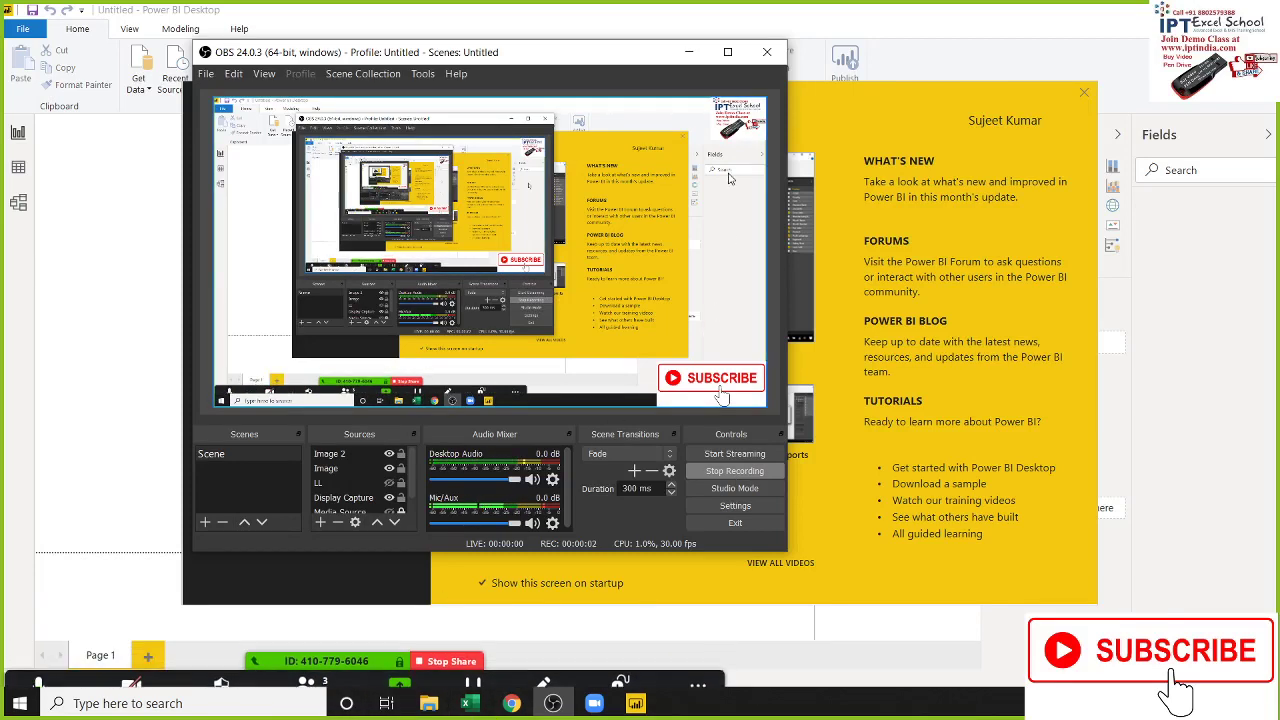
Connect to the Excel workbook Dashboard -1.xlsx through Get Data > Excel to reach the Navigator.
left_click(688, 51)
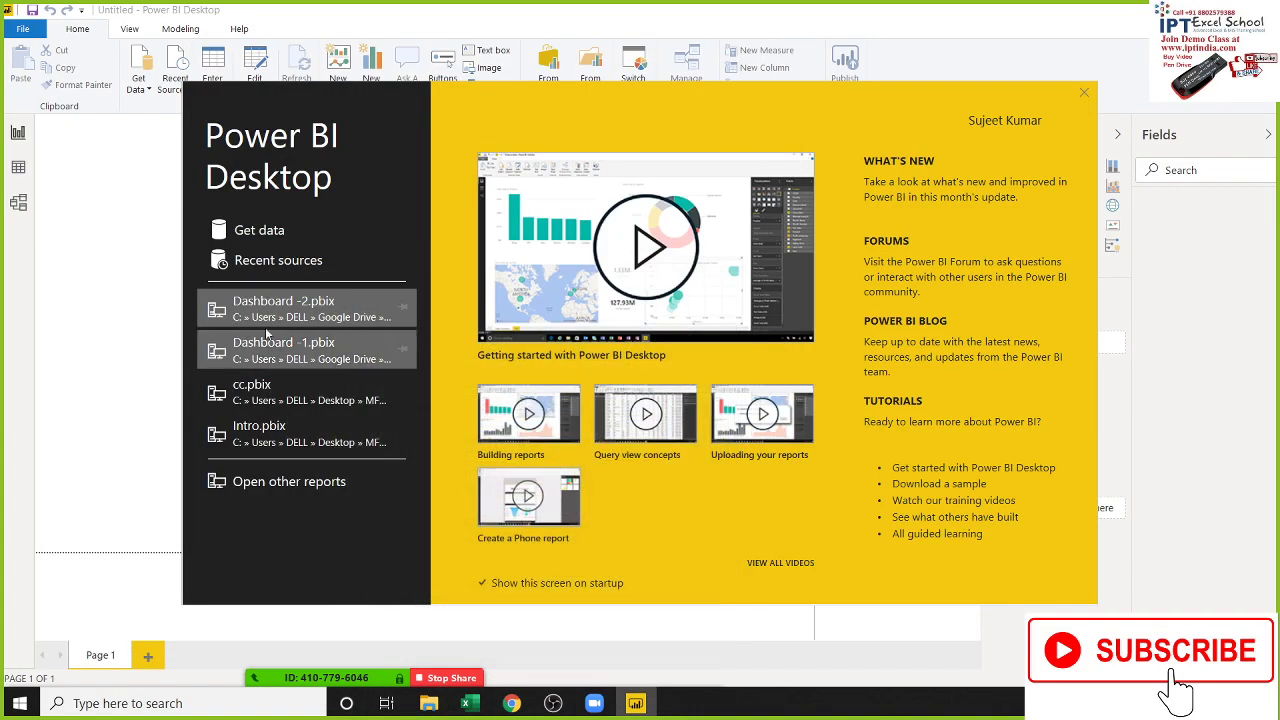
left_click(251, 231)
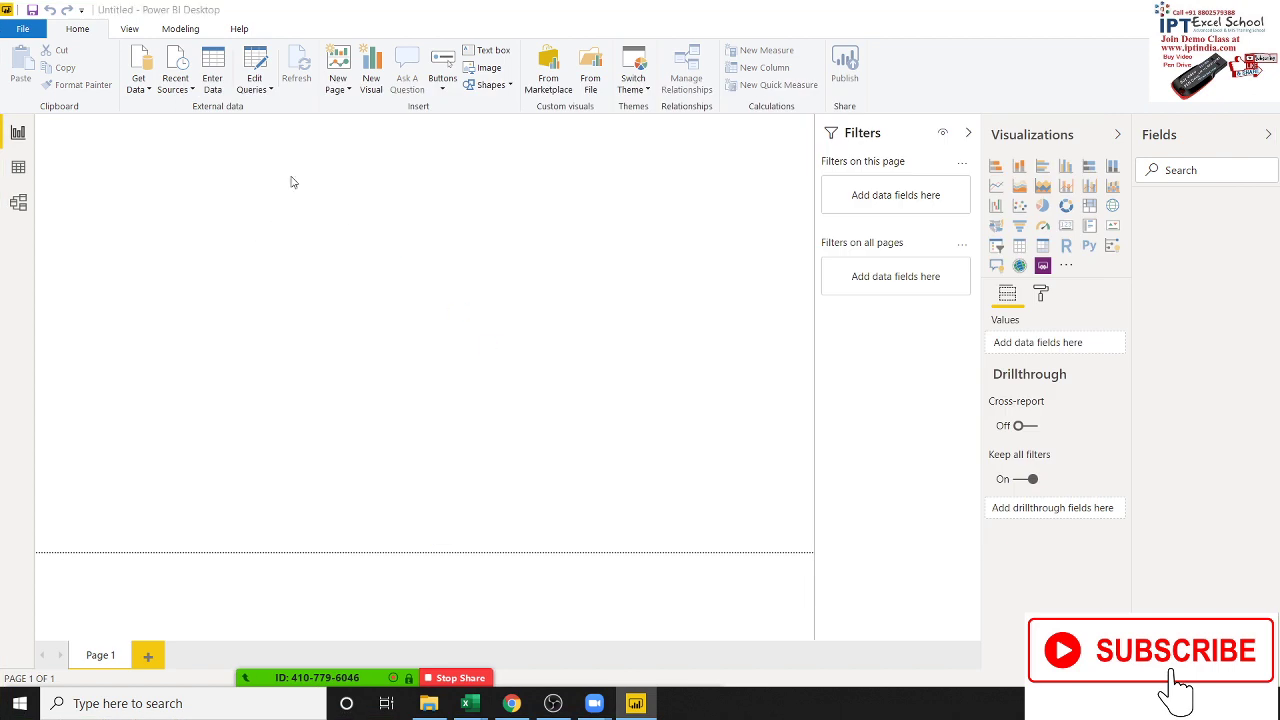
left_click(241, 678)
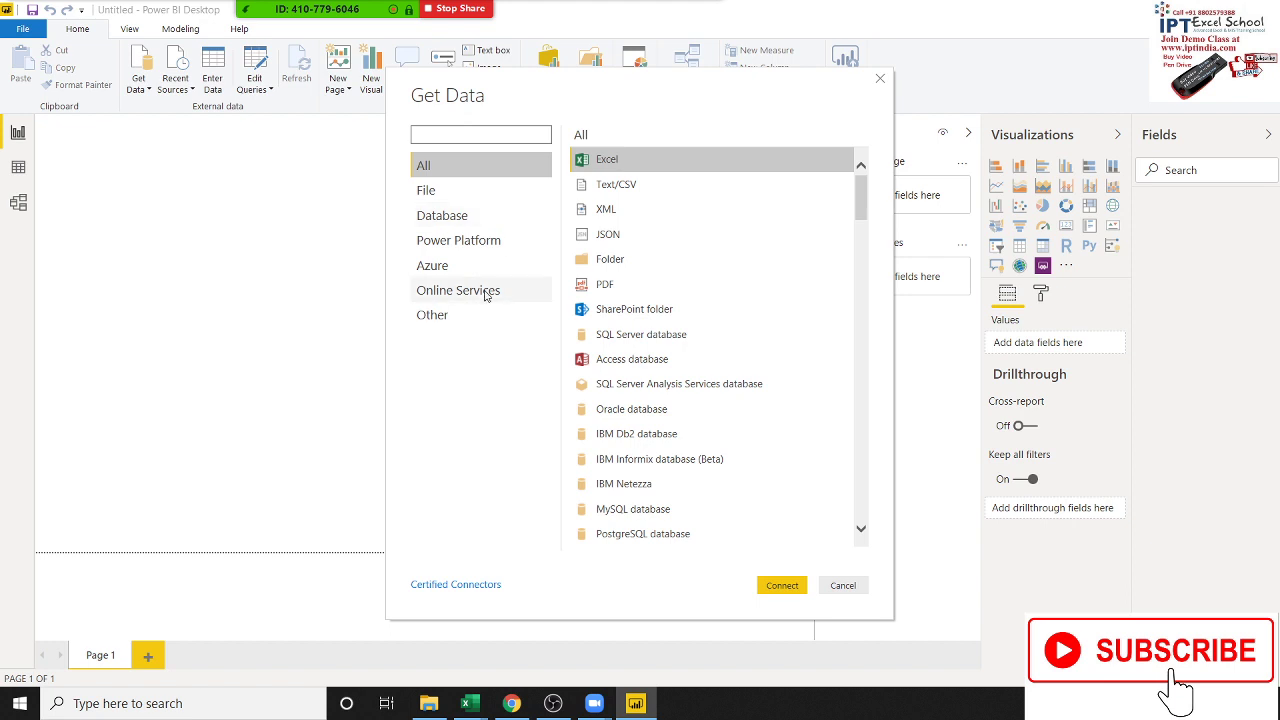
double_click(640, 162)
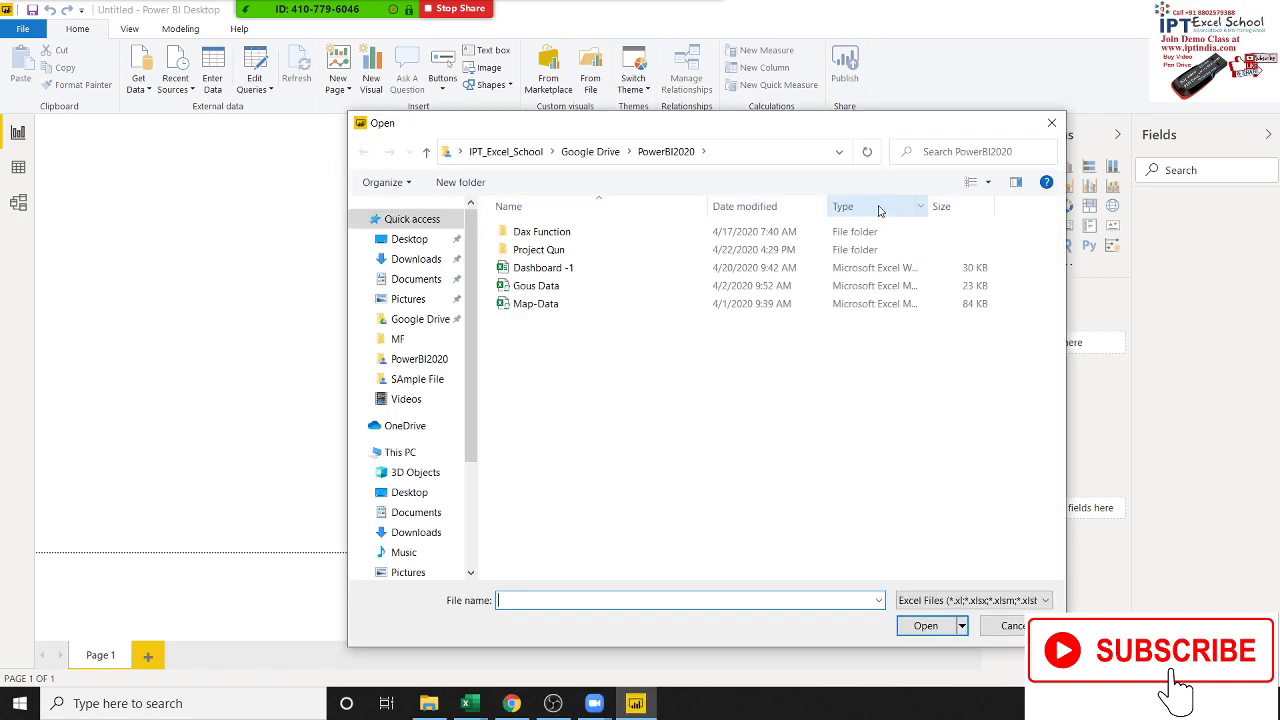
left_click(610, 268)
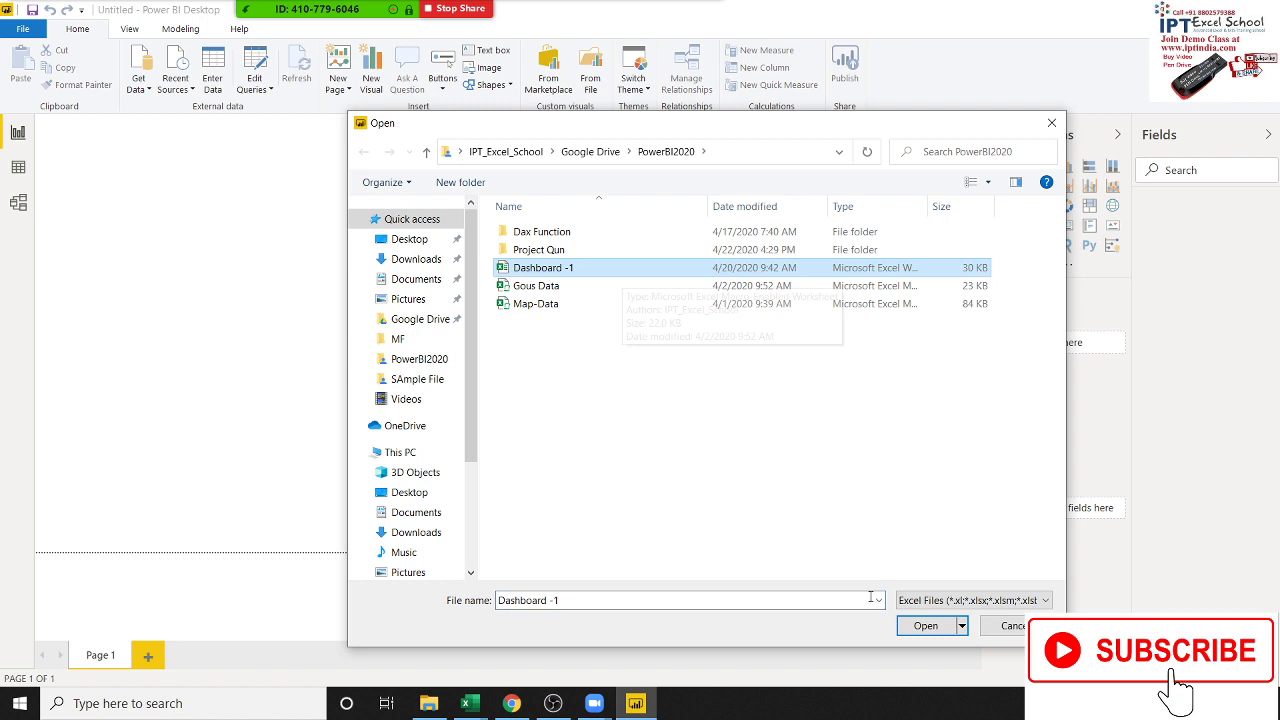
left_click(928, 626)
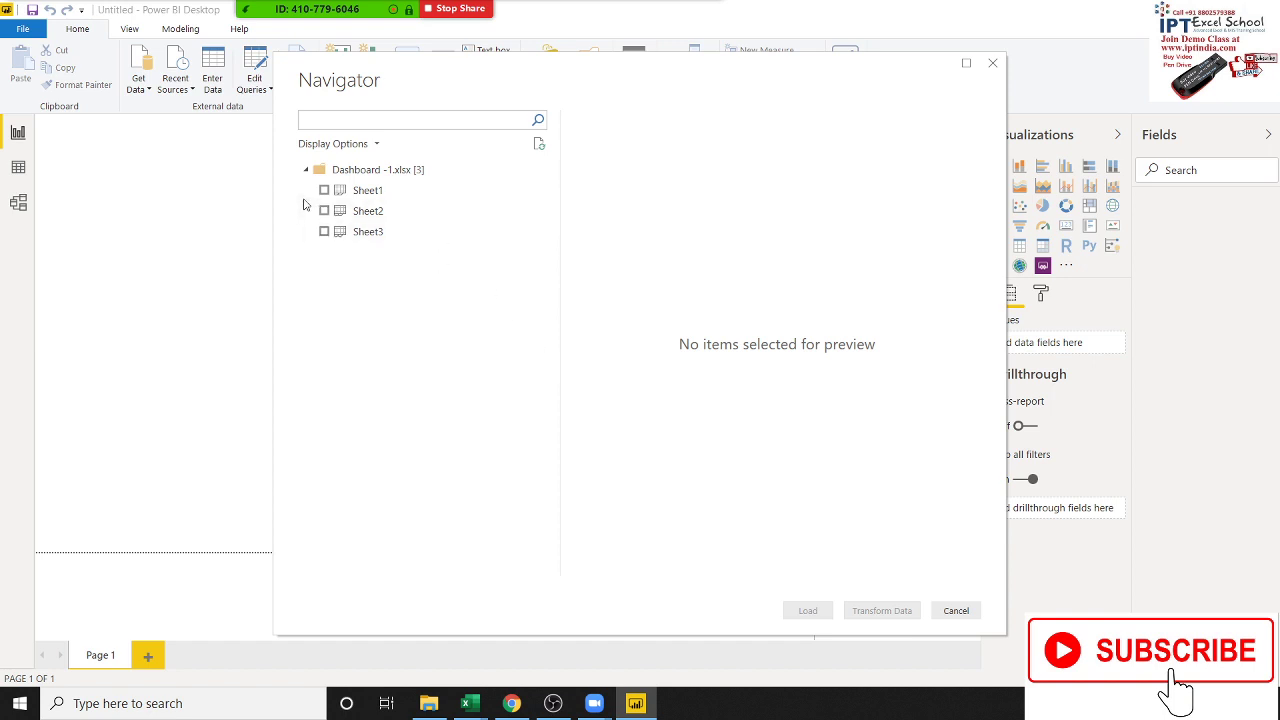
Load Sheet1 and view its 454-row table in Data view.
left_click(324, 190)
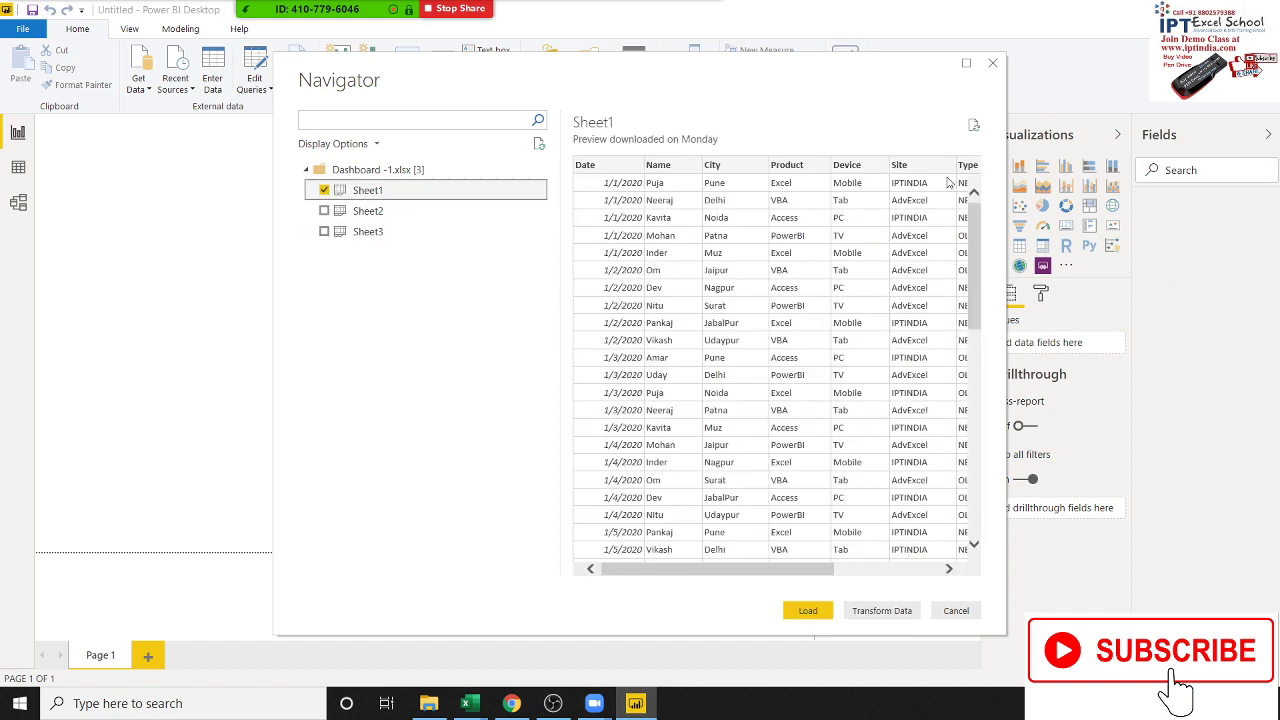
left_click(808, 610)
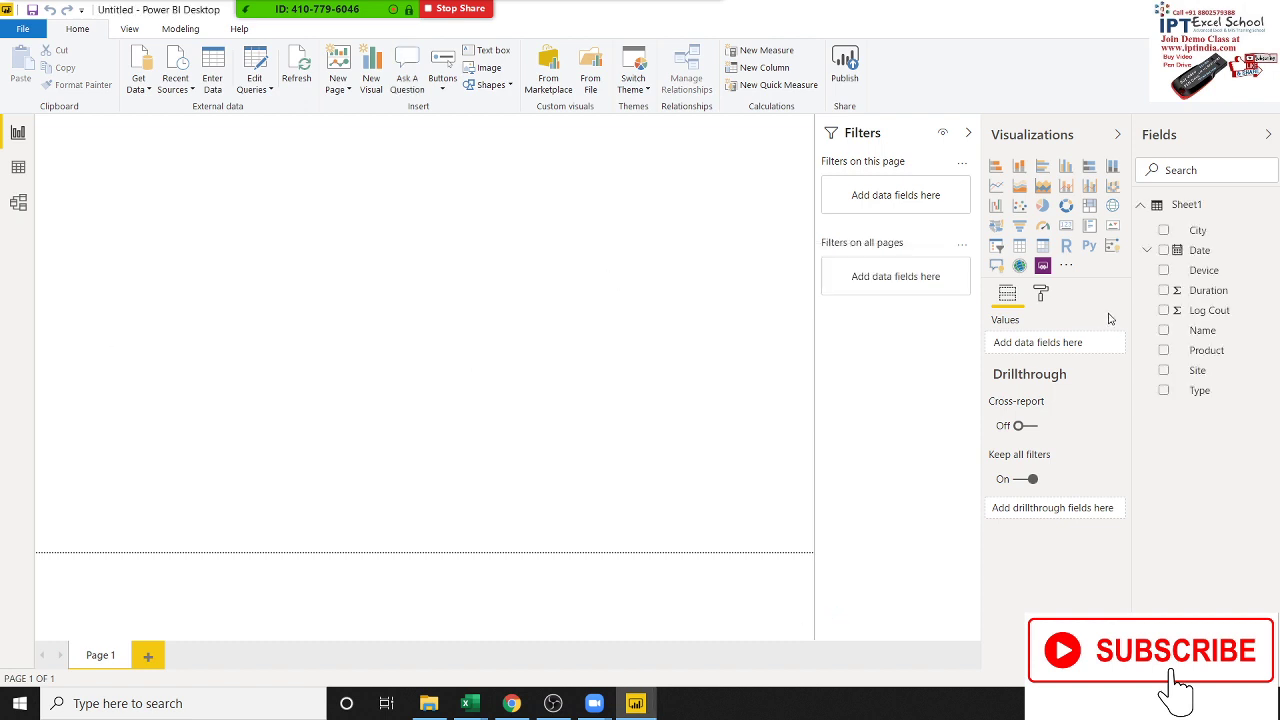
left_click(18, 167)
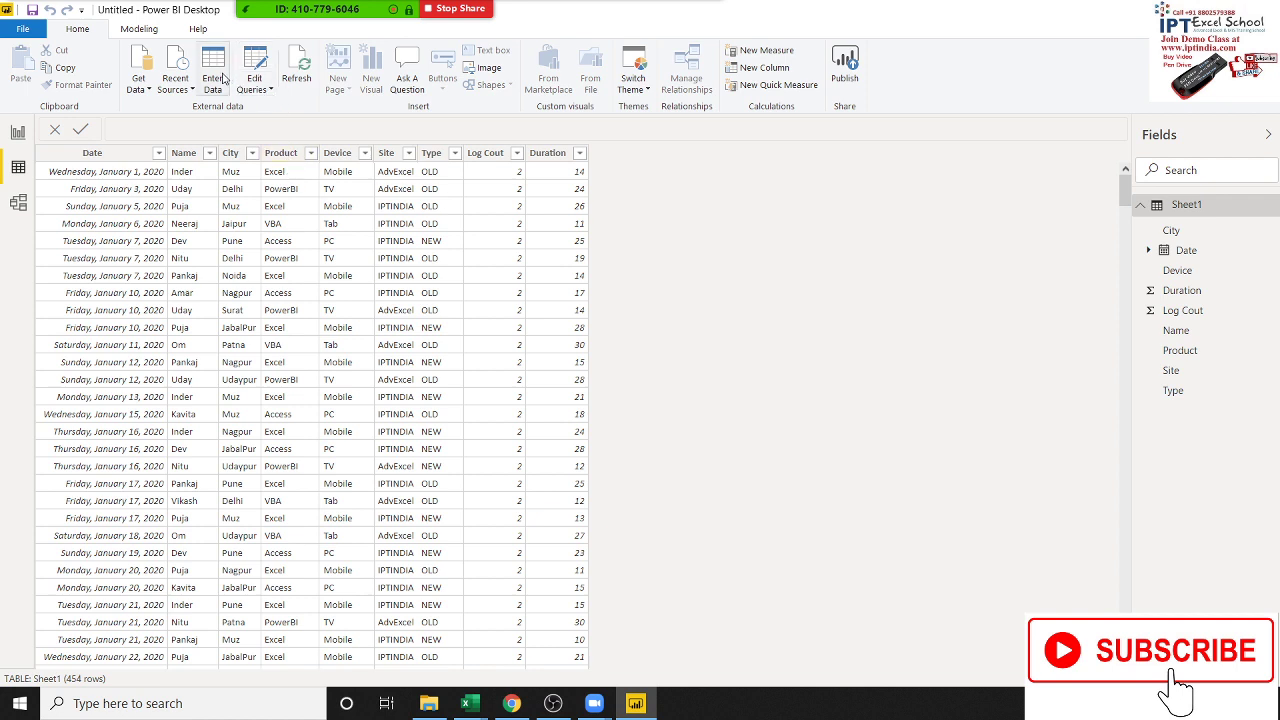
Add the calculated column Amt = Sheet1[Duration]*(Sheet1[Log Cout]*300) to Sheet1.
left_click(152, 30)
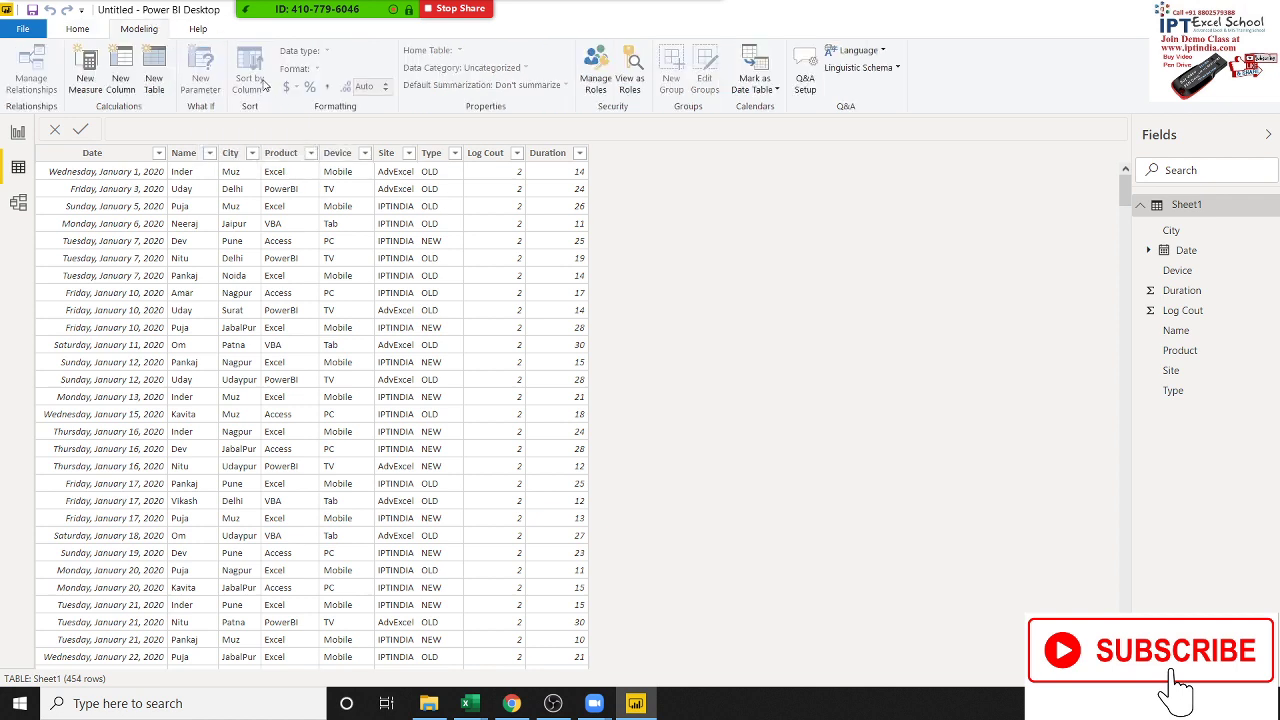
left_click(132, 82)
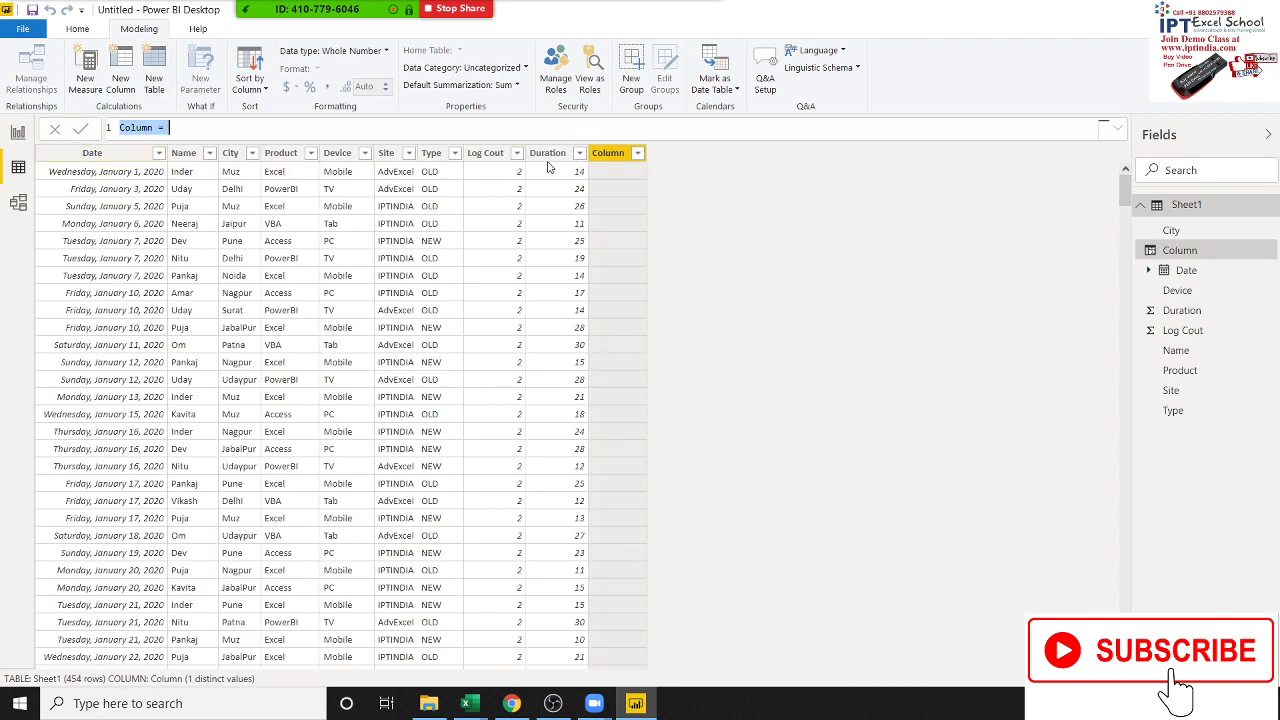
double_click(151, 128)
type("Am")
type("t")
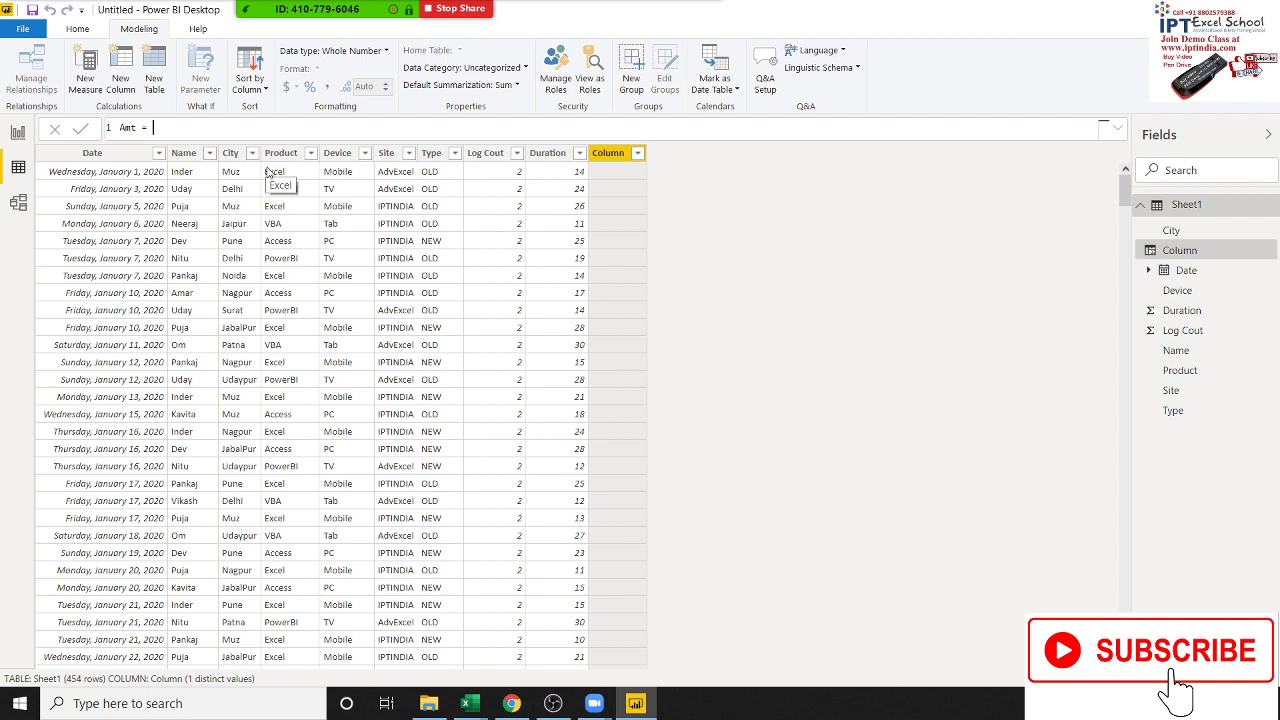
type("du")
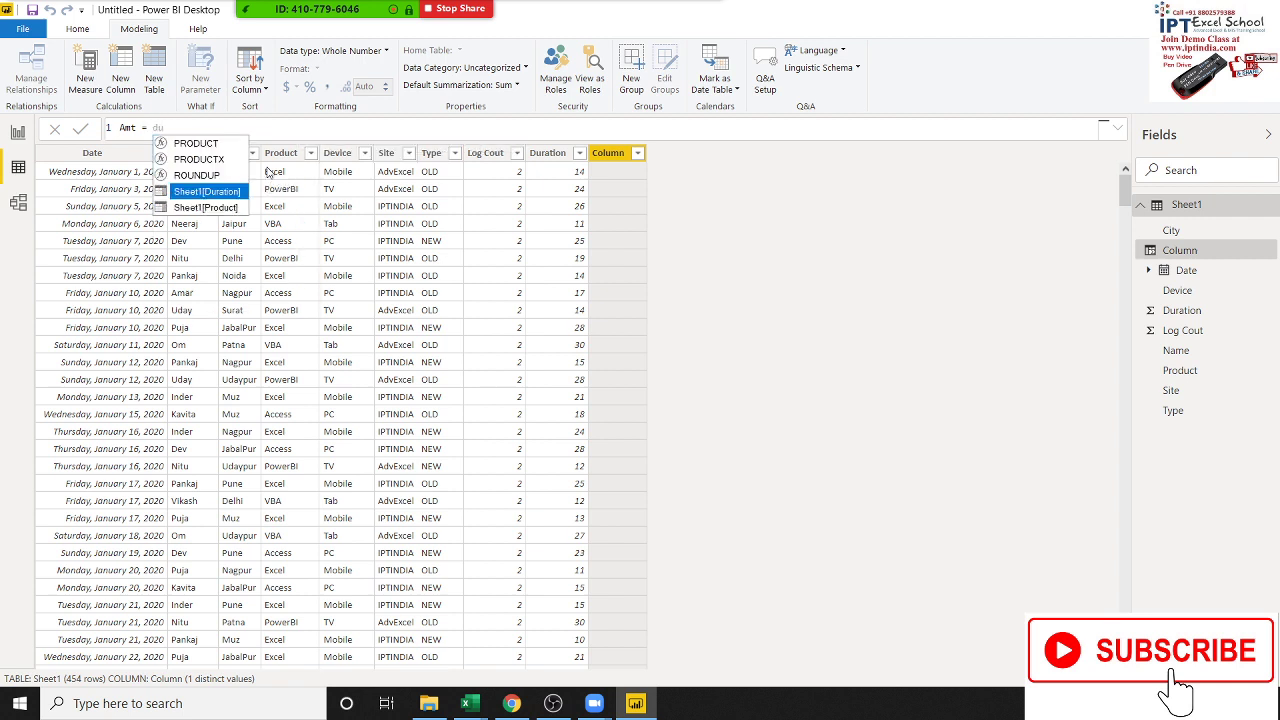
key("Tab")
type("*")
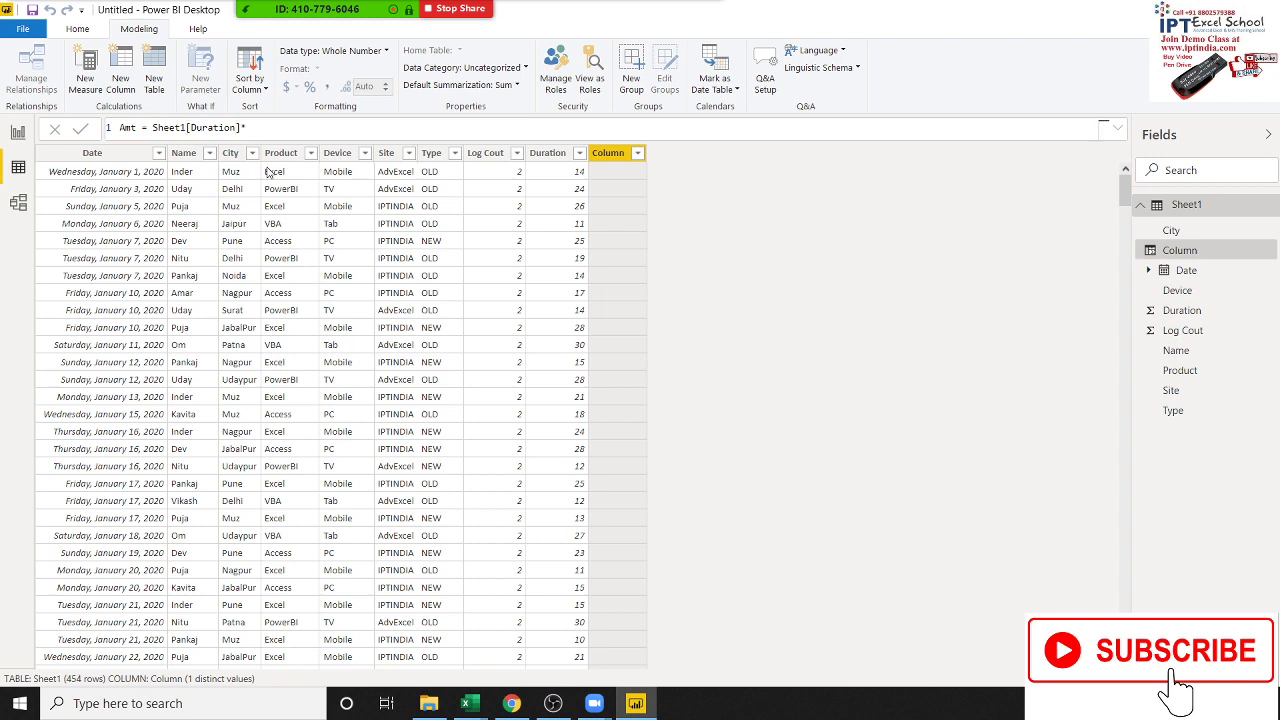
type("(lo")
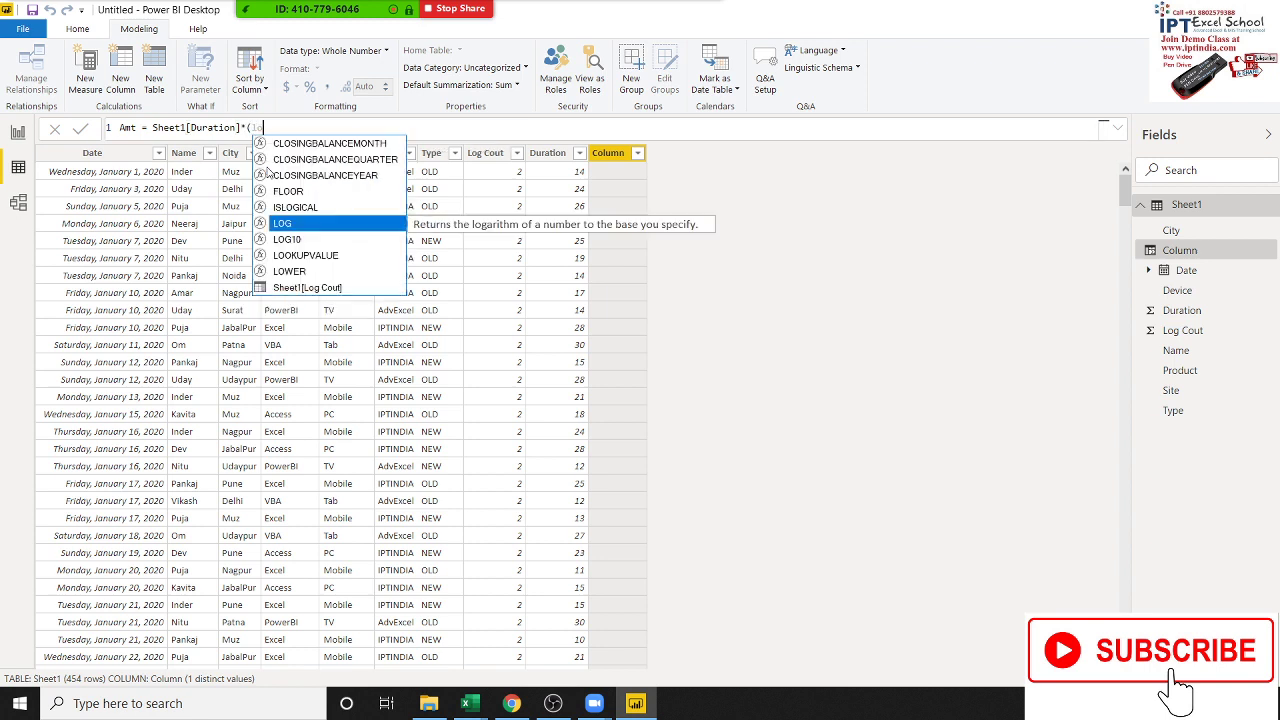
type("g")
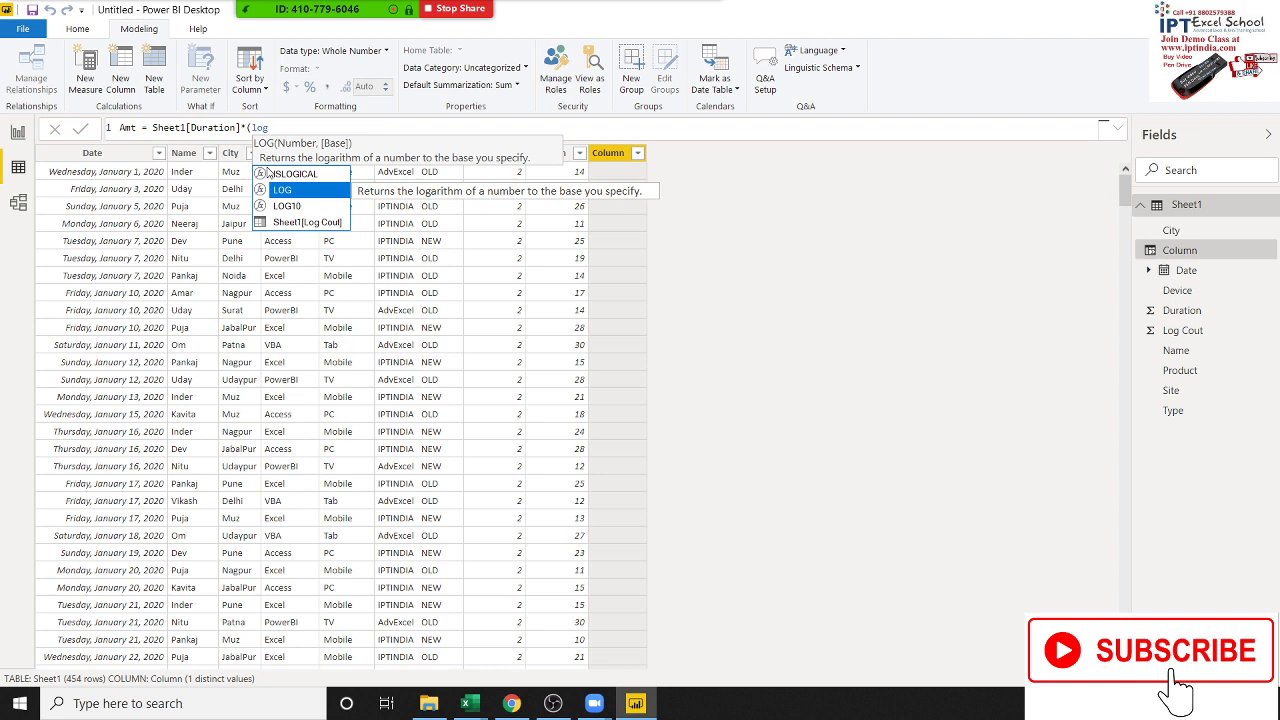
key("Down")
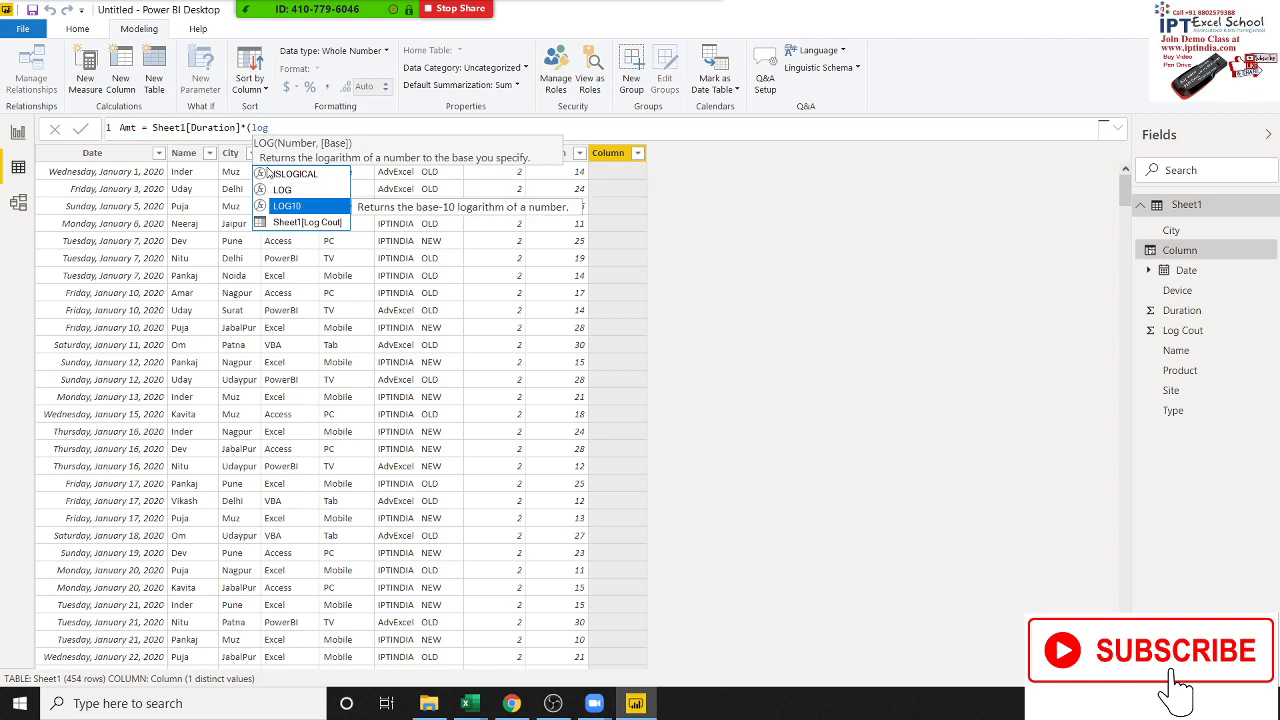
key("Down")
key("Tab")
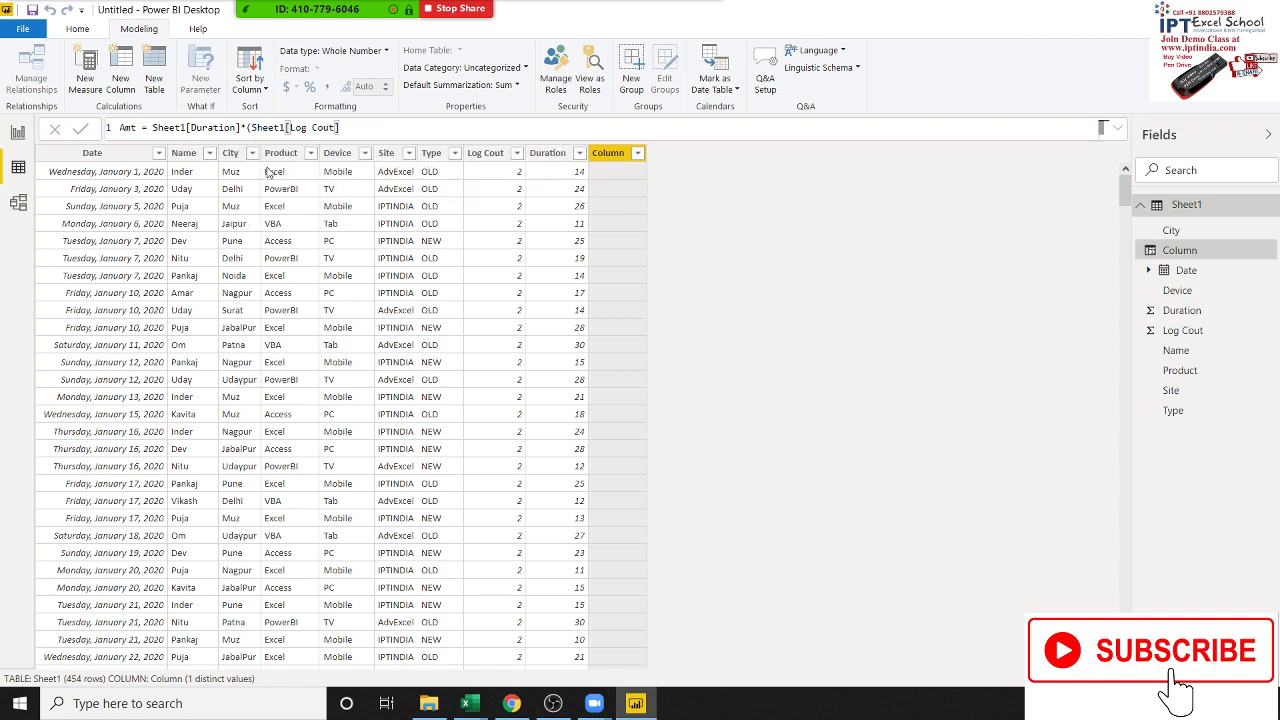
type("*3")
type("00)")
key("Return")
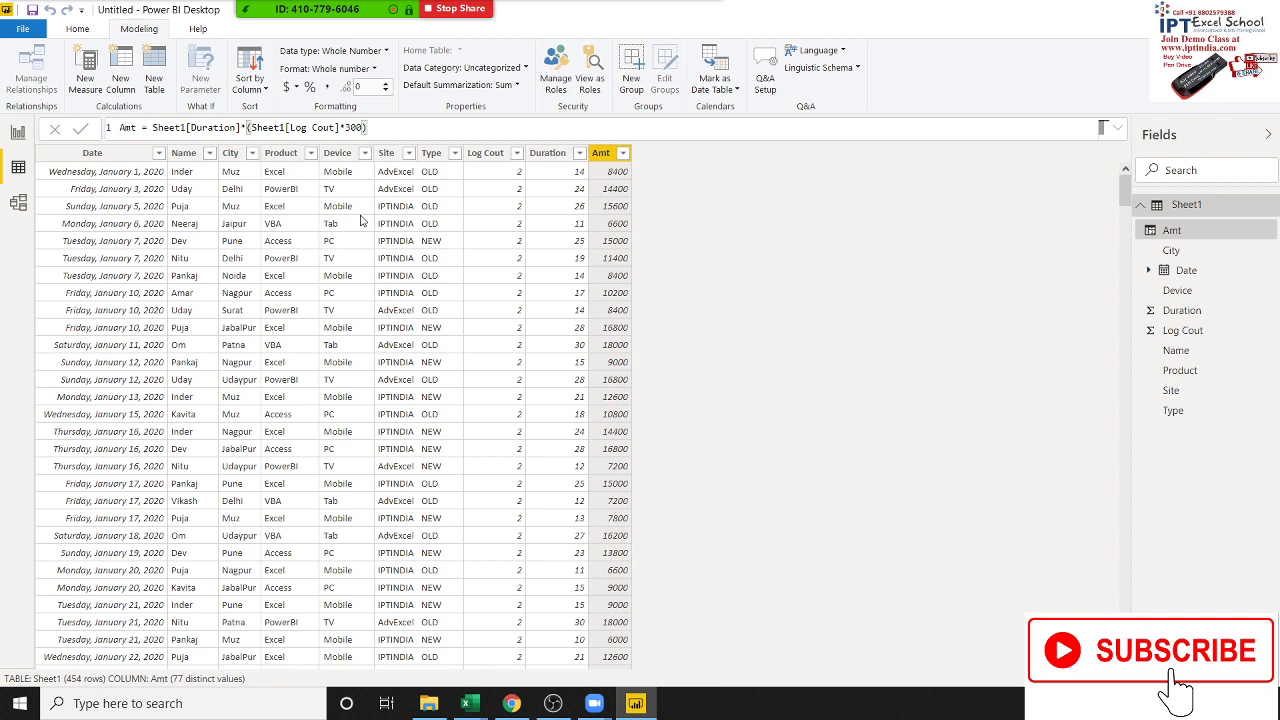
Review the Log Cout and Amt columns, then start another new column.
left_click(488, 196)
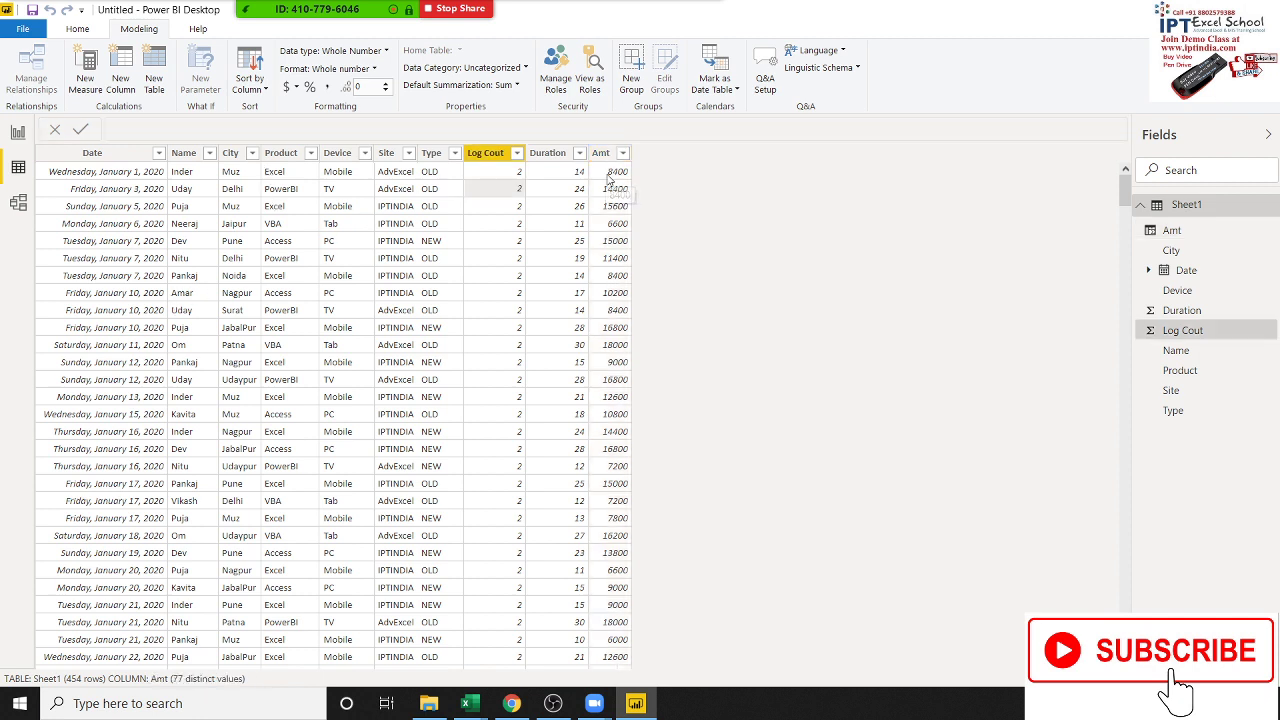
left_click(609, 182)
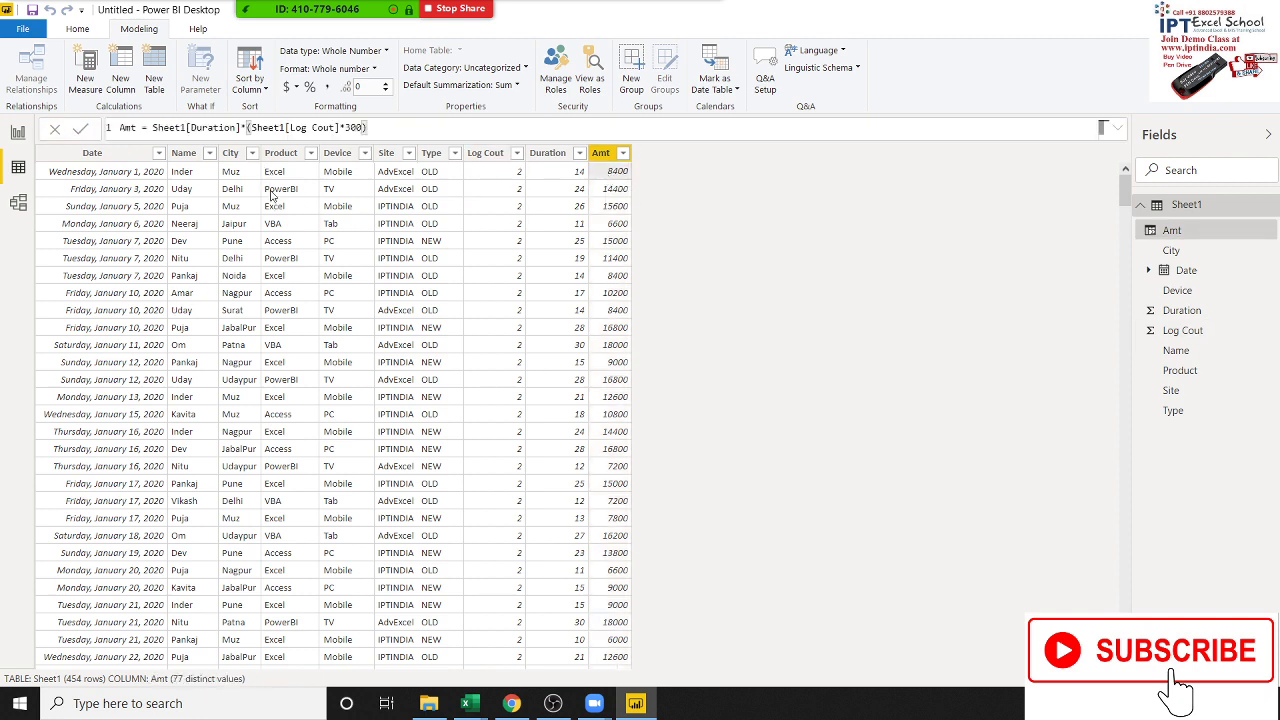
left_click(129, 75)
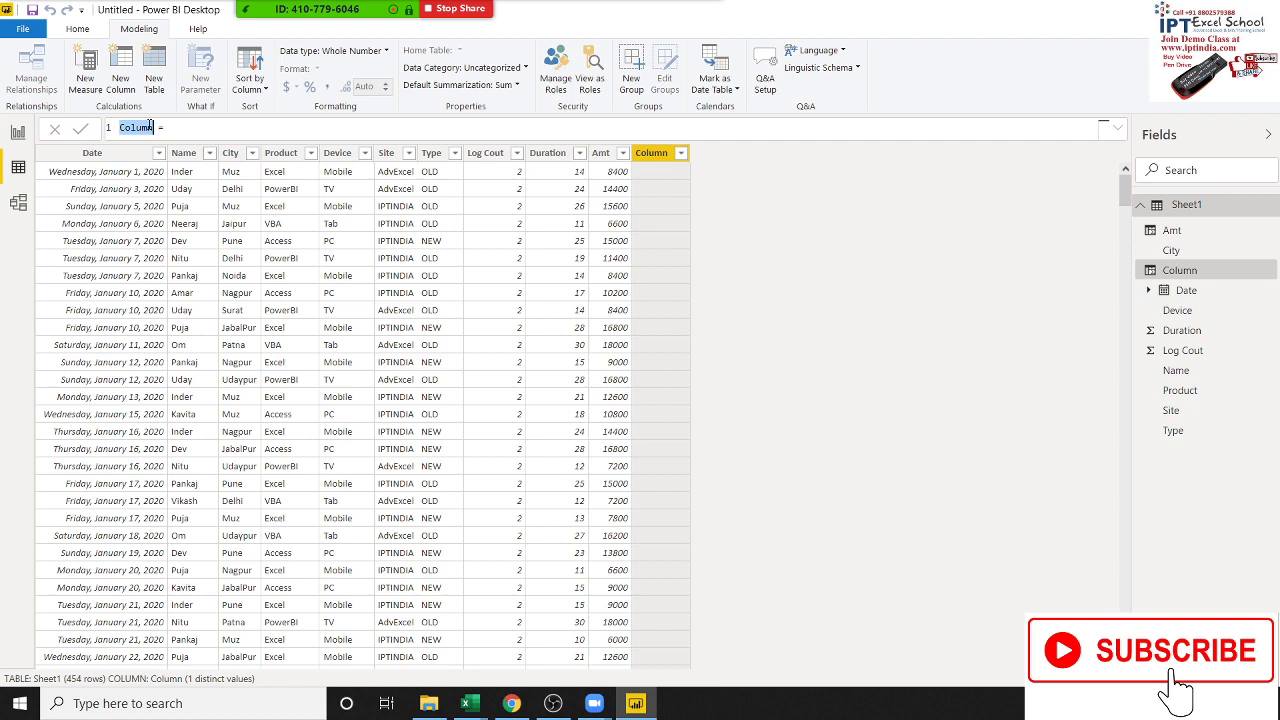
Name the new column GST with the formula Sheet1[Amt]*18%.
type("GST")
left_click(239, 130)
type("s")
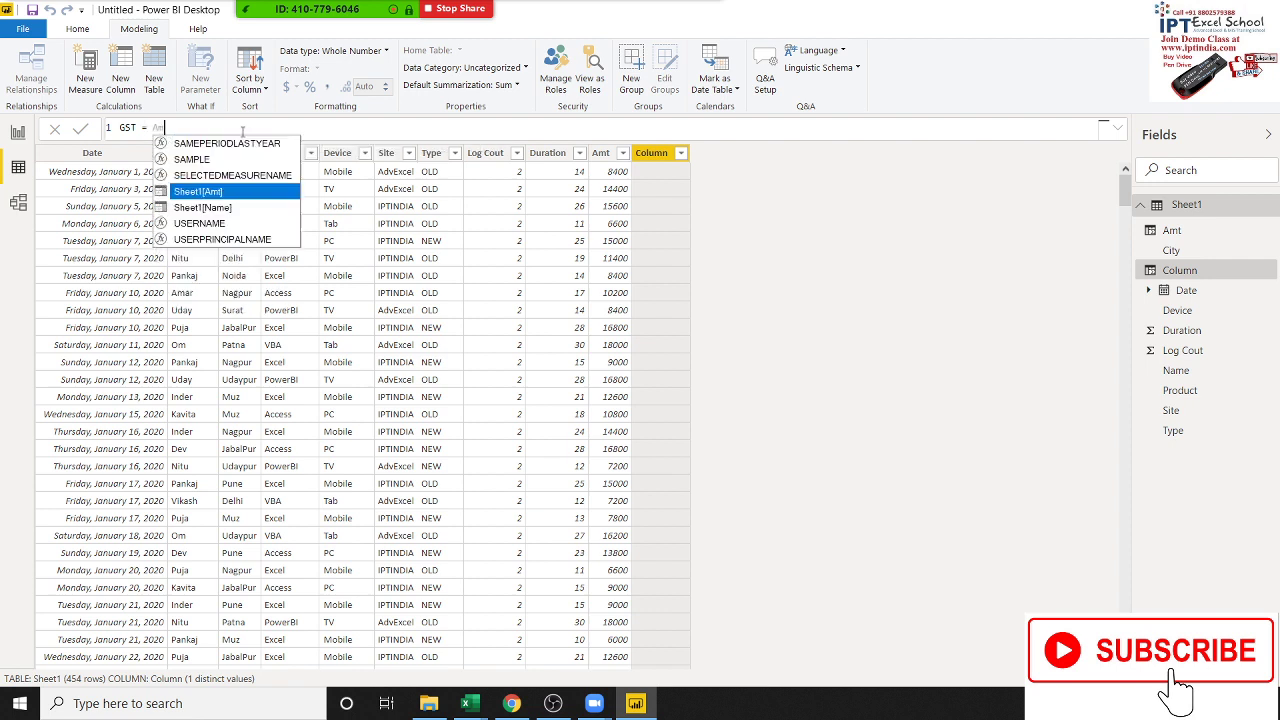
type("am")
key("Tab")
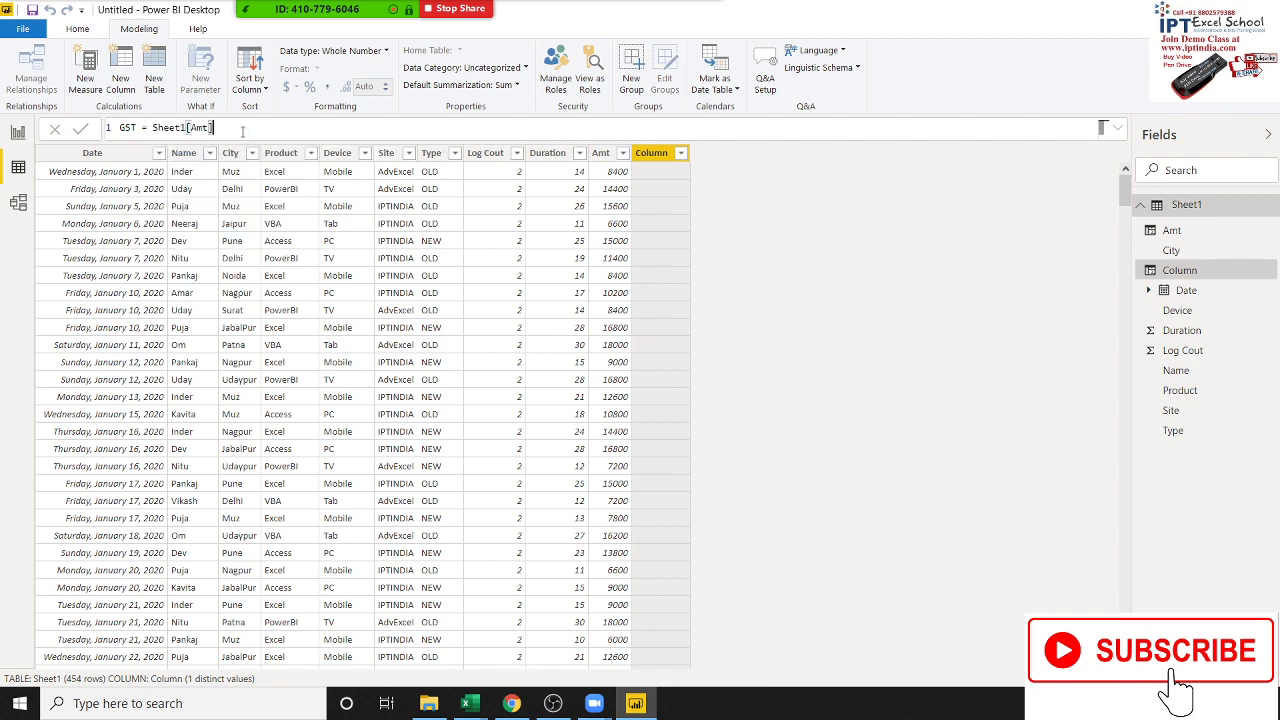
type("*18")
type("%")
key("Return")
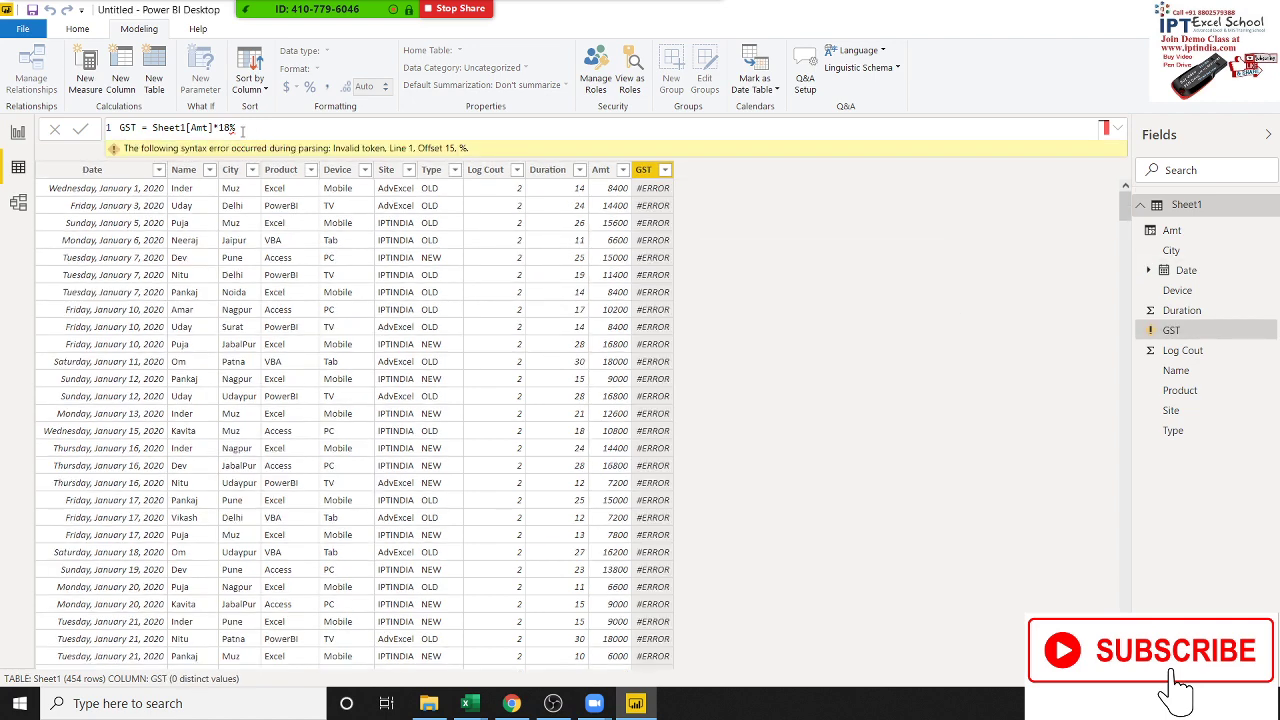
Rewrite the GST formula as Sheet1[Amt]*(18/100).
key("BackSpace")
key("BackSpace")
key("BackSpace")
type("0.")
type("01")
type("8")
key("BackSpace")
key("BackSpace")
type("18")
key("Return")
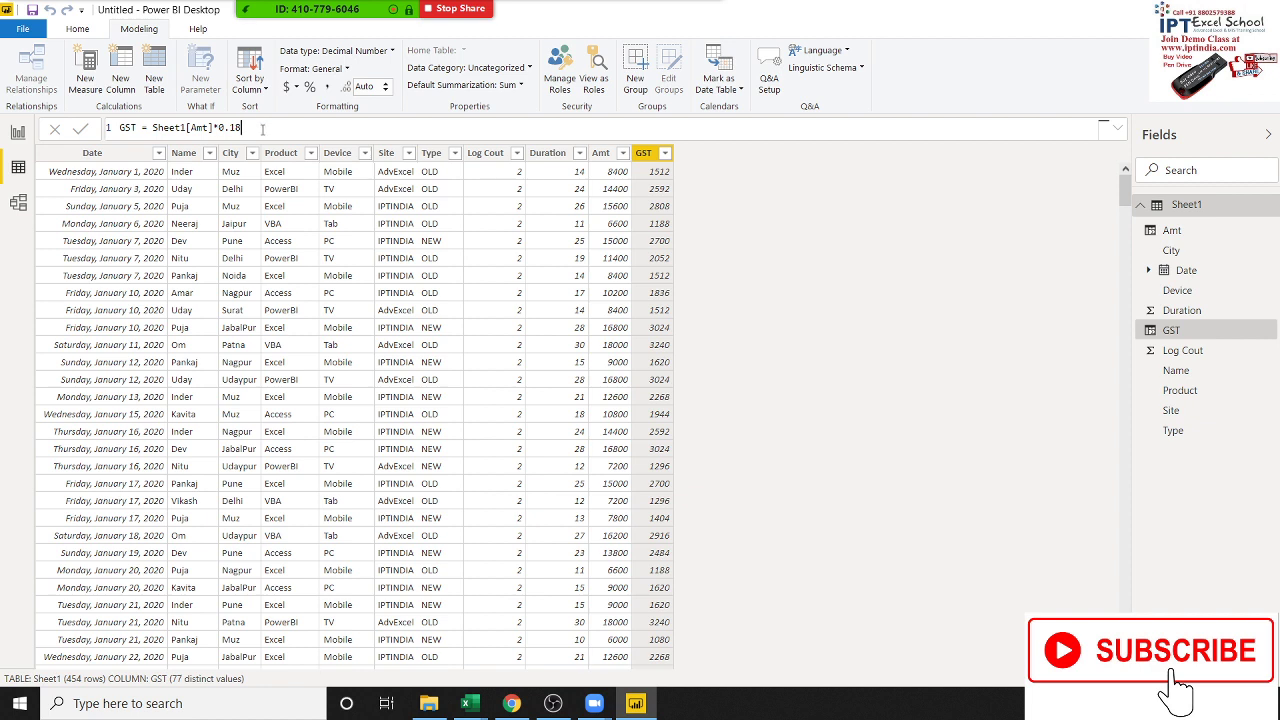
key("BackSpace")
key("BackSpace")
key("BackSpace")
key("BackSpace")
type("18")
type("/1")
type("00")
type("(")
type(")")
In Excel, enter Q1 and Q2 headers in D7:E7 with values 52 and 32 below.
mouse_move(466, 708)
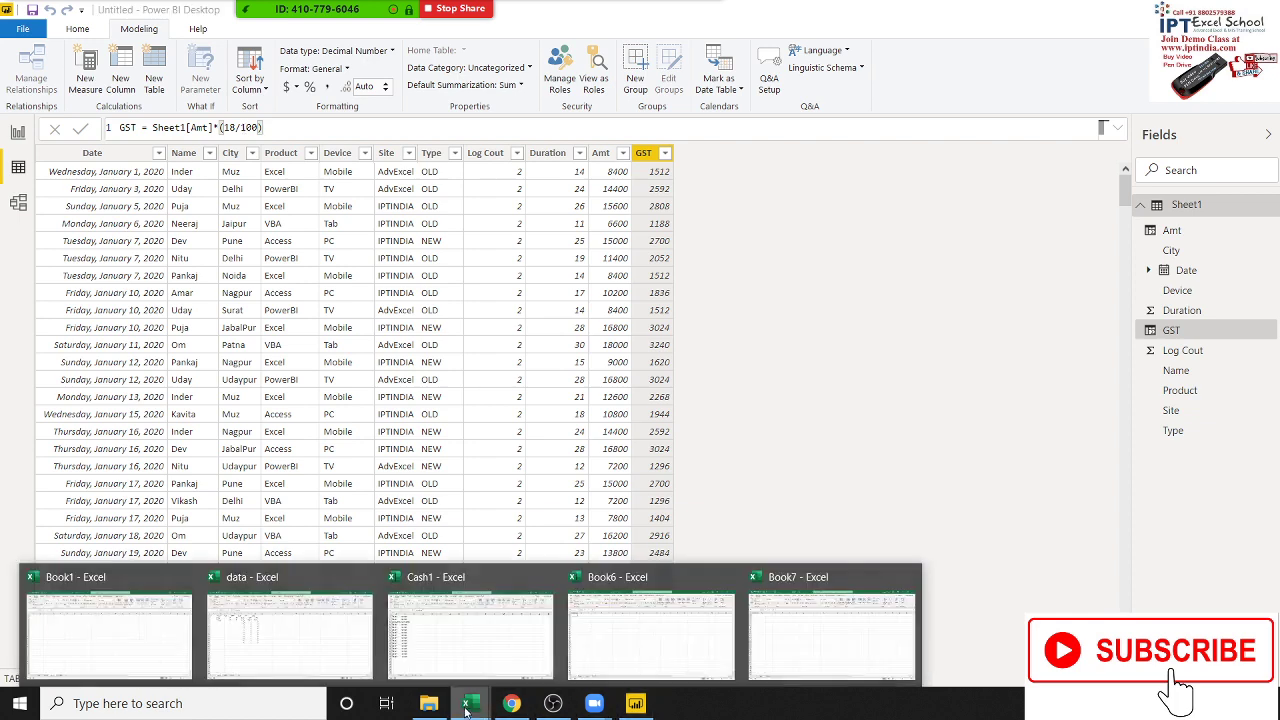
left_click(182, 645)
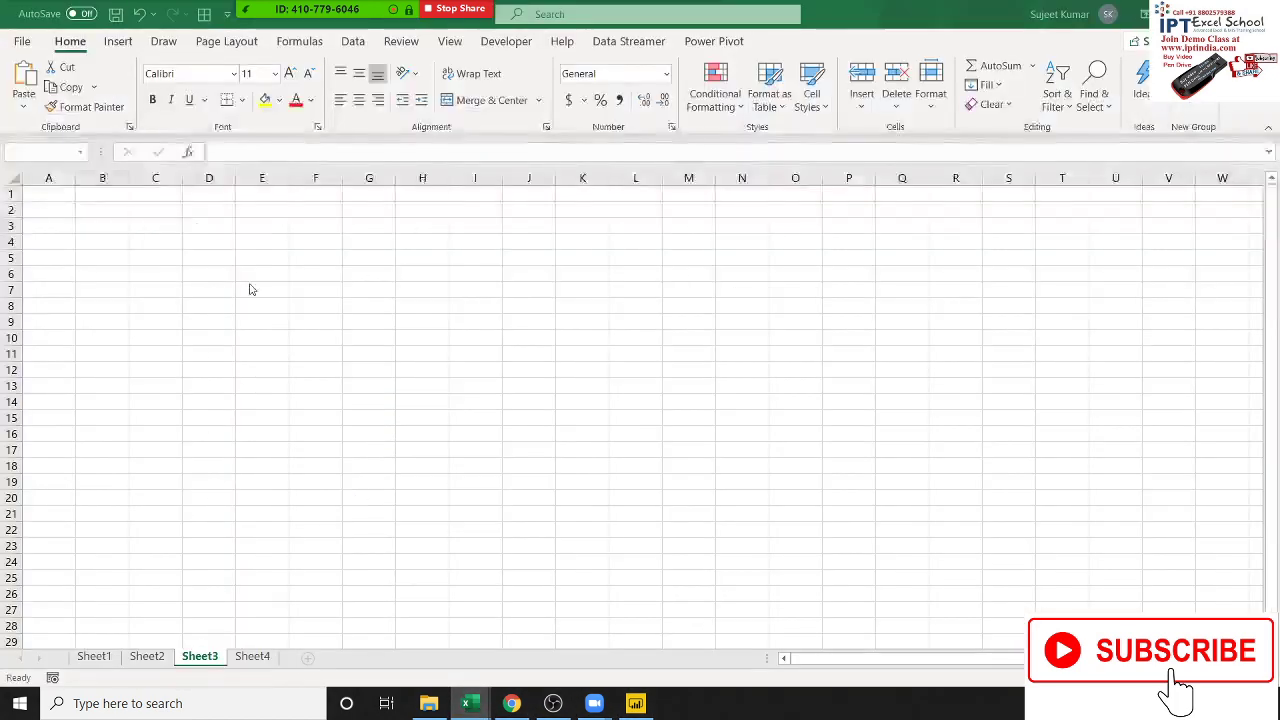
left_click(215, 285)
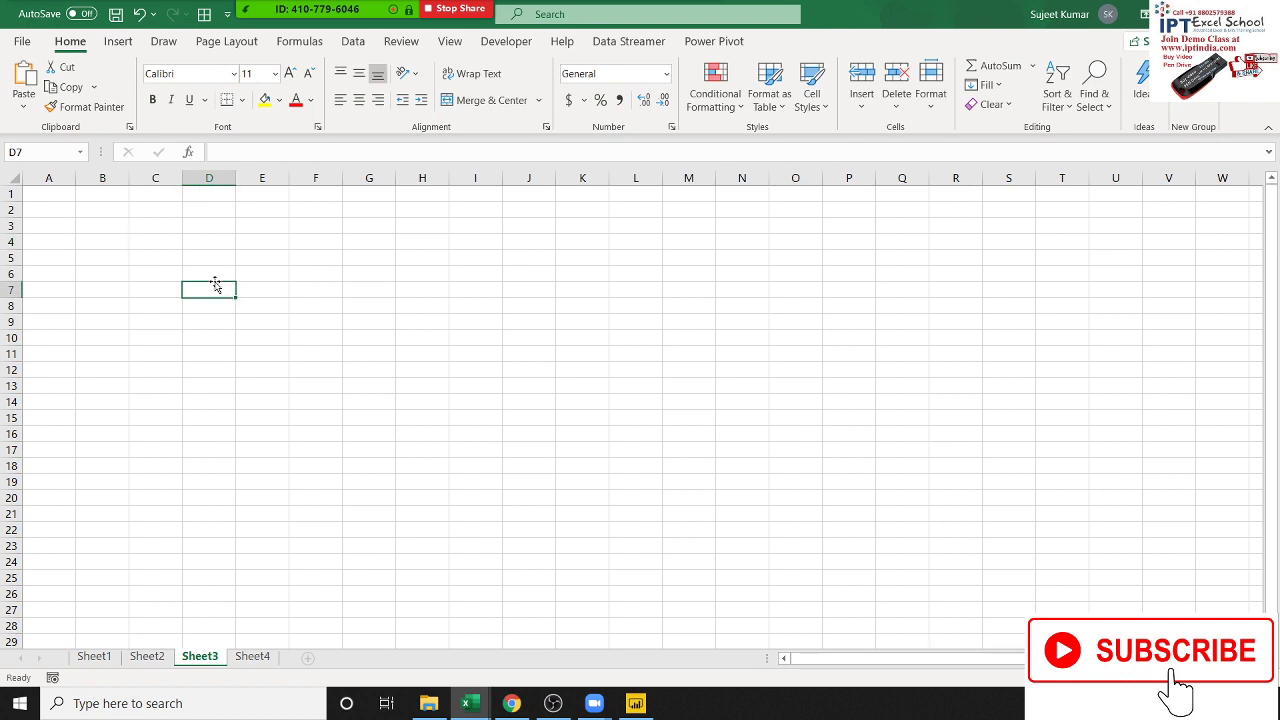
type("Qty")
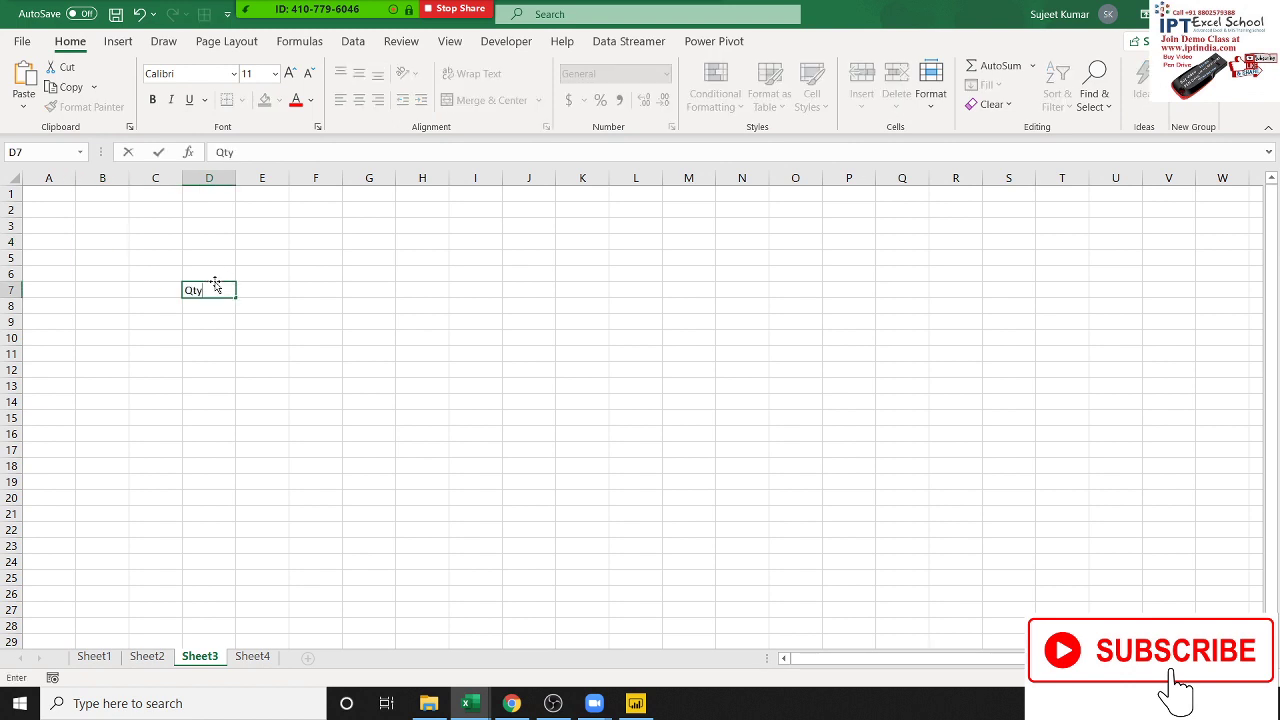
key("BackSpace")
key("BackSpace")
type("1")
key("Tab")
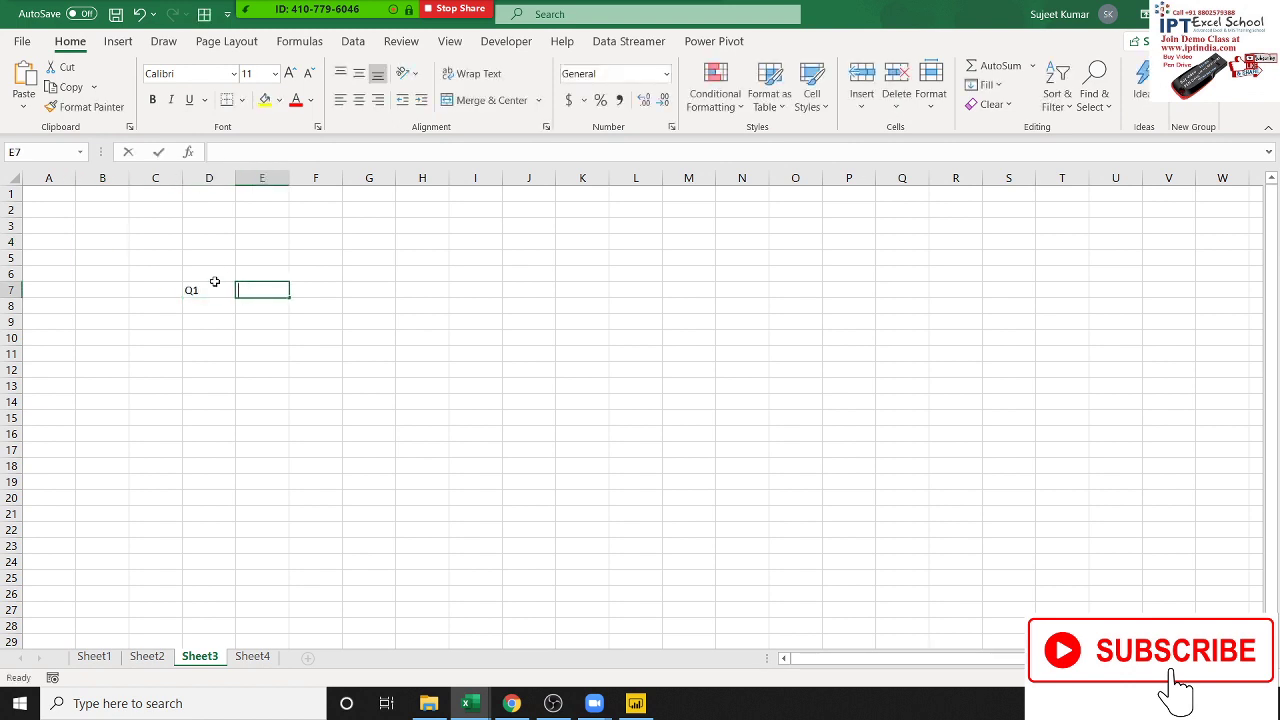
type("Q2")
key("Return")
key("Left")
type("5")
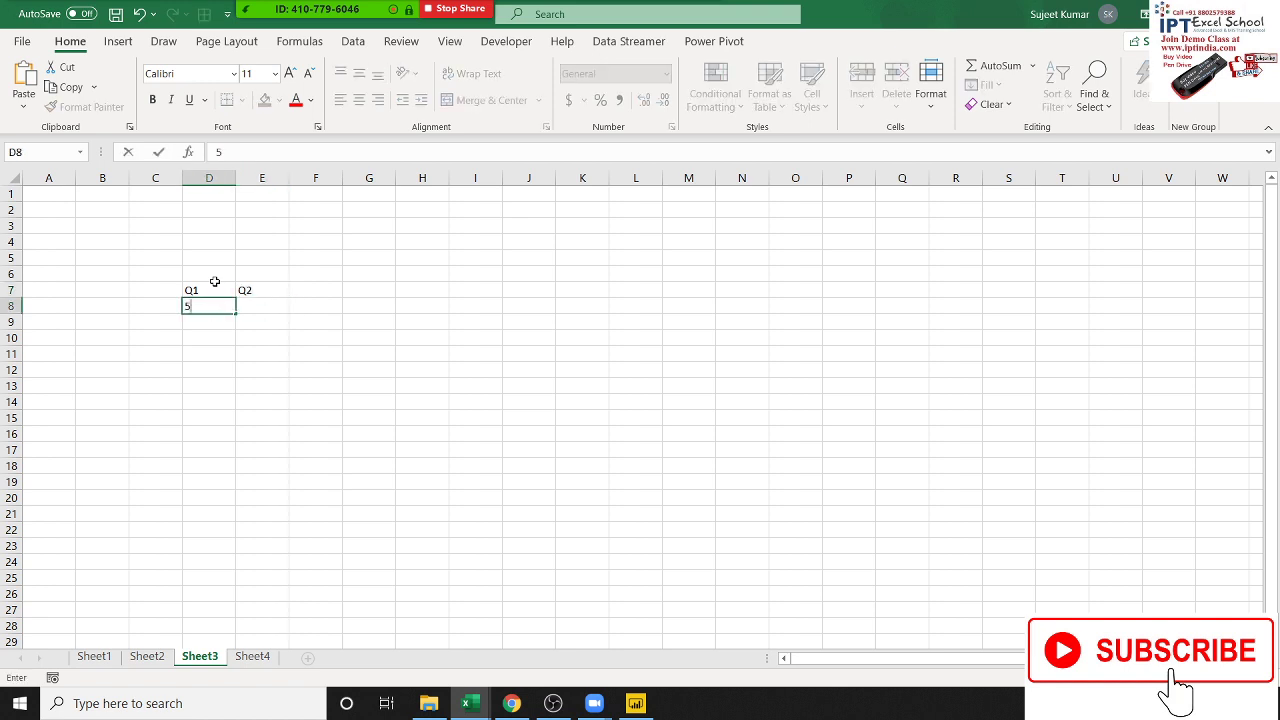
type("2")
key("Tab")
type("32")
key("Tab")
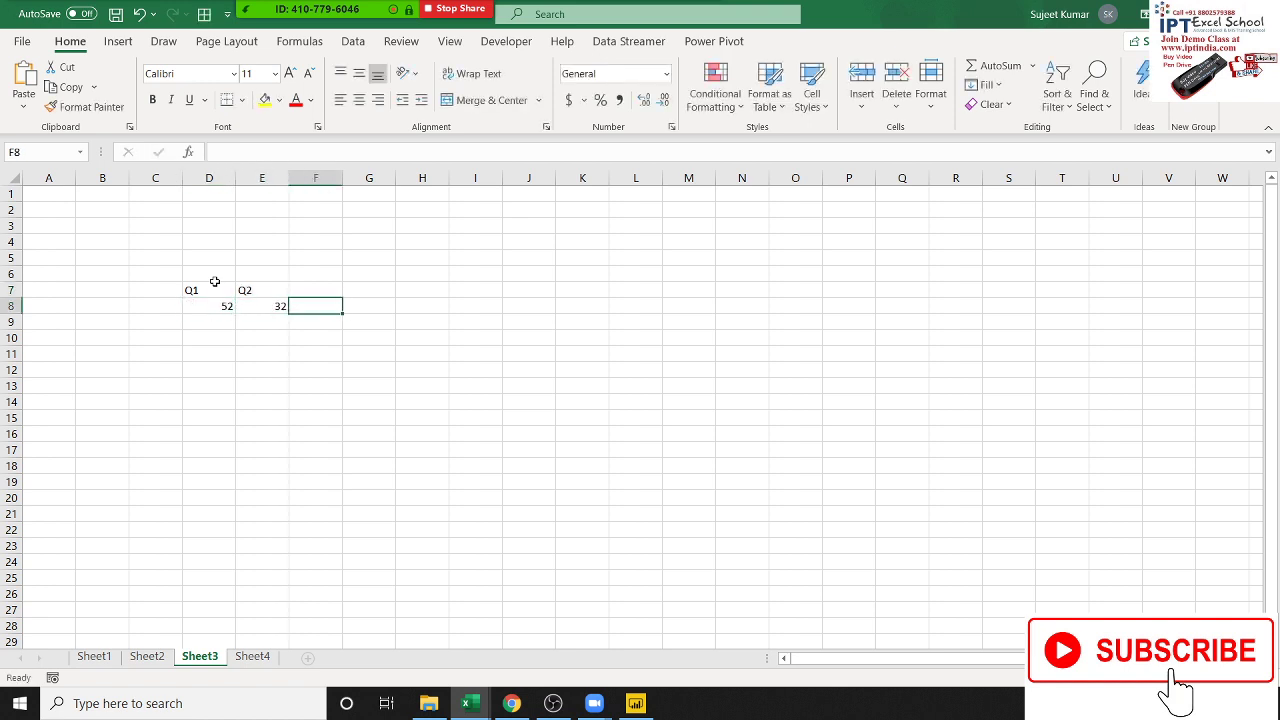
Add the Gr header in cell F7.
type("=")
key("Escape")
key("Up")
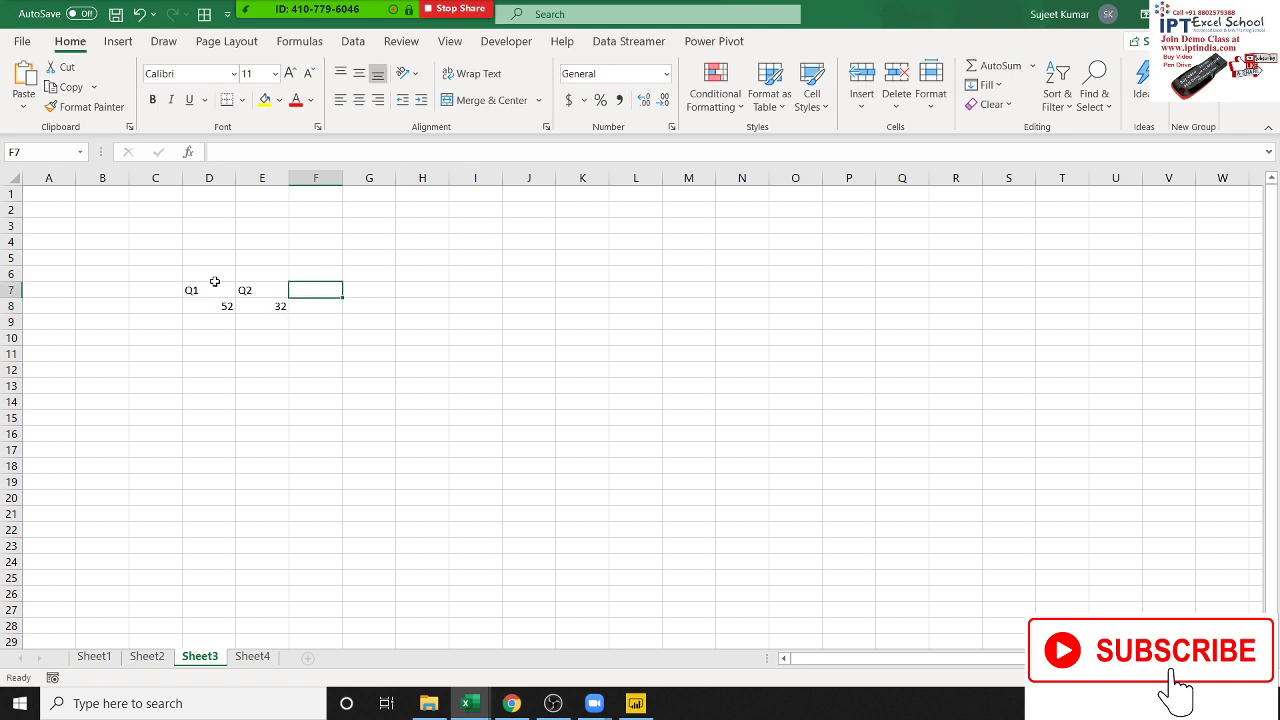
type("Gr")
key("Return")
Put the growth formula =(E8-D8)/D8 in F8, formatted as a percentage showing -38%.
type("=")
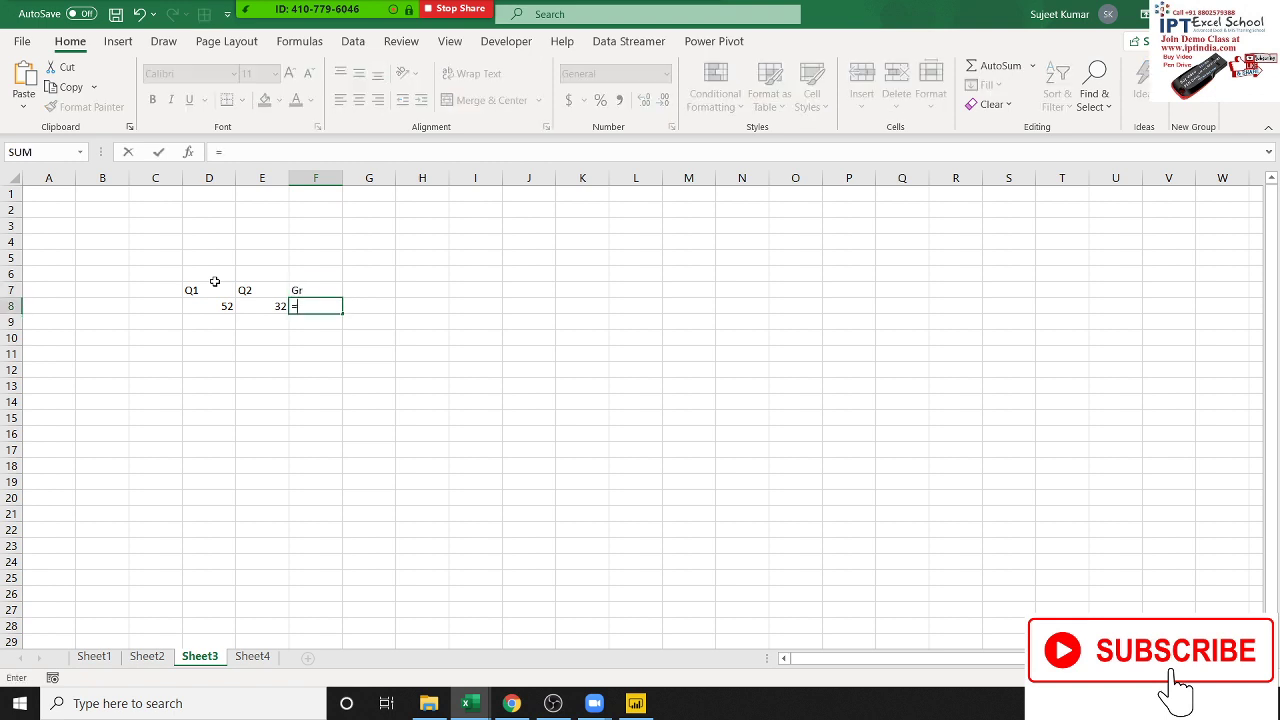
key("Left")
type("-")
key("Left")
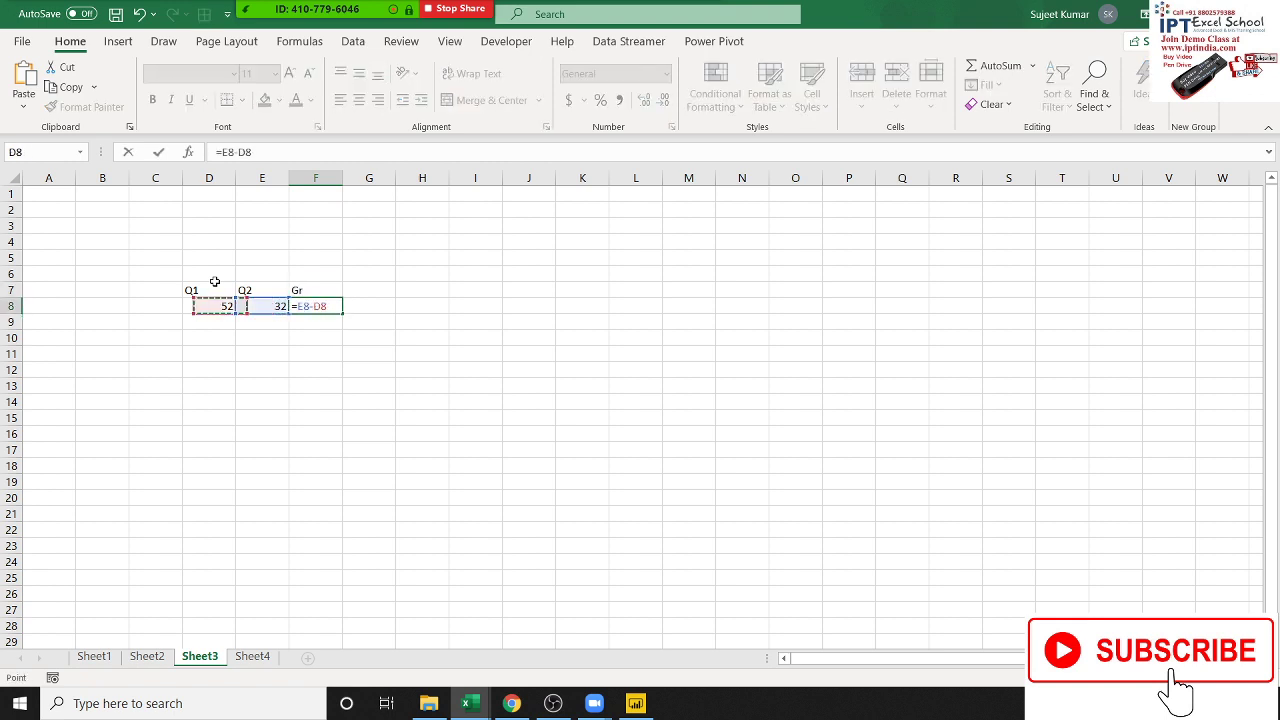
type("/")
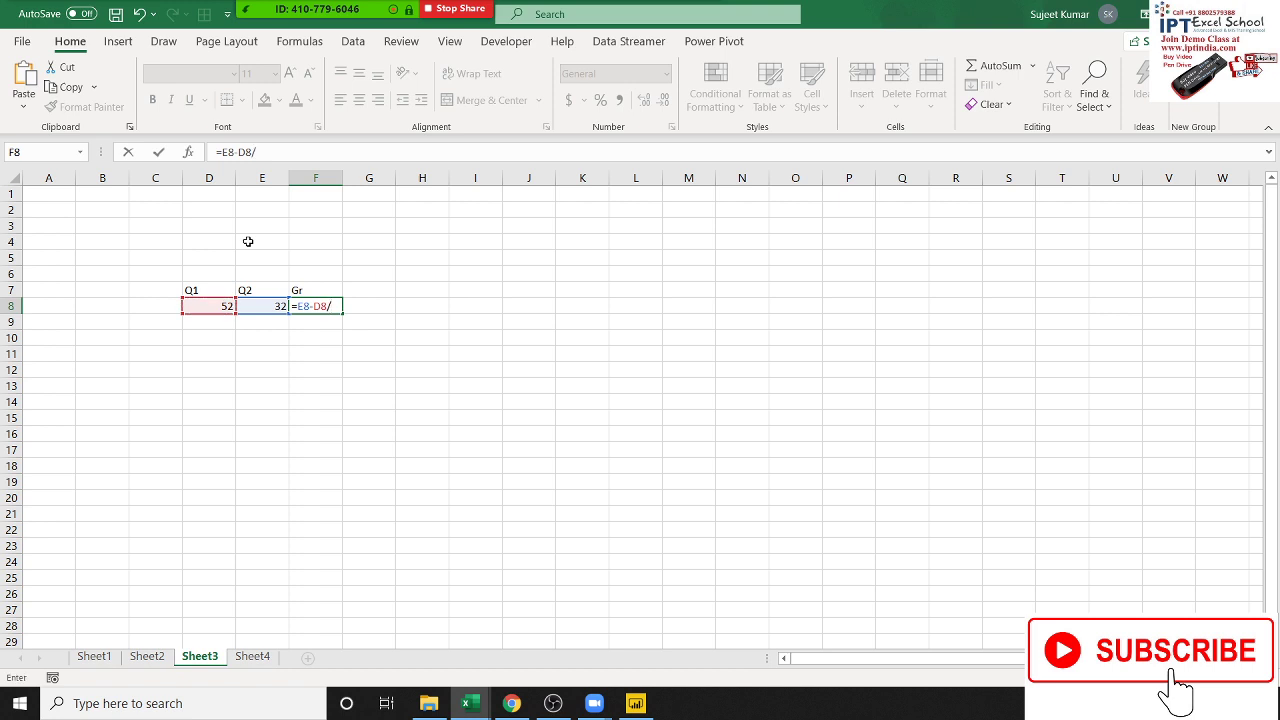
key("Left")
key("Left")
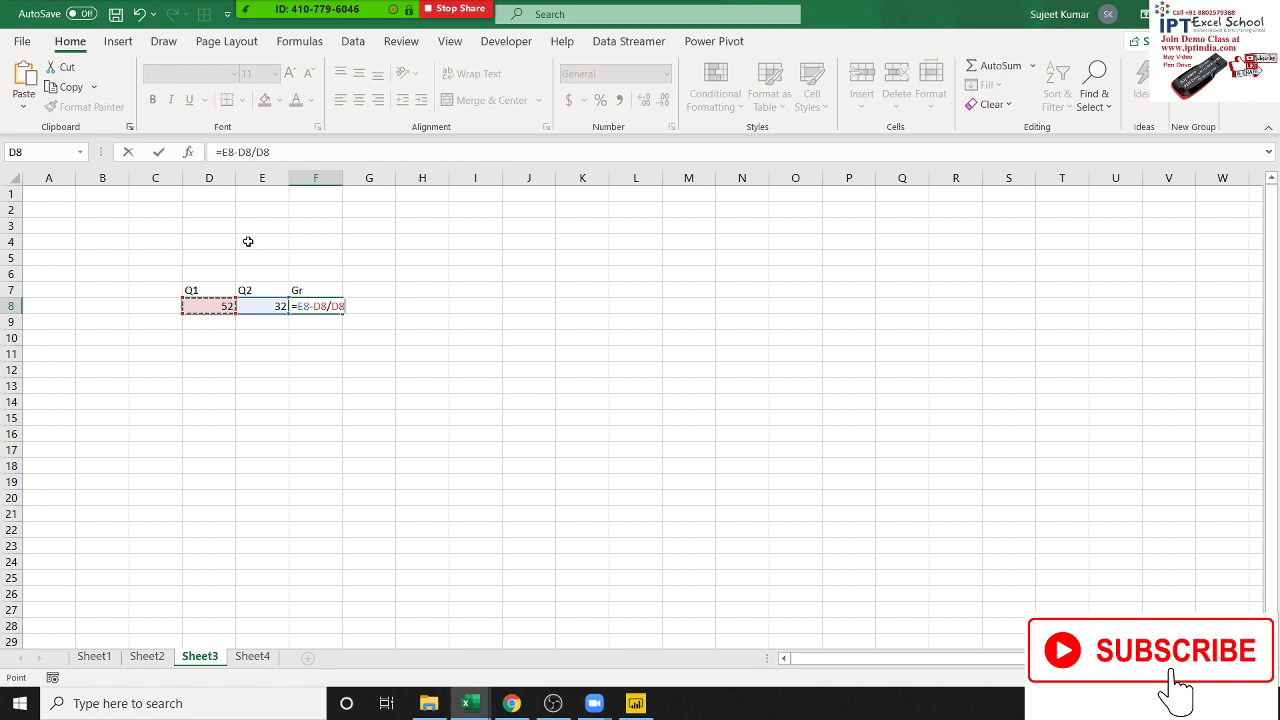
key("Return")
key("Up")
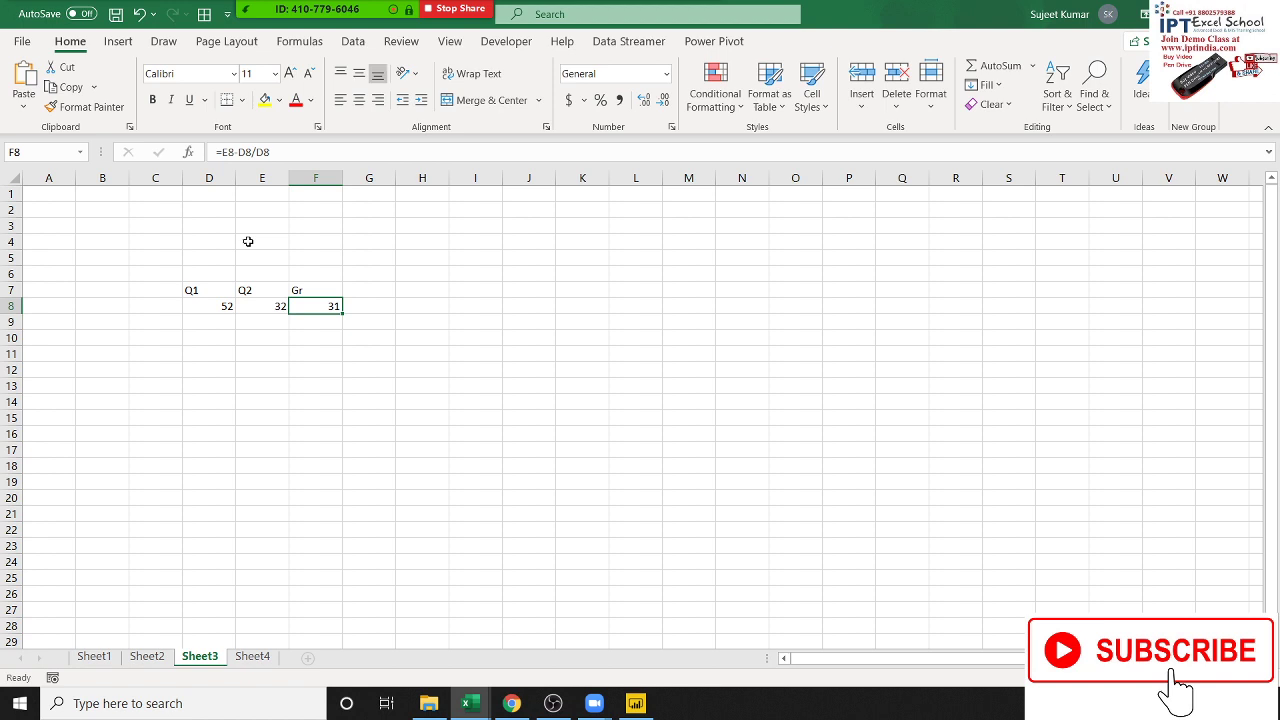
left_click(223, 151)
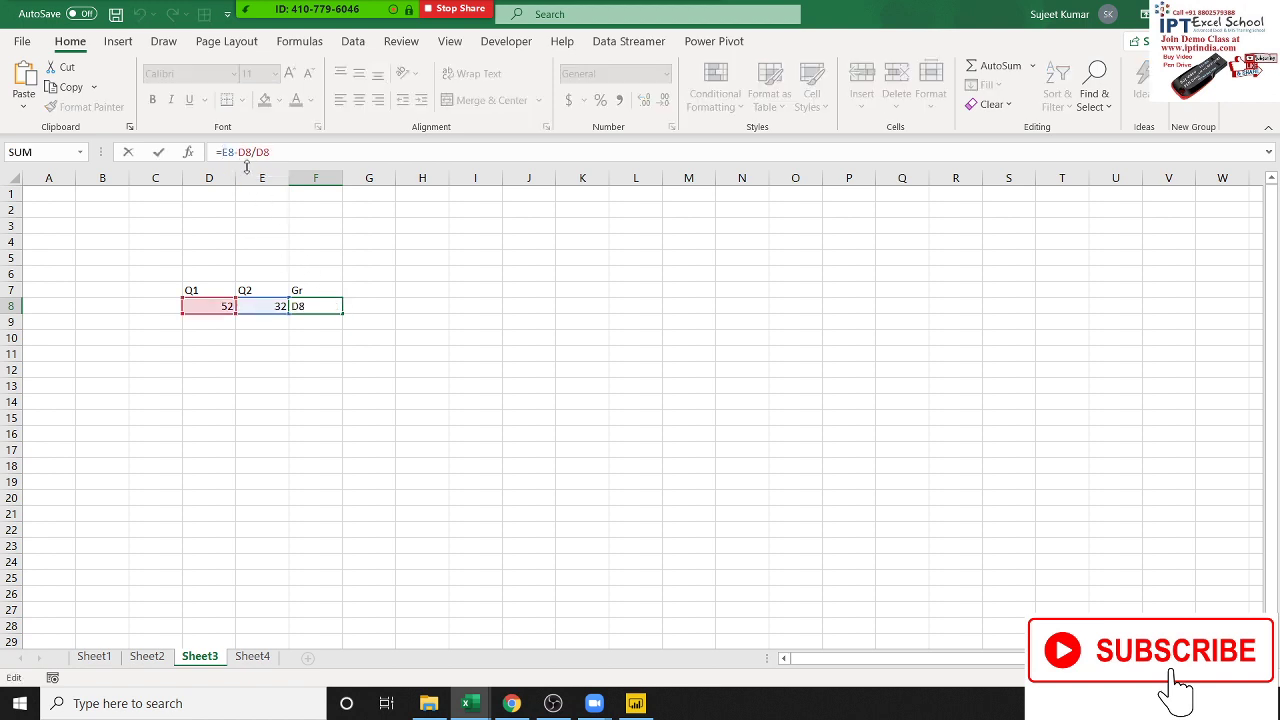
type("(")
type(")")
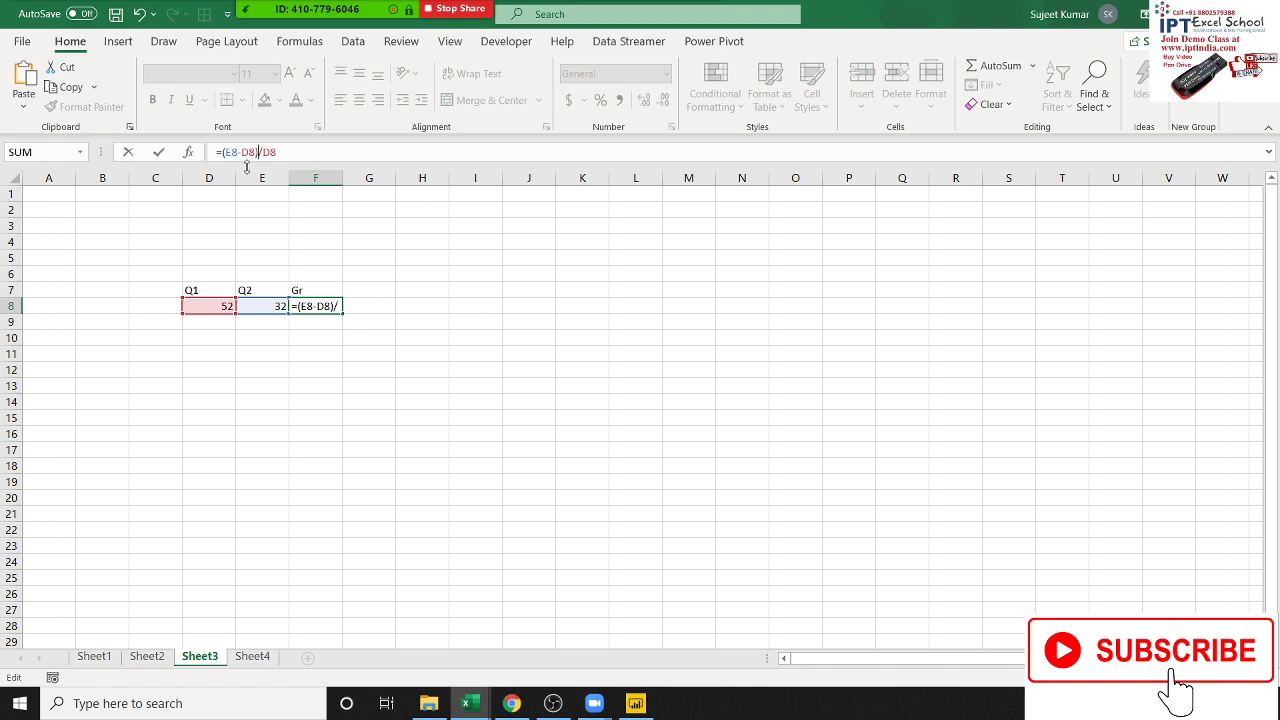
key("Return")
key("Up")
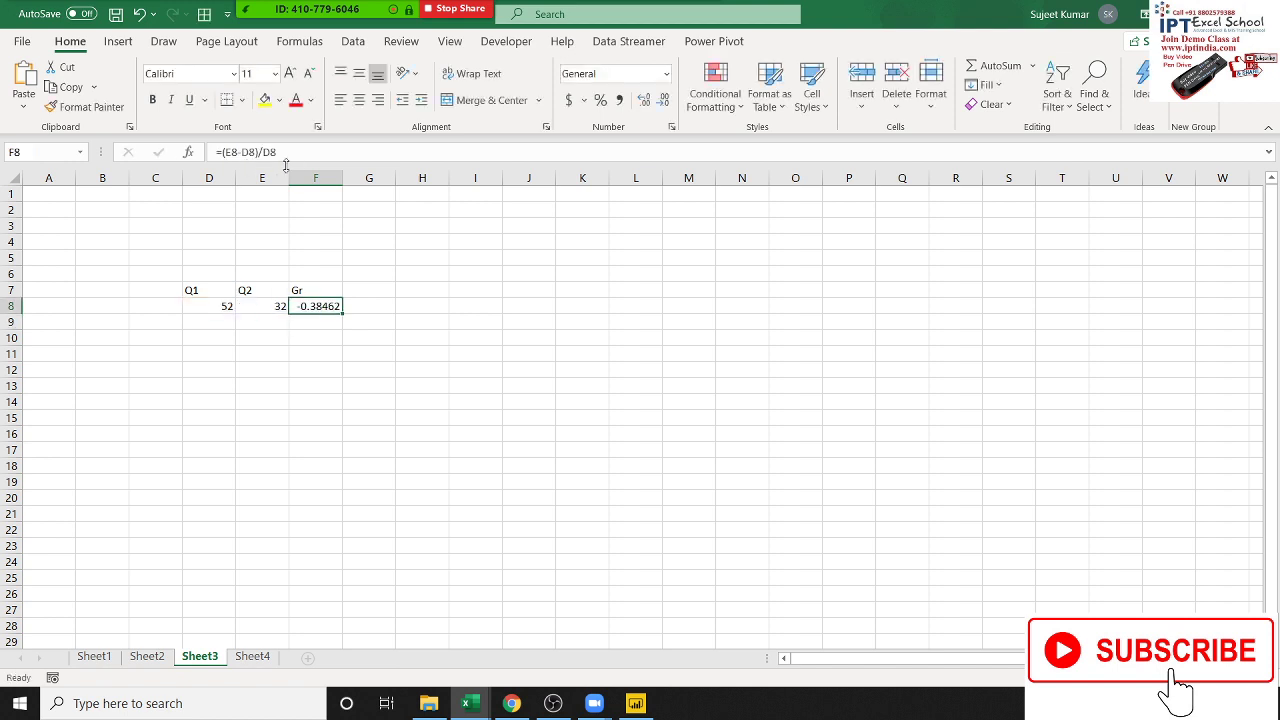
left_click(600, 100)
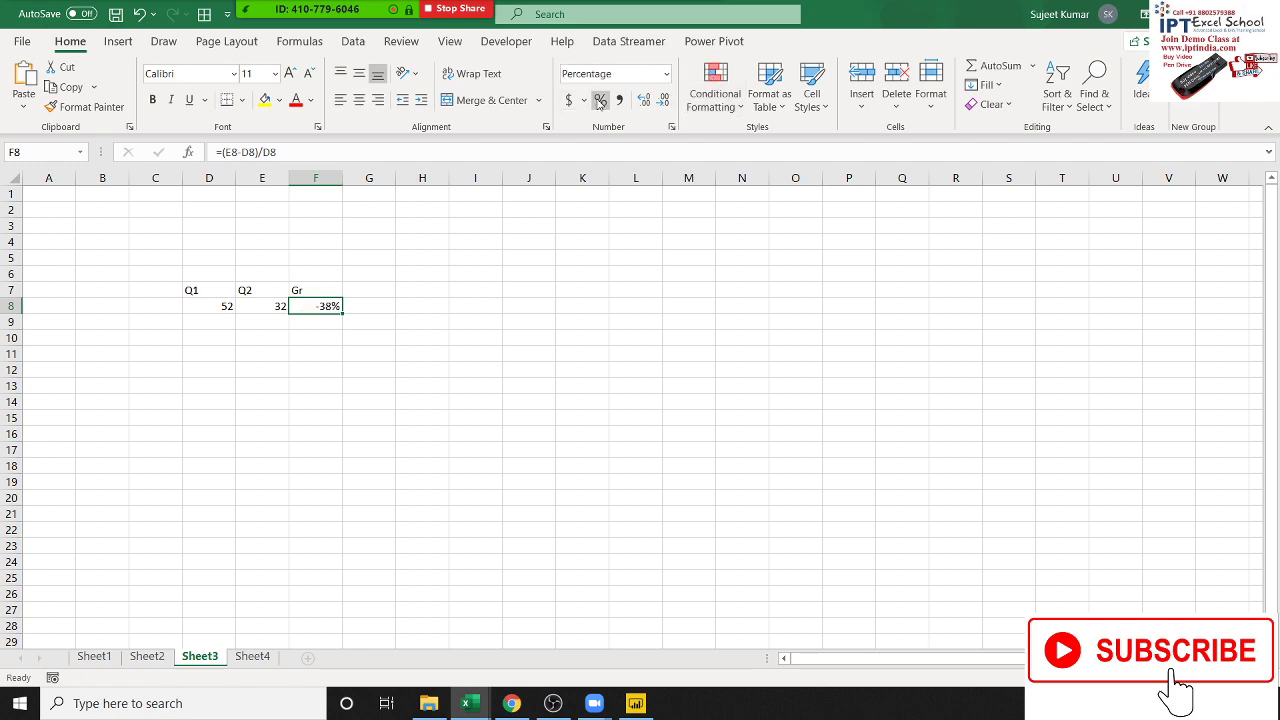
Recommit the GST column formula in Power BI Desktop, then return to Excel.
left_click(636, 703)
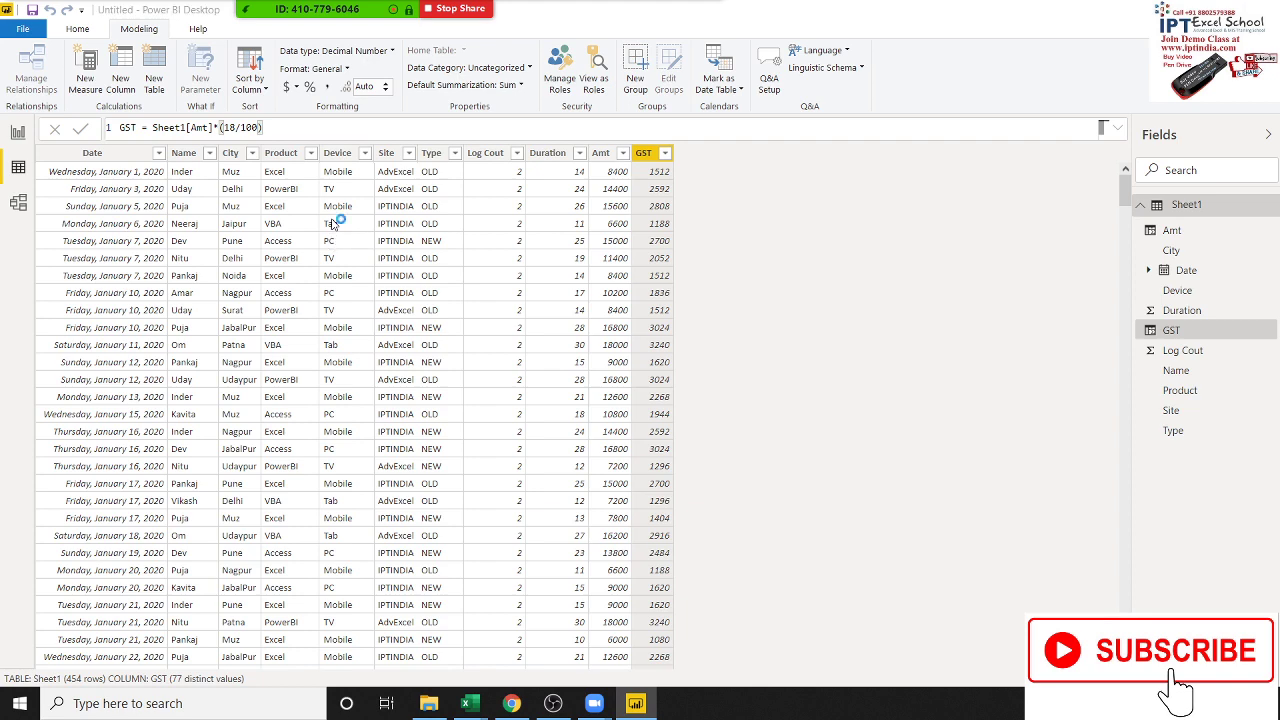
key("Return")
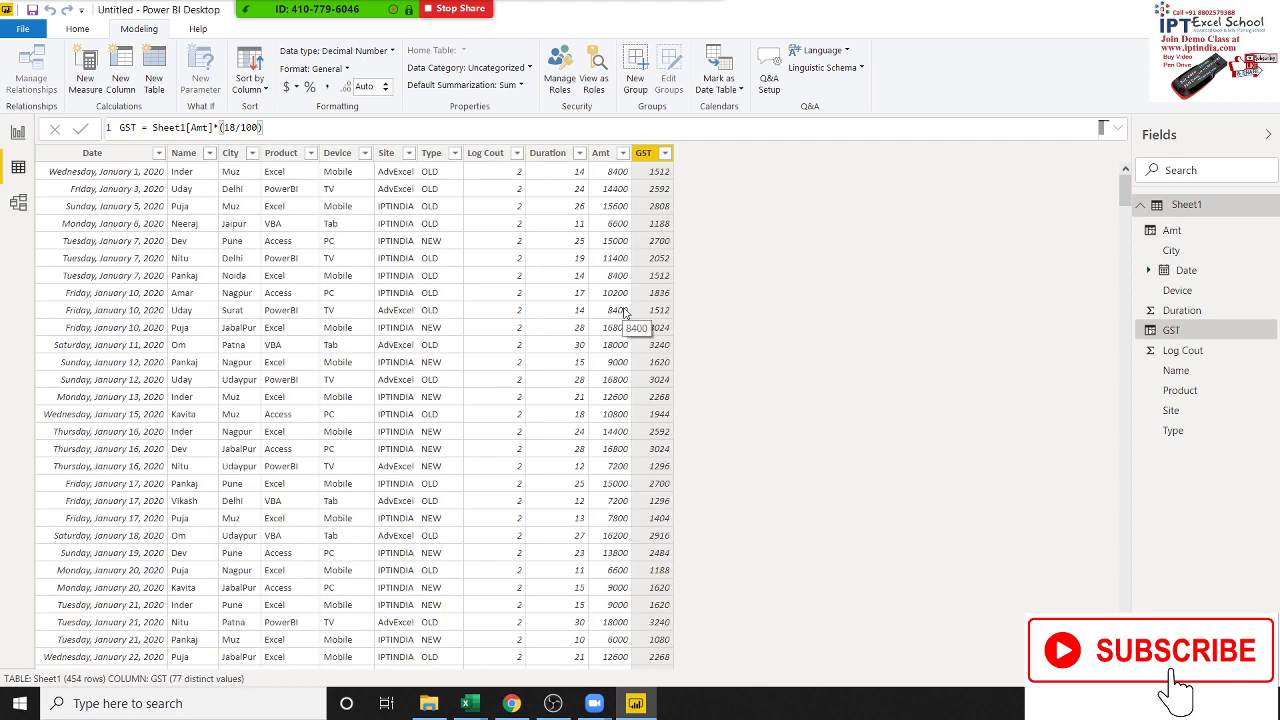
key("alt+Tab")
Type the operators *, -, + and / into cells I3 to I6.
left_click(490, 240)
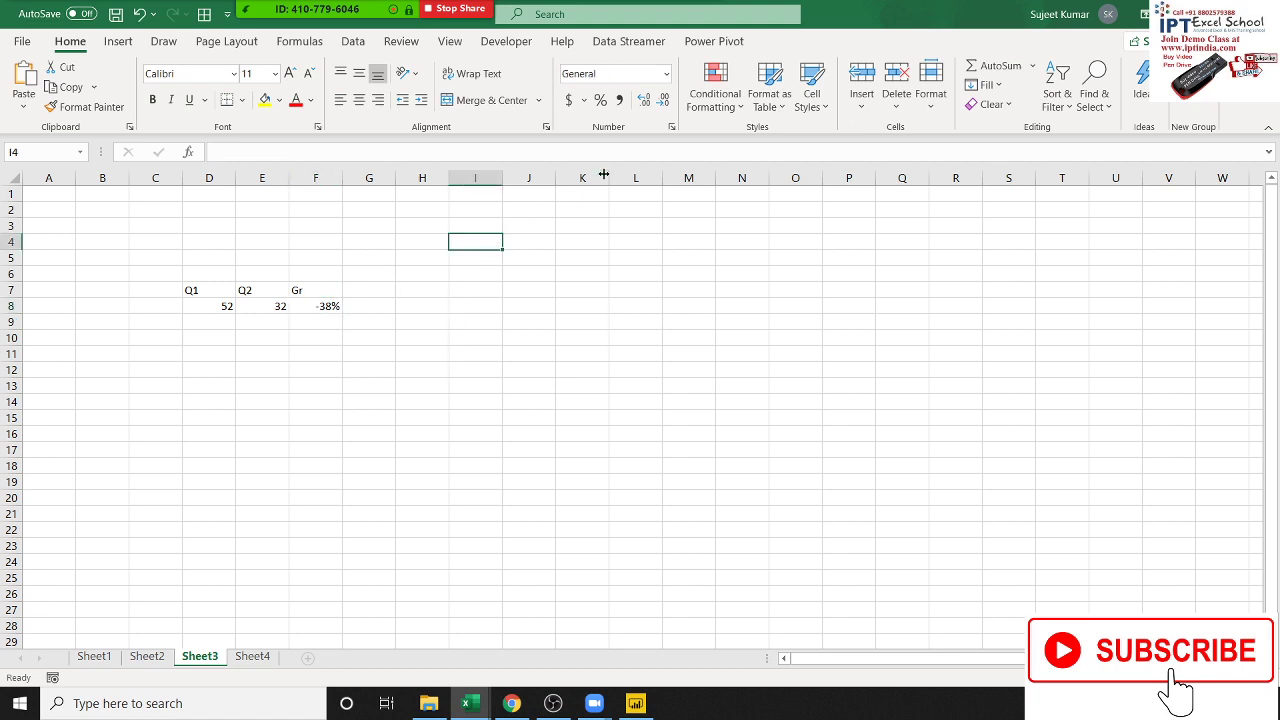
key("Up")
type("*")
key("Return")
type("-")
key("Return")
type("+")
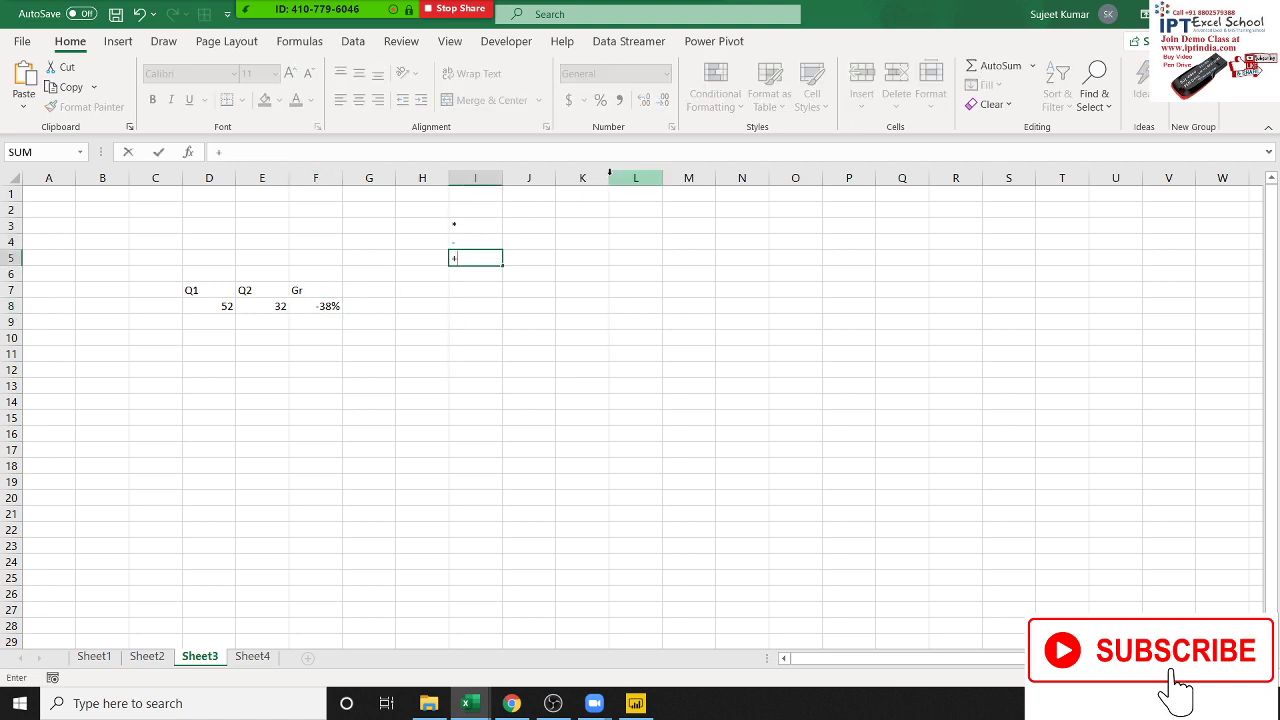
key("Return")
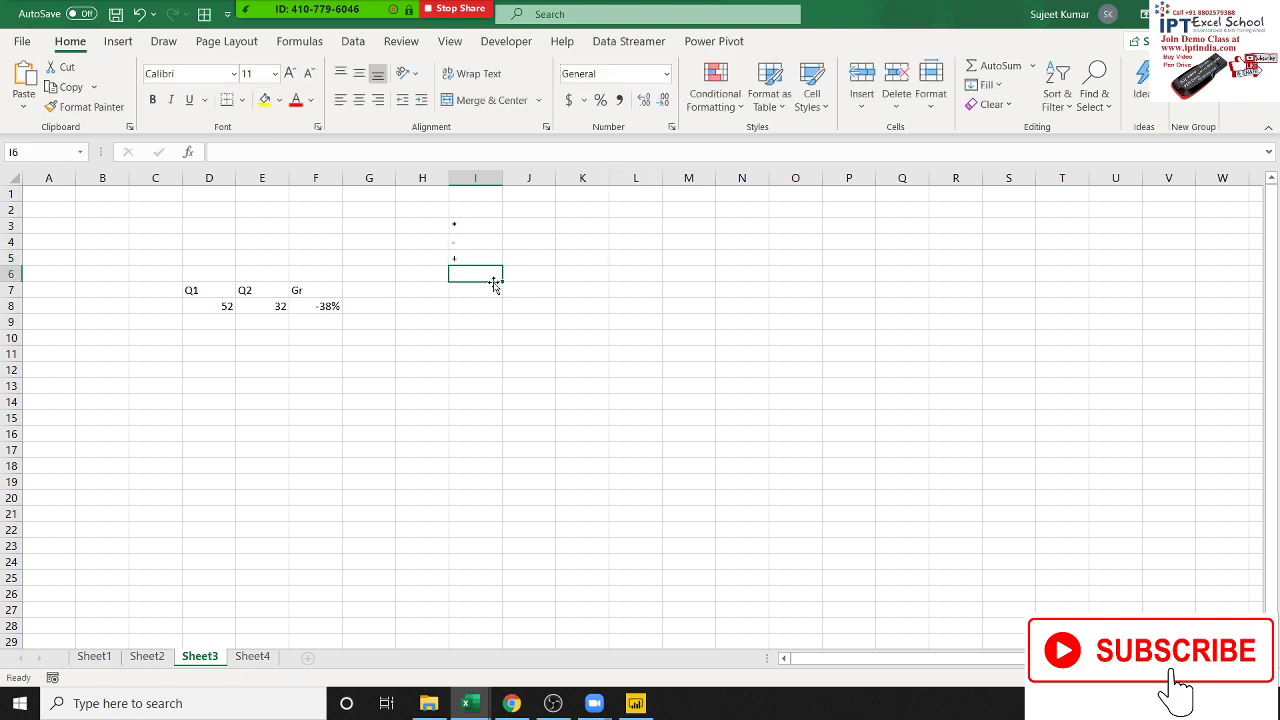
type("/")
key("Return")
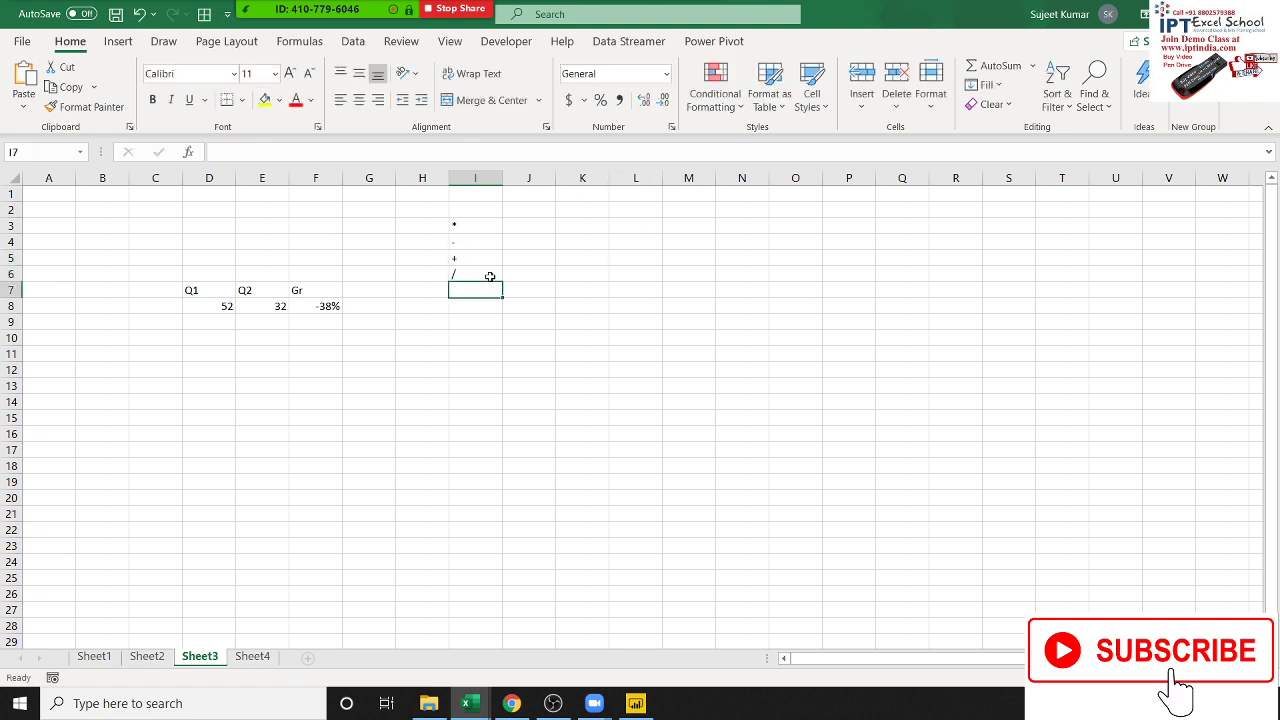
Add ^ in cell I7 and select the operator range I3:I7.
left_click(466, 212)
left_click(466, 226)
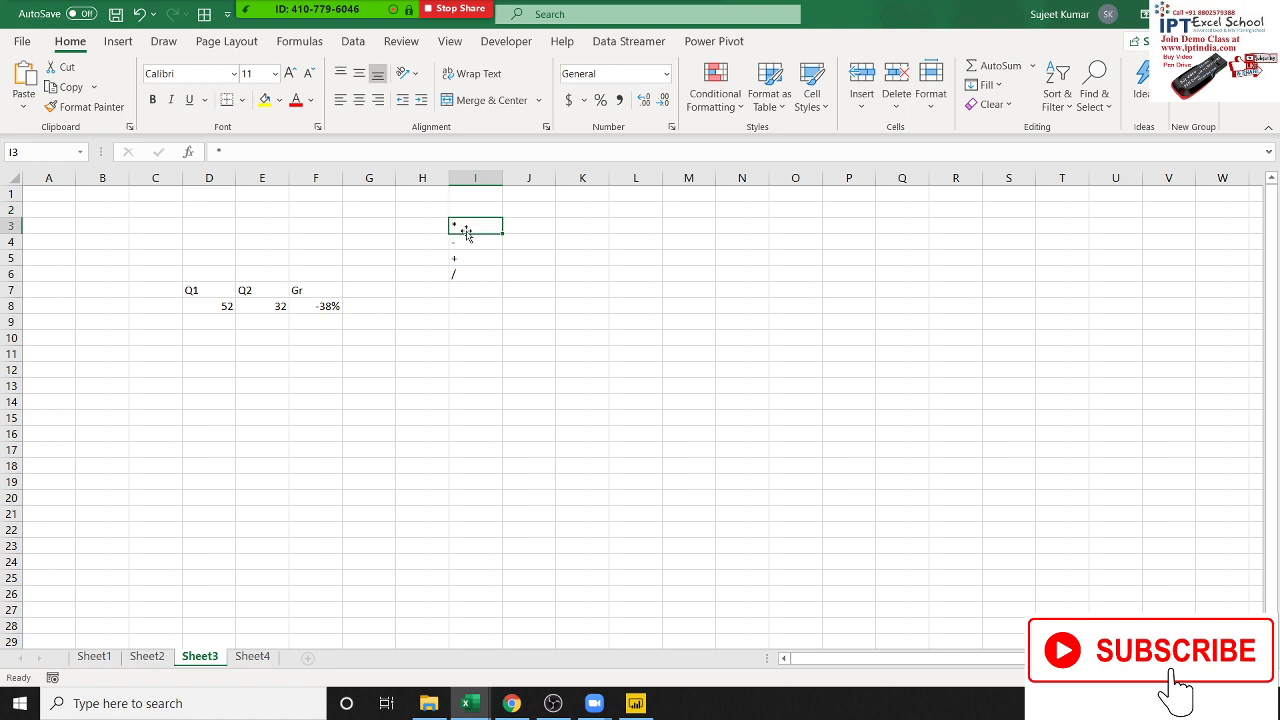
left_click(466, 240)
left_click(464, 257)
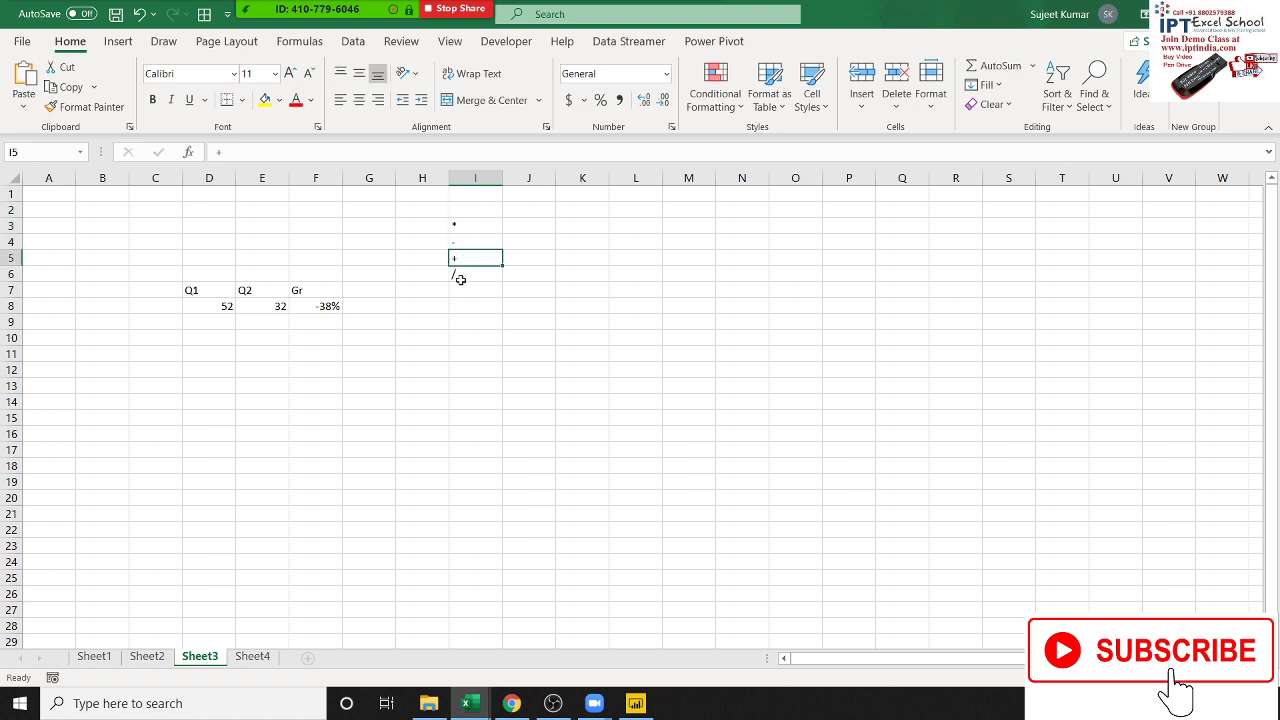
left_click(462, 273)
left_click(463, 288)
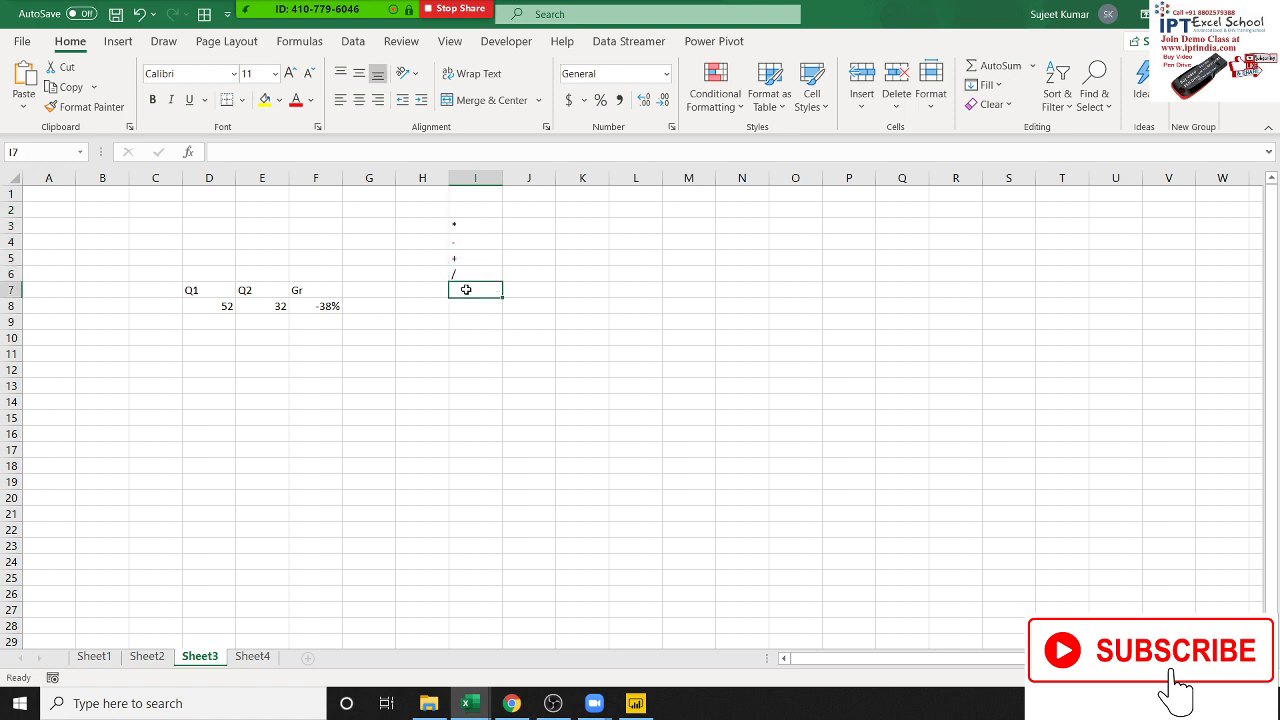
type("^")
key("Return")
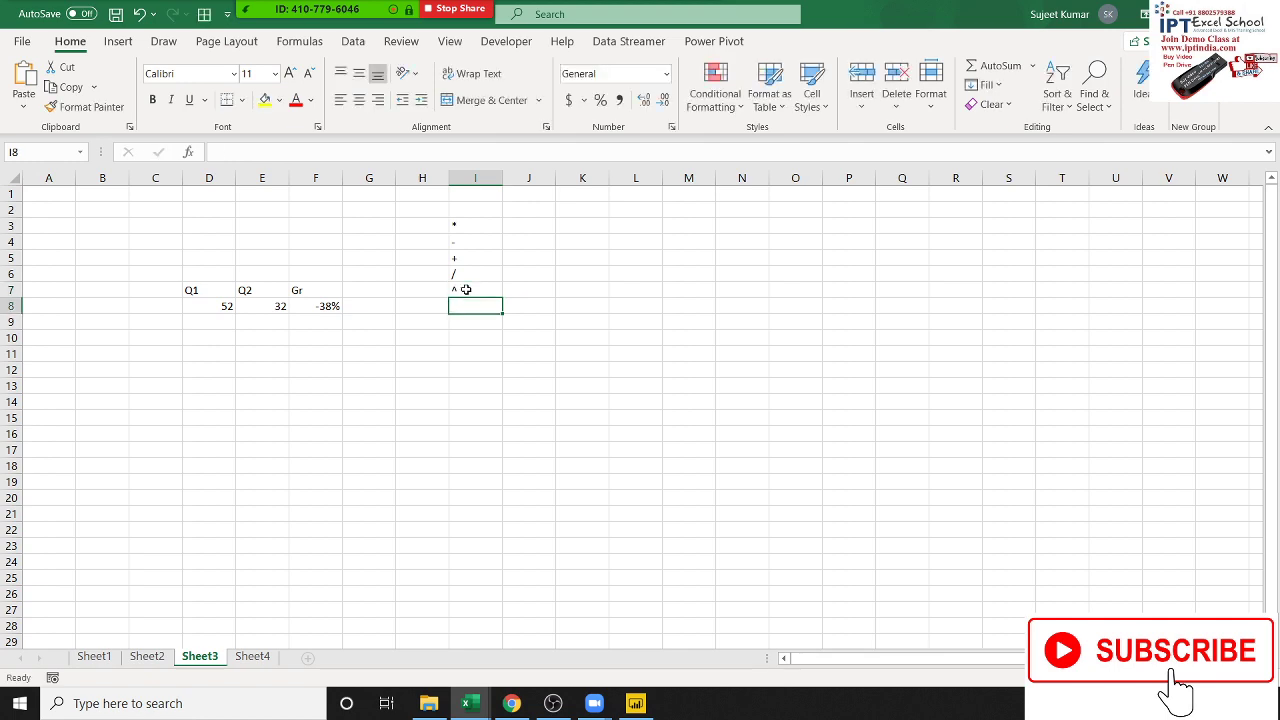
left_click_drag(466, 289, 462, 226)
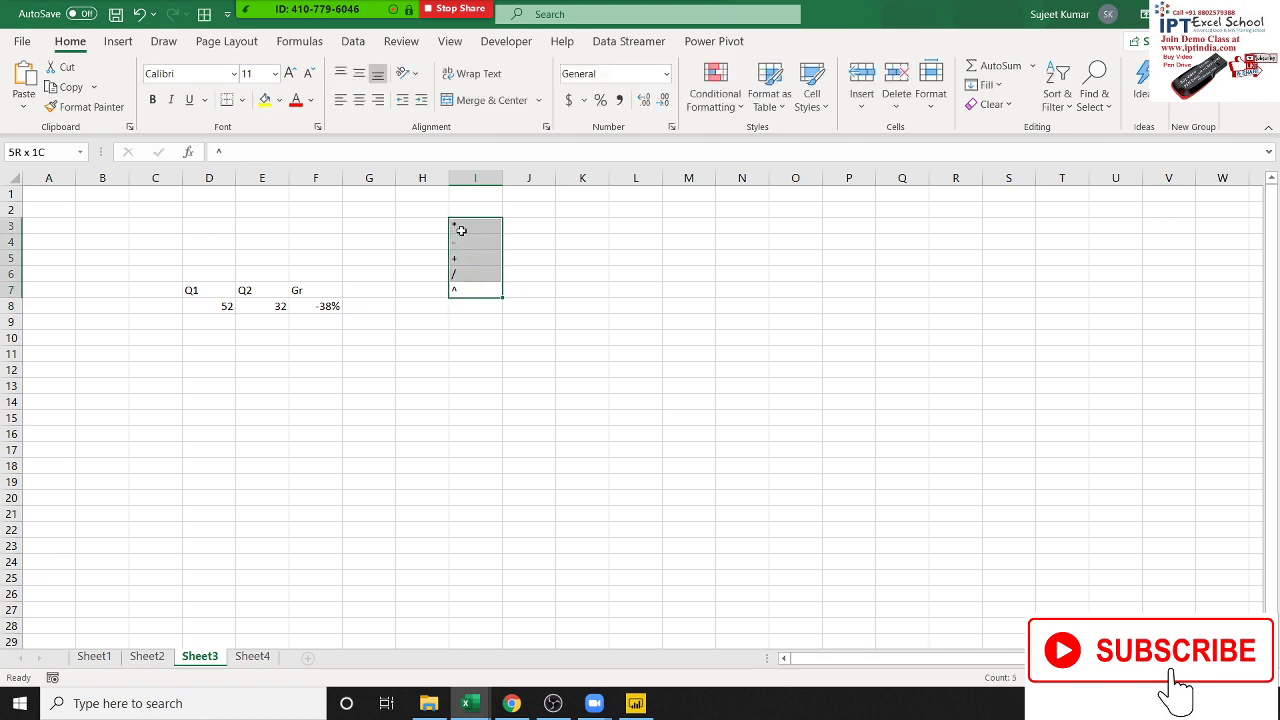
Back in Power BI Desktop, inspect the GST and Amt values in Sheet1.
left_click(636, 704)
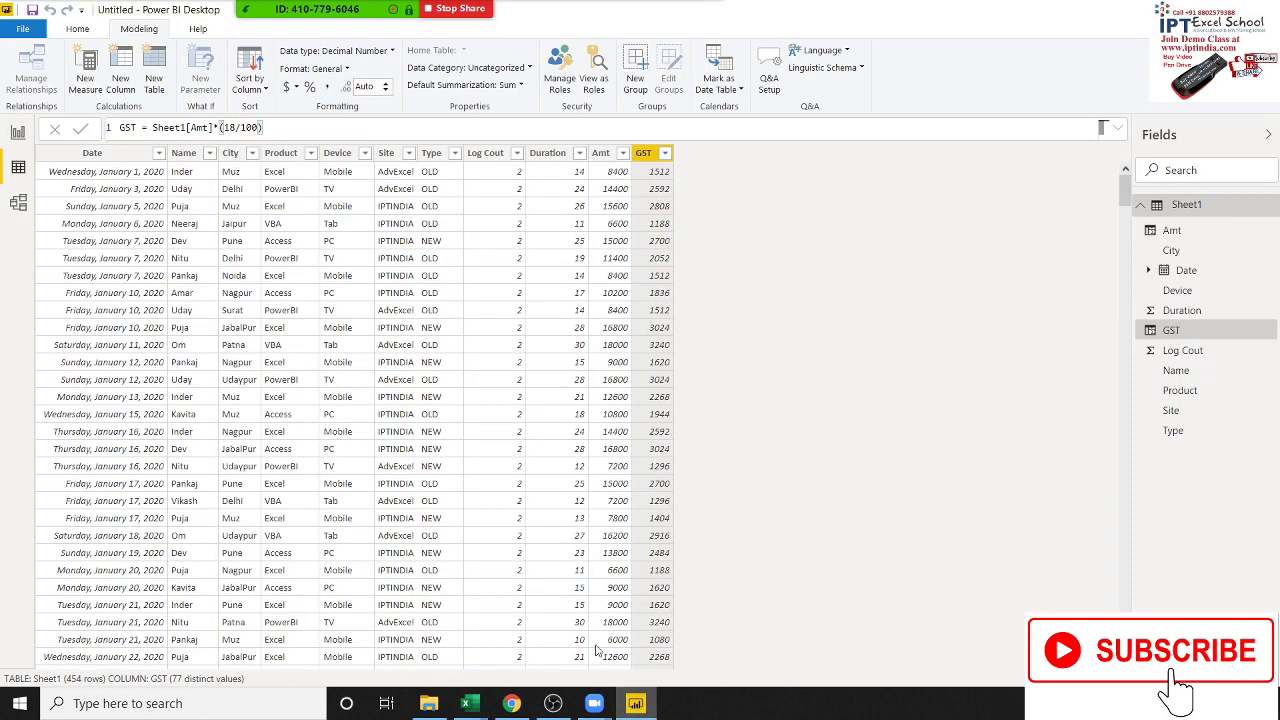
left_click(646, 190)
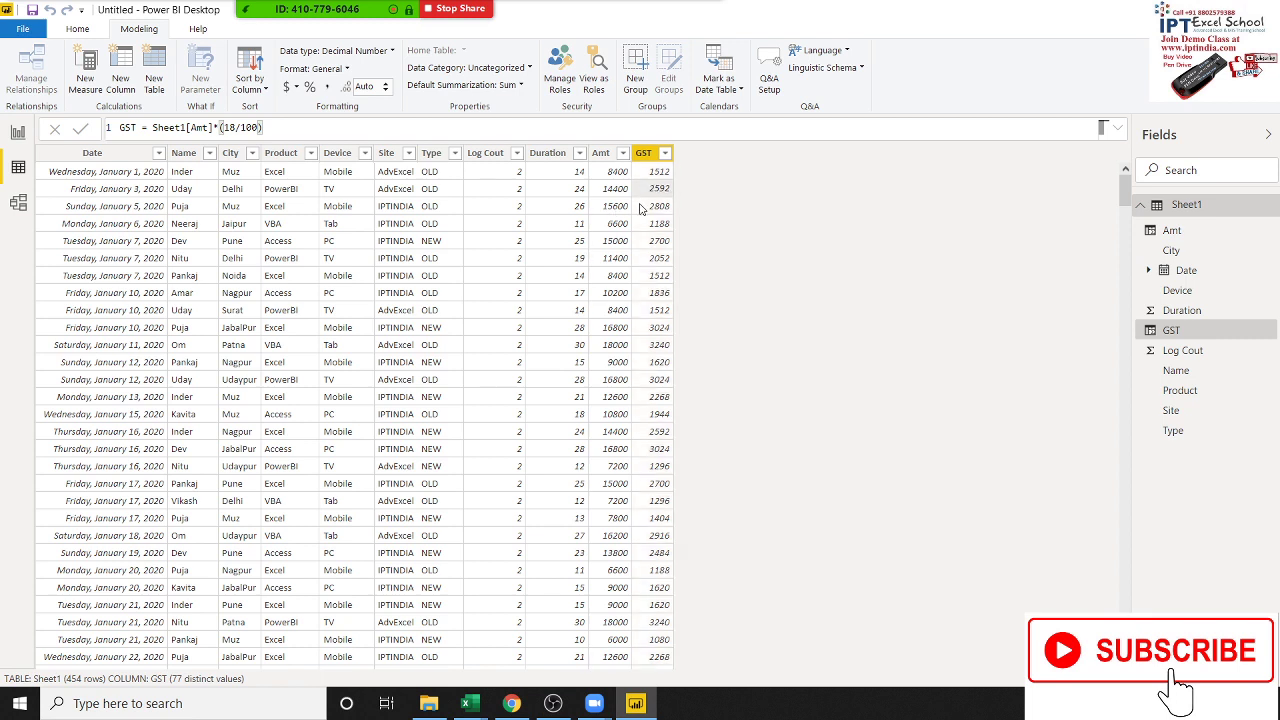
left_click(643, 228)
left_click(627, 291)
left_click(640, 207)
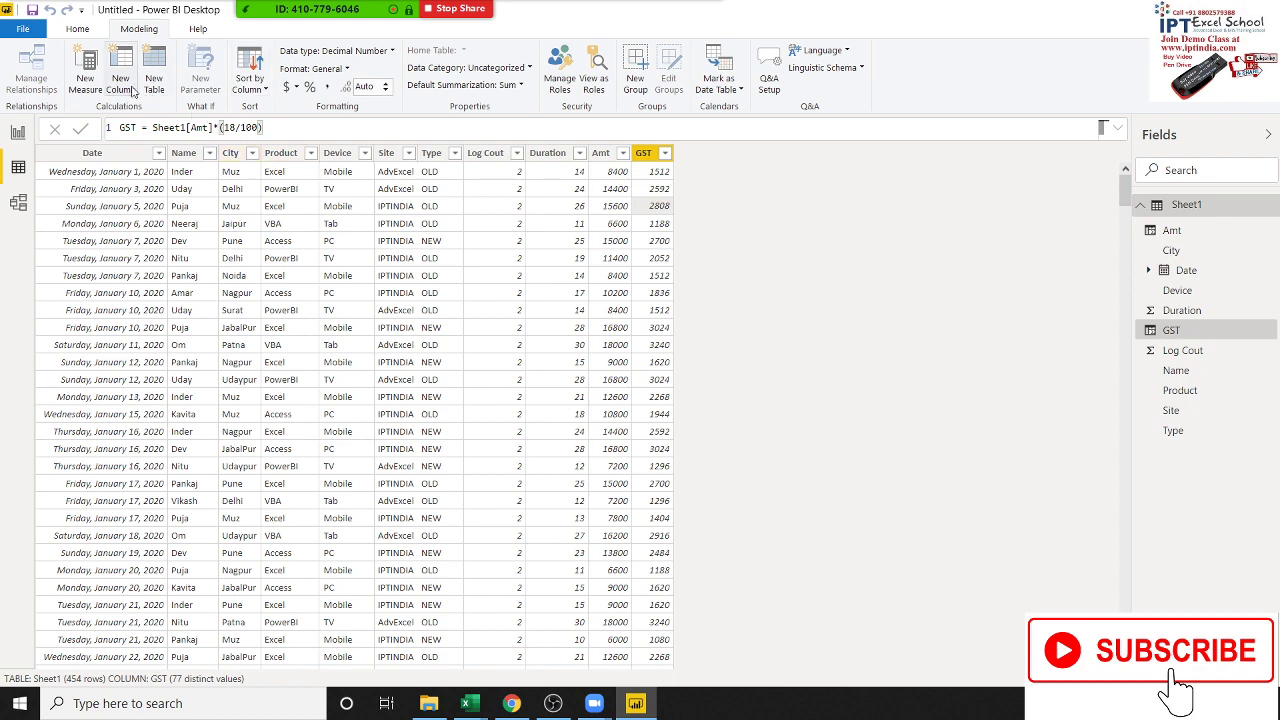
Add the calculated column Total = Sheet1[Amt]+Sheet1[GST].
left_click(120, 85)
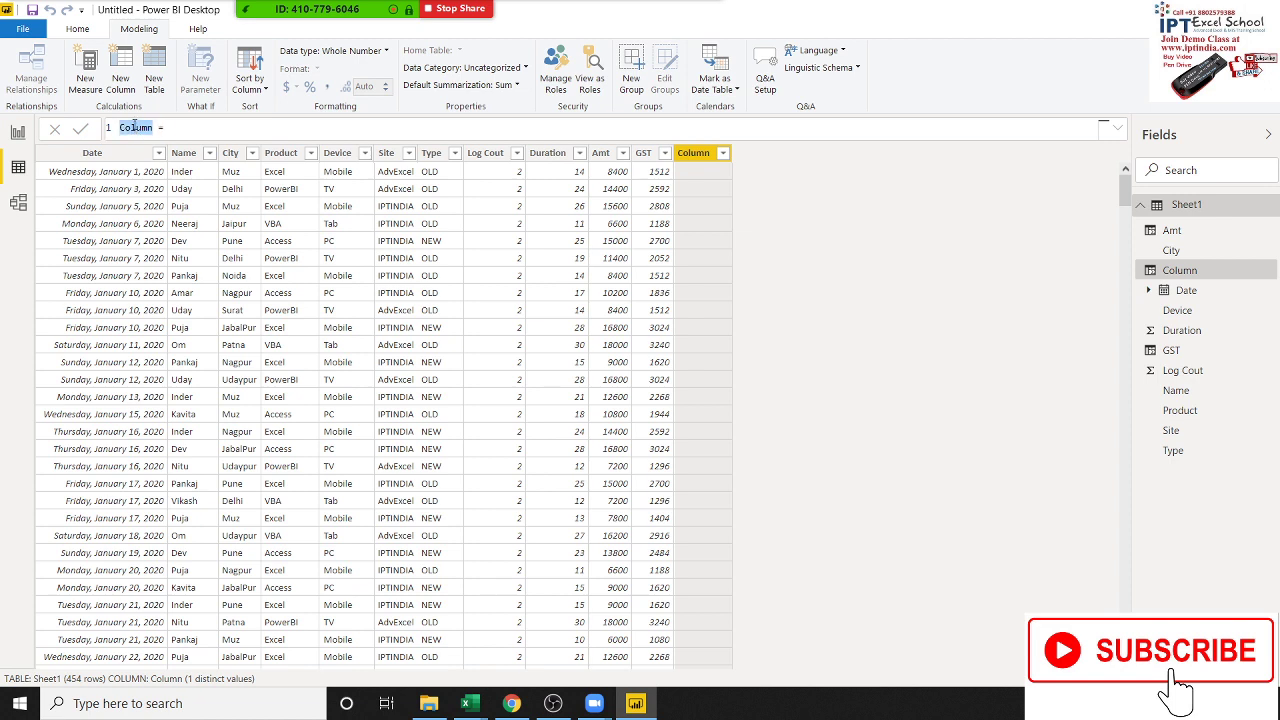
type("Total")
left_click(169, 126)
type("S")
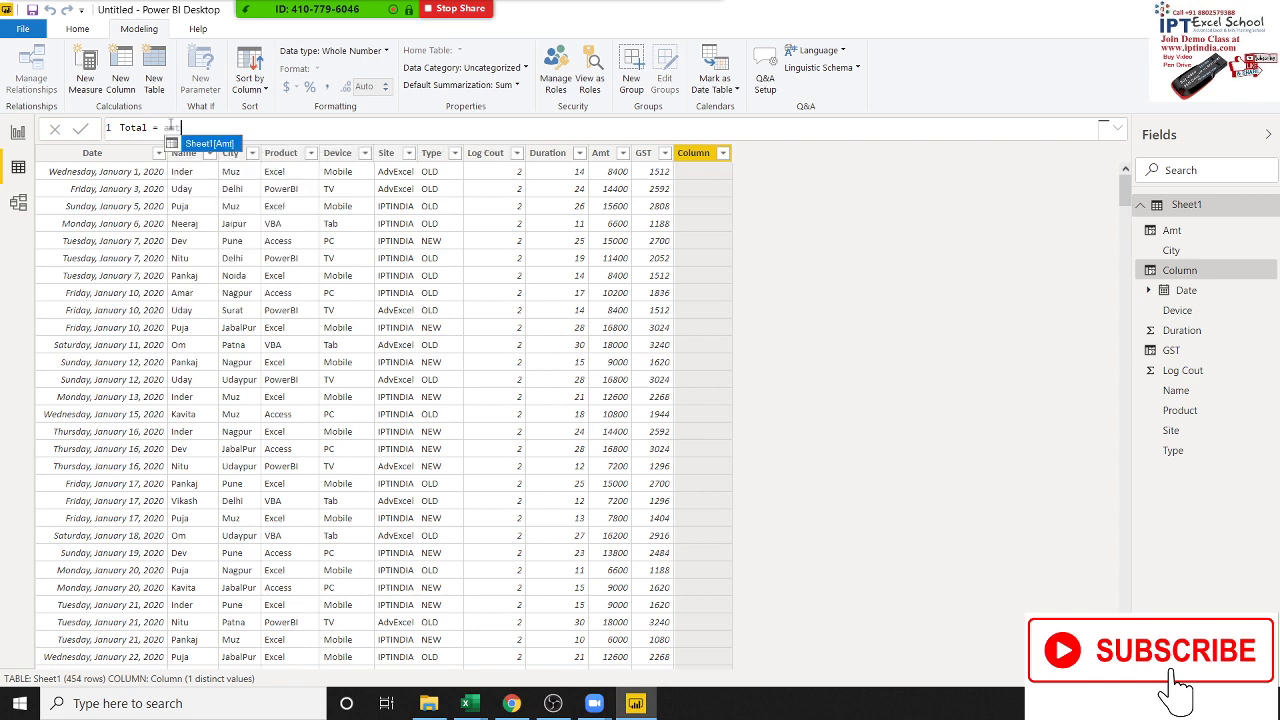
key("Tab")
type("+")
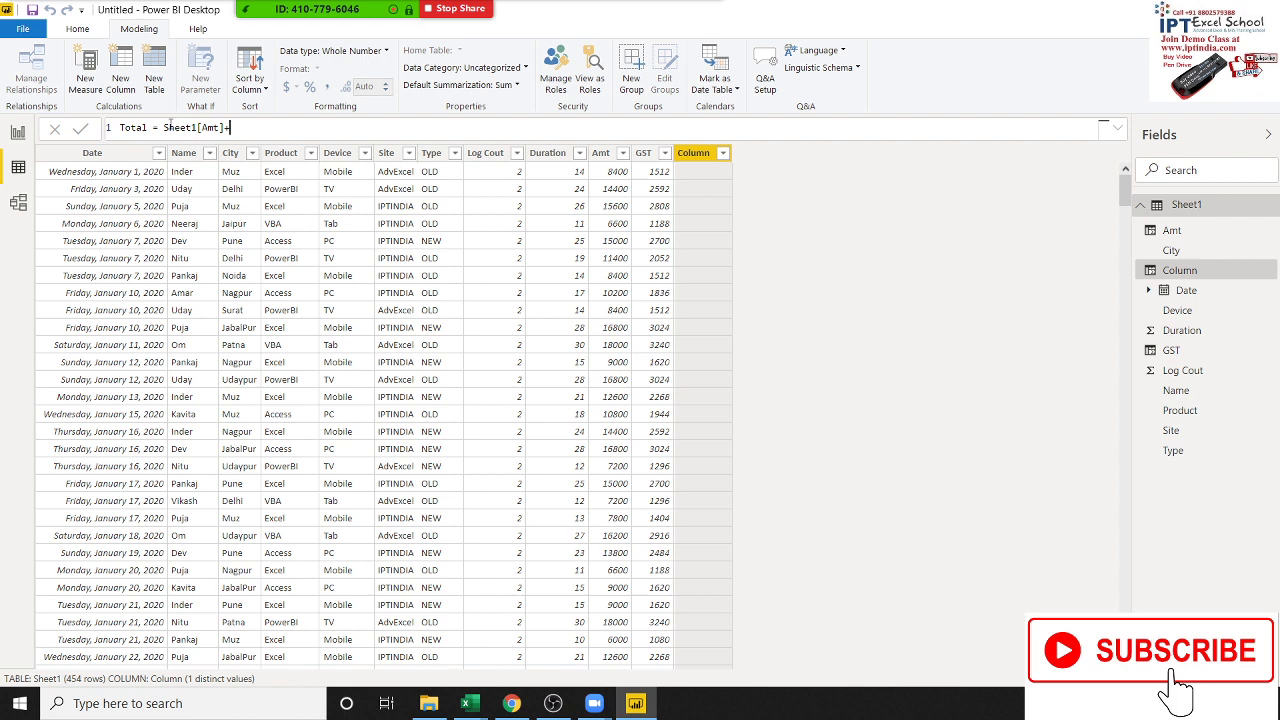
type("gt")
key("BackSpace")
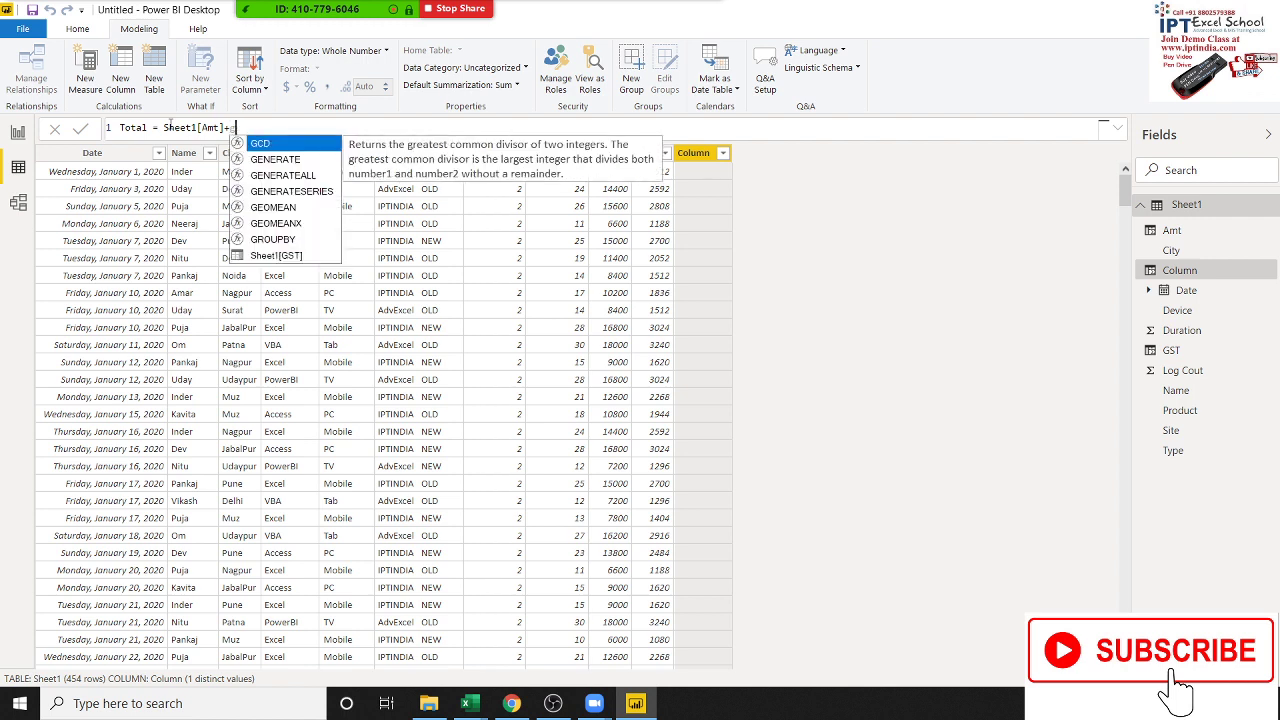
type("st")
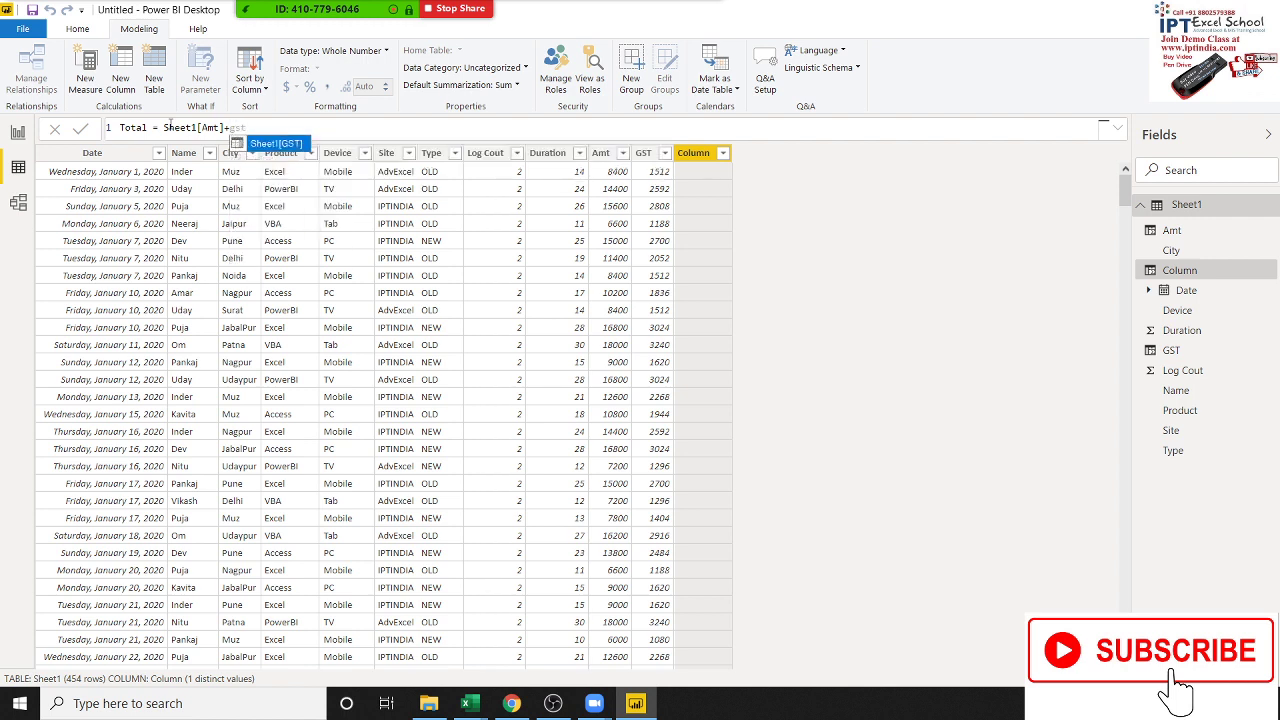
key("Tab")
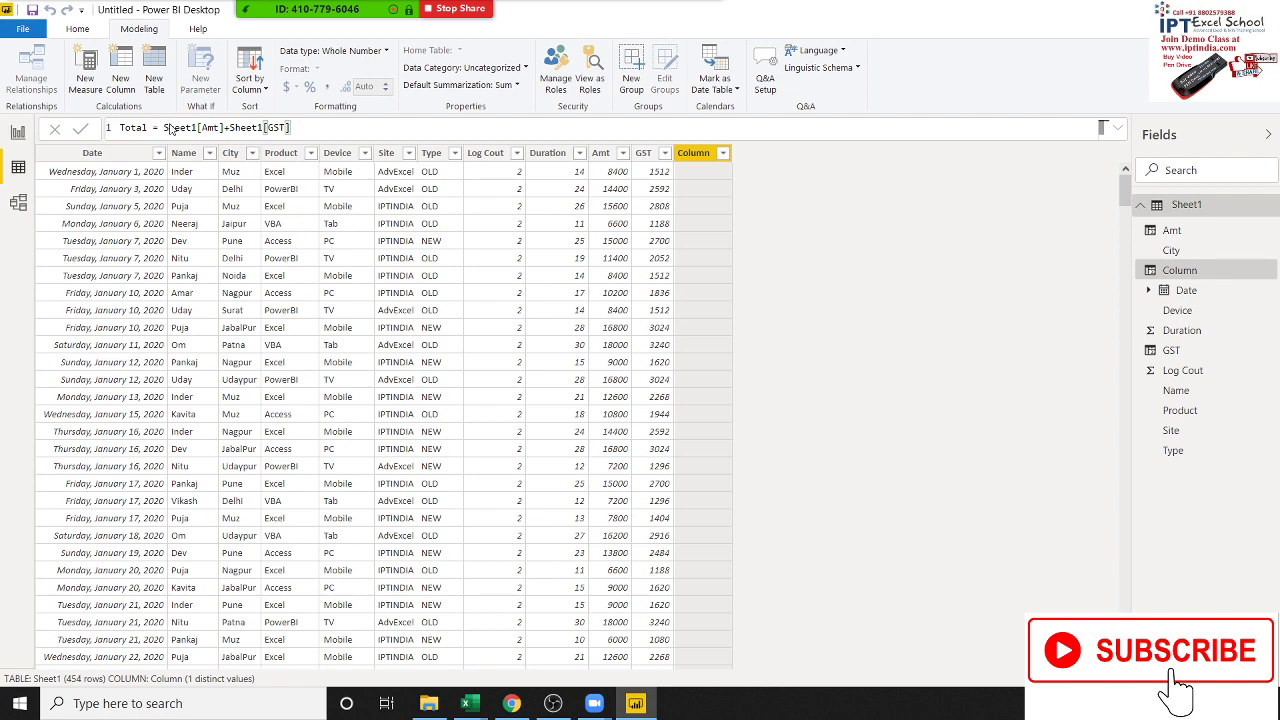
key("Return")
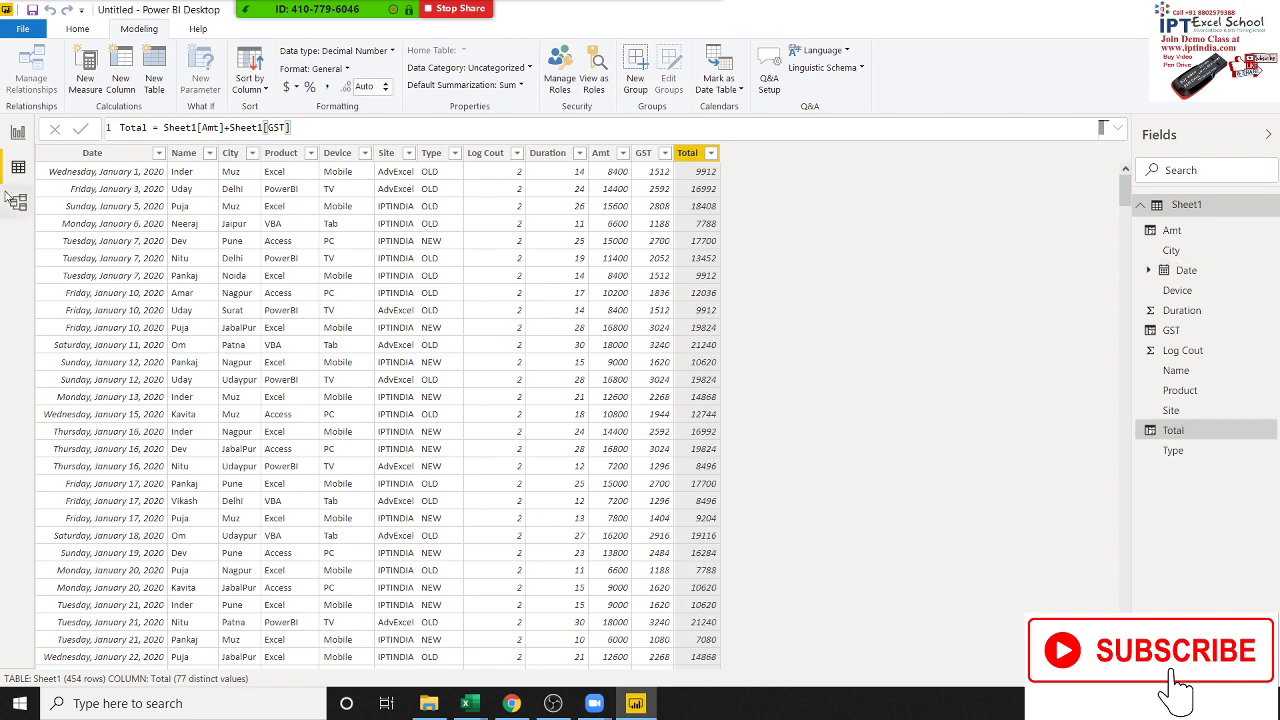
Check the Total column, close the Zoom participants list, and switch to Report view.
left_click(18, 132)
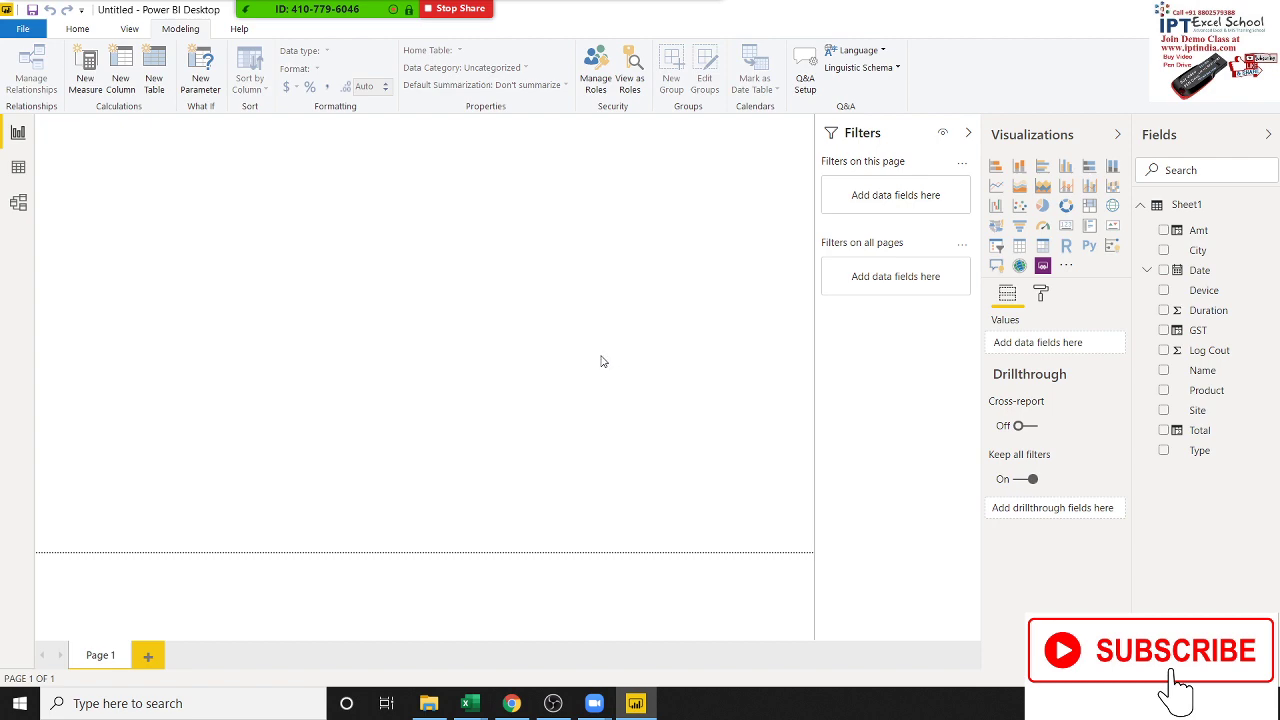
left_click(17, 170)
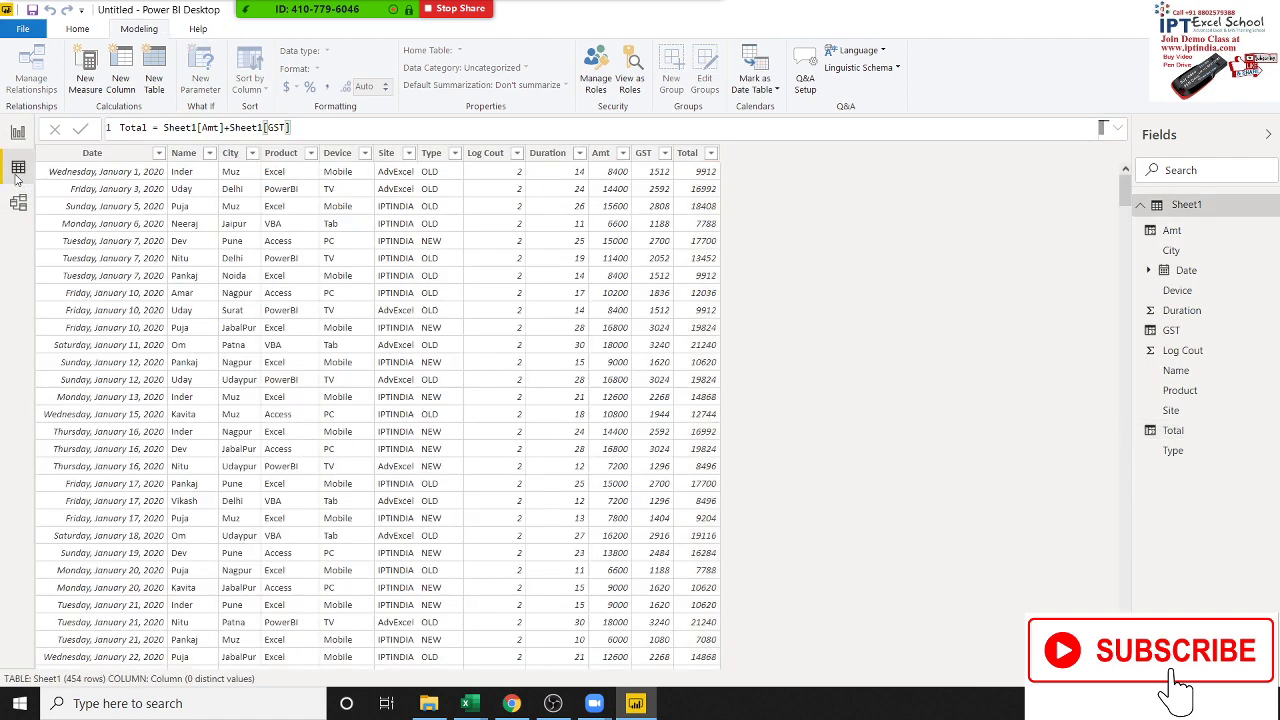
mouse_move(282, 6)
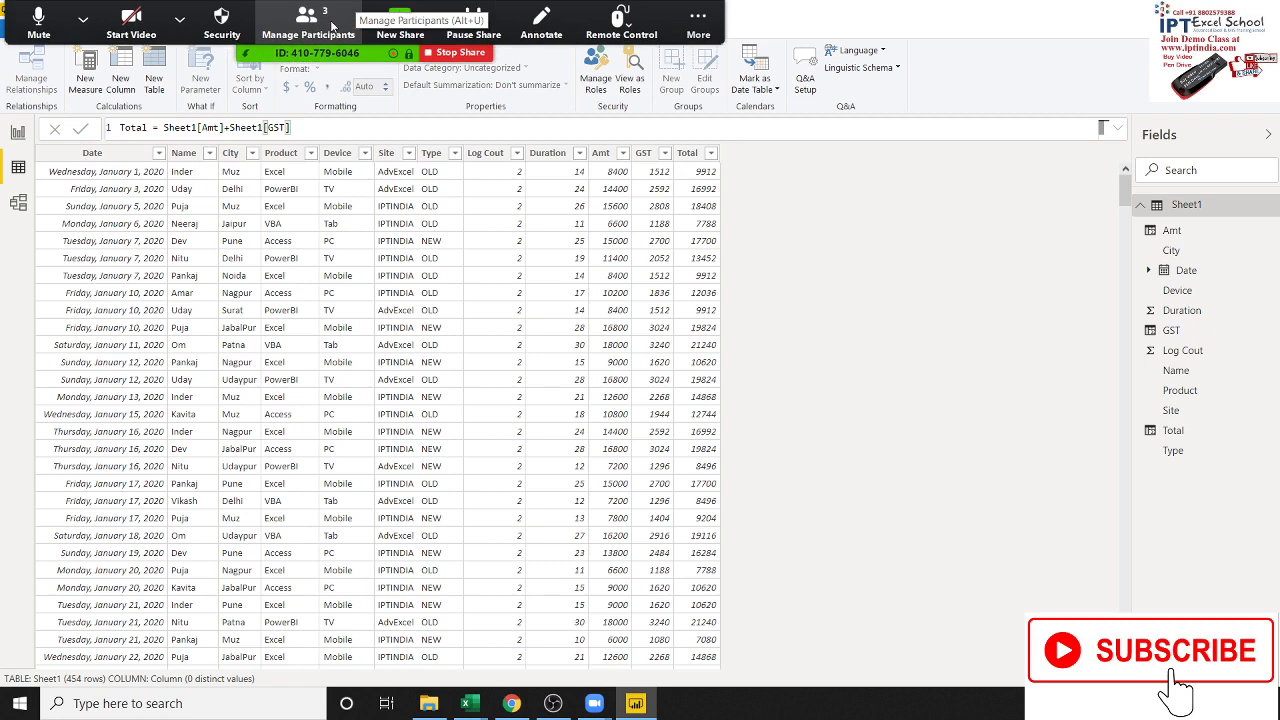
left_click(295, 20)
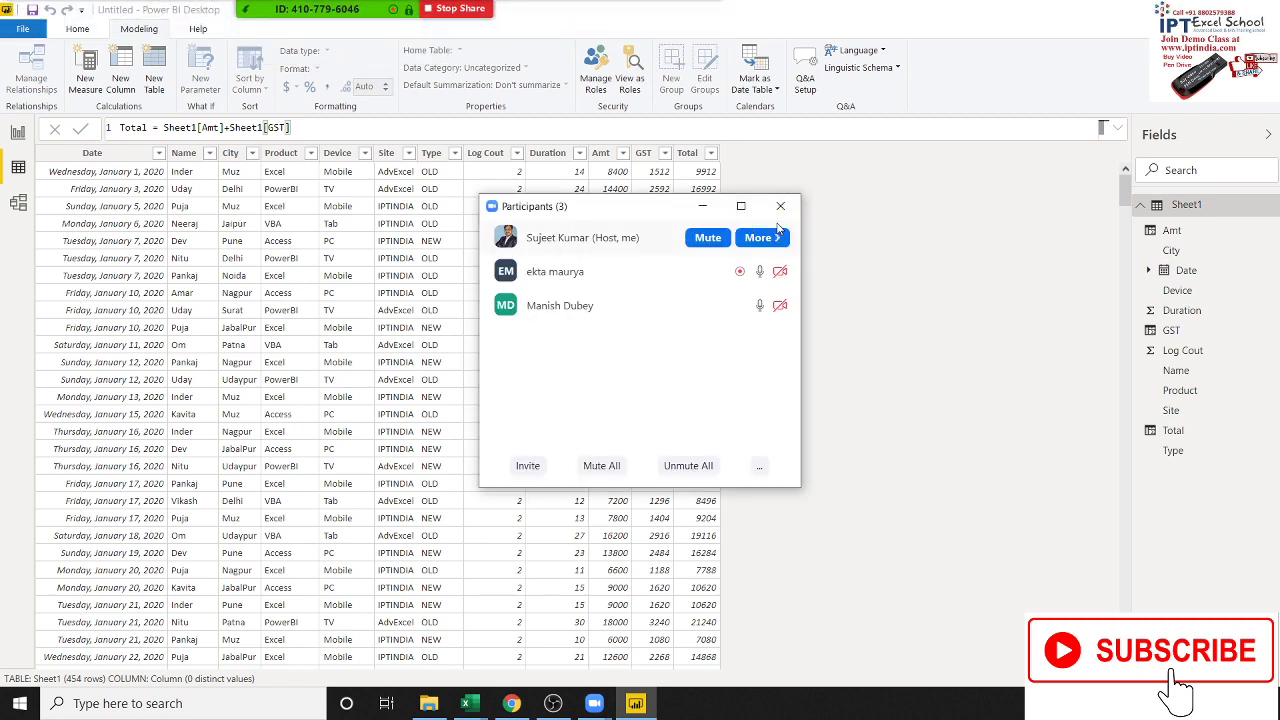
left_click(780, 206)
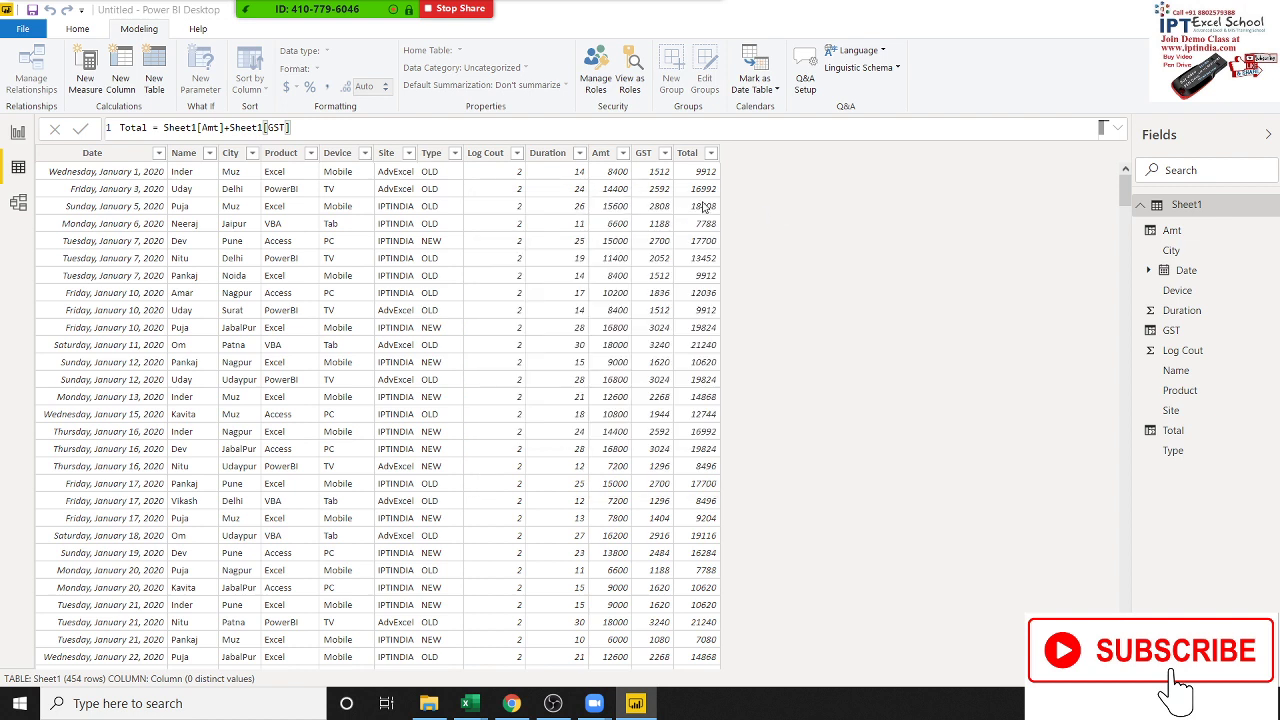
left_click(690, 153)
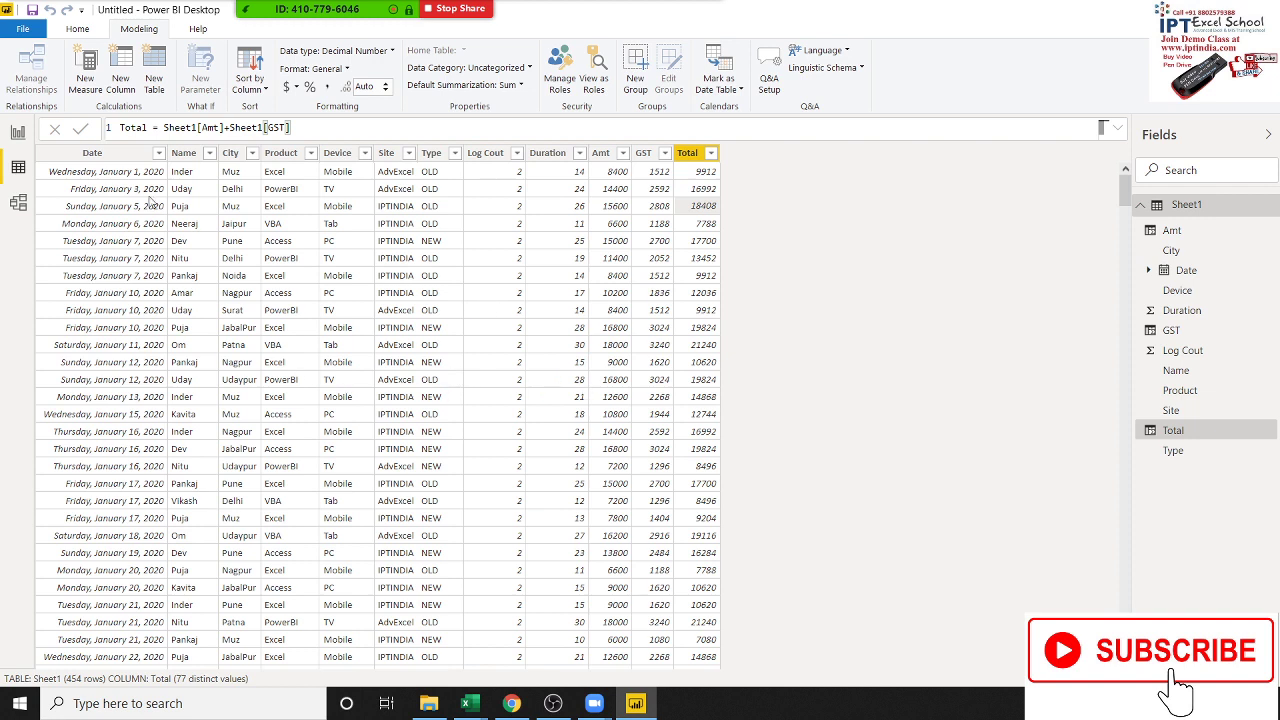
left_click(28, 138)
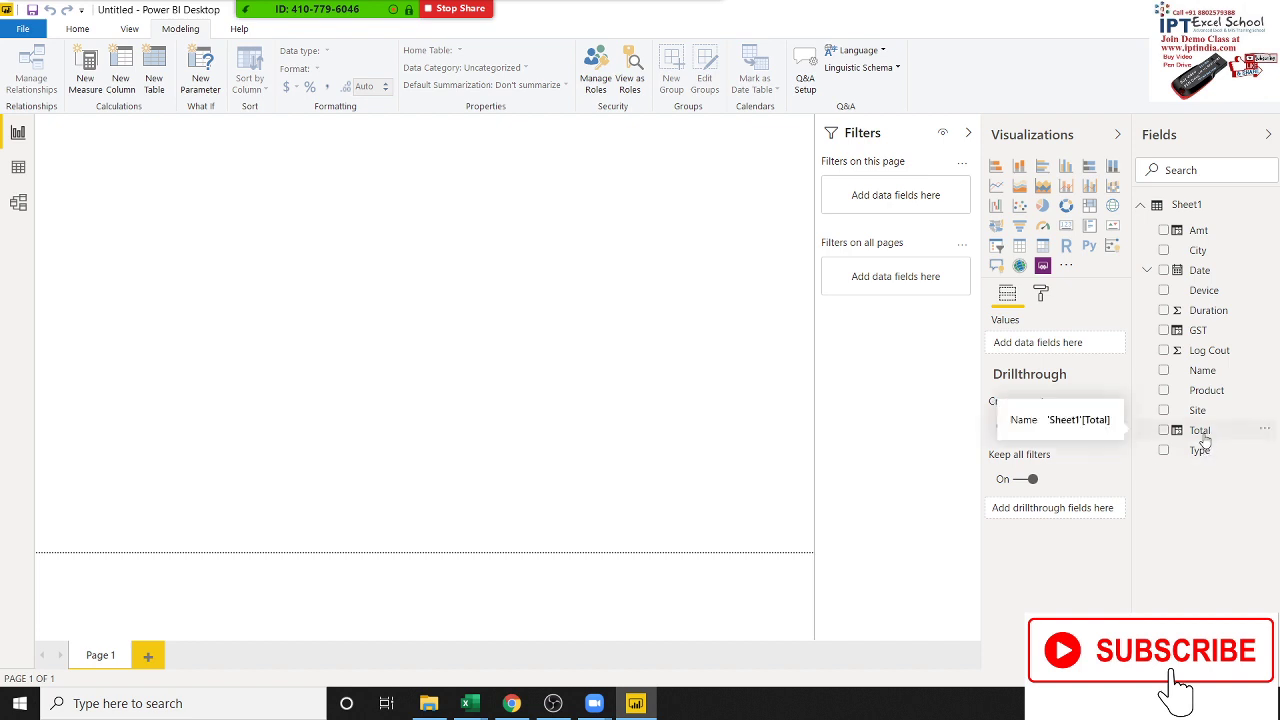
left_click_drag(1205, 442, 514, 247)
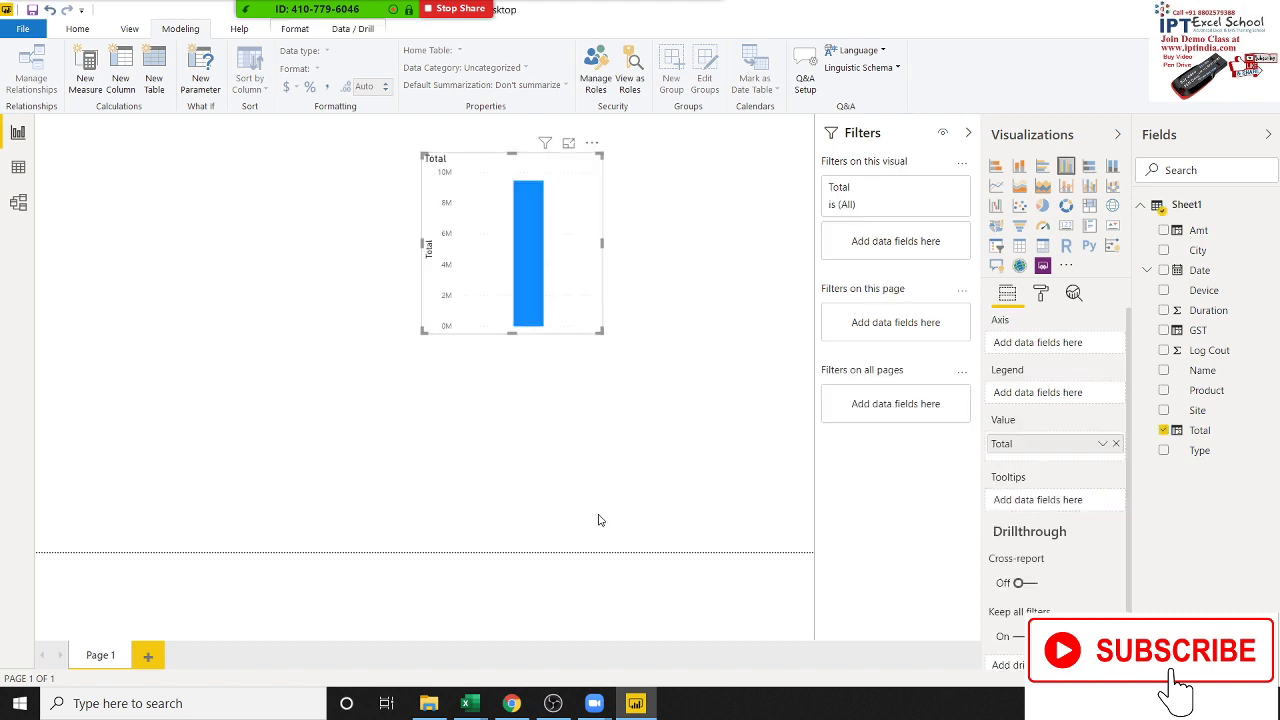
left_click(1019, 245)
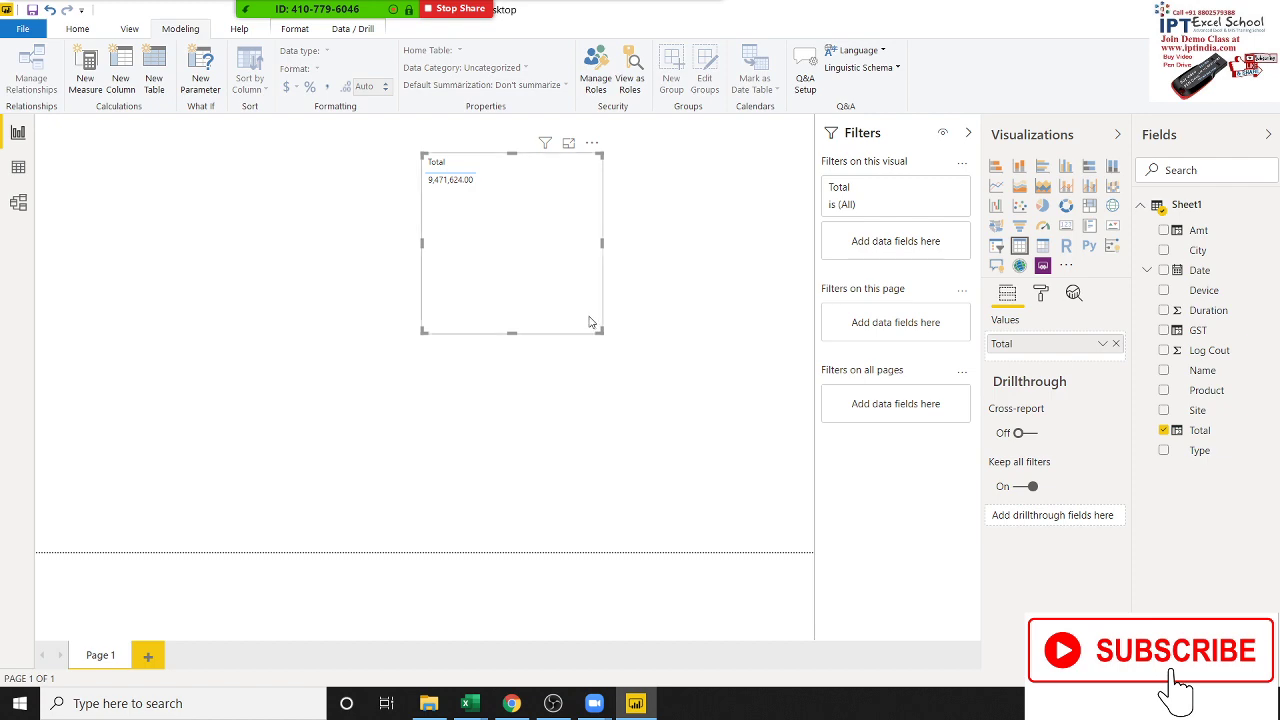
key("Delete")
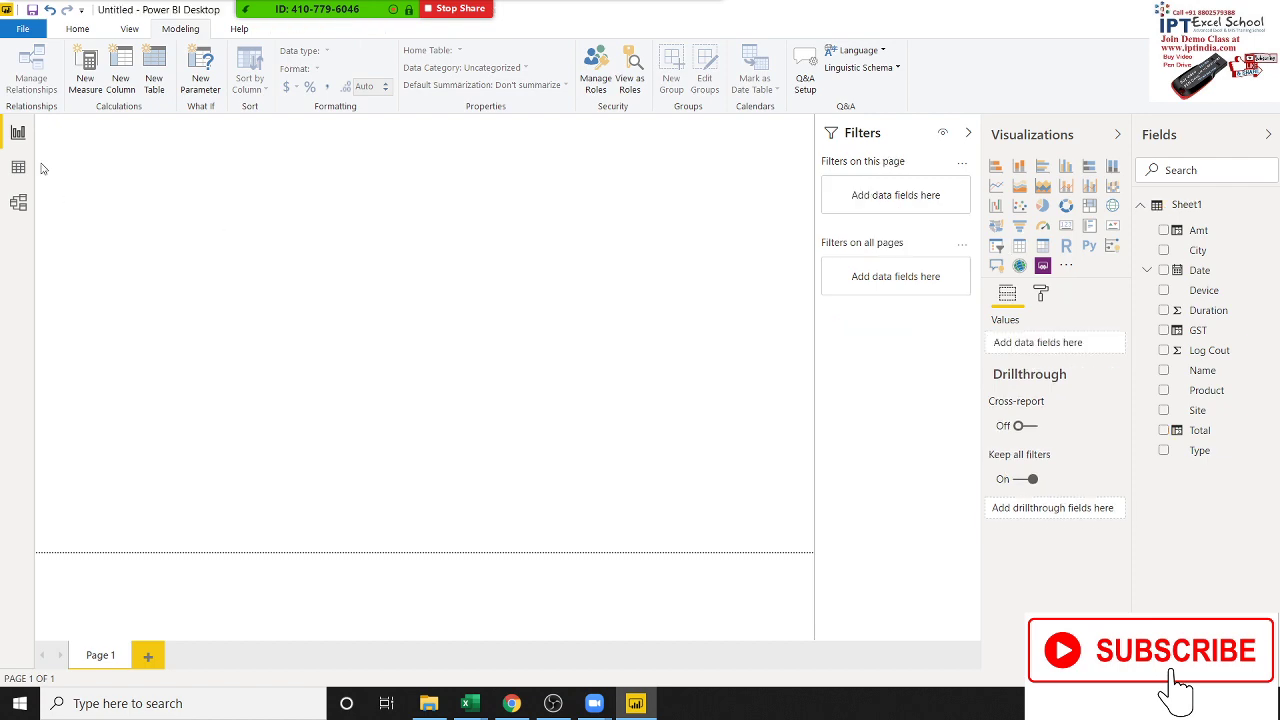
Inspect the Duration, Total and Amt columns and their formulas in Data view.
left_click(19, 168)
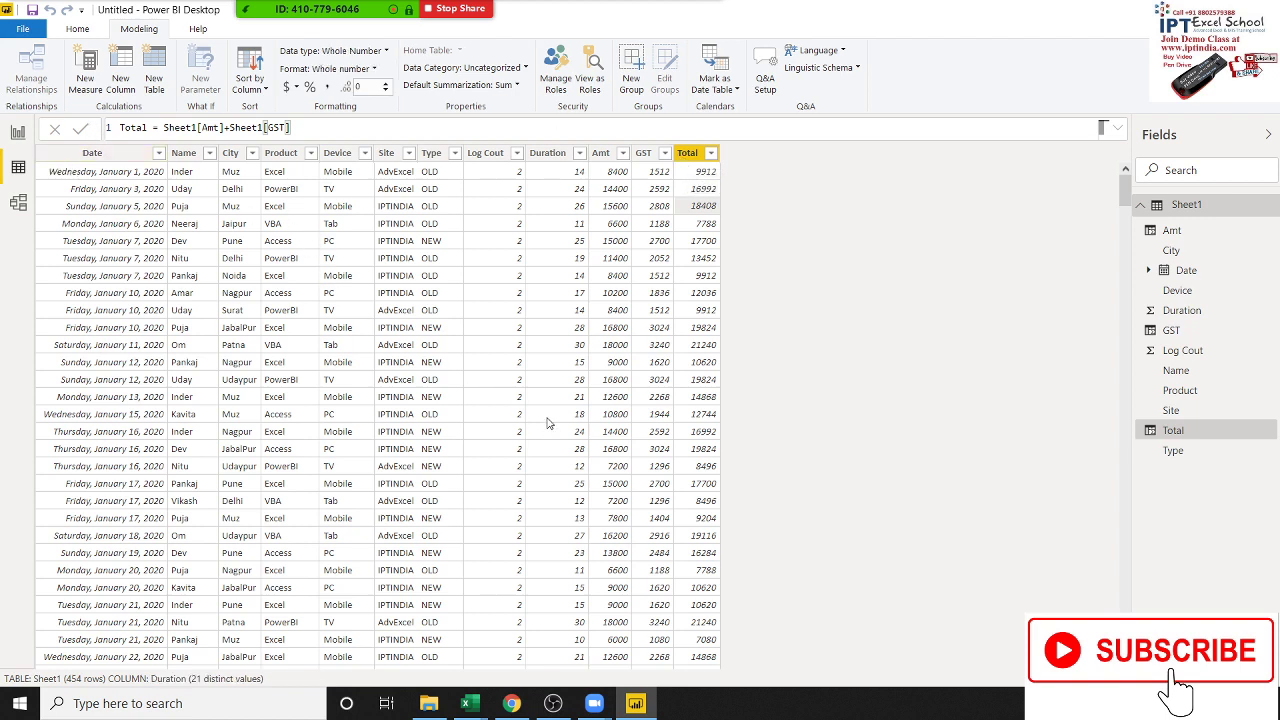
left_click(563, 294)
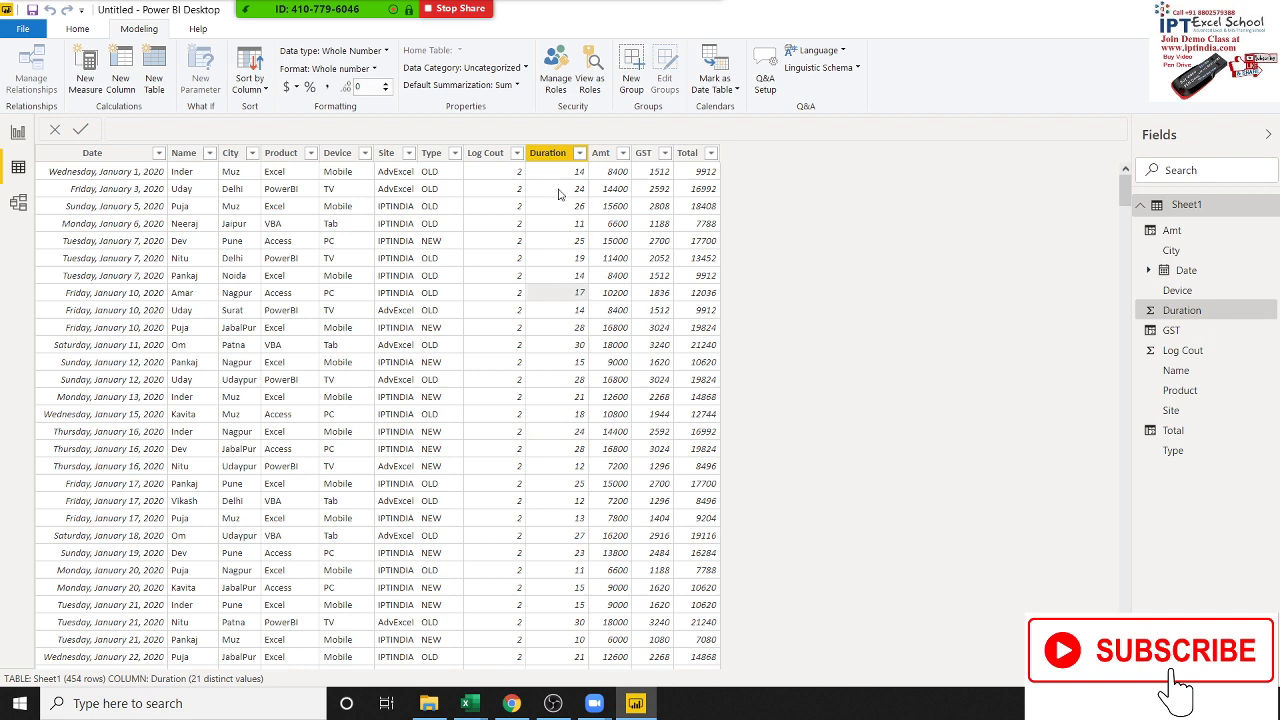
left_click(547, 160)
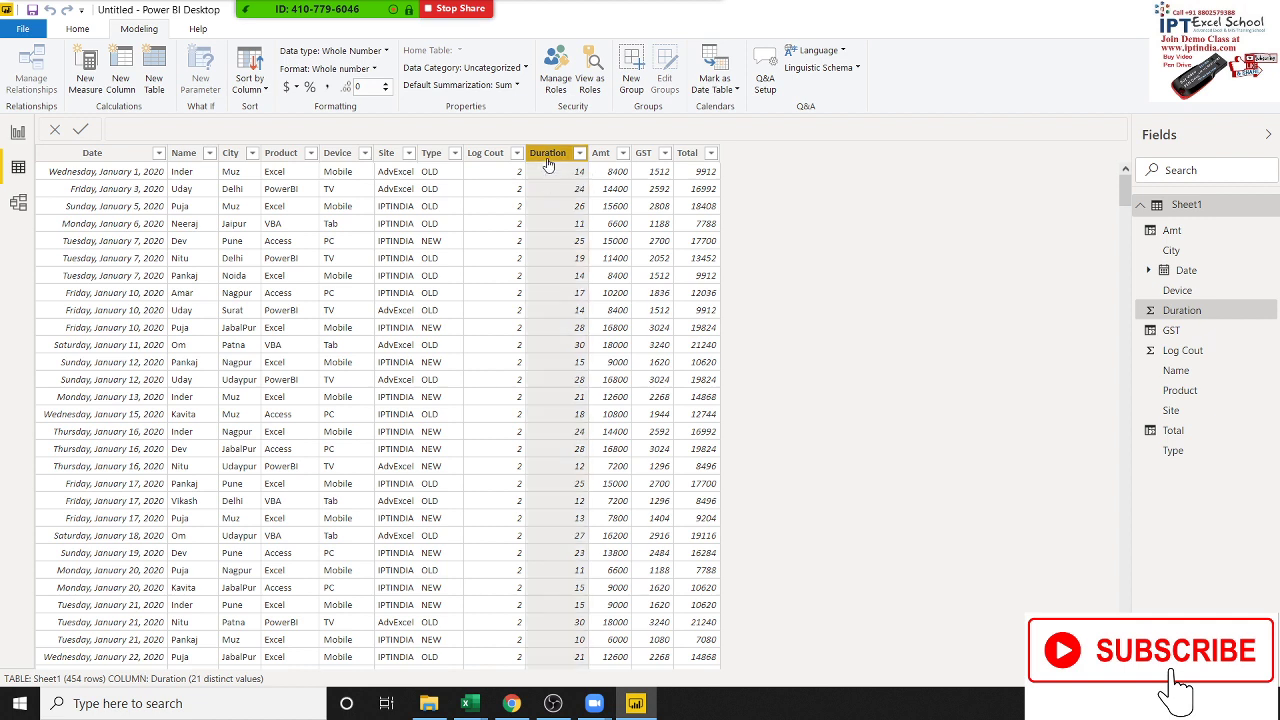
left_click(690, 160)
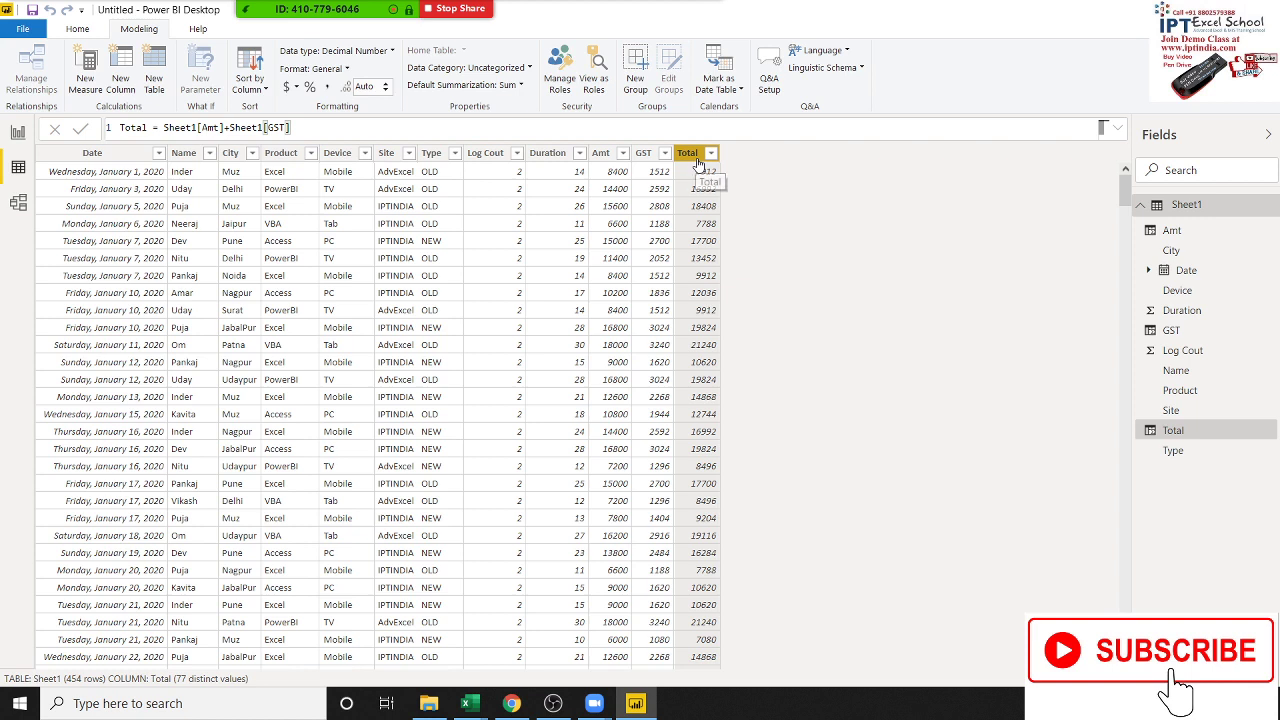
left_click(548, 160)
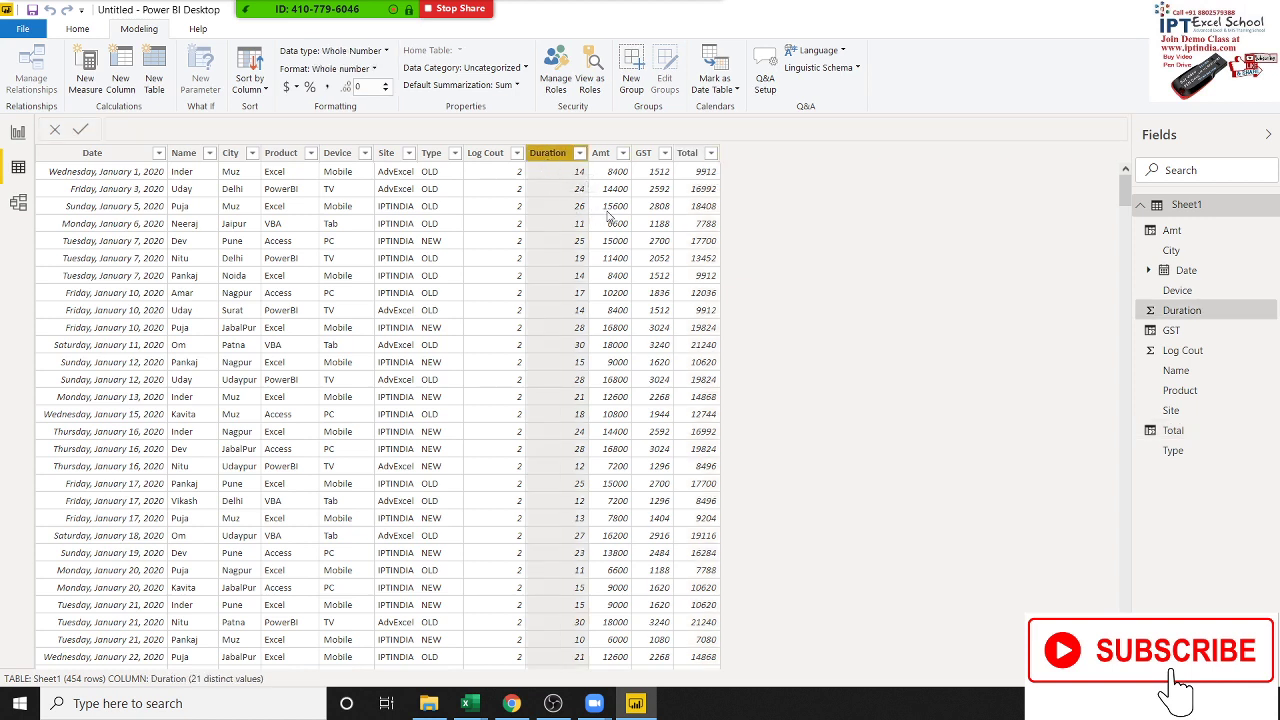
left_click(607, 209)
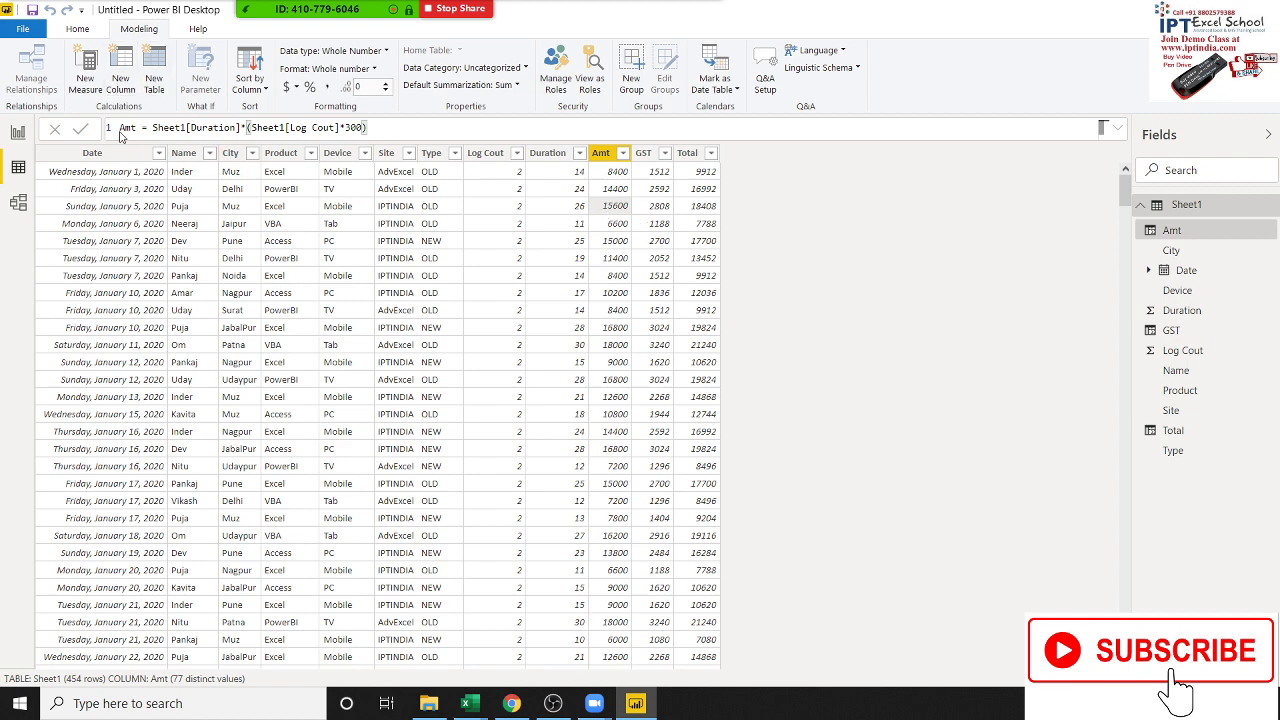
Create a new column named PerH whose formula starts with Sheet1[Total].
left_click(120, 82)
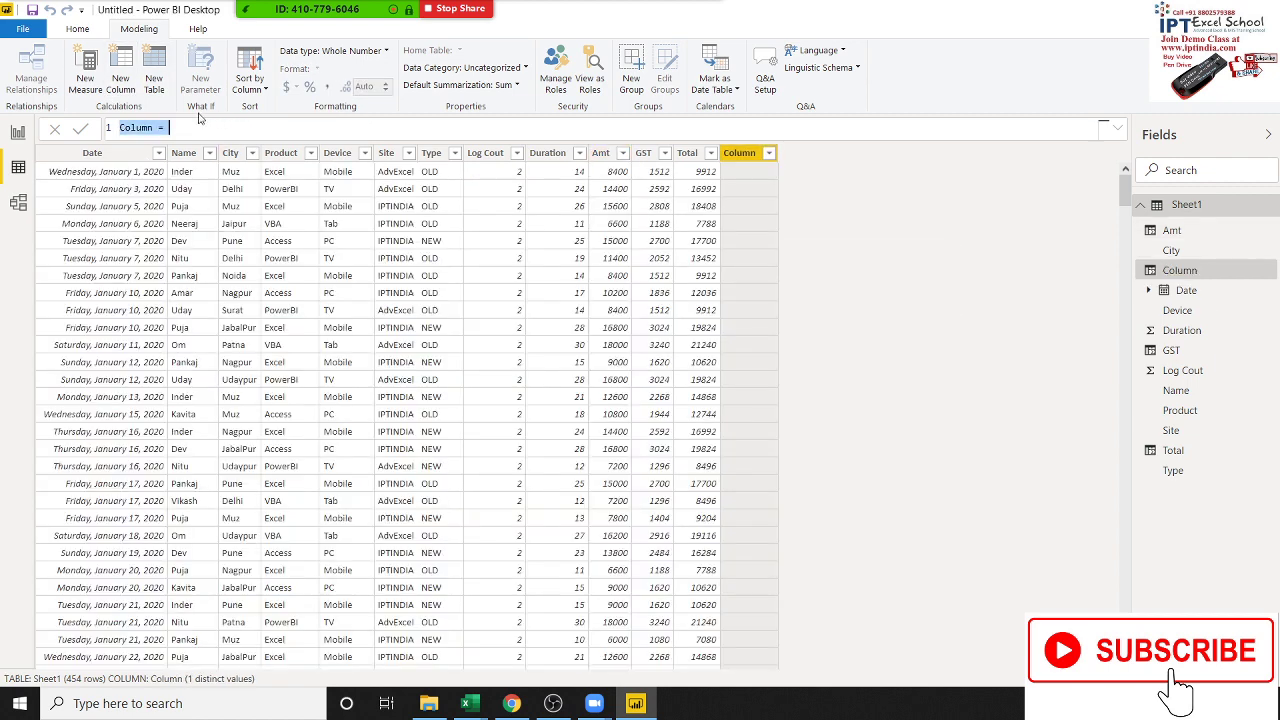
double_click(136, 126)
type("P")
type("er")
type("H = ")
type("SUM")
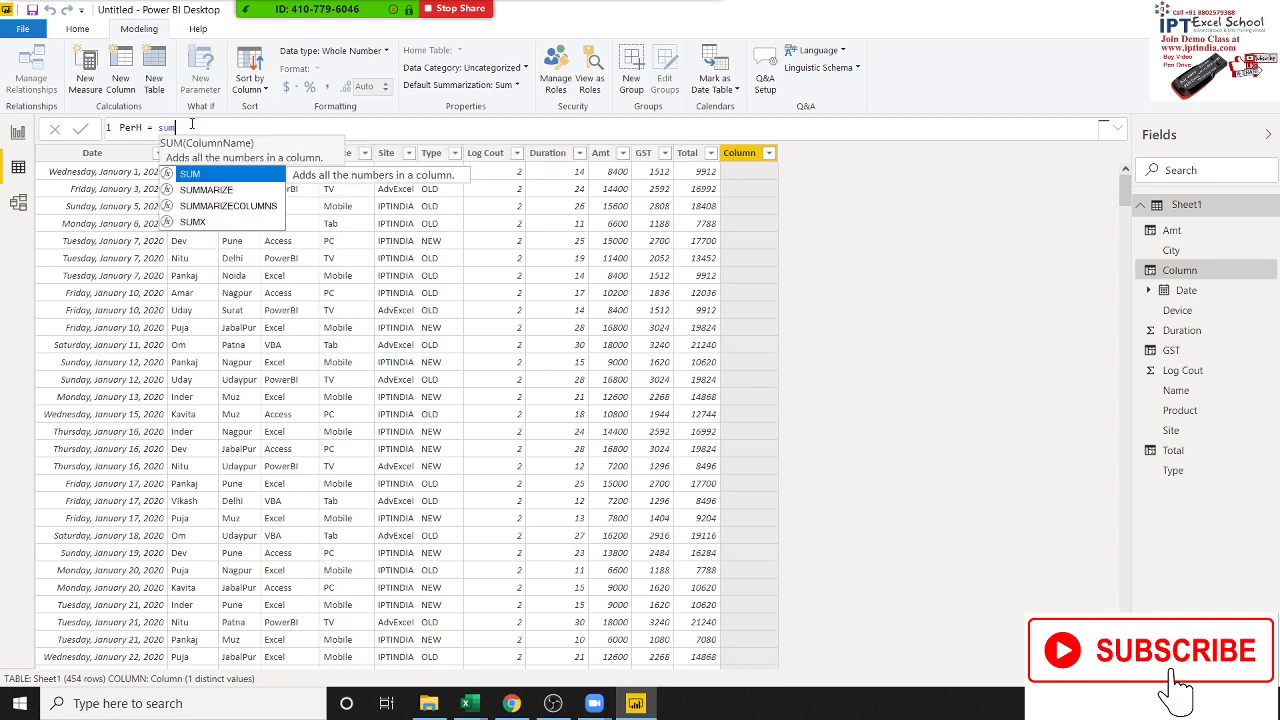
type("(")
key("BackSpace")
key("BackSpace")
key("BackSpace")
key("BackSpace")
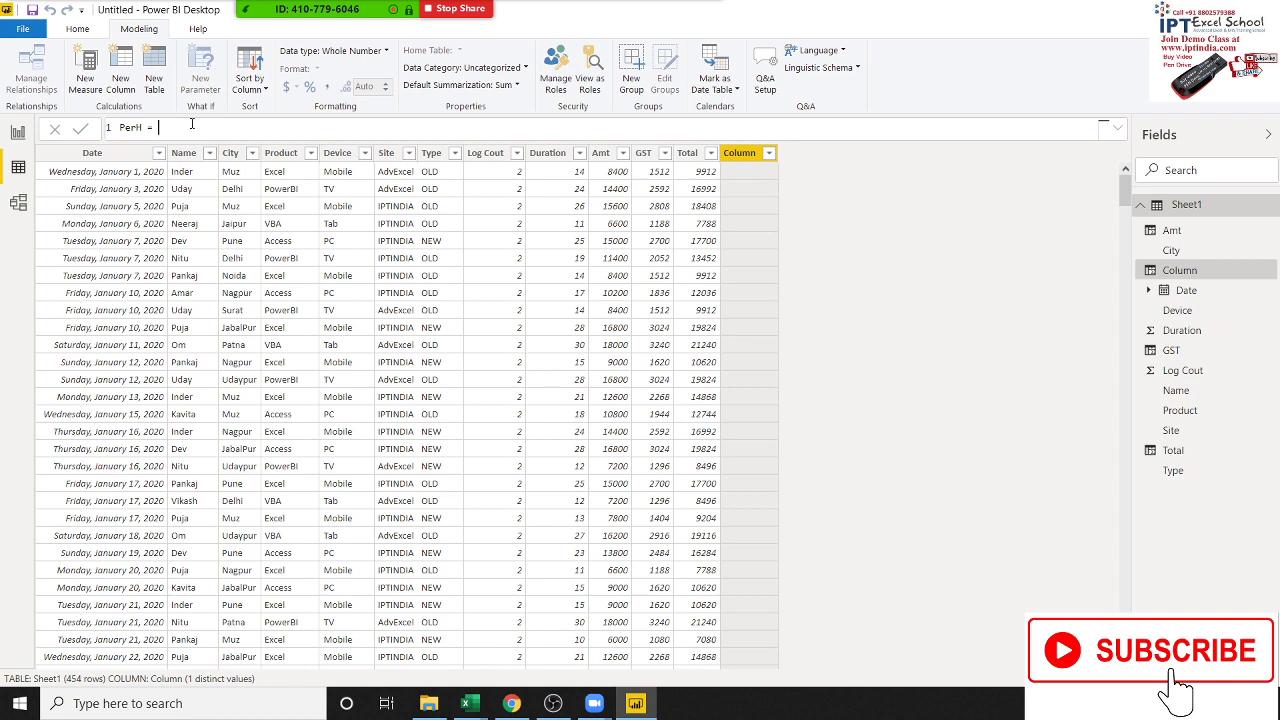
type("ma")
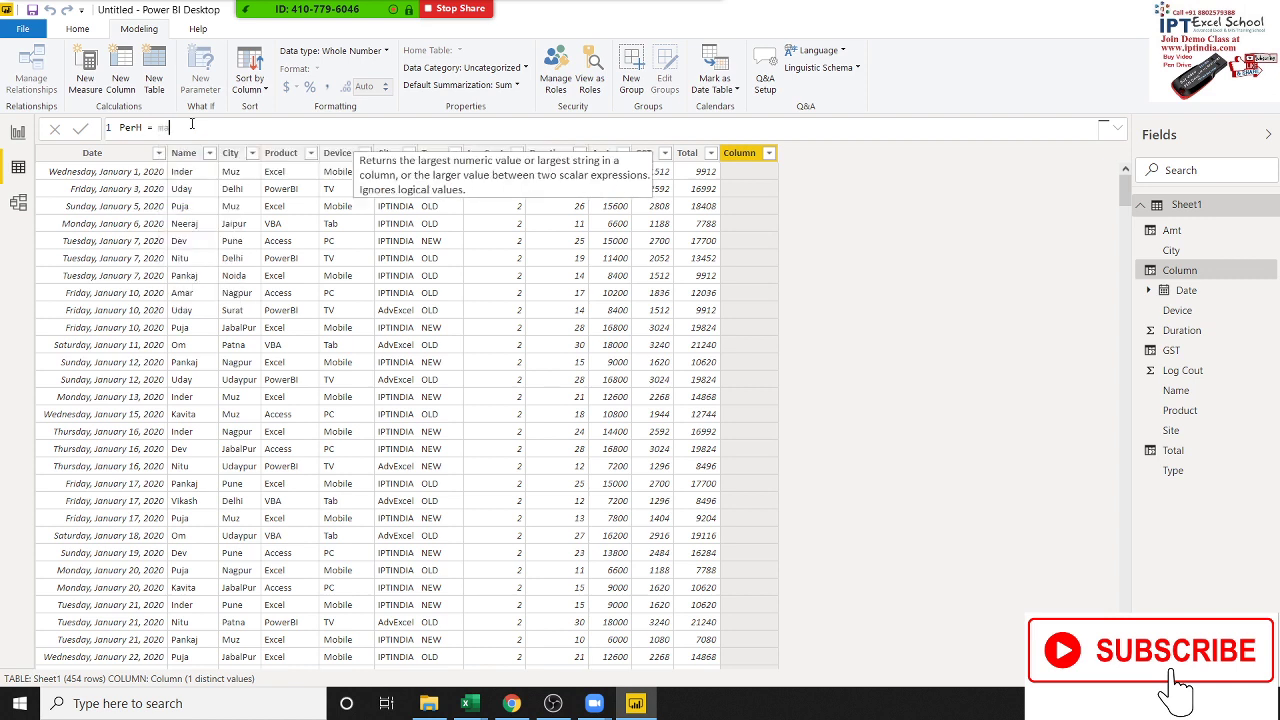
type("t")
key("BackSpace")
key("BackSpace")
key("BackSpace")
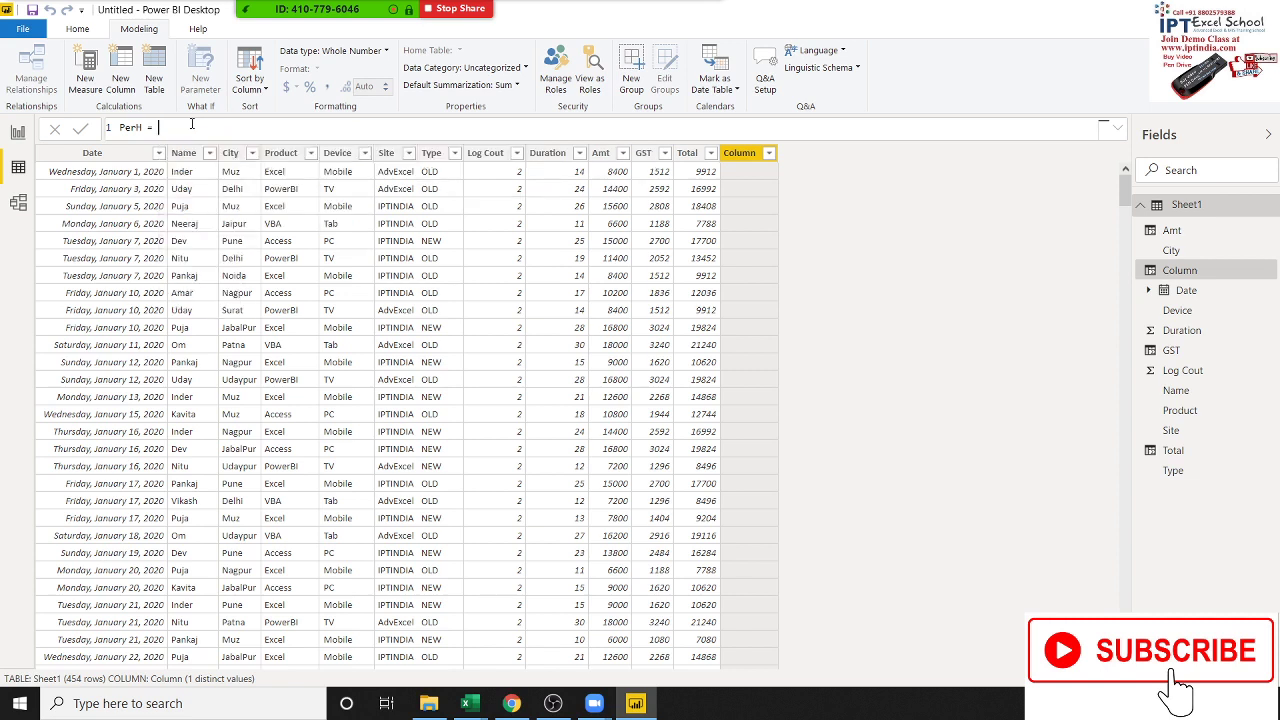
type("h")
key("BackSpace")
type("to")
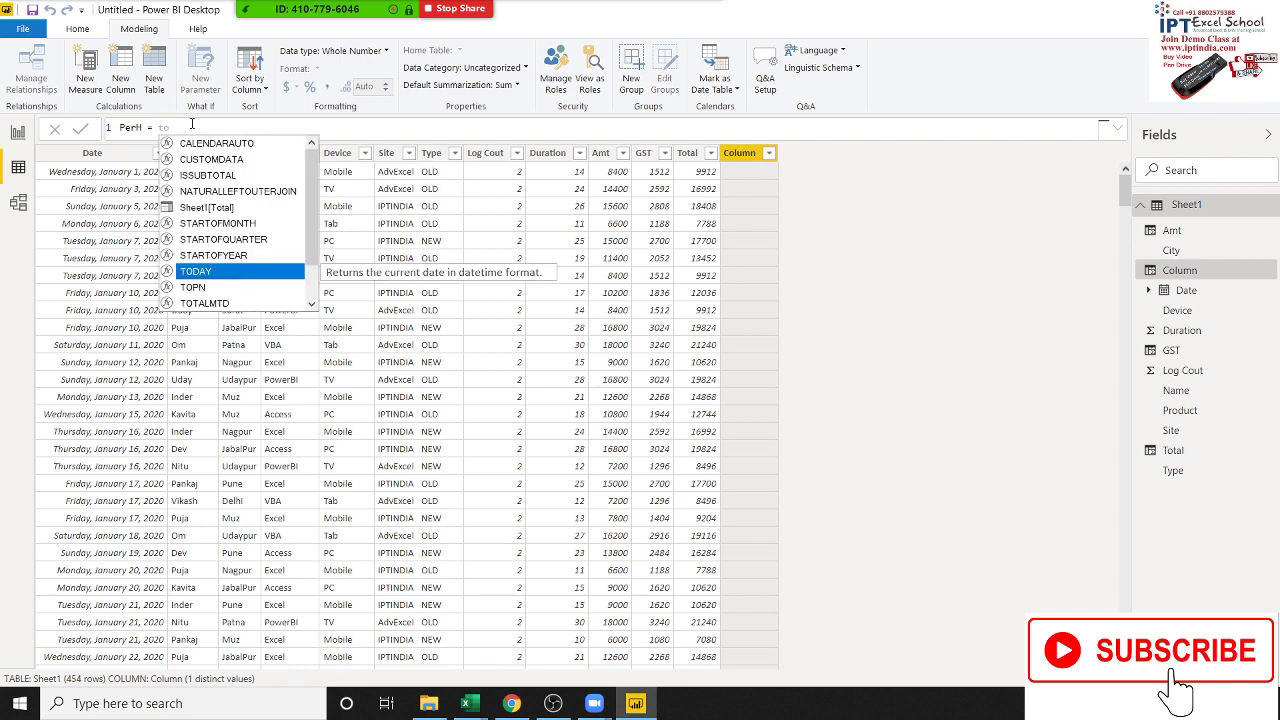
key("Up")
key("Up")
key("Up")
key("Up")
key("Tab")
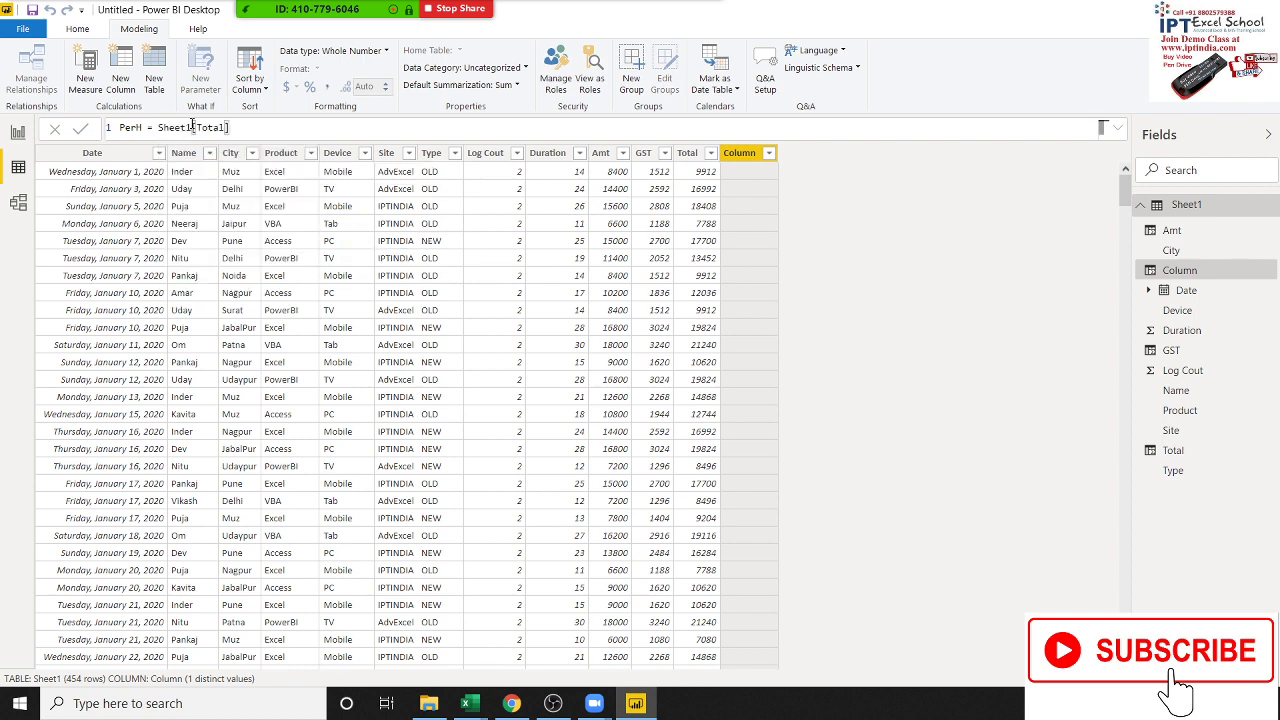
Finish PerH as Sheet1[Total]/Sheet1[Duration] and commit it.
type("/")
type("h")
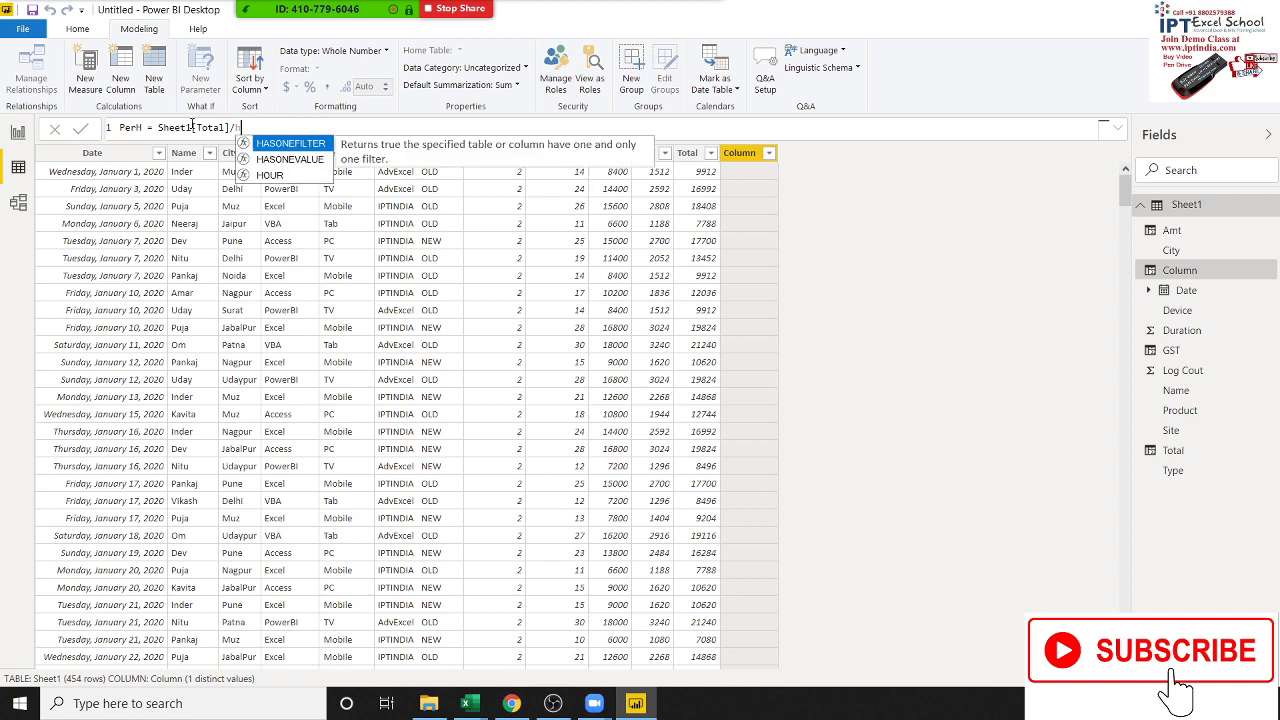
type("o")
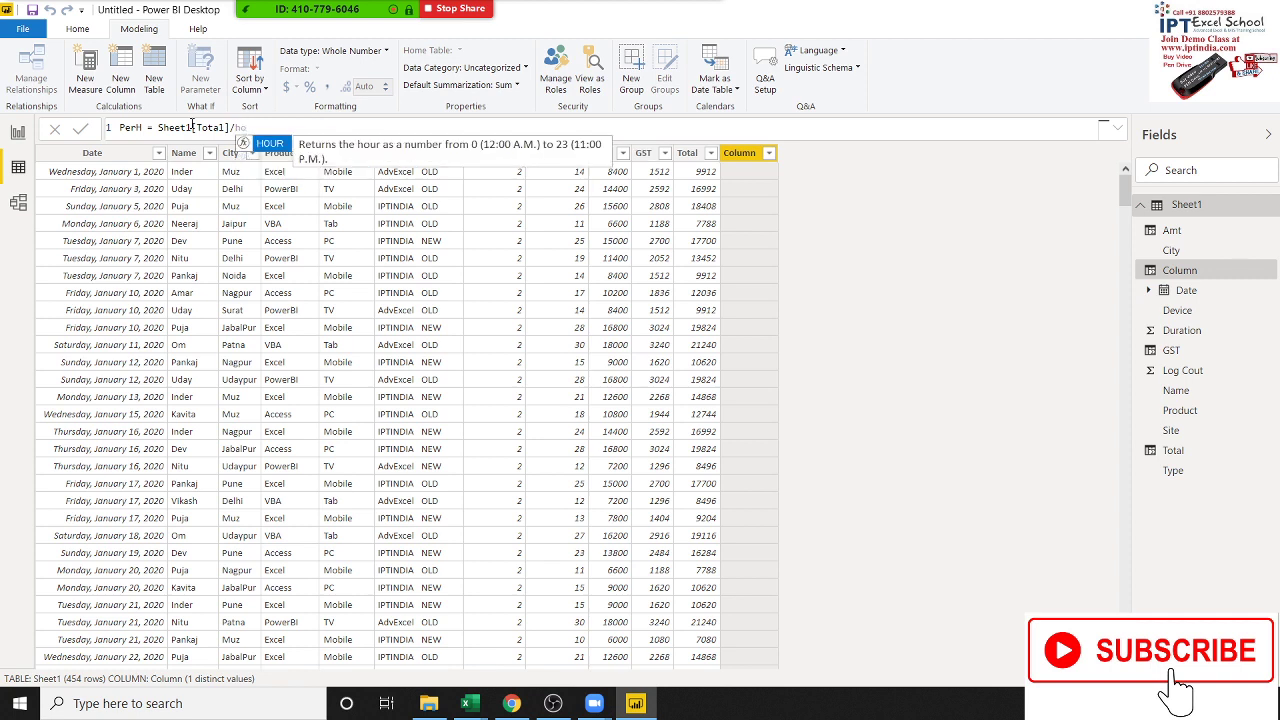
key("BackSpace")
key("BackSpace")
key("BackSpace")
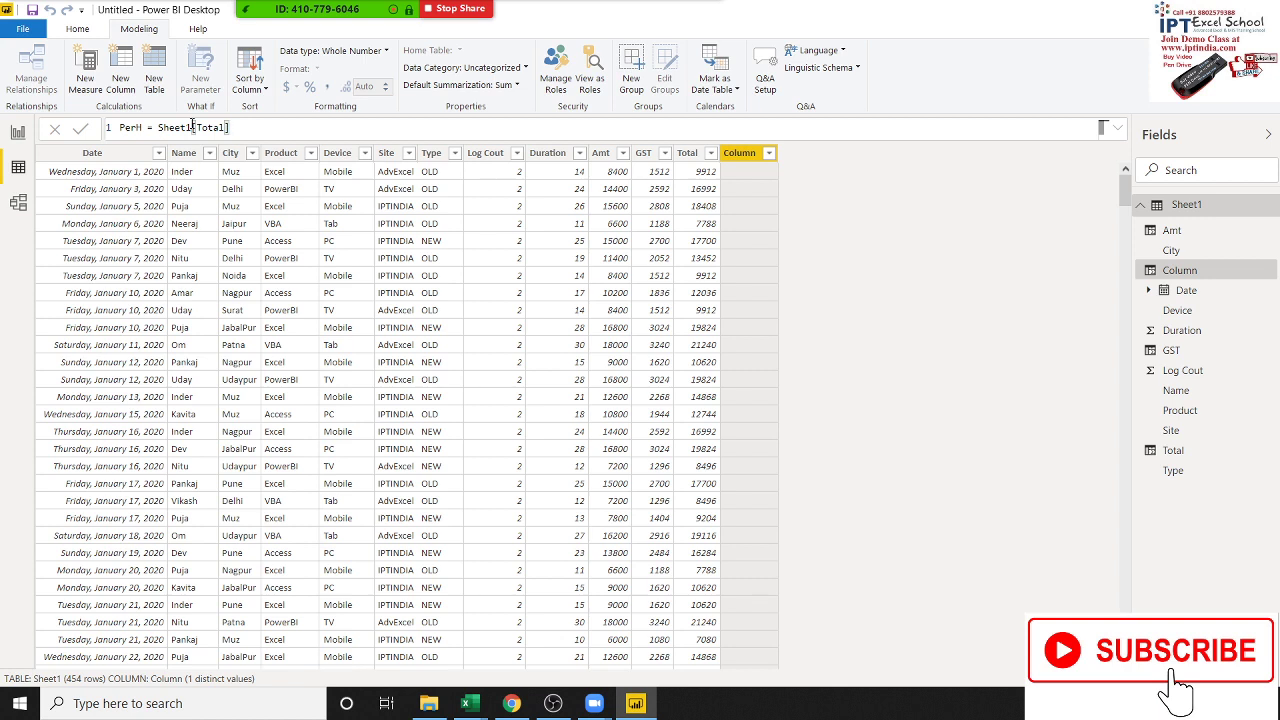
type("/du")
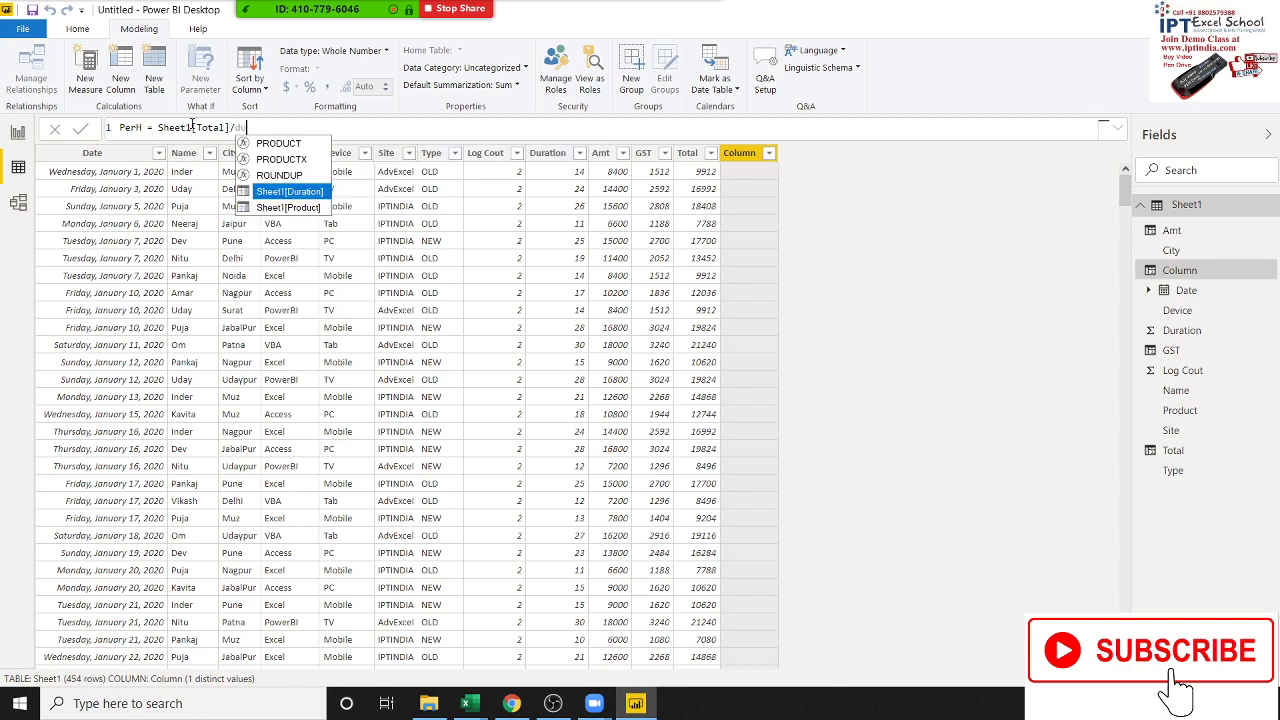
key("Tab")
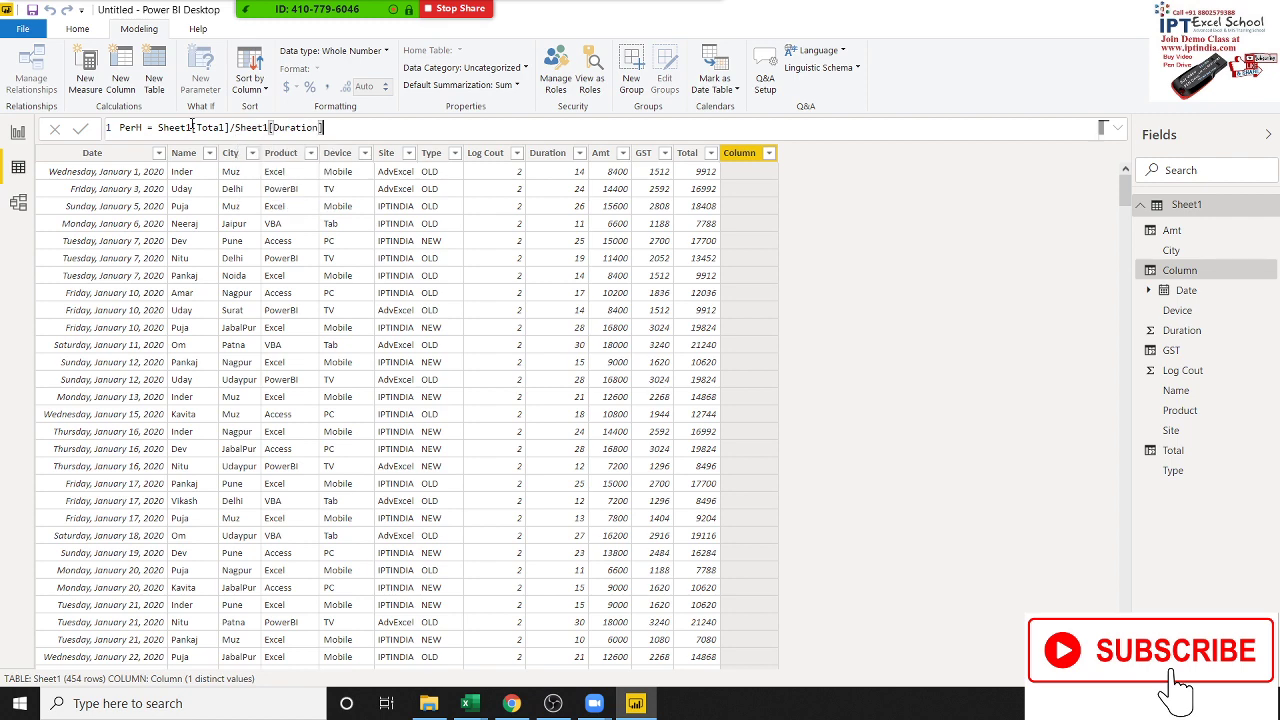
key("Return")
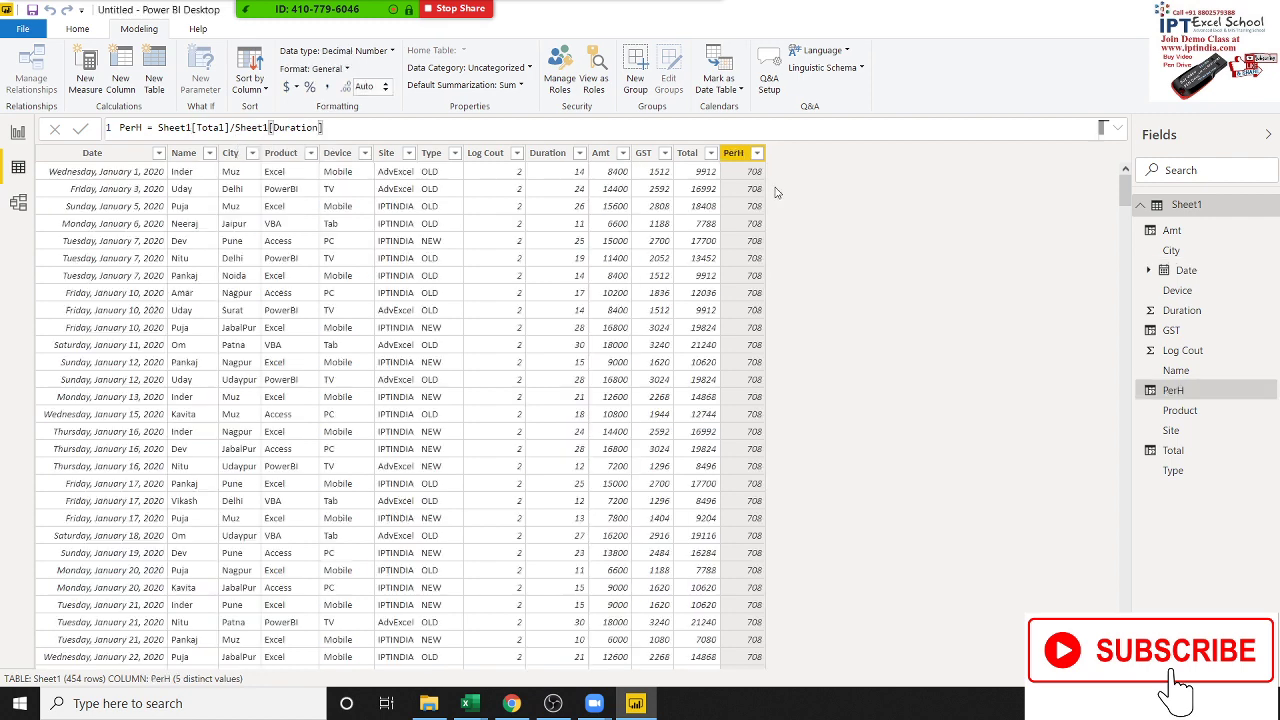
Scroll through the PerH values (708 per row) and check the Amt and PerH column formulas.
left_click(738, 308)
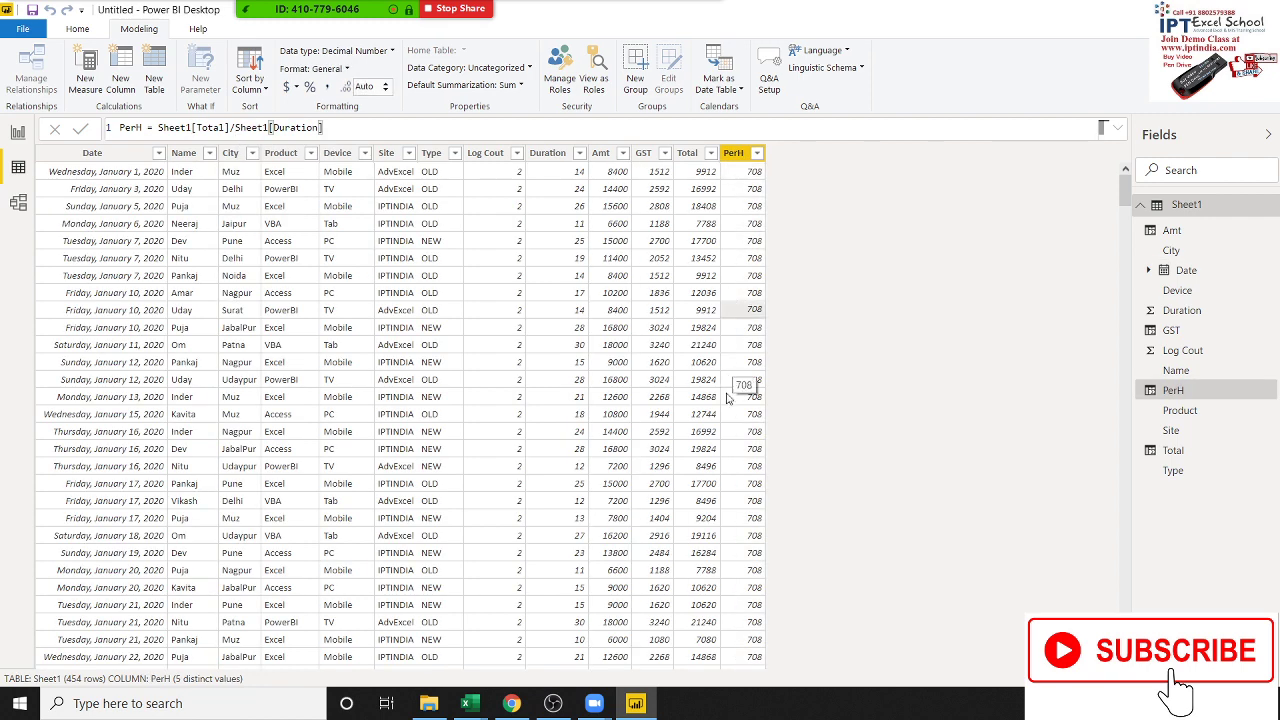
scroll(737, 545, "down", 6)
scroll(737, 548, "down", 3)
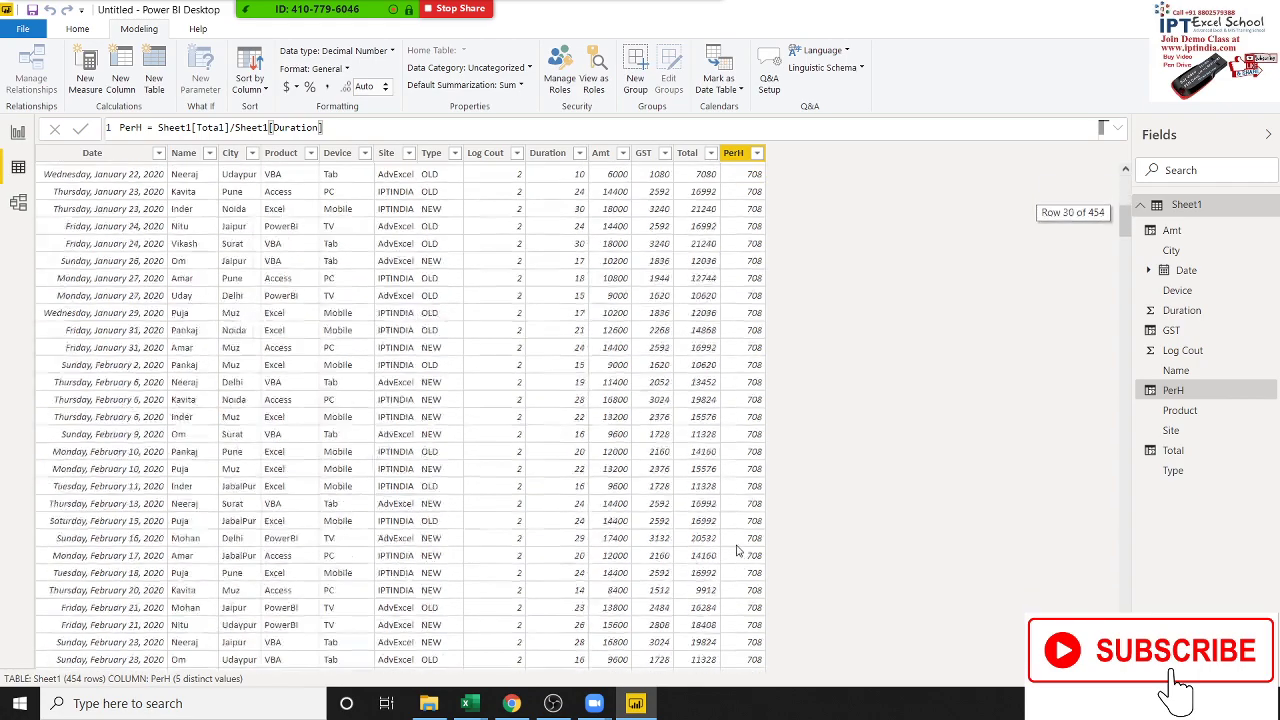
scroll(737, 550, "down", 5)
scroll(740, 540, "up", 3)
scroll(745, 530, "up", 6)
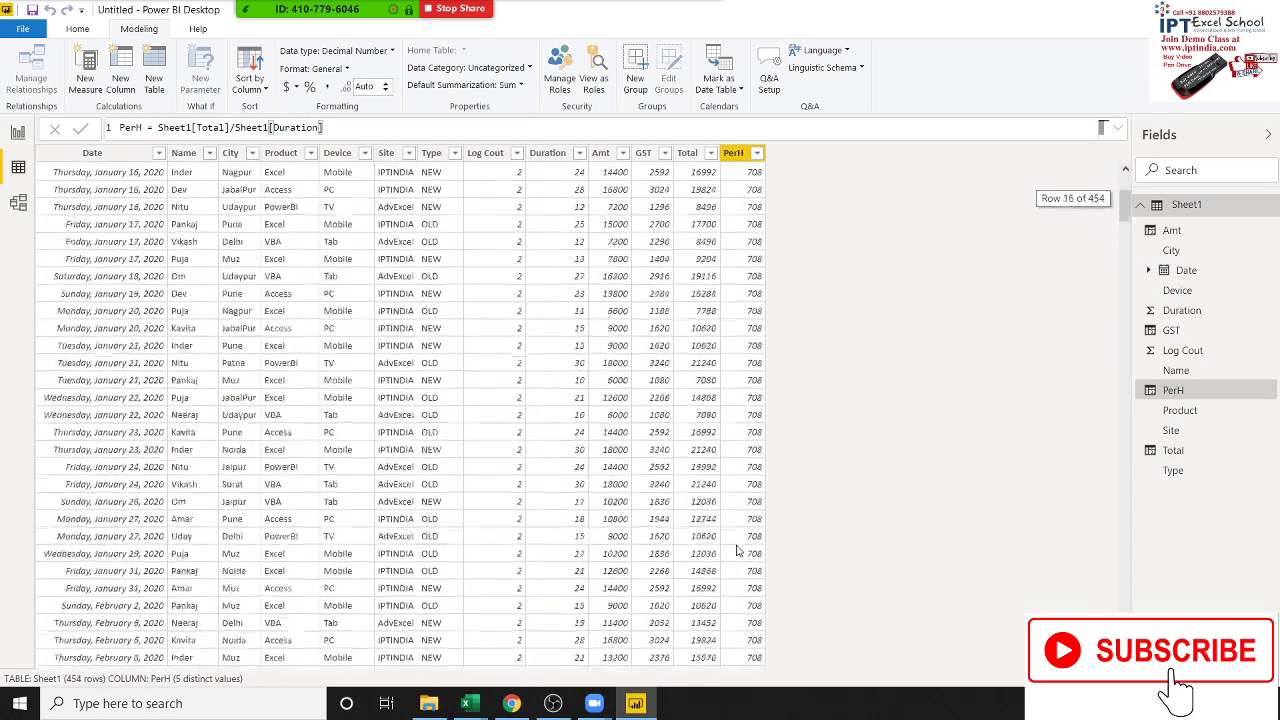
scroll(728, 500, "up", 1)
scroll(728, 500, "up", 3)
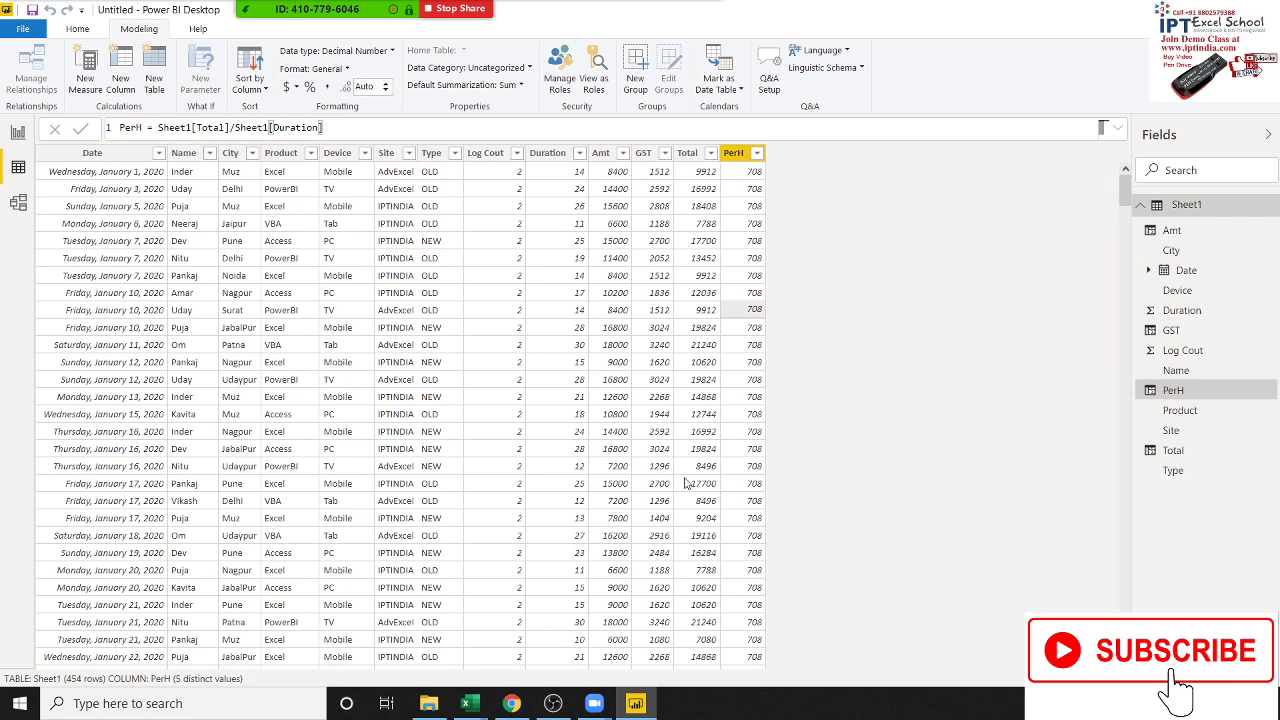
left_click(591, 298)
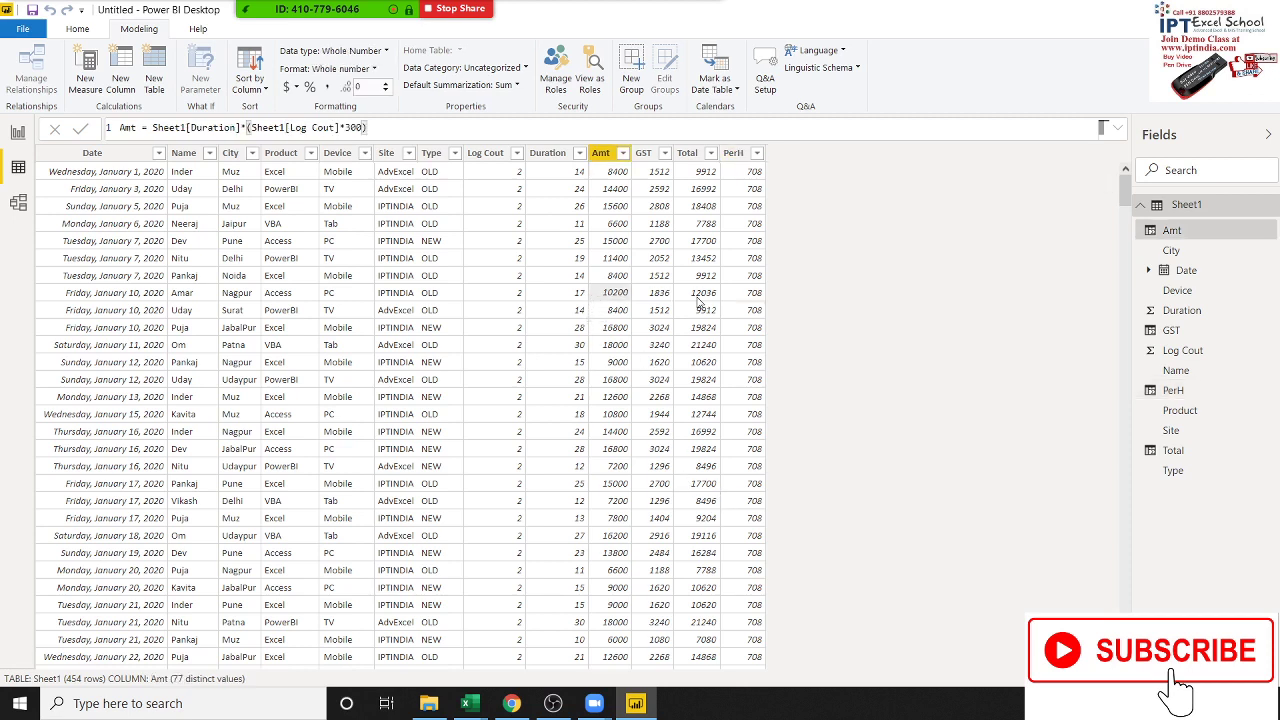
left_click(732, 297)
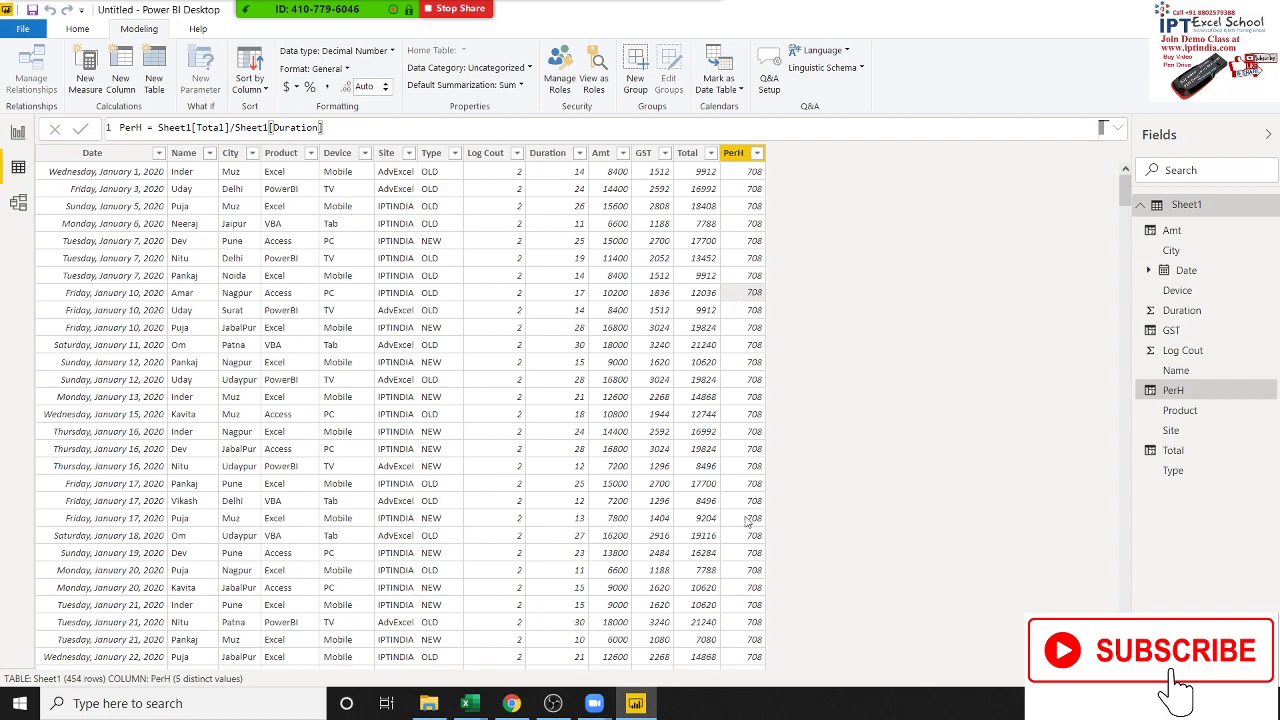
Open the Windows Run box and type the calculator command.
scroll(730, 450, "down", 12)
scroll(728, 609, "down", 10)
scroll(728, 609, "up", 10)
scroll(728, 609, "up", 12)
key("super+r")
type("cva")
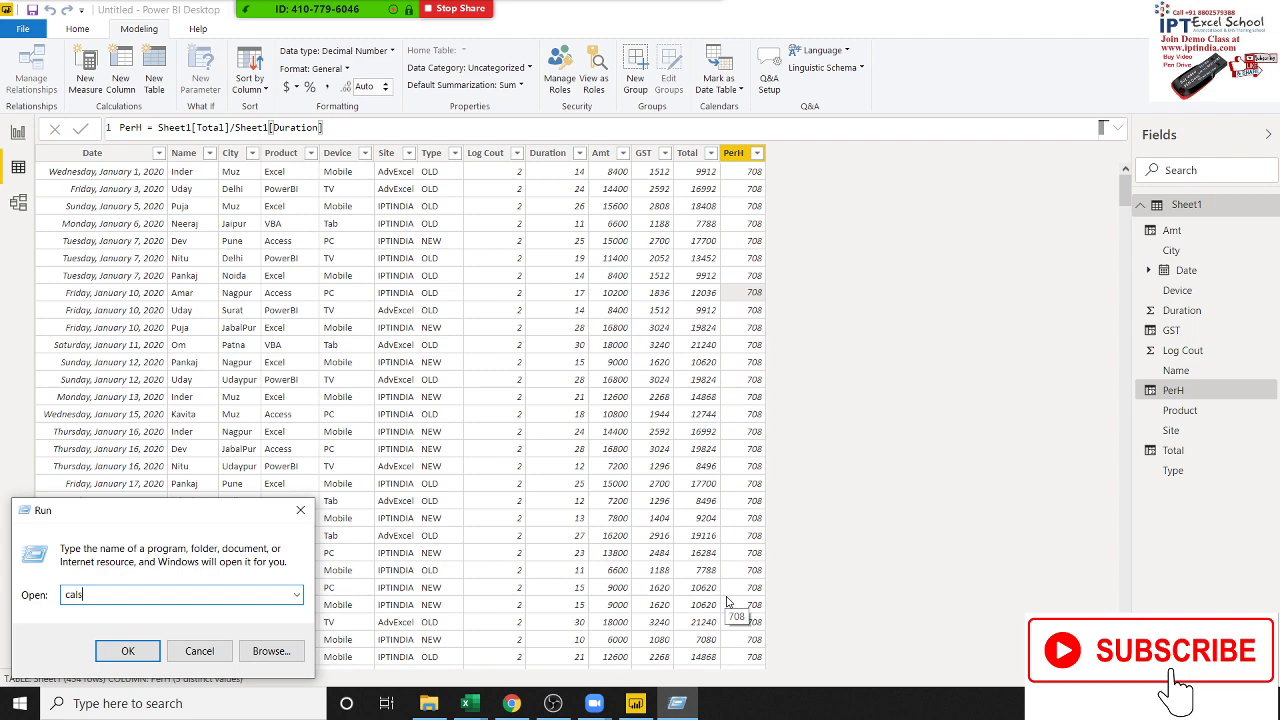
Try launching the calculator, dismiss the cannot-find error, close Run and select the Log Cout column.
key("Return")
key("Return")
type("ca")
key("Return")
key("Return")
key("Escape")
left_click(518, 382)
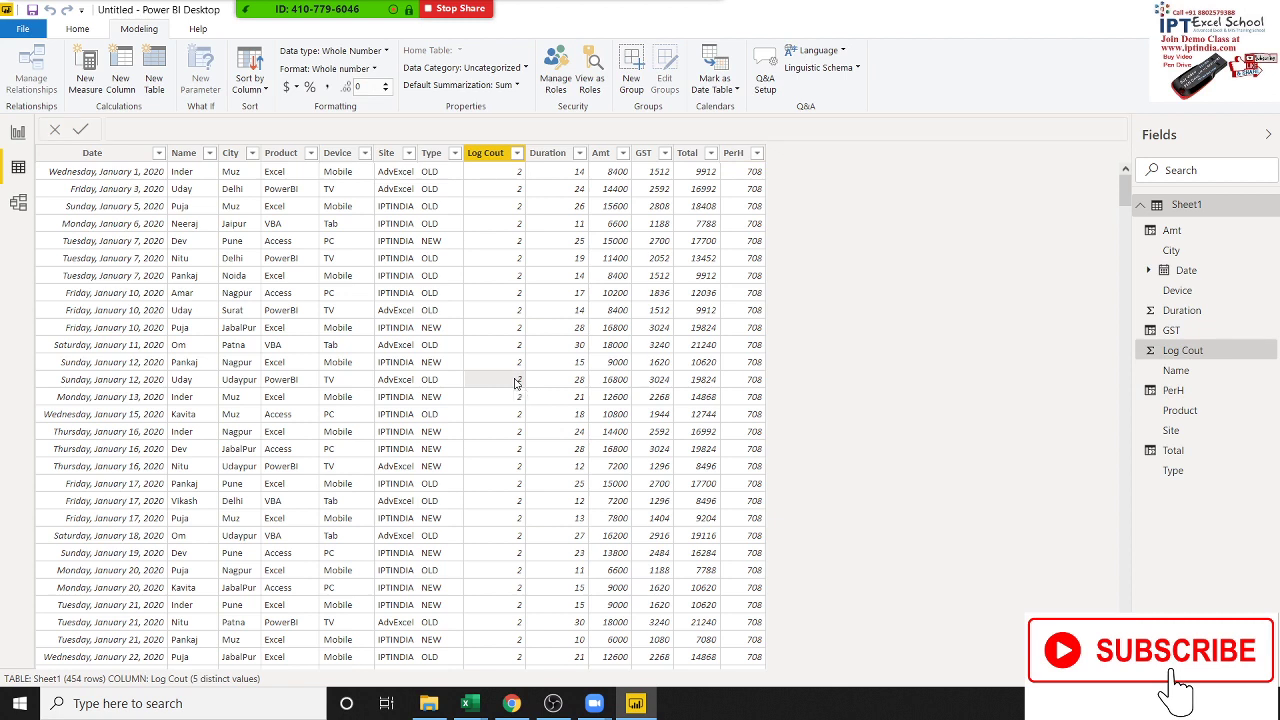
Check the Total and PerH column formulas in Sheet1, then switch to the Report view.
left_click(677, 340)
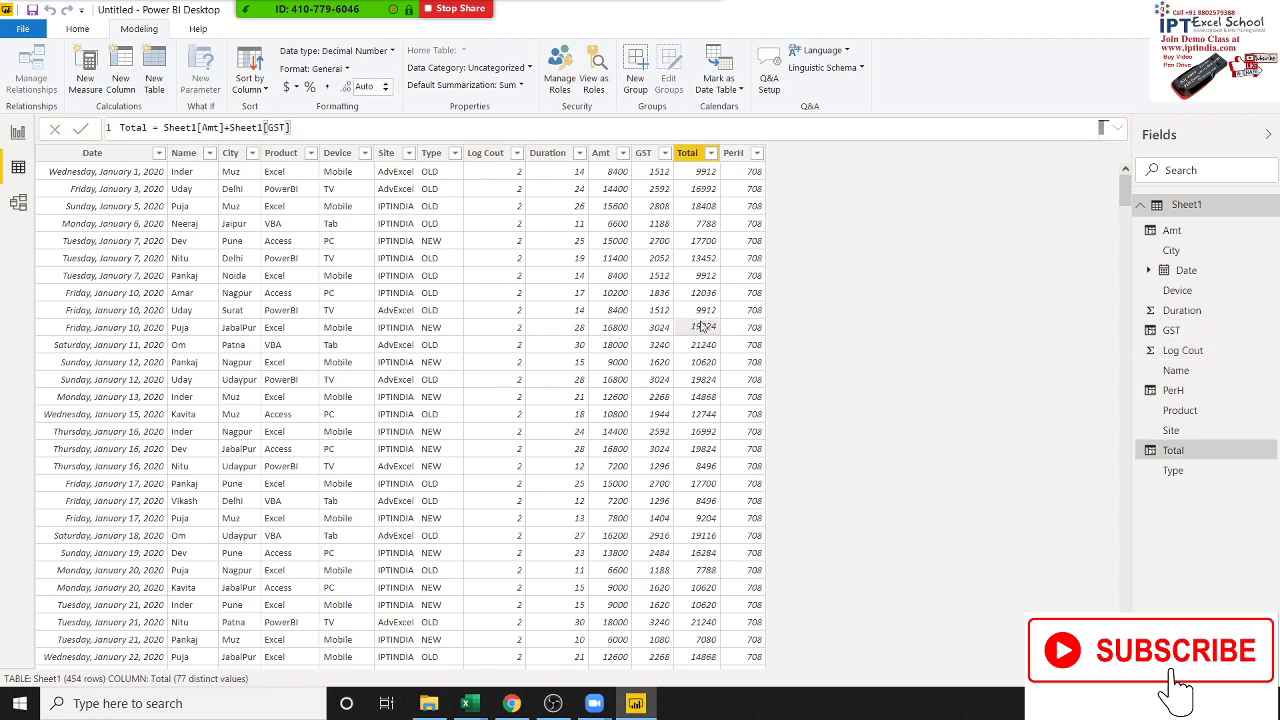
left_click(522, 358)
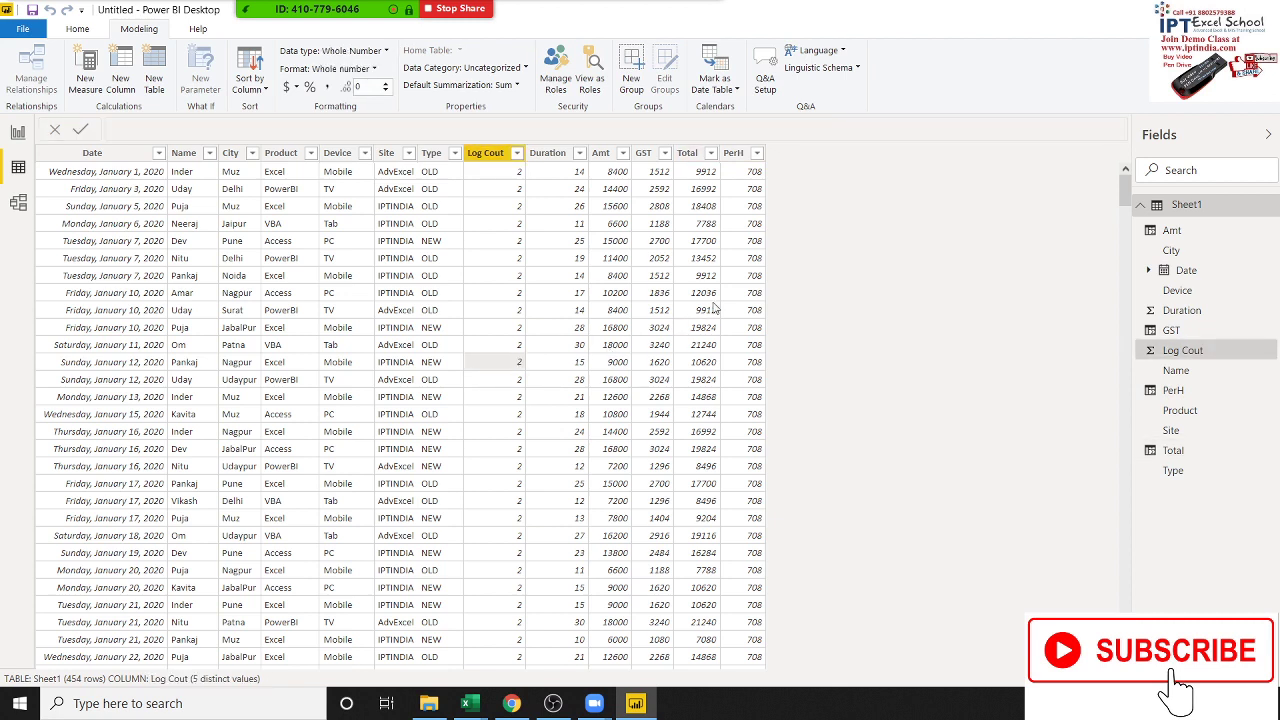
left_click(705, 348)
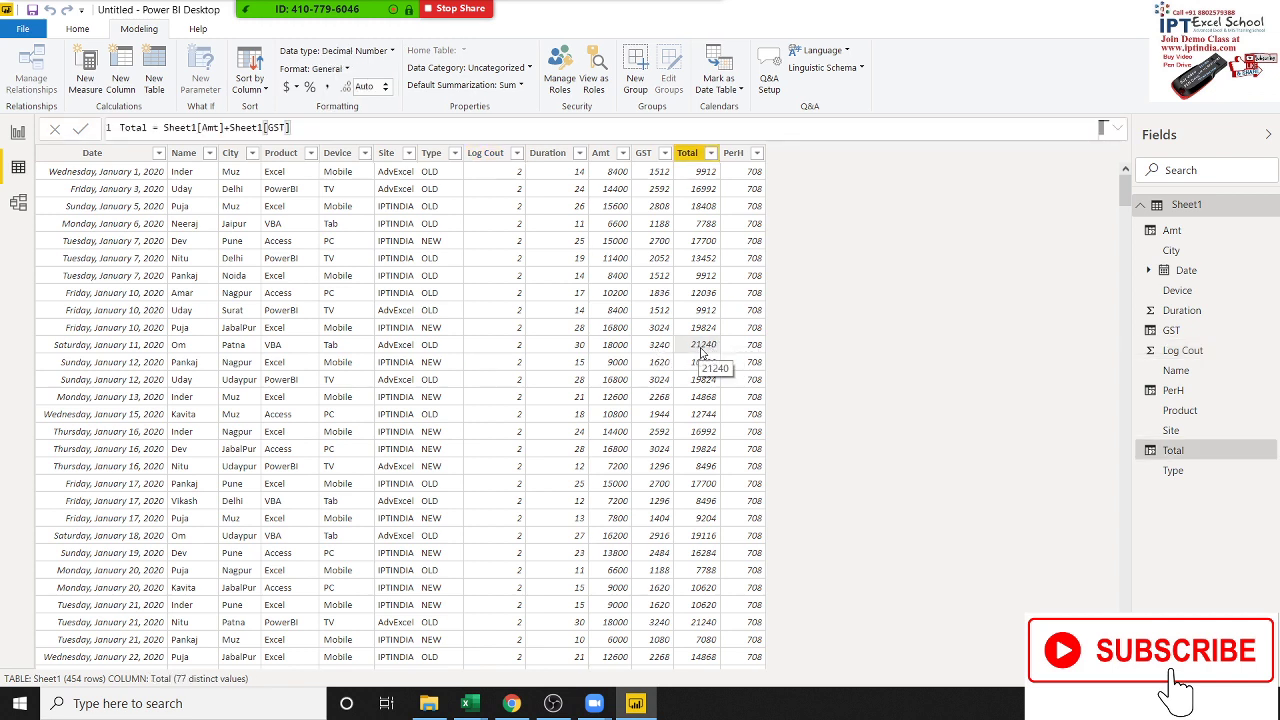
left_click(745, 178)
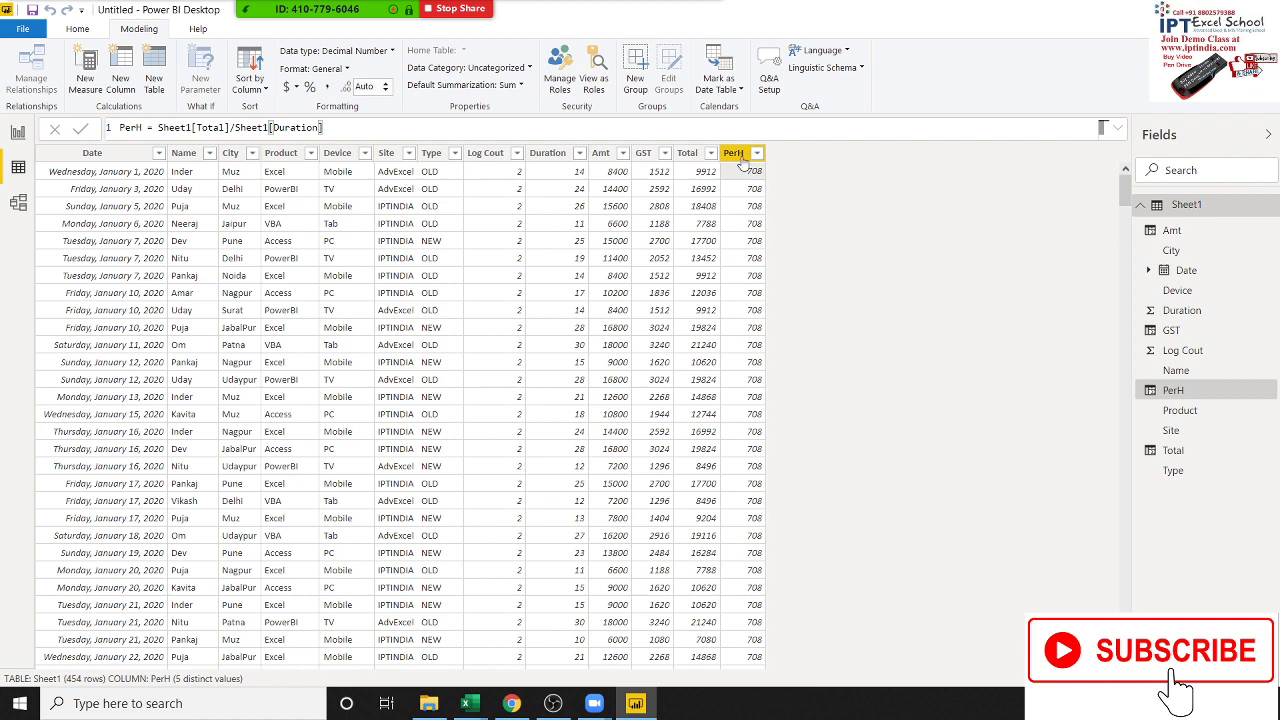
left_click(728, 158)
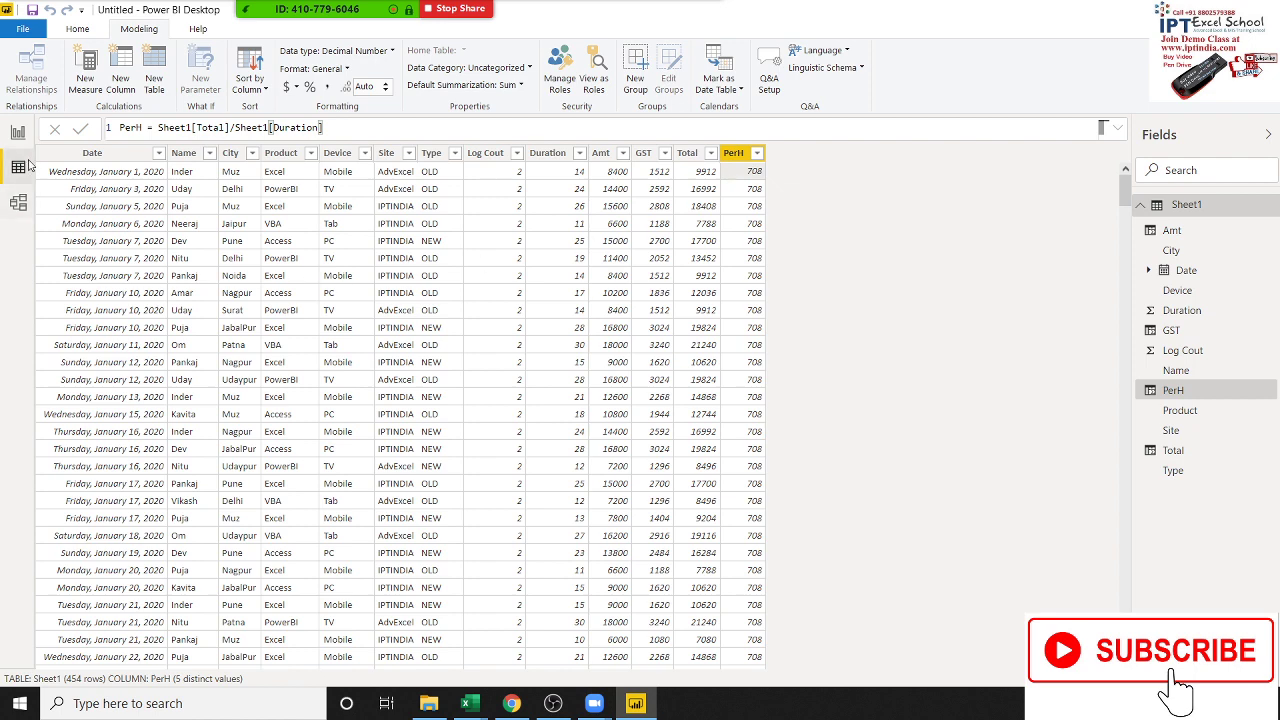
left_click(18, 132)
Create a new measure named PerHours and start its formula with SUM.
left_click(74, 89)
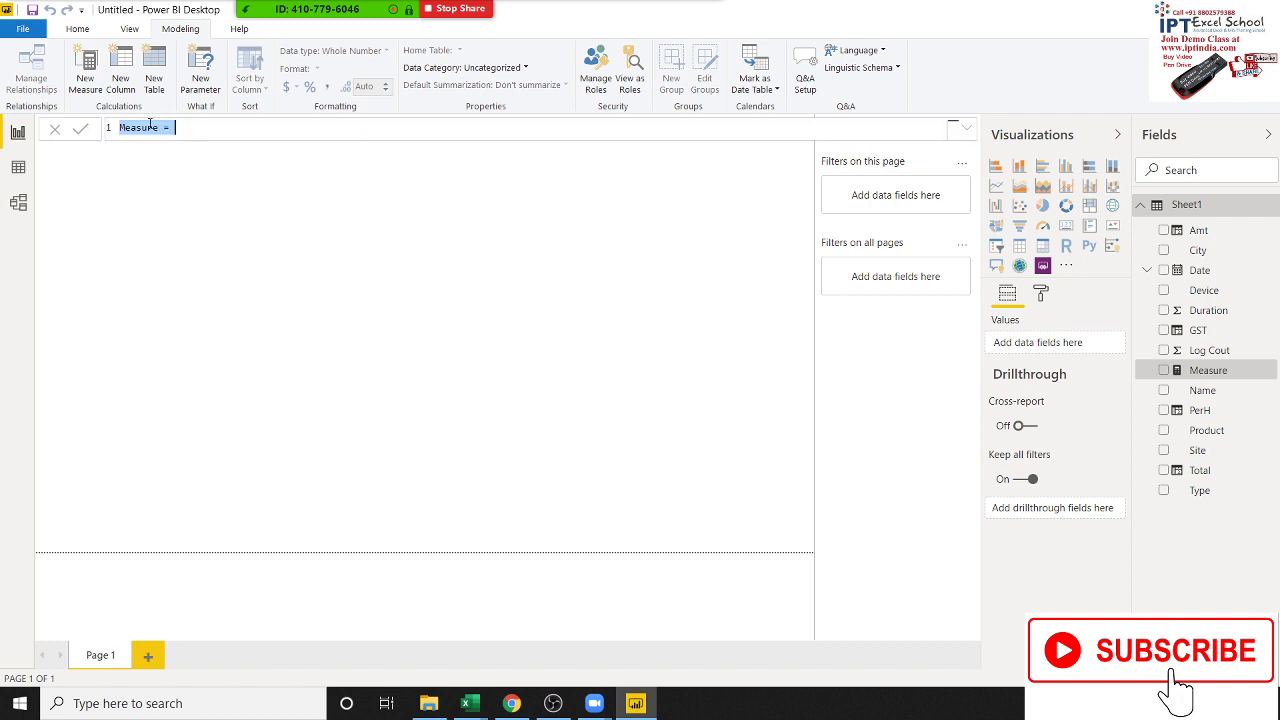
left_click(150, 127)
triple_click(154, 127)
double_click(156, 127)
type("Per = ")
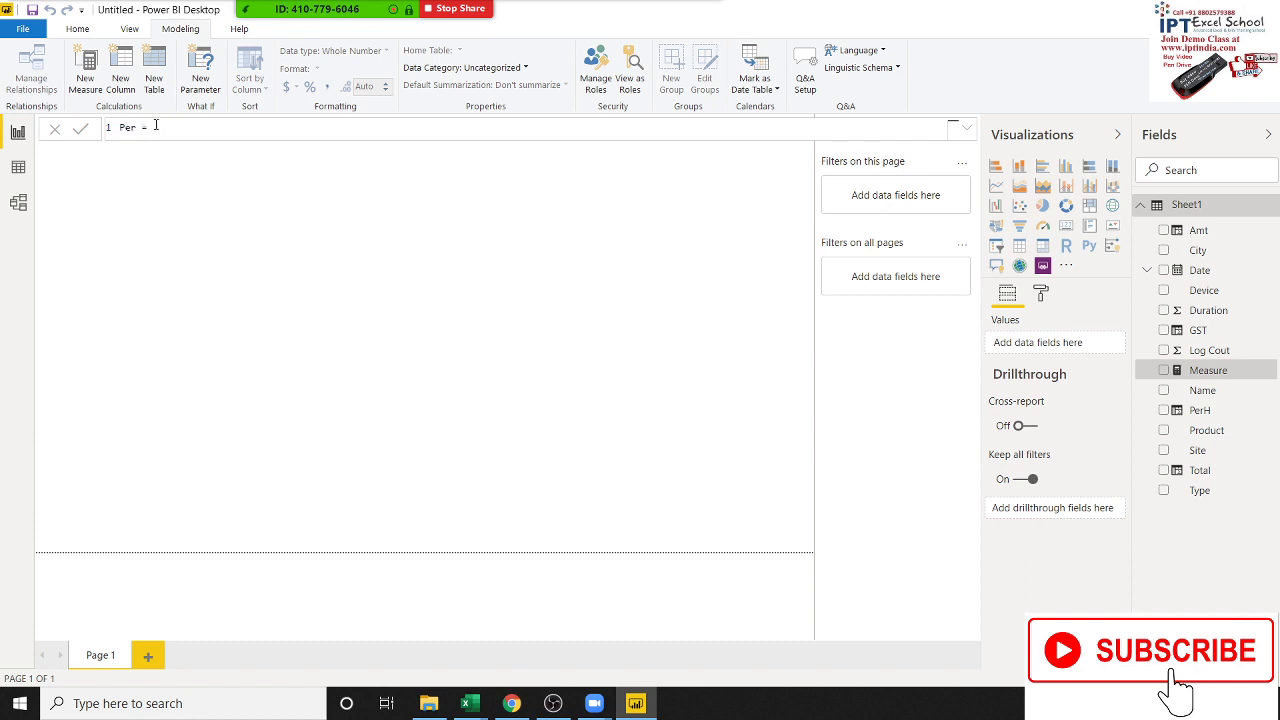
key("BackSpace")
key("BackSpace")
key("BackSpace")
type("Hours = ")
type("s")
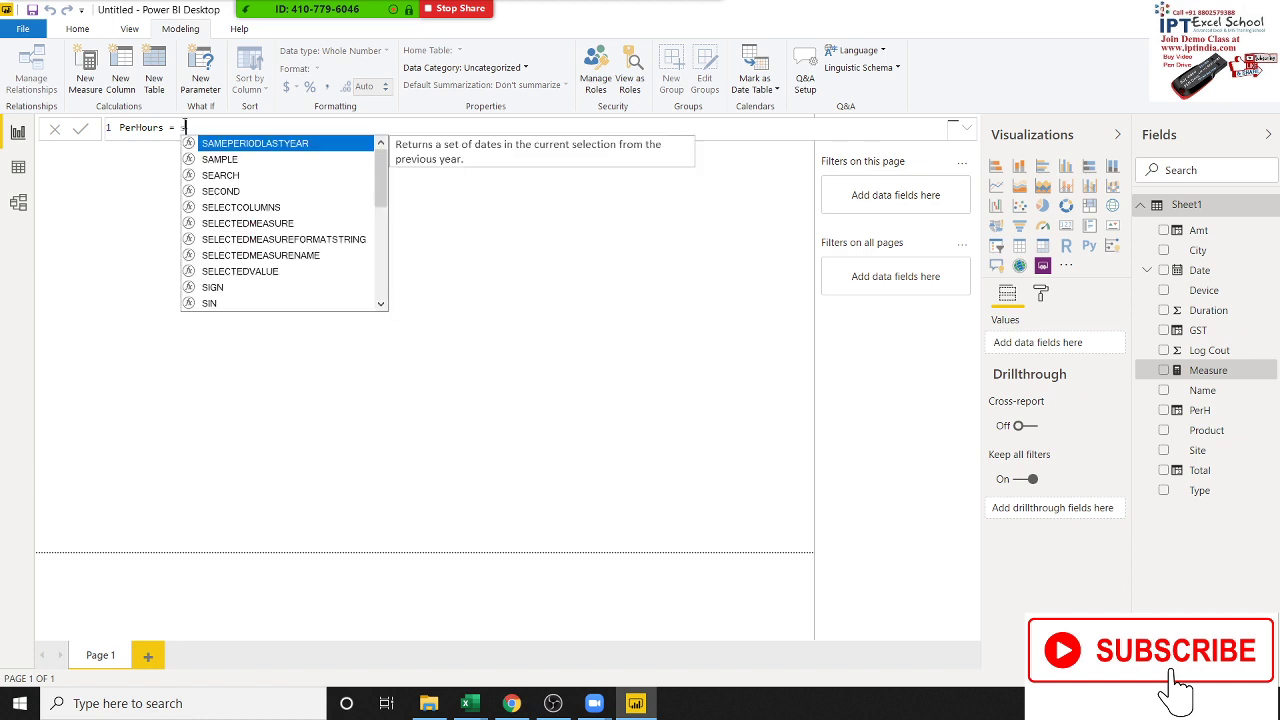
type("um")
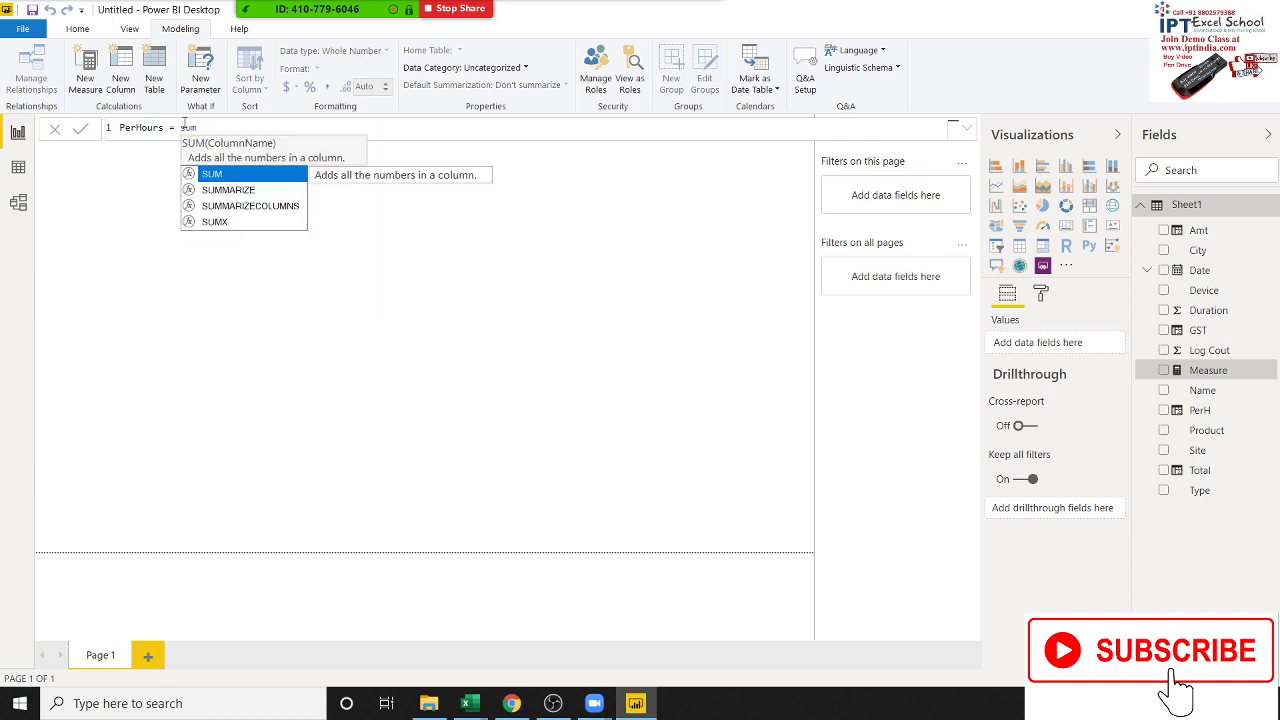
key("Tab")
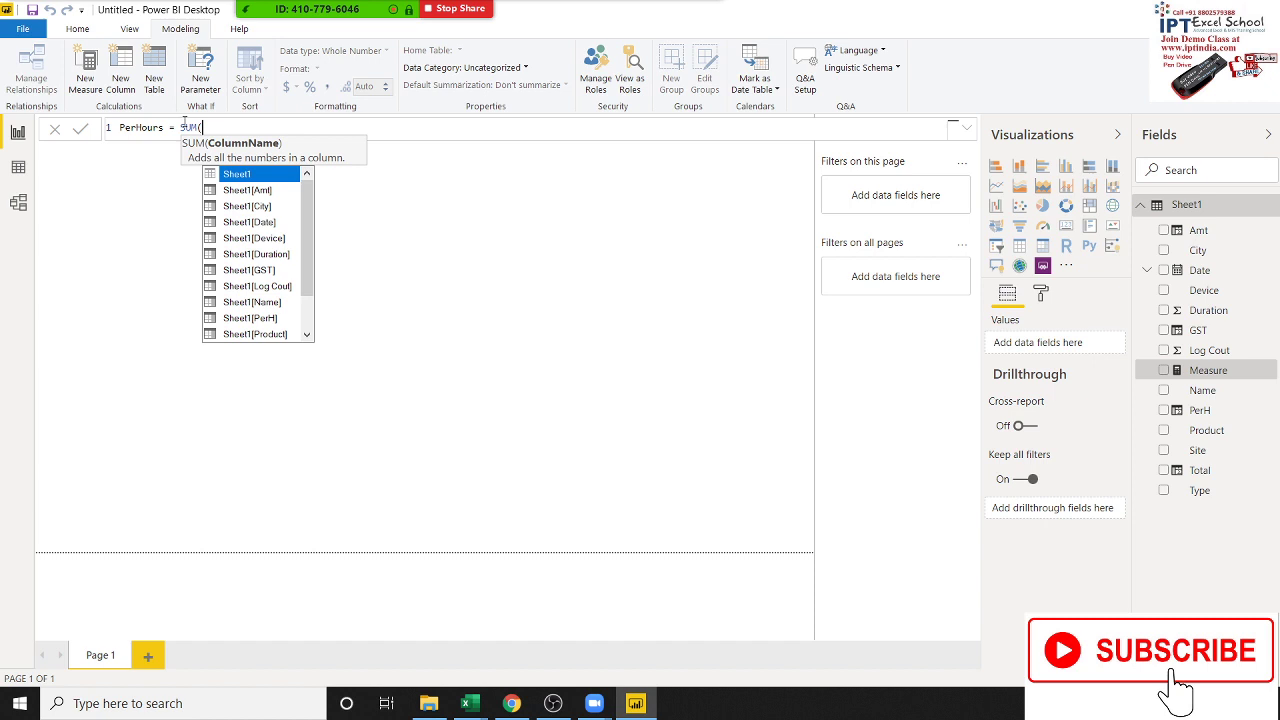
Complete PerHours as SUM(Sheet1[Total])/SUM(Sheet1[Duration]), commit it, and add a blank card visual.
key("Down")
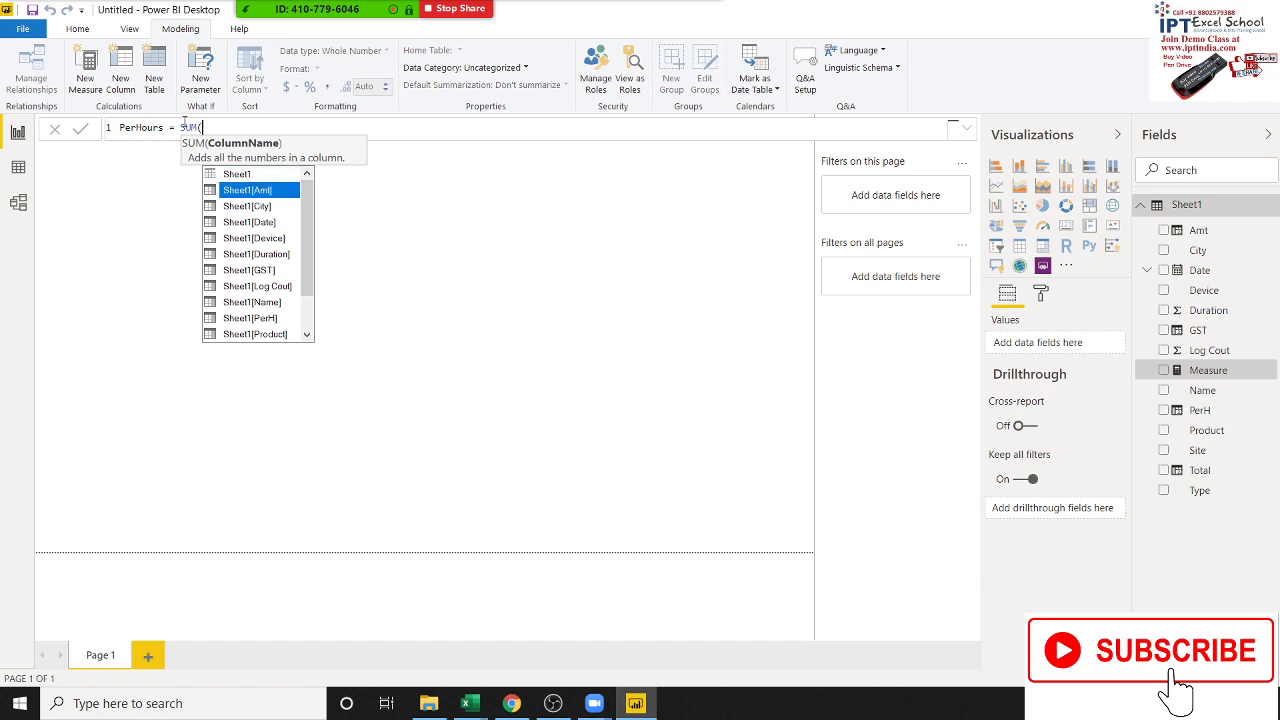
key("Down")
key("Down")
key("Down")
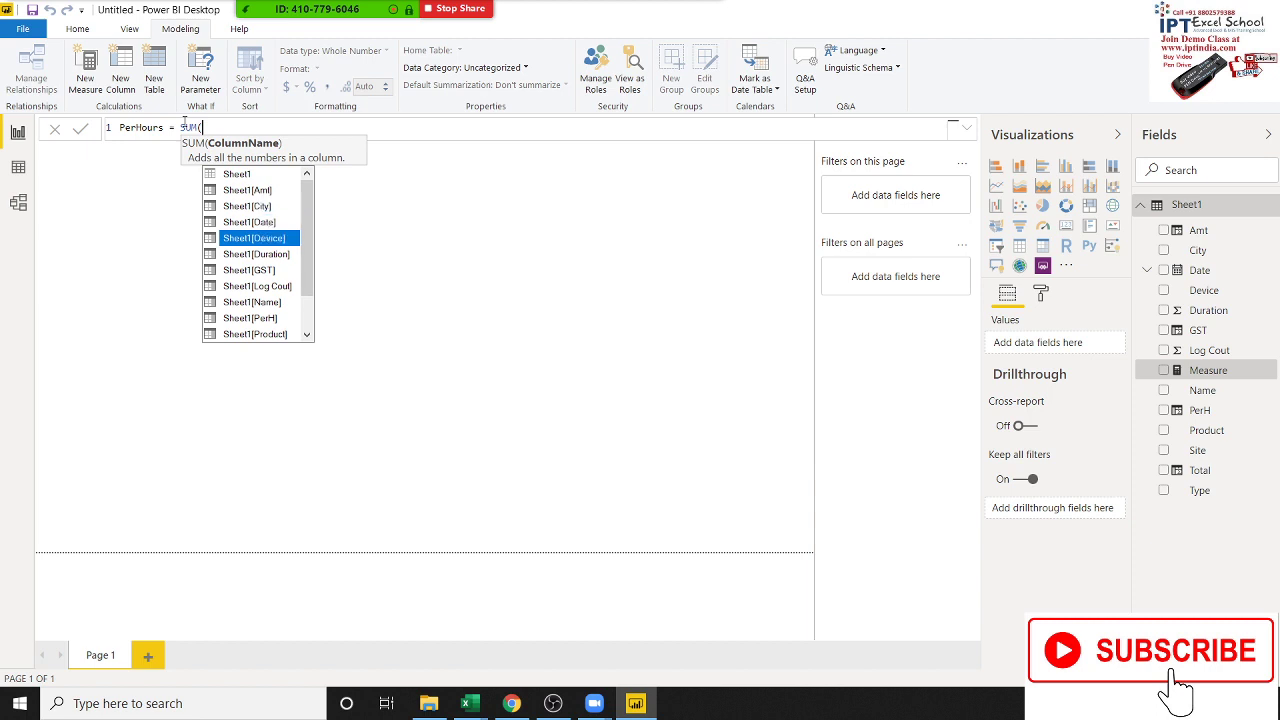
key("Down")
key("Down")
key("Down")
key("Down")
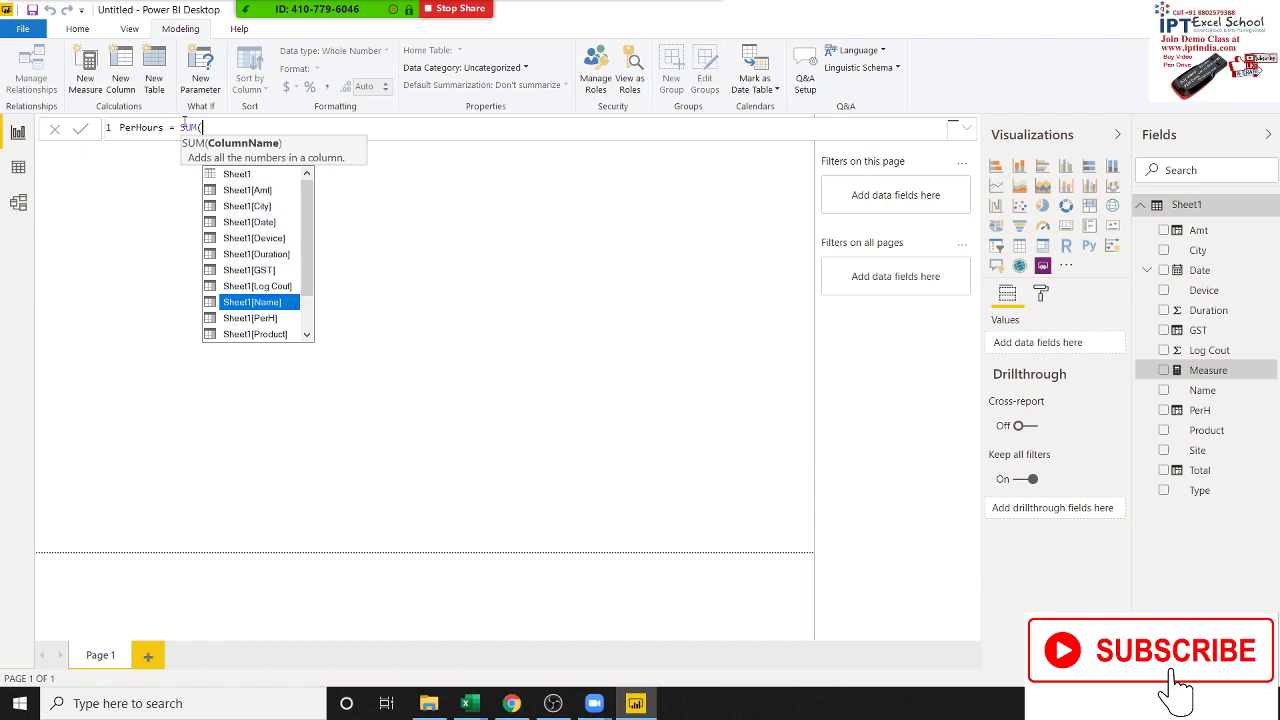
key("Up")
key("Up")
key("Up")
key("Down")
key("Down")
key("Down")
key("Down")
key("Down")
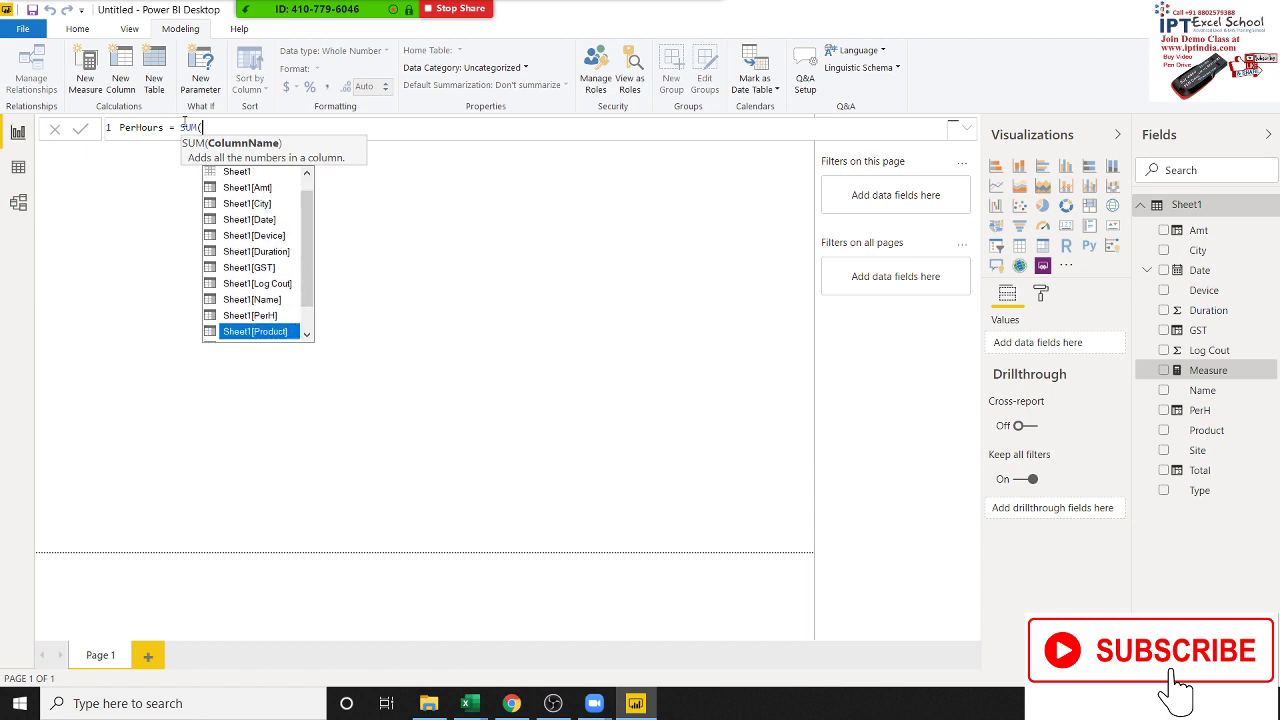
key("Down")
key("Down")
key("Tab")
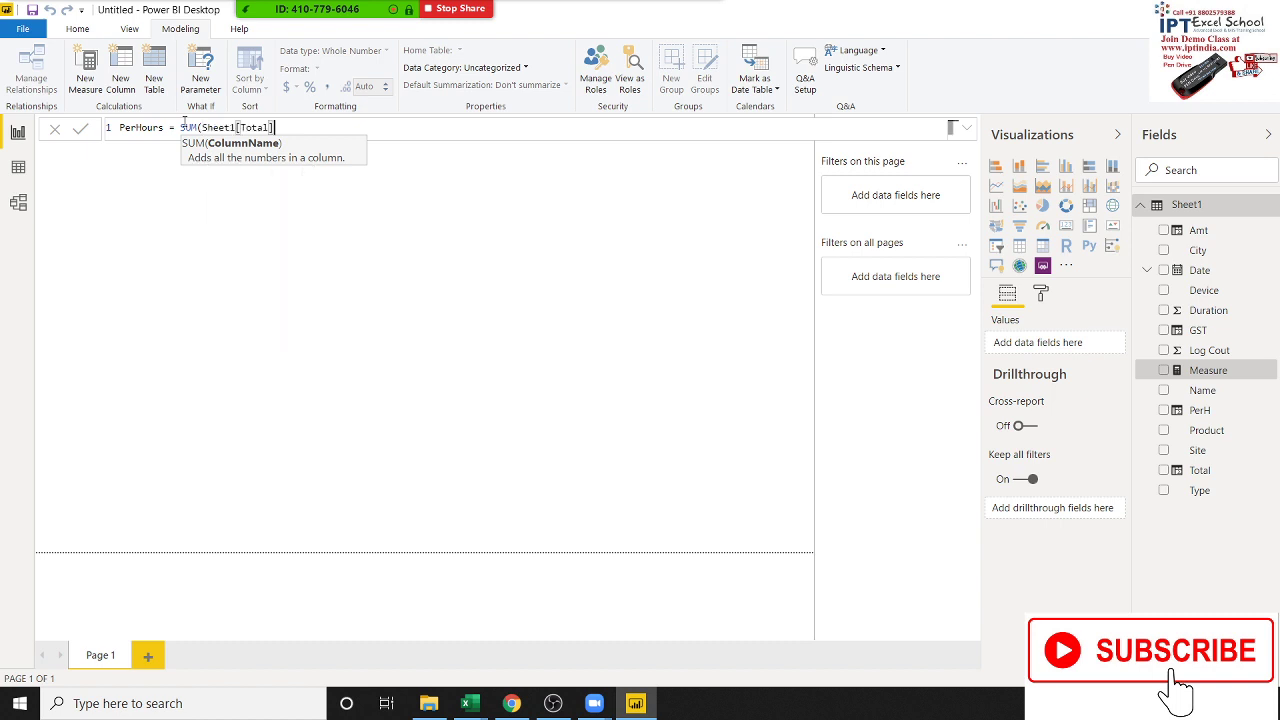
type(")")
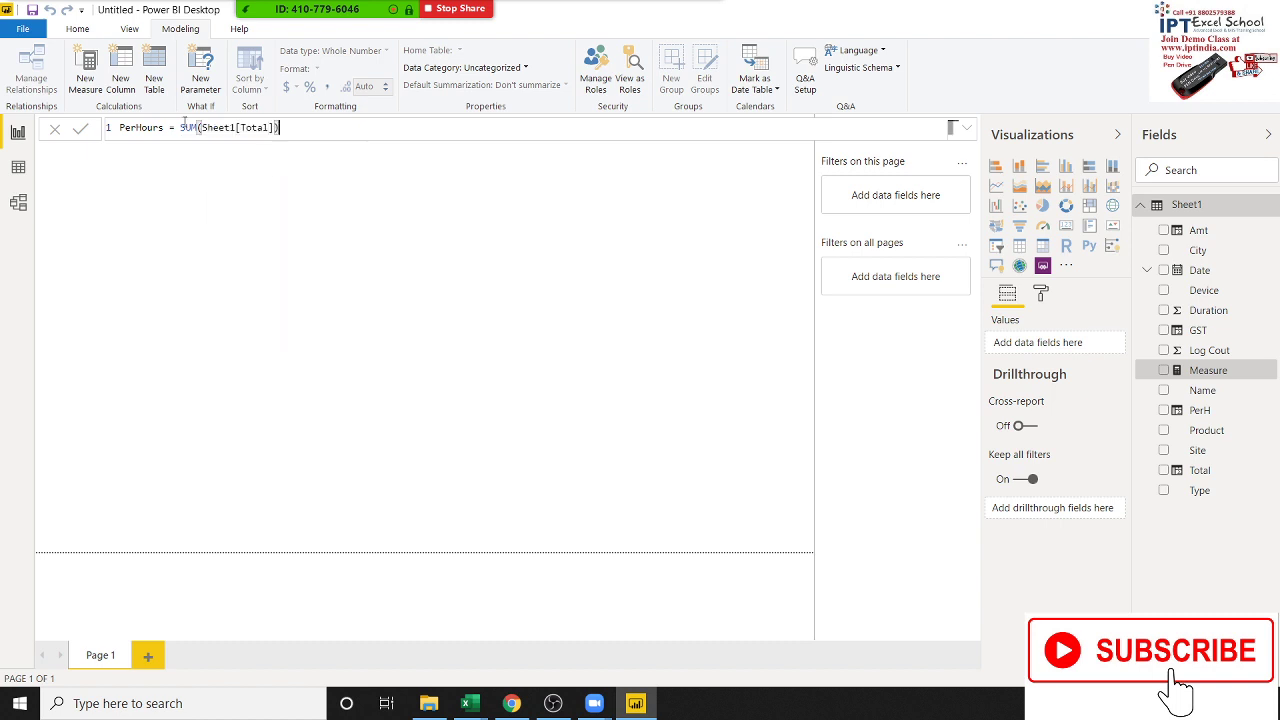
type("/")
type("SUM(")
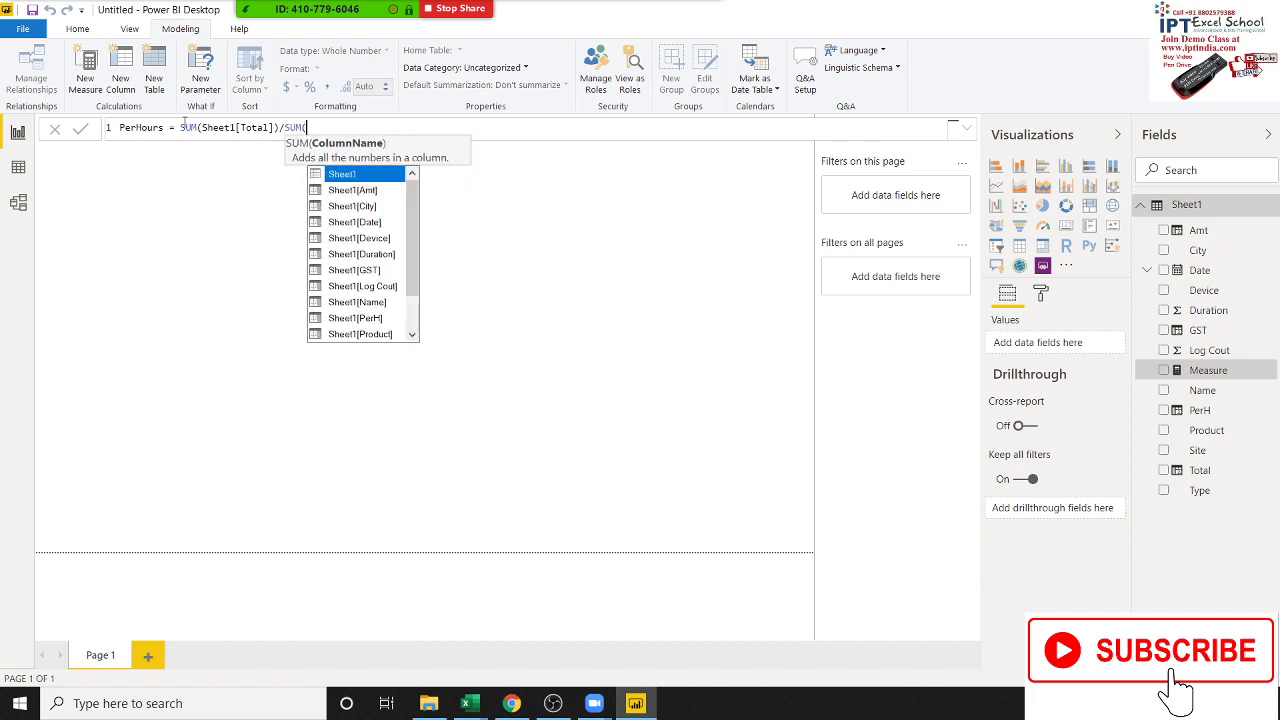
type("DU")
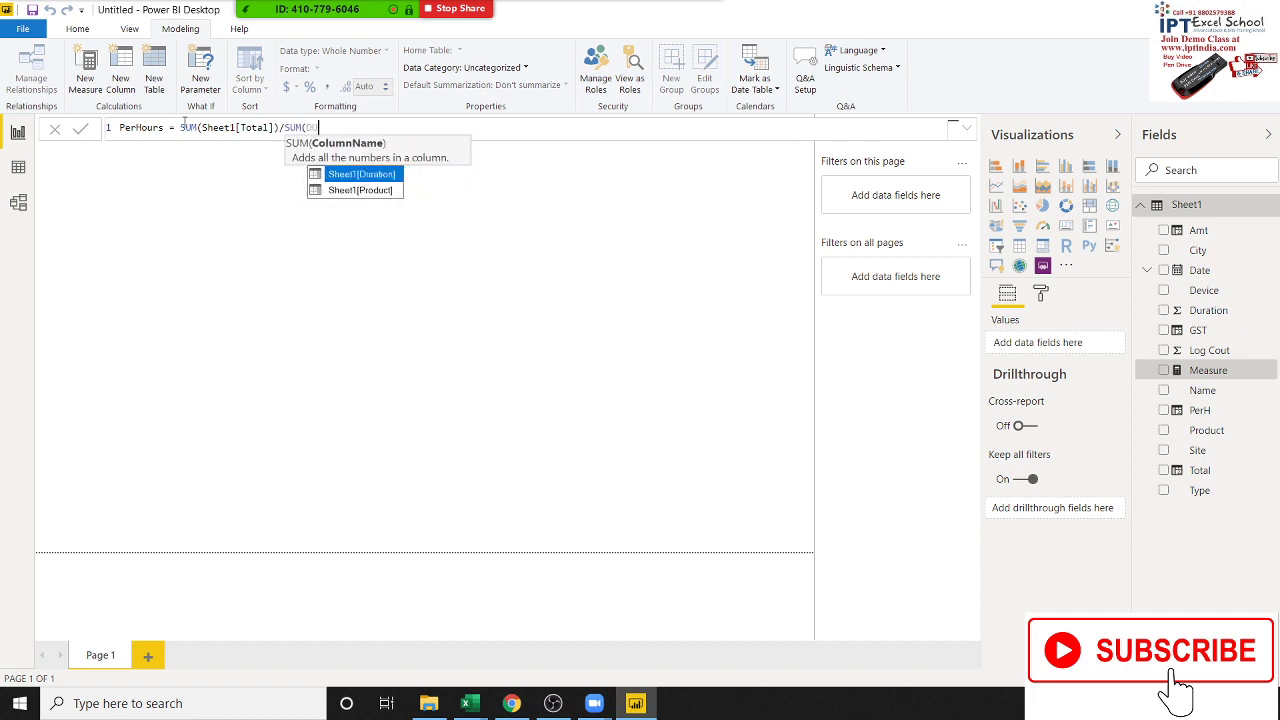
key("Tab")
type(")")
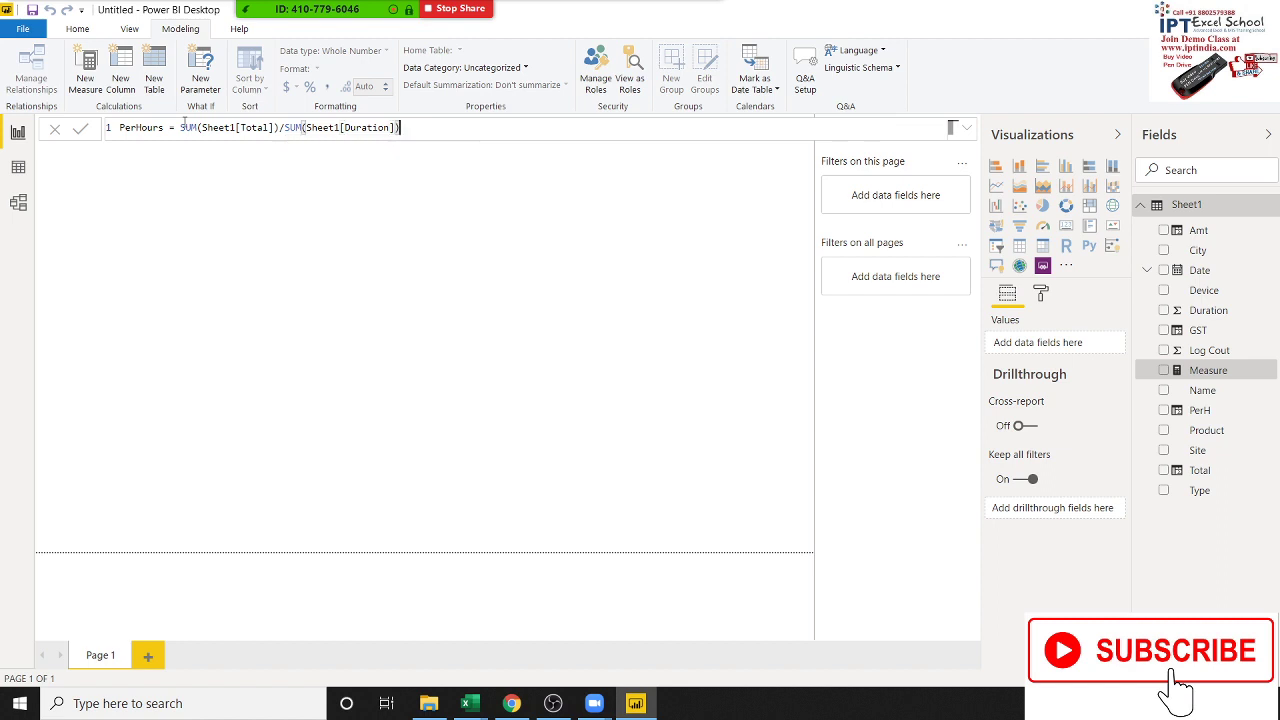
key("Return")
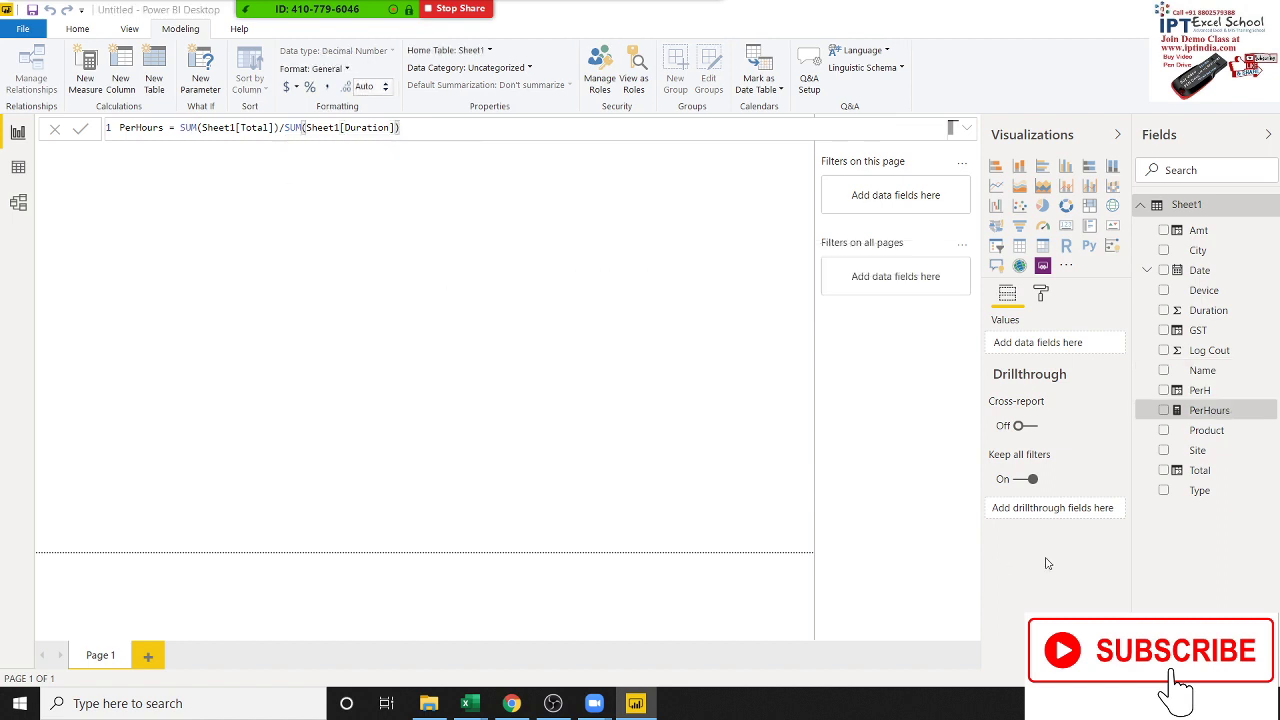
left_click(1066, 227)
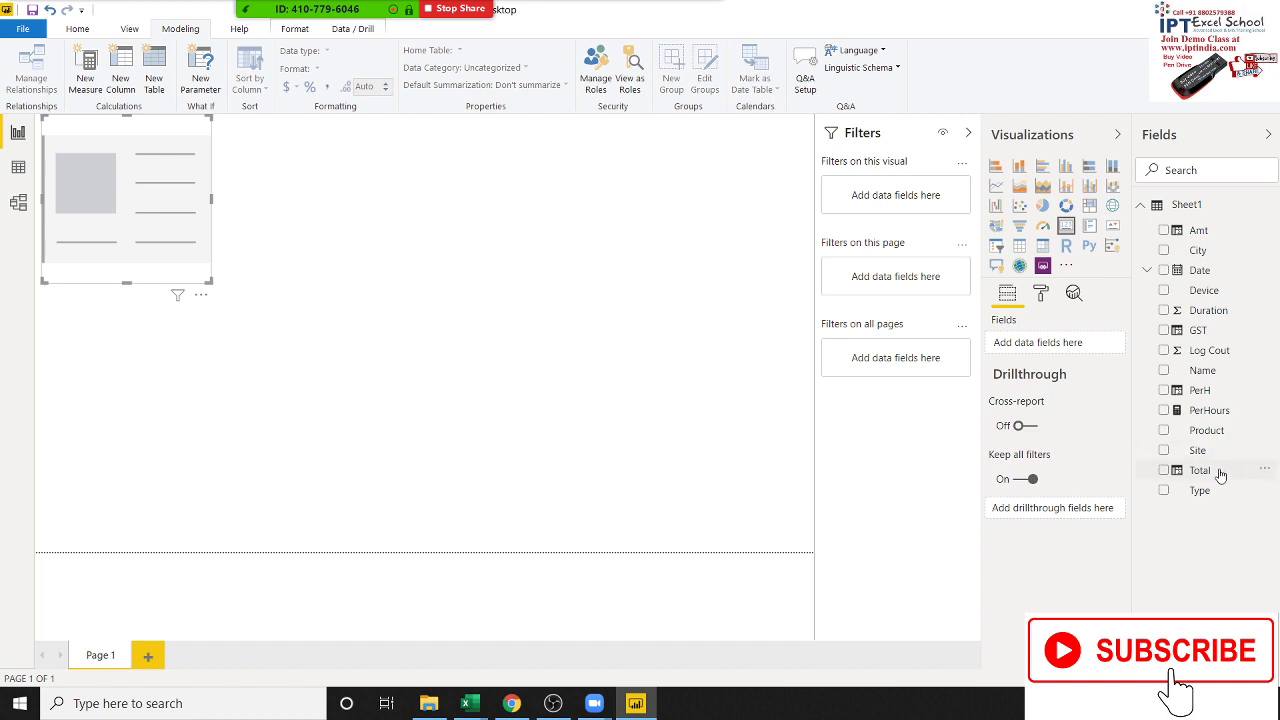
Show the PerHours measure (1.04K) in the card and widen it.
left_click_drag(1215, 422, 100, 188)
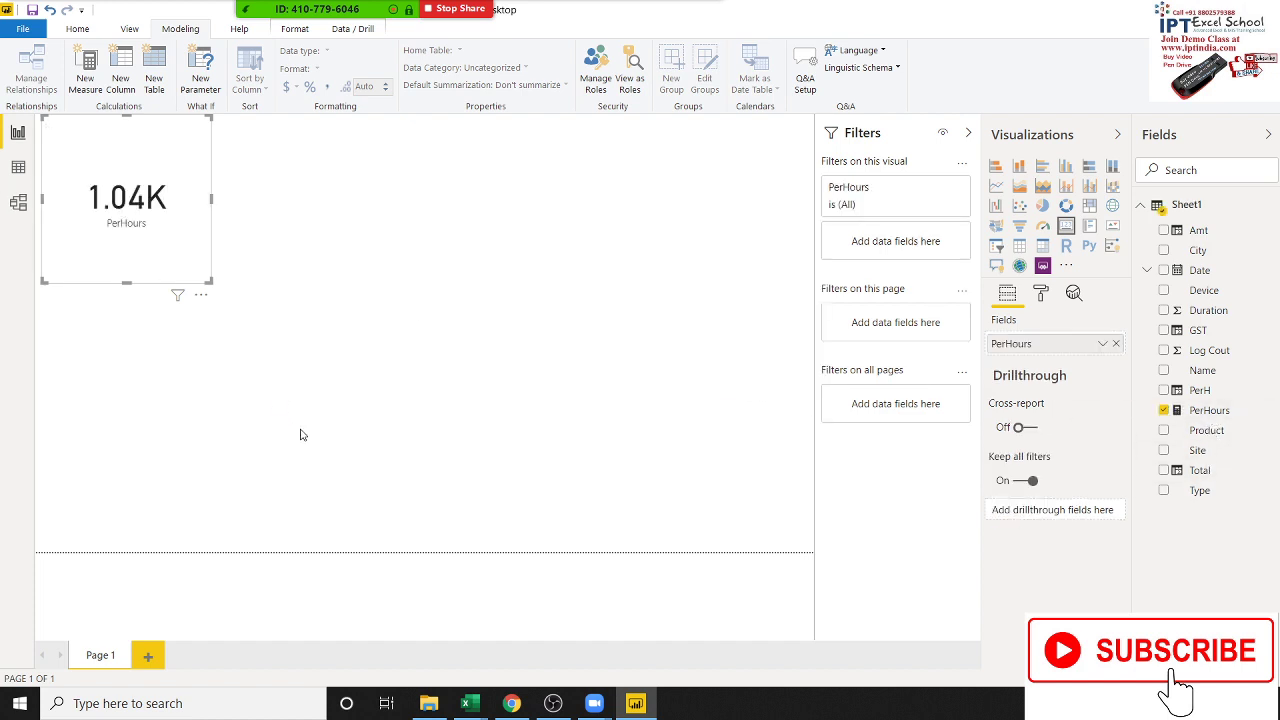
left_click_drag(210, 197, 250, 197)
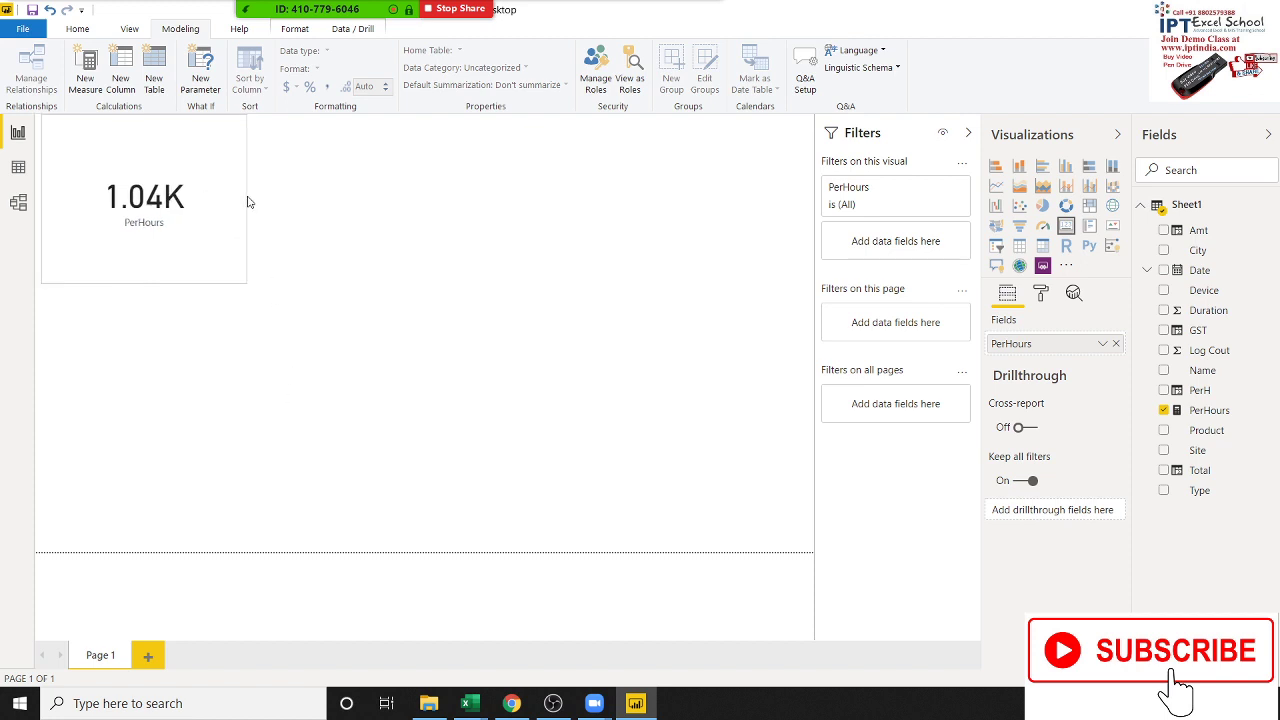
left_click(600, 280)
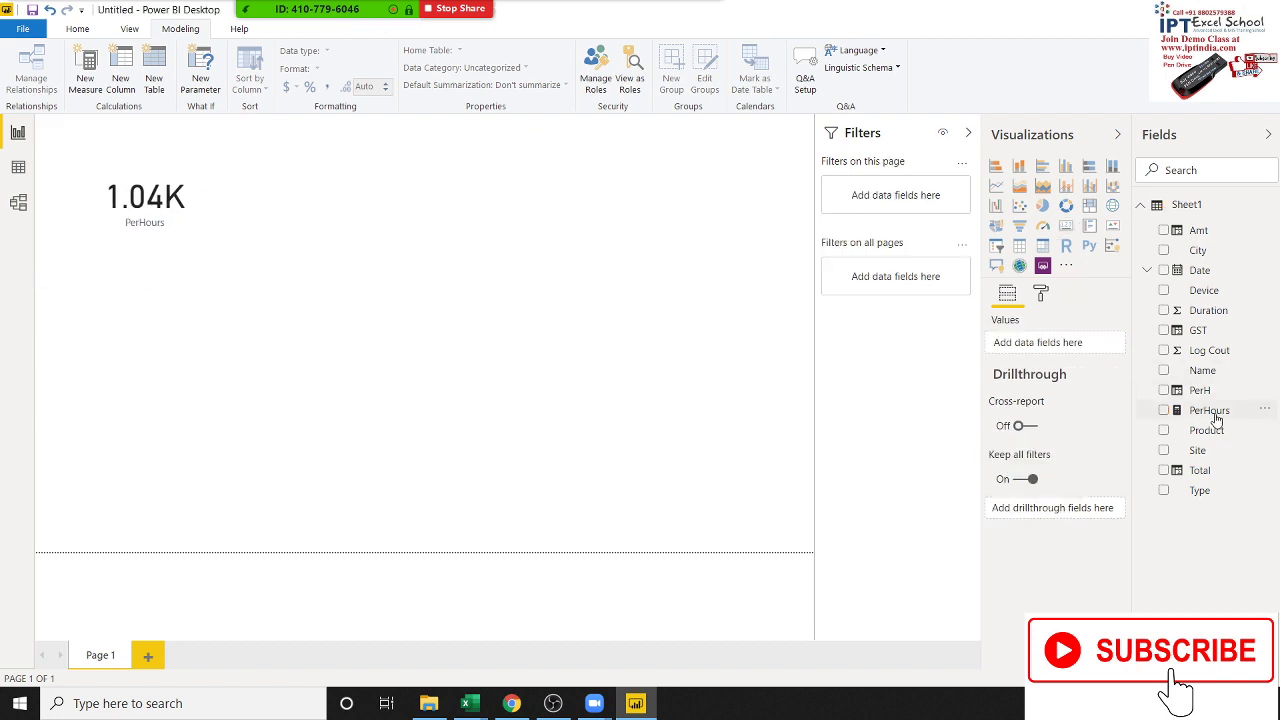
Add the PerH field as a gauge visual showing 472.59K.
mouse_move(1205, 395)
left_mouse_down()
mouse_move(709, 286)
mouse_move(526, 196)
left_mouse_up()
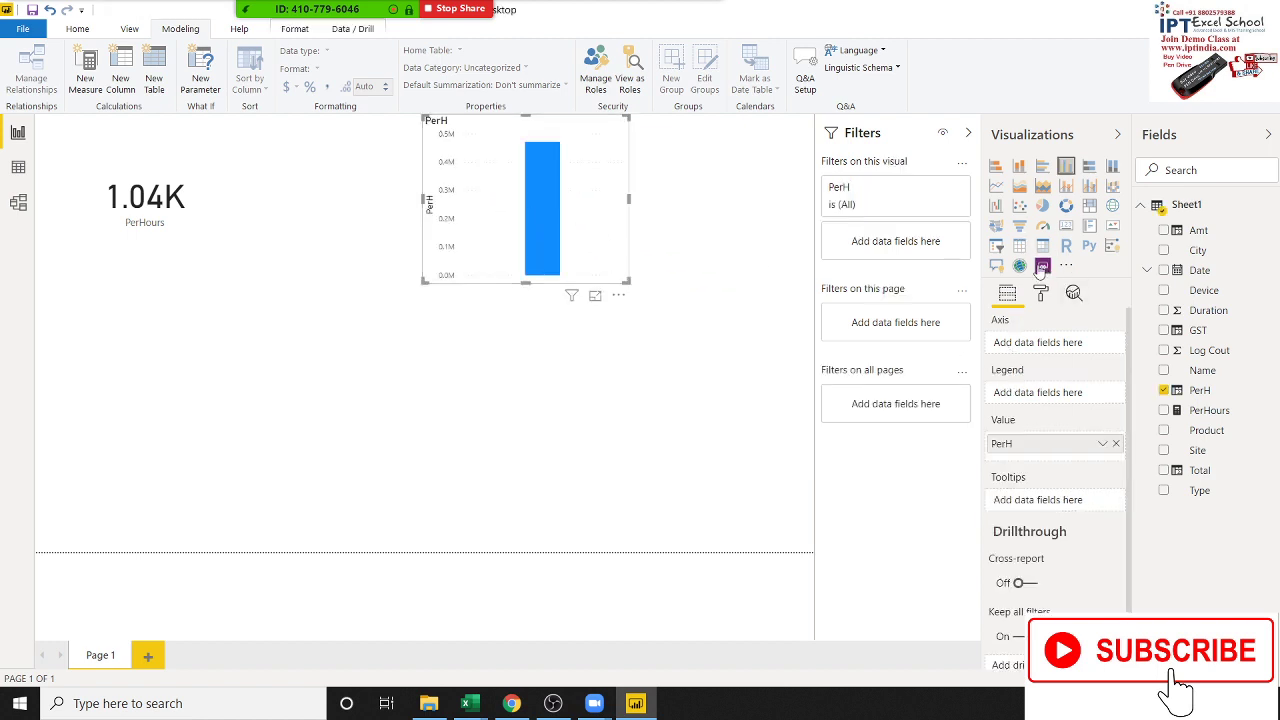
left_click(1041, 228)
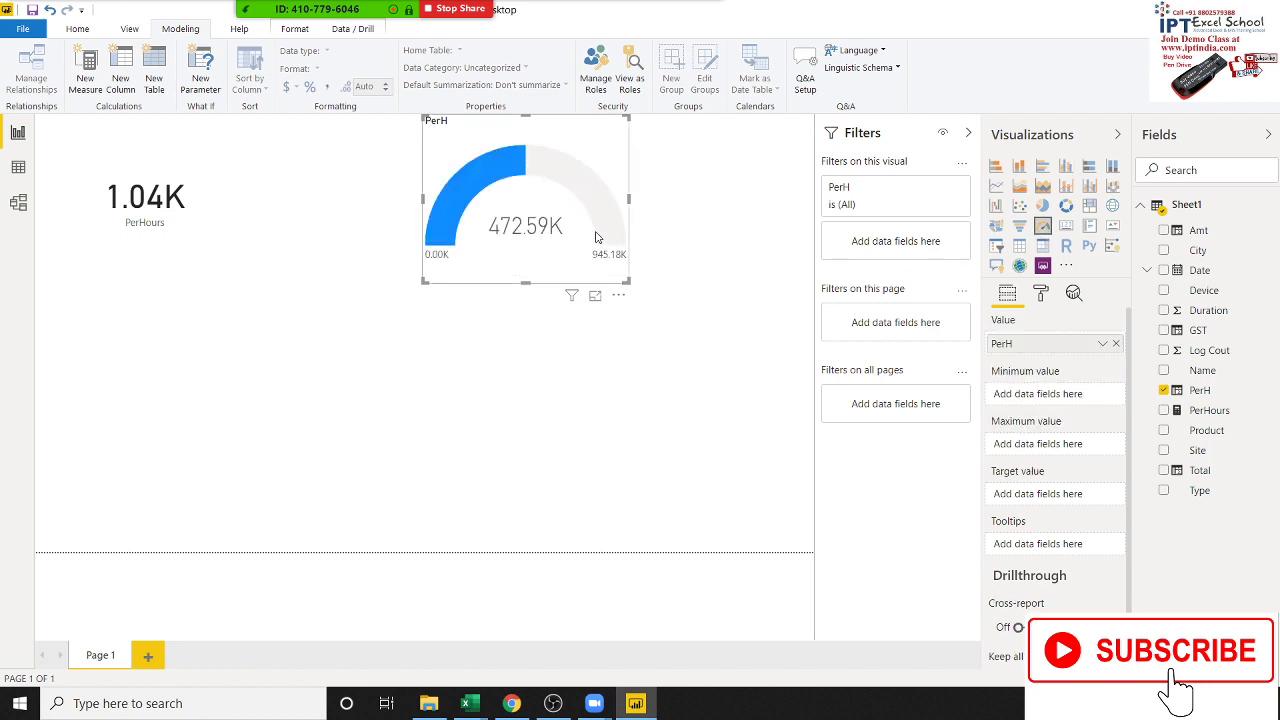
mouse_move(549, 206)
Widen the PerHours card, then delete the PerH gauge and the card and return to Data view.
left_click(178, 218)
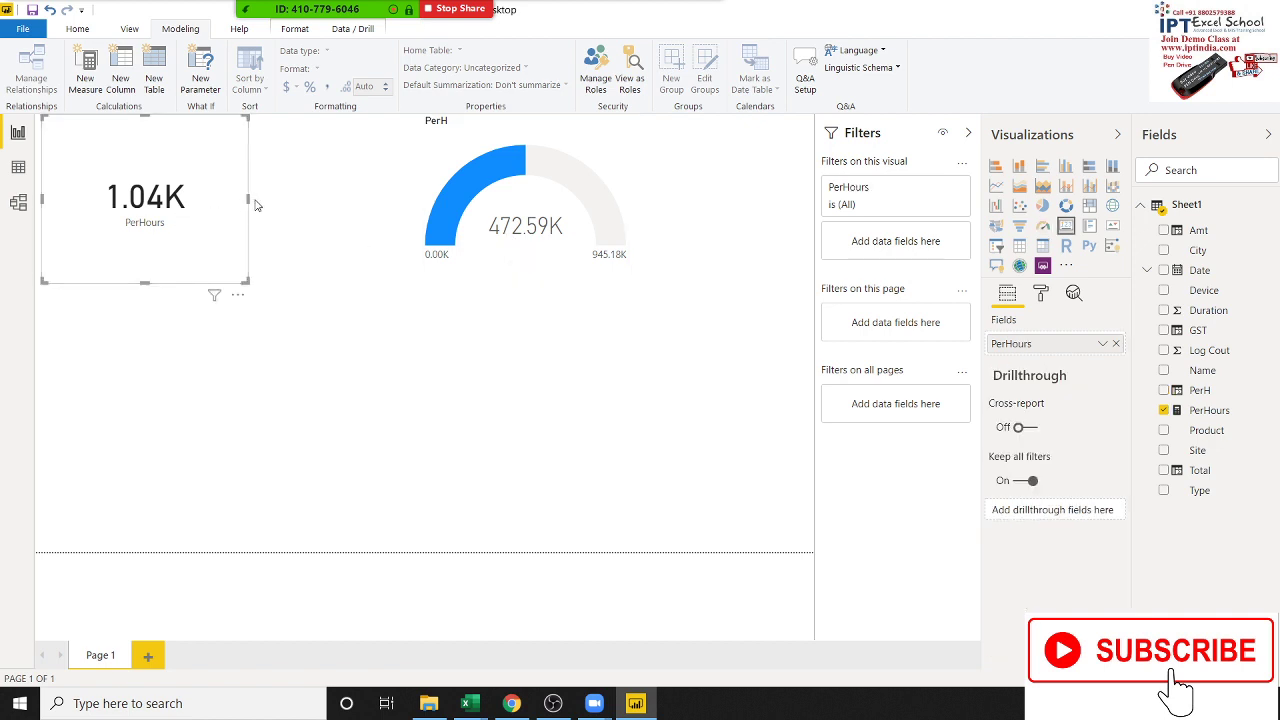
left_click_drag(247, 198, 312, 198)
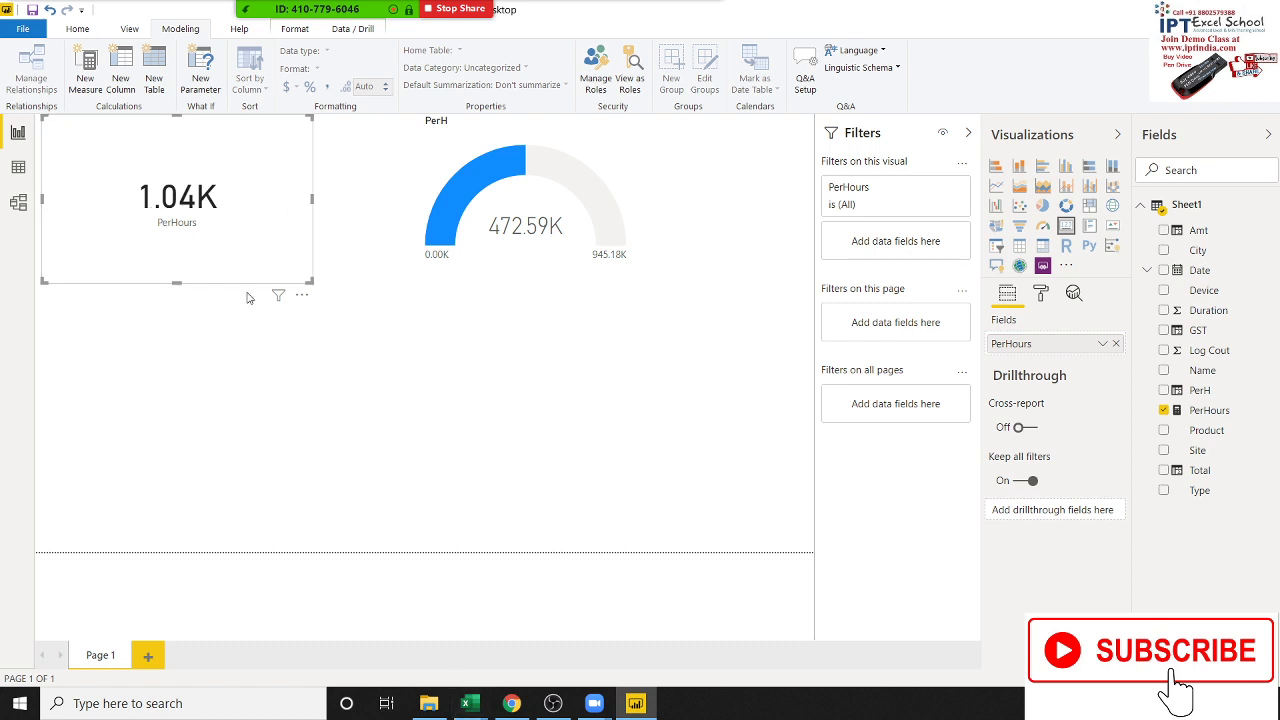
left_click(460, 258)
left_click(253, 260)
left_click(471, 262)
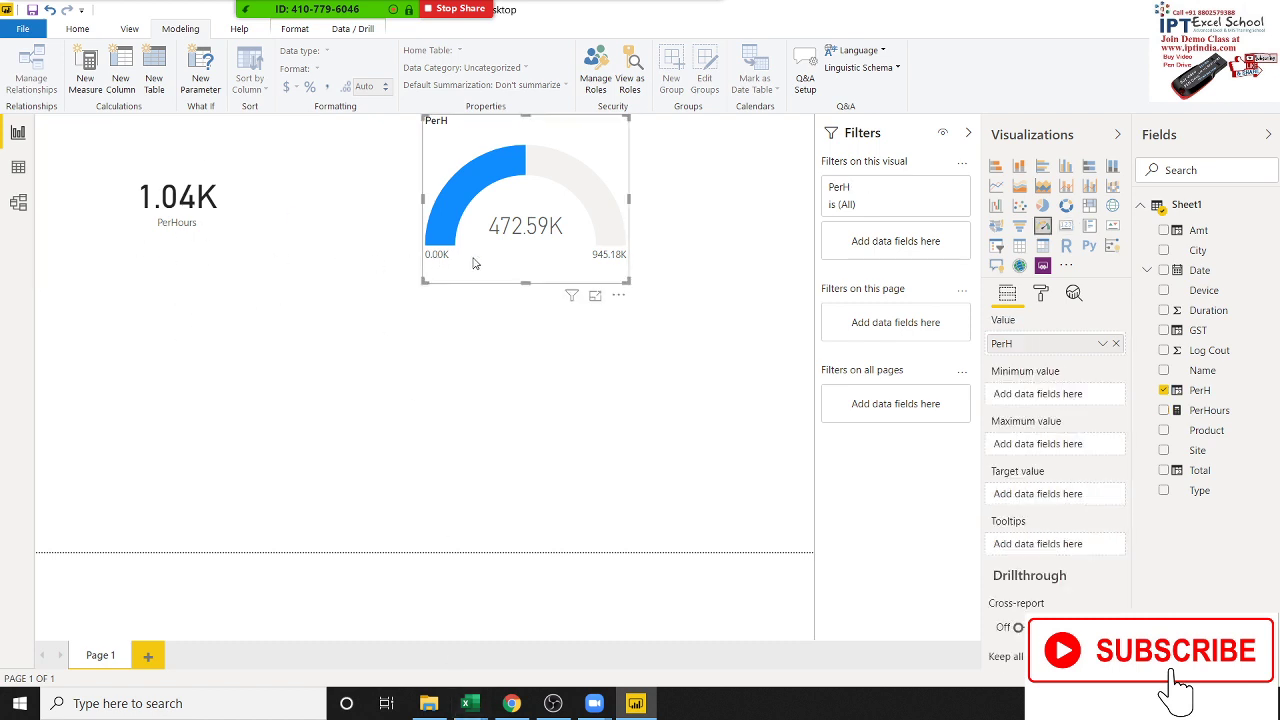
key("Delete")
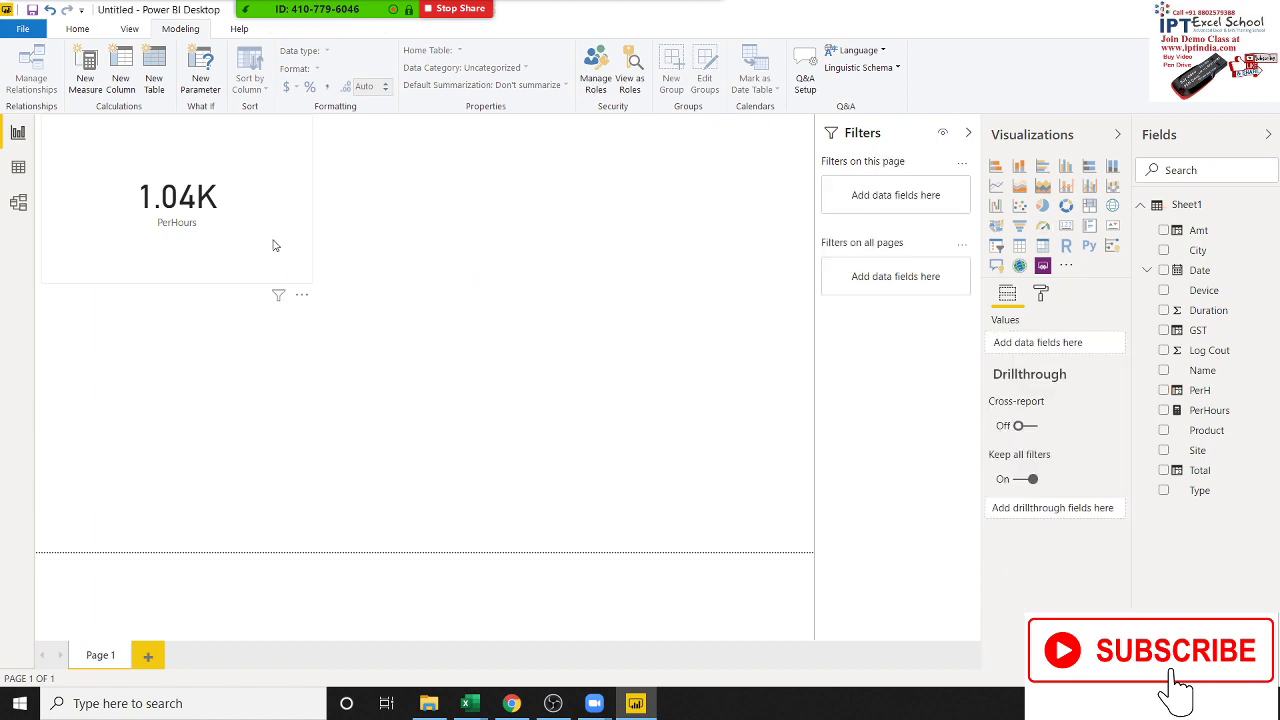
left_click(271, 250)
key("Delete")
left_click(19, 167)
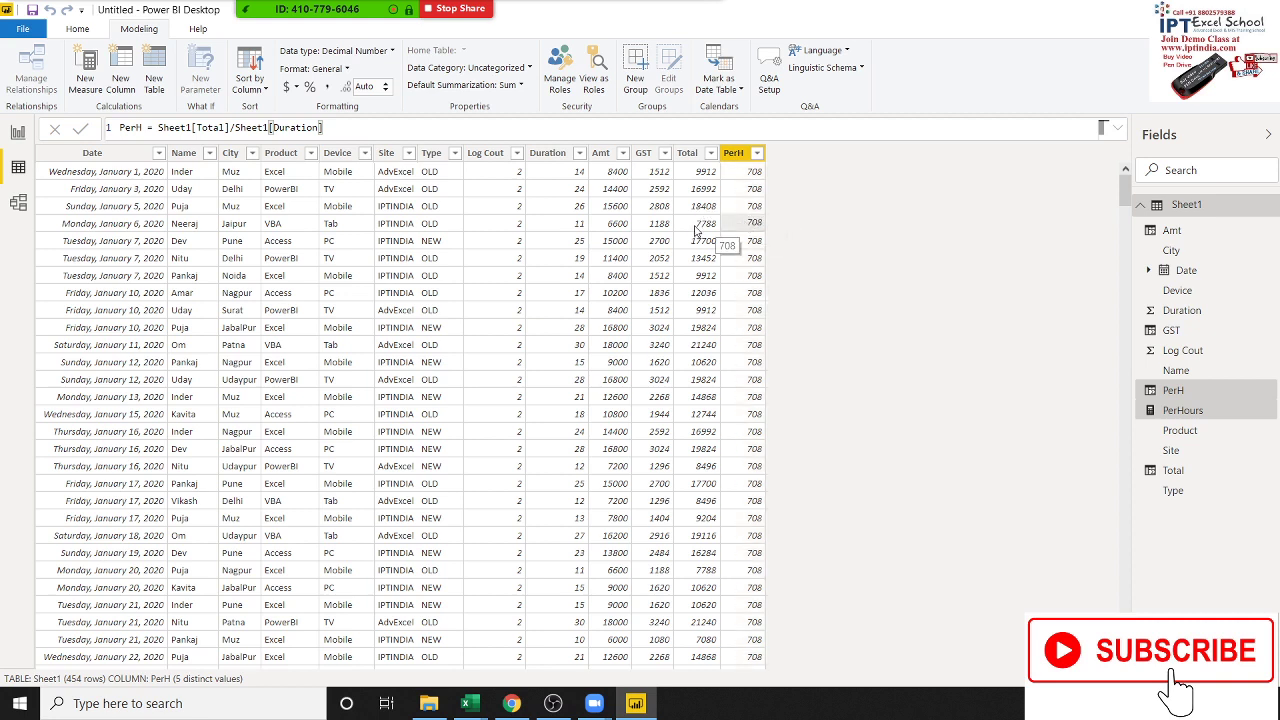
Inspect the Total and Amt formulas and the Site, Type, Device, Product, Duration columns, then open Zoom Participants.
left_click(703, 224)
left_click(613, 245)
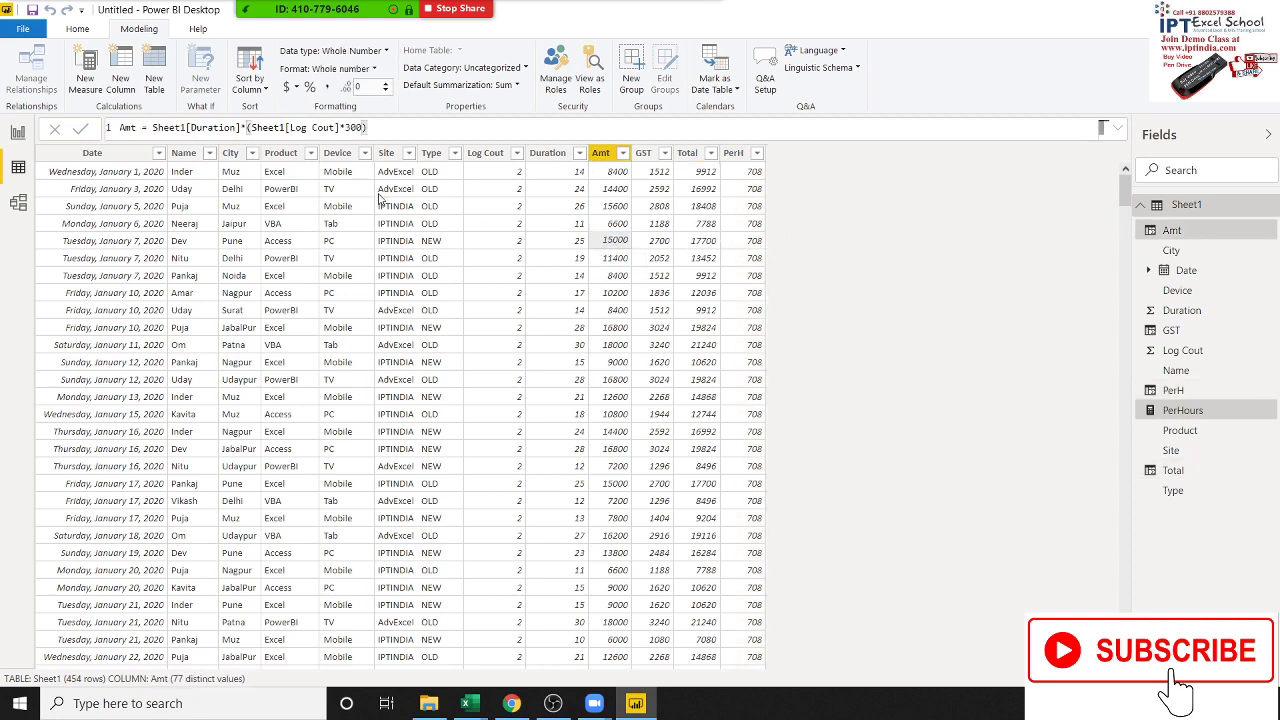
left_click(400, 245)
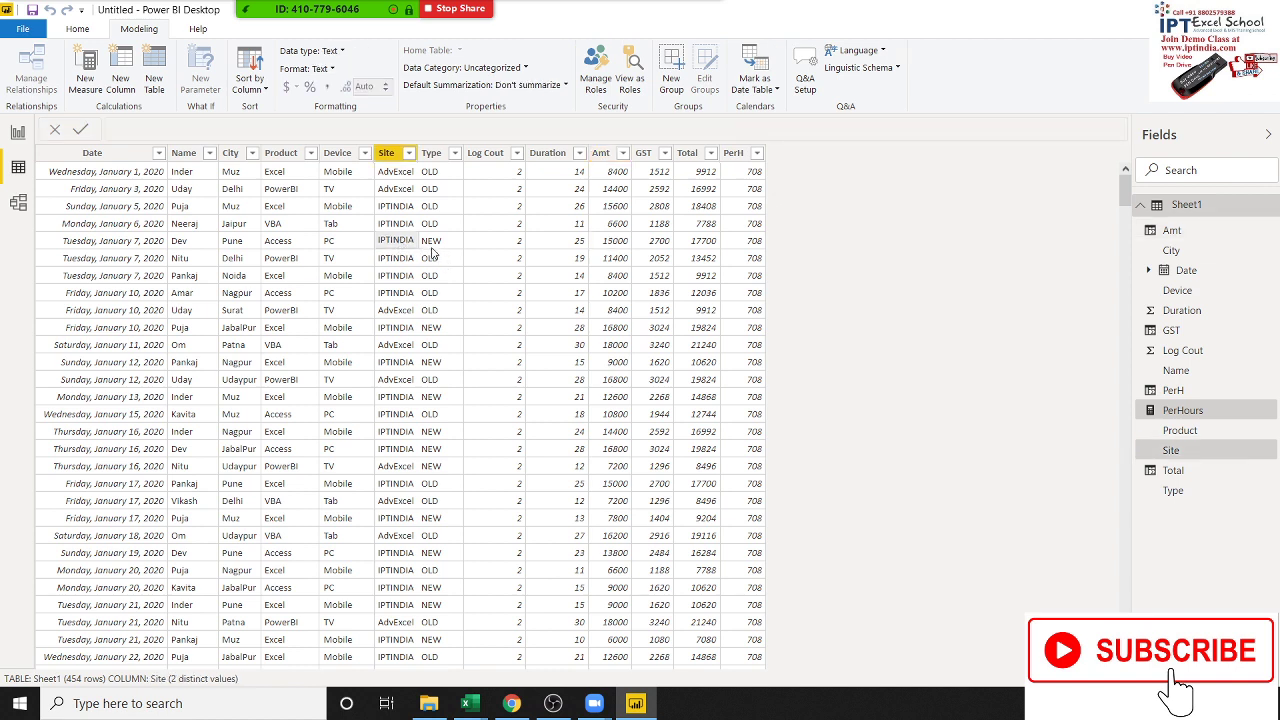
left_click(432, 246)
left_click(352, 256)
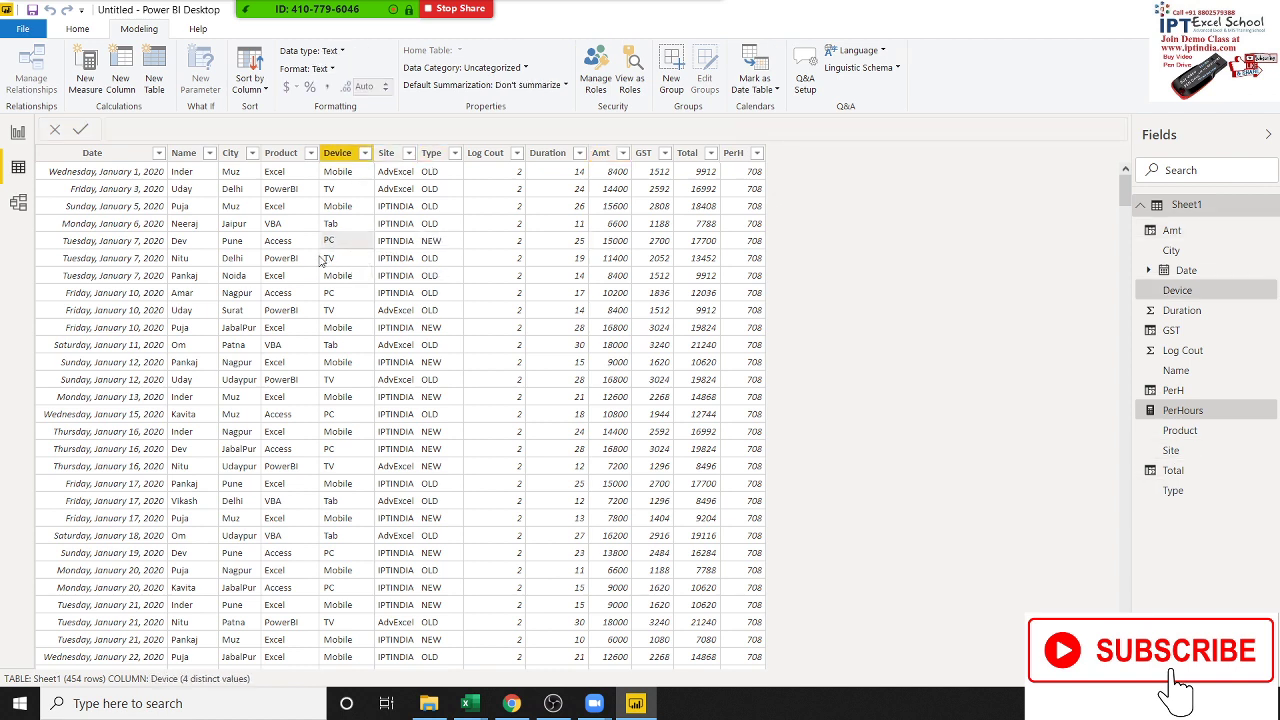
left_click(287, 257)
left_click(565, 220)
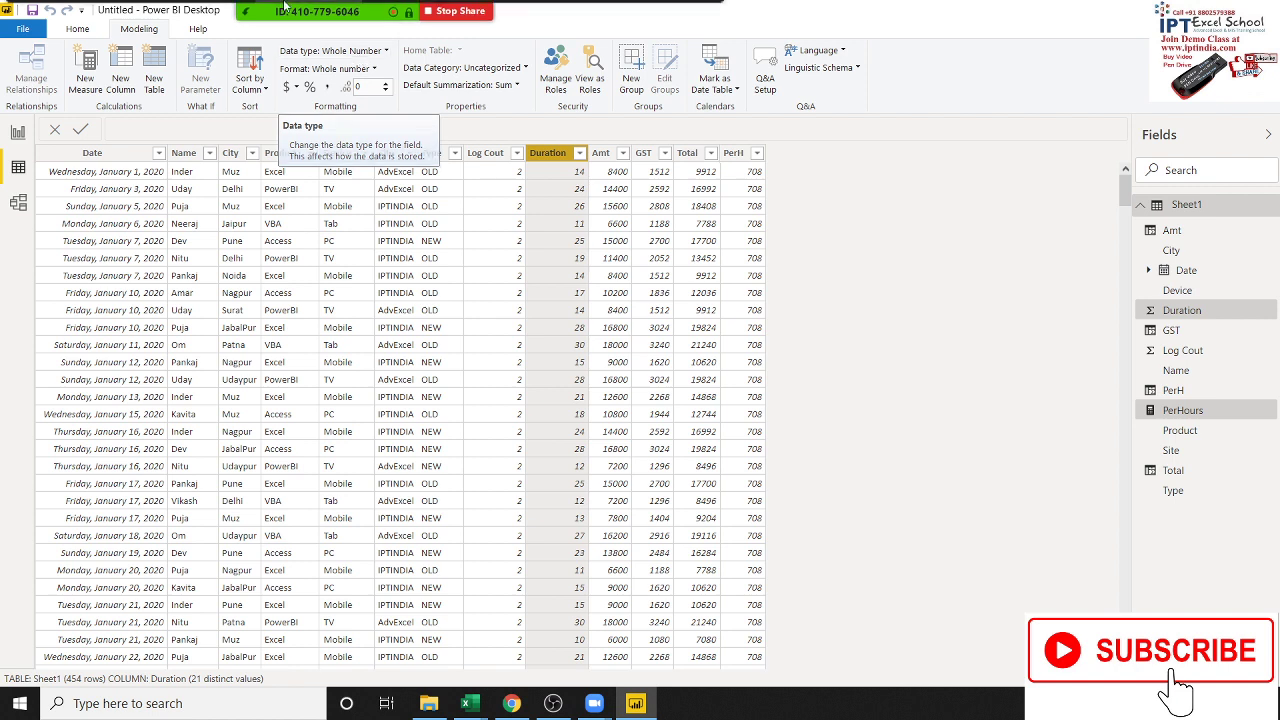
left_click(308, 25)
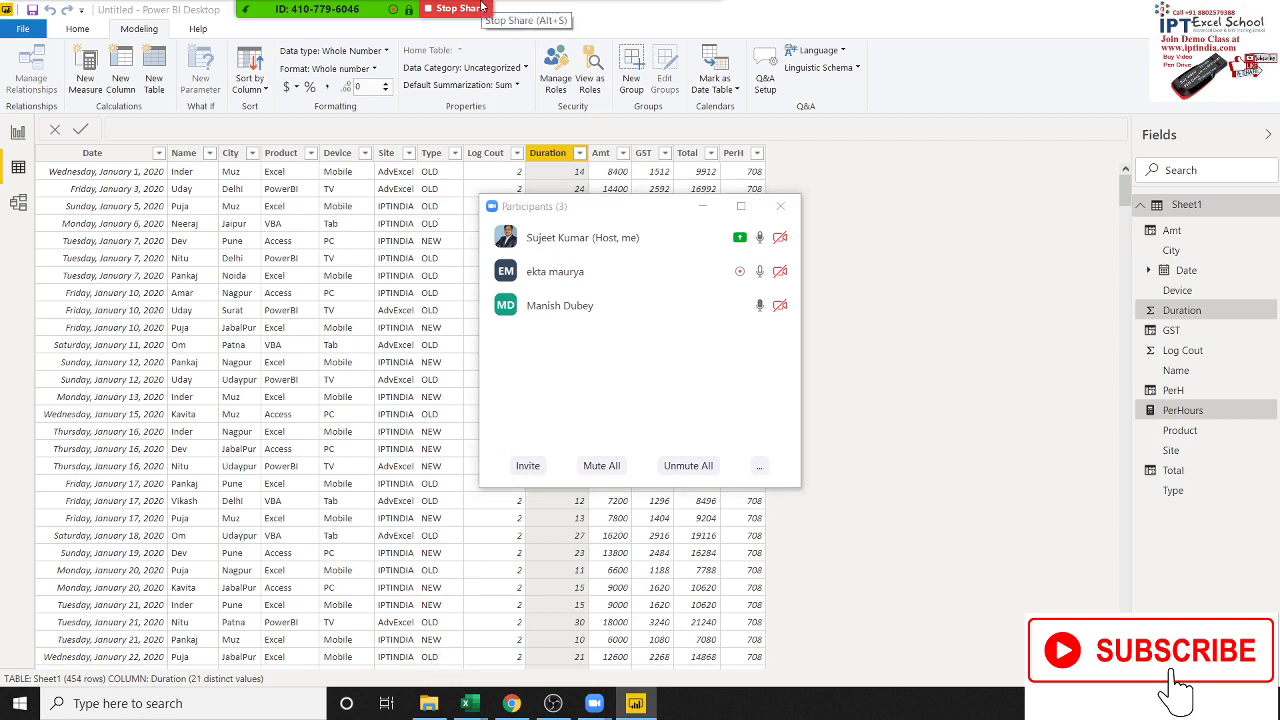
Stop sharing the screen in Zoom with Alt+S.
key("alt+s")
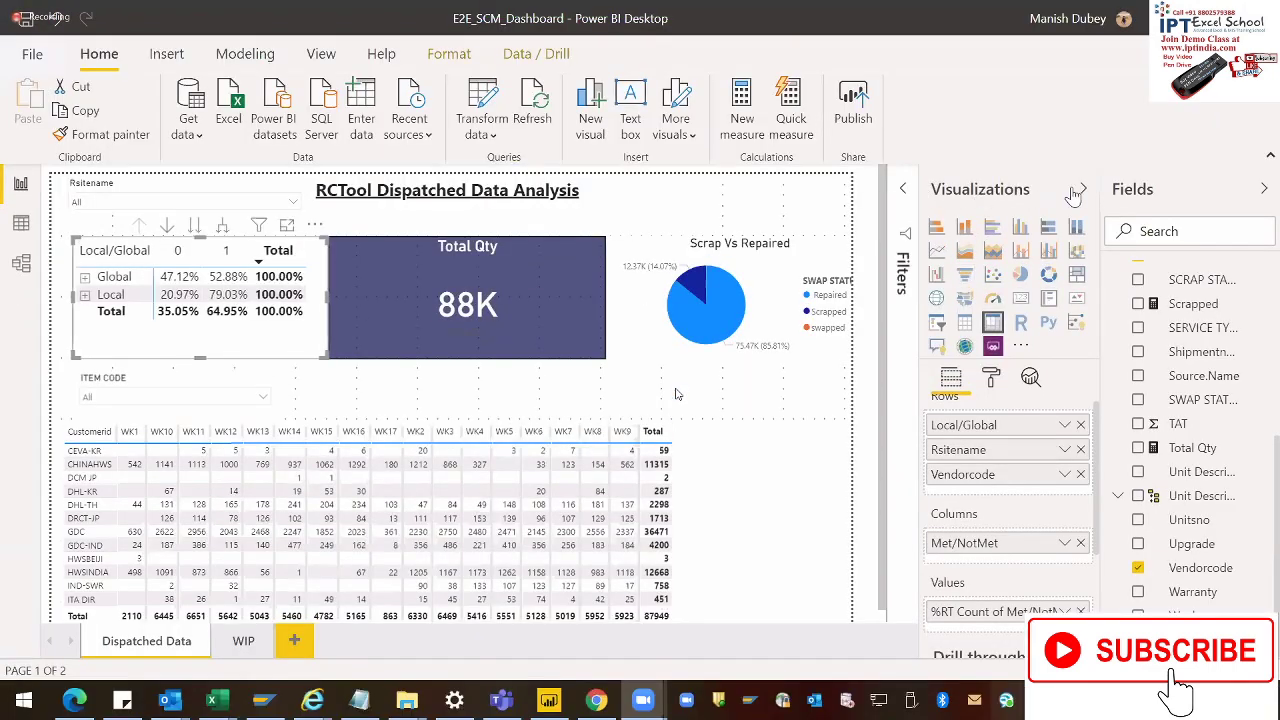
Collapse the Visualizations pane and open the Rsitename slicer's site list, scrolling down through it.
left_click(1082, 190)
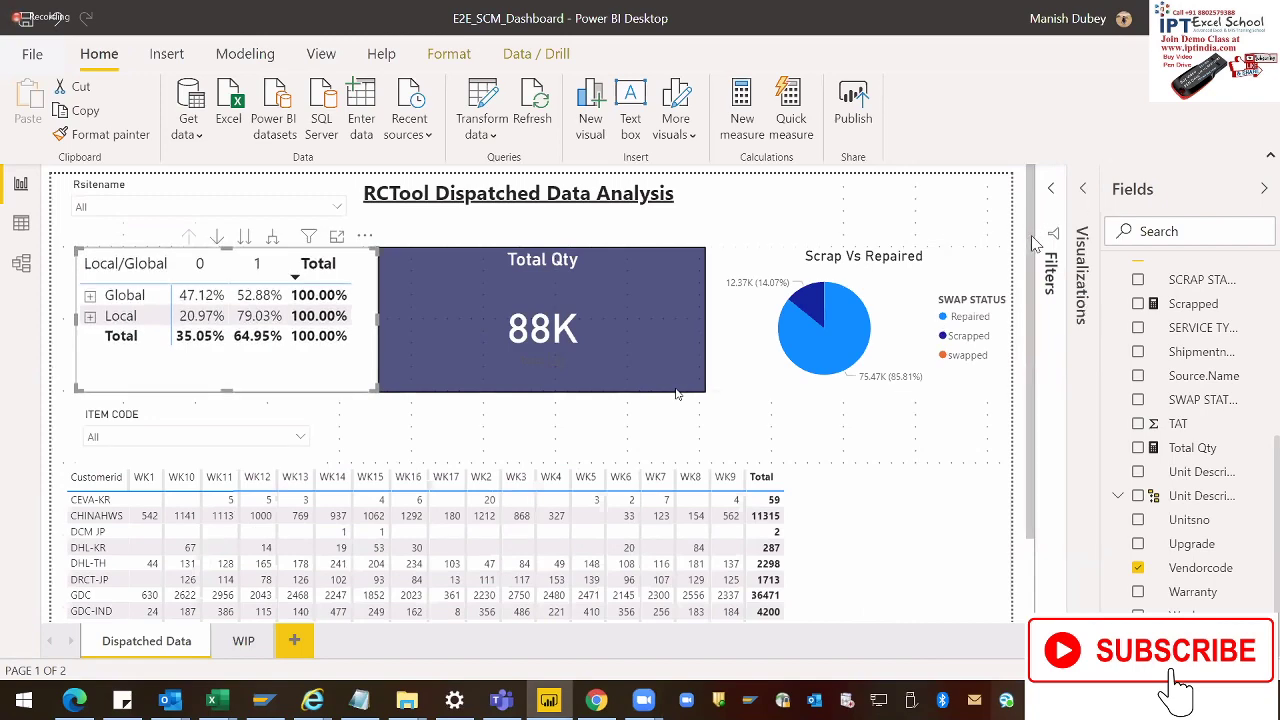
scroll(1033, 243, "down", 2)
scroll(1037, 192, "up", 2)
left_click(340, 211)
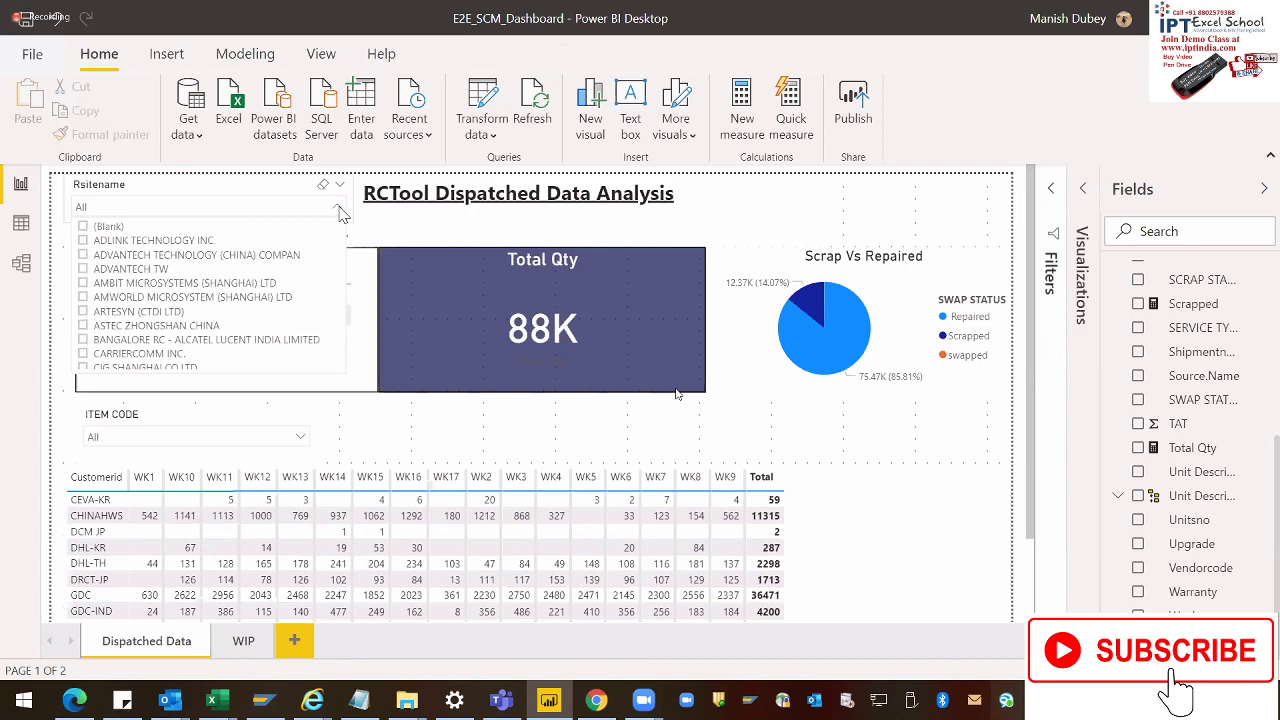
left_click(338, 210)
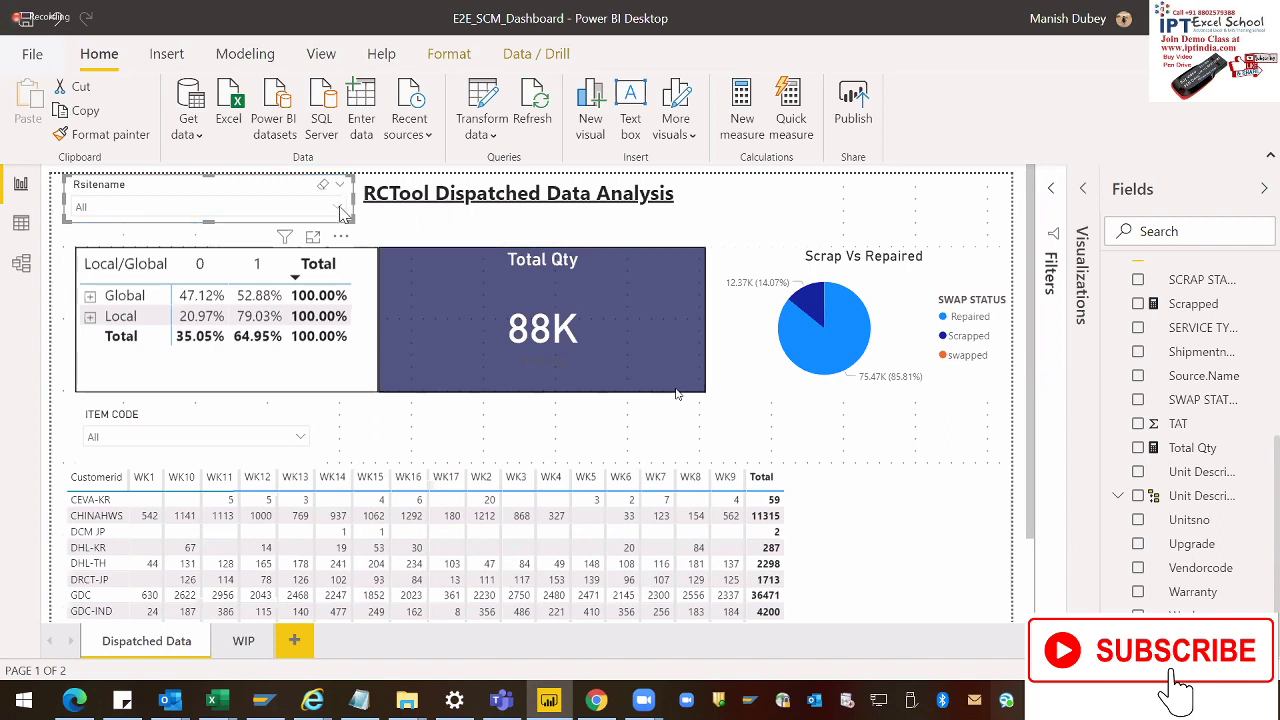
left_click(339, 208)
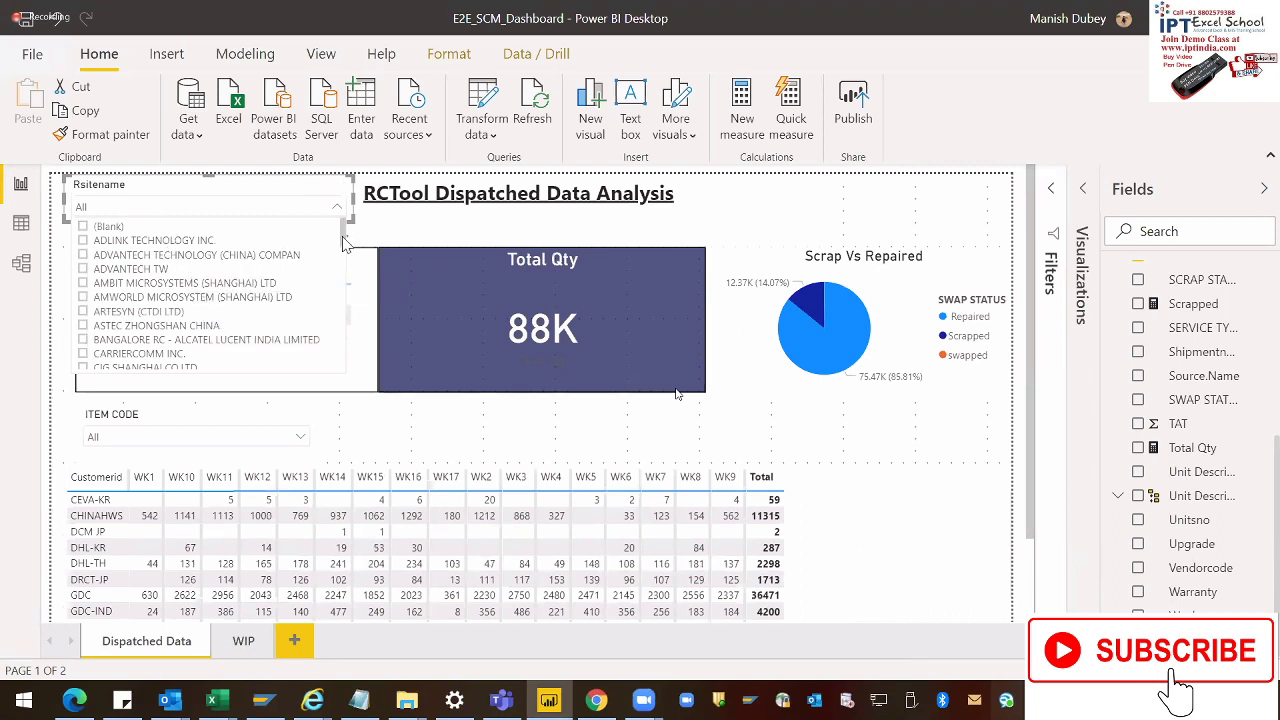
left_click_drag(343, 255, 347, 297)
scroll(347, 300, "down", 3)
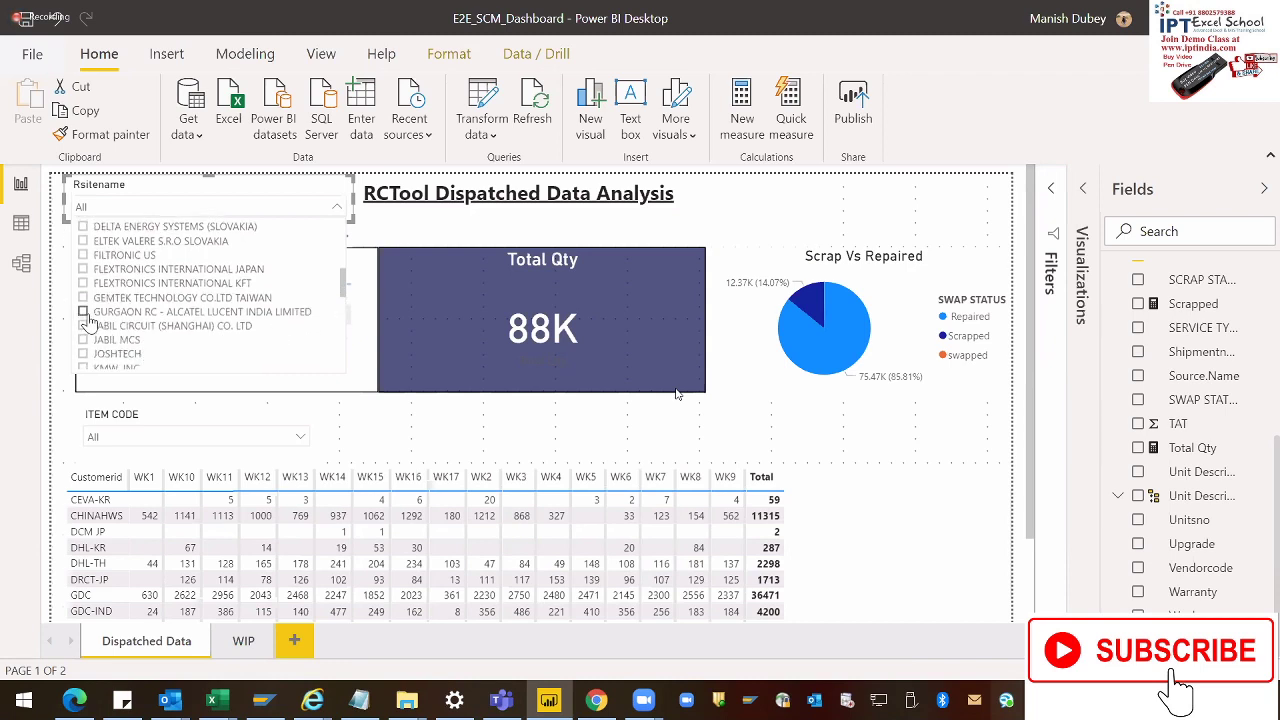
Filter the dashboard to the GURGAON RC site in the Rsitename slicer.
left_click(84, 312)
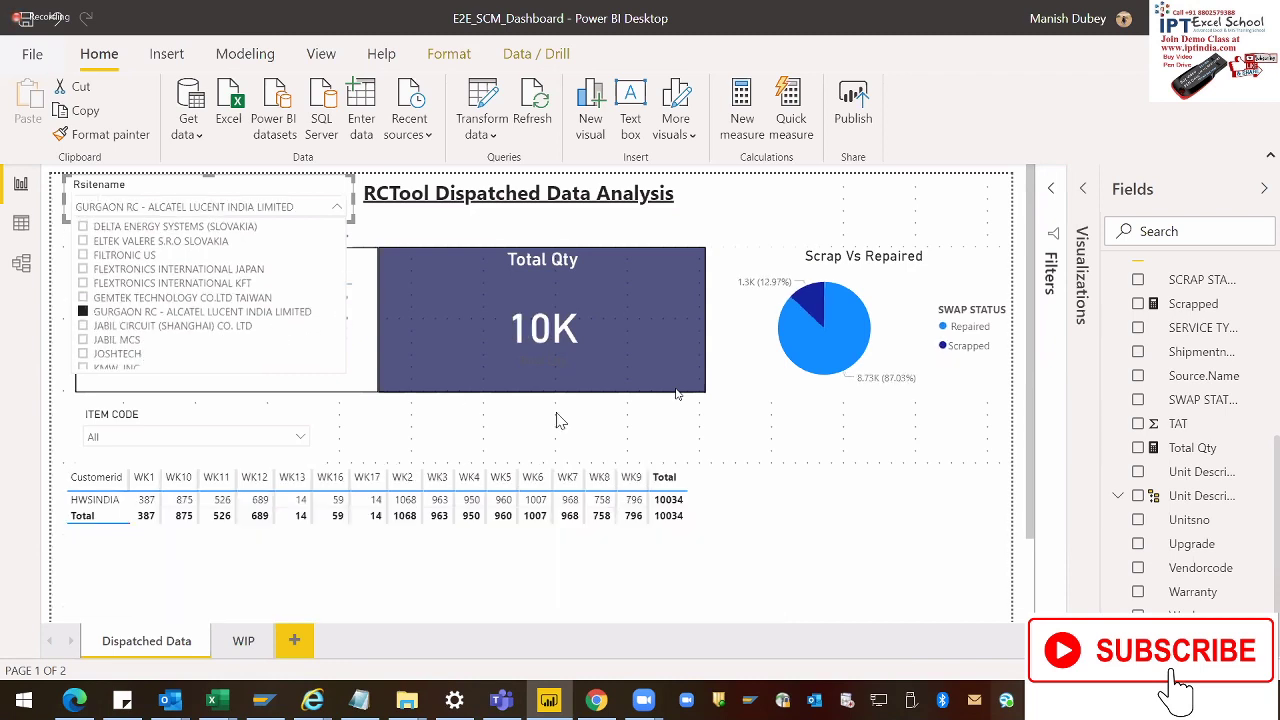
left_click(752, 443)
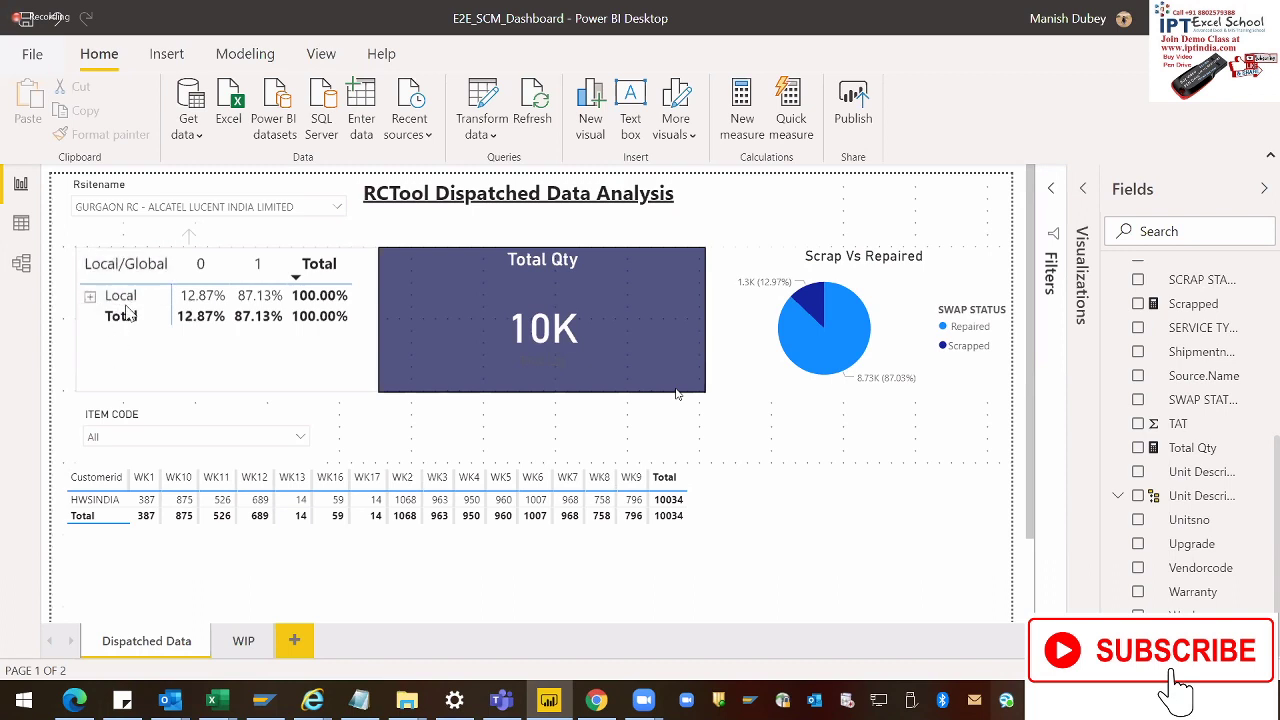
left_click(140, 340)
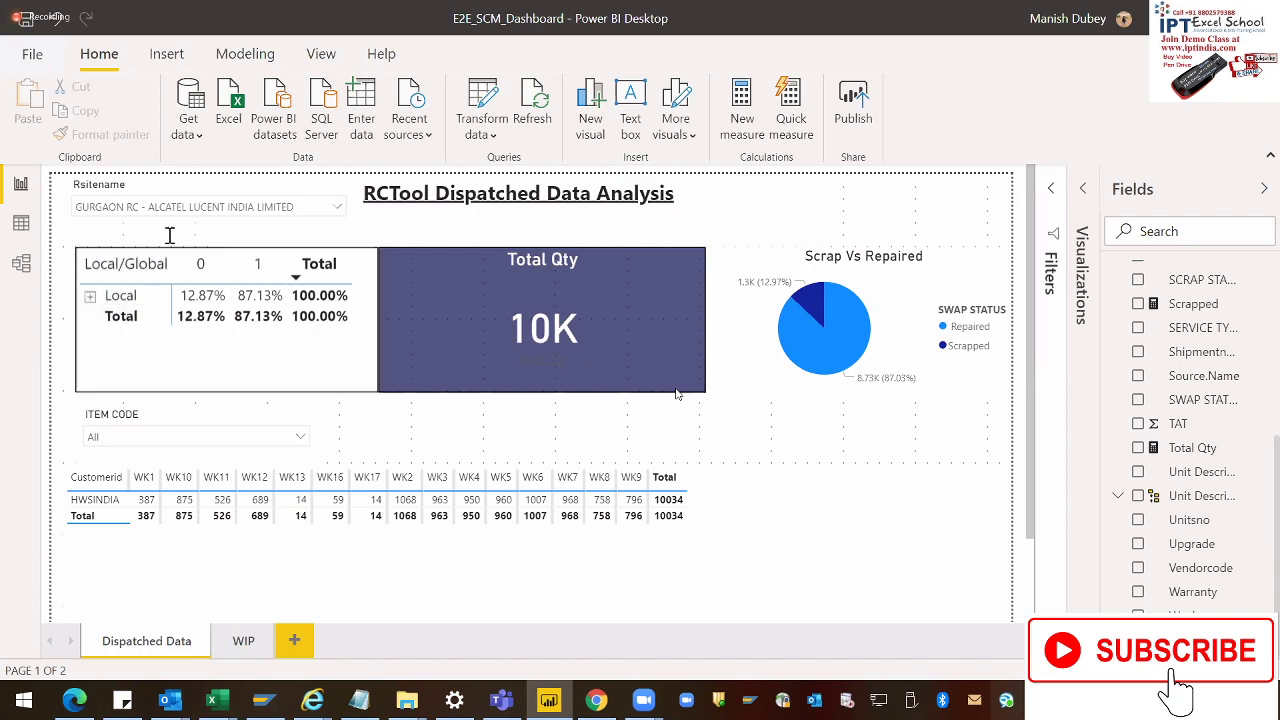
Switch the Rsitename filter to JABIL CIRCUIT (SHANGHAI) CO. LTD, giving 4536 Total Qty.
left_click(338, 212)
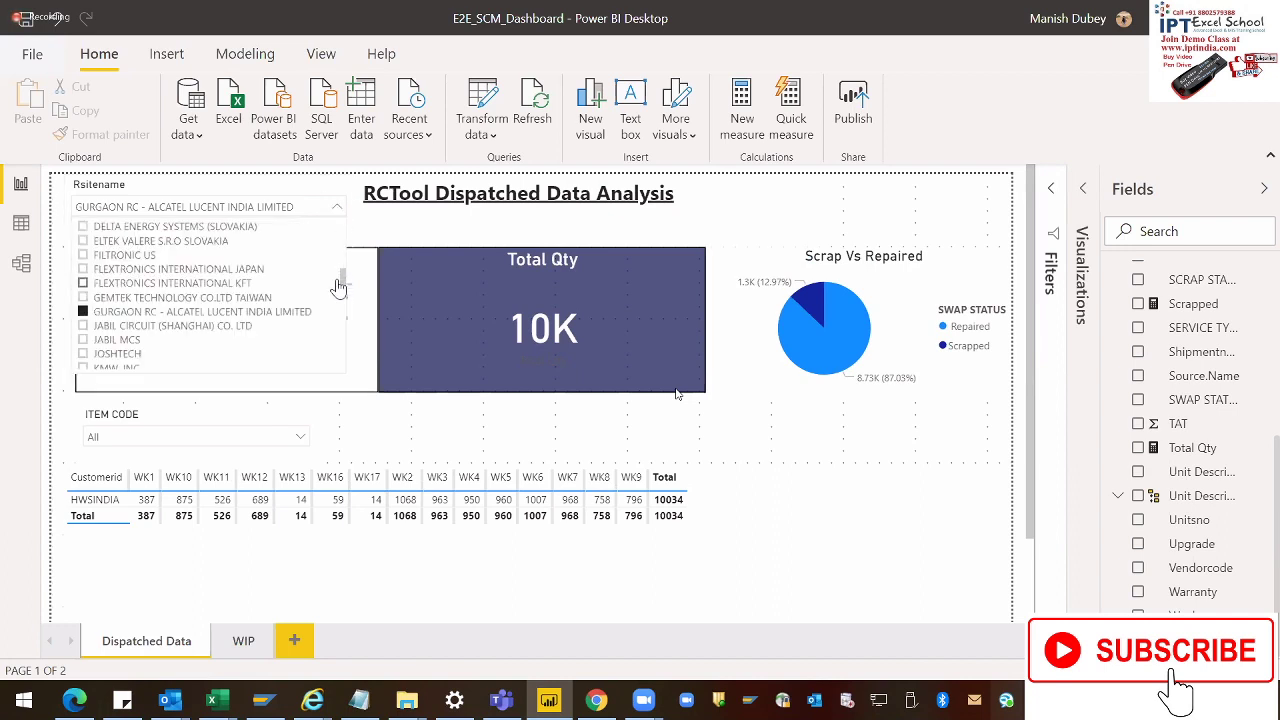
scroll(345, 300, "down", 2)
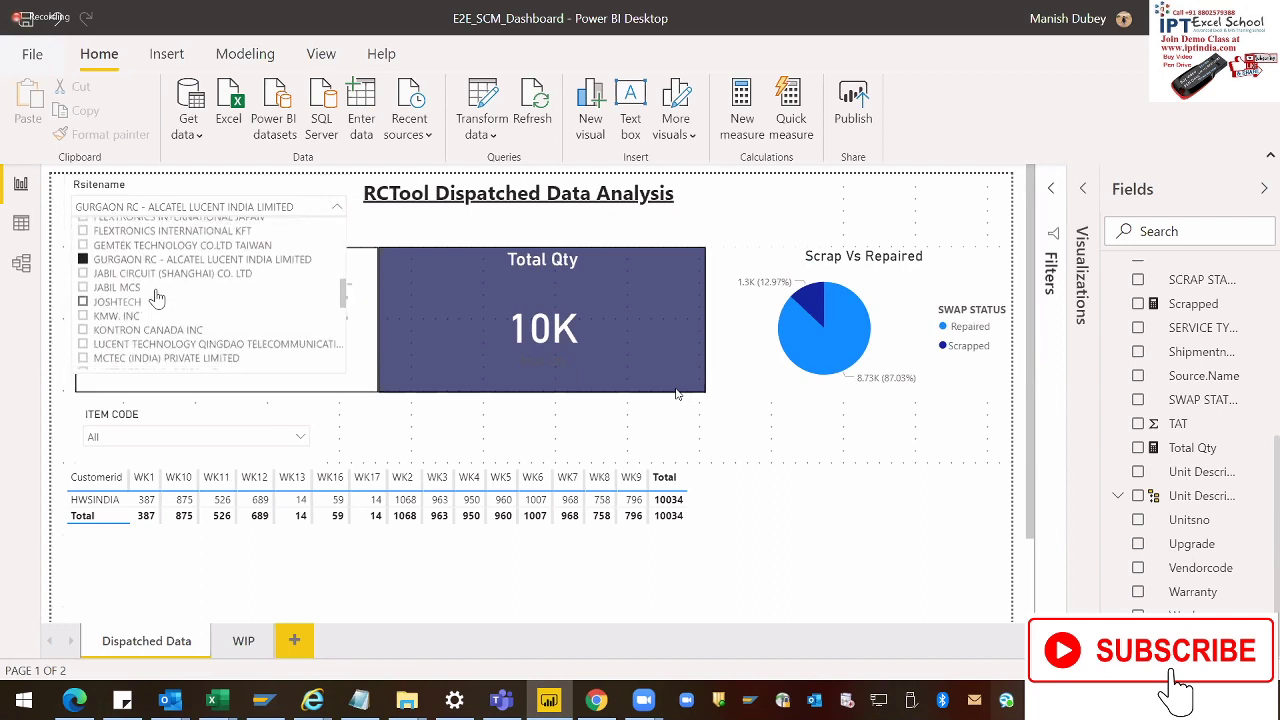
left_click(92, 274)
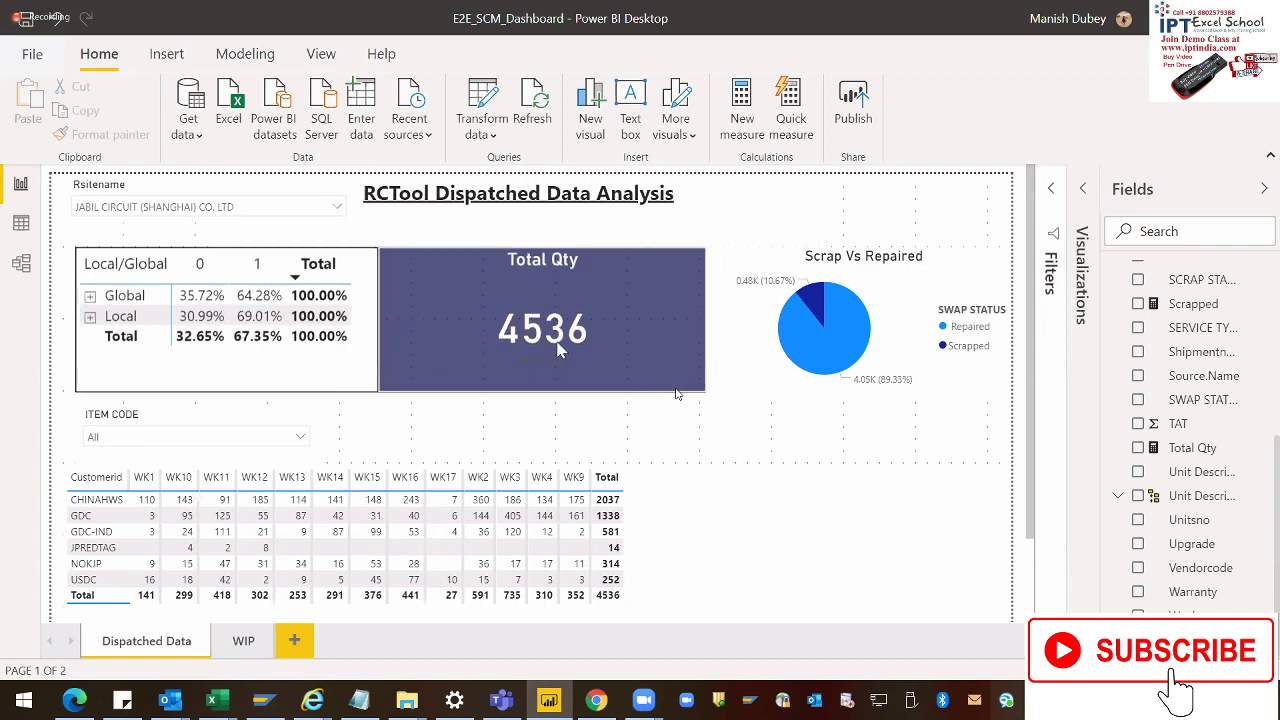
left_click(152, 303)
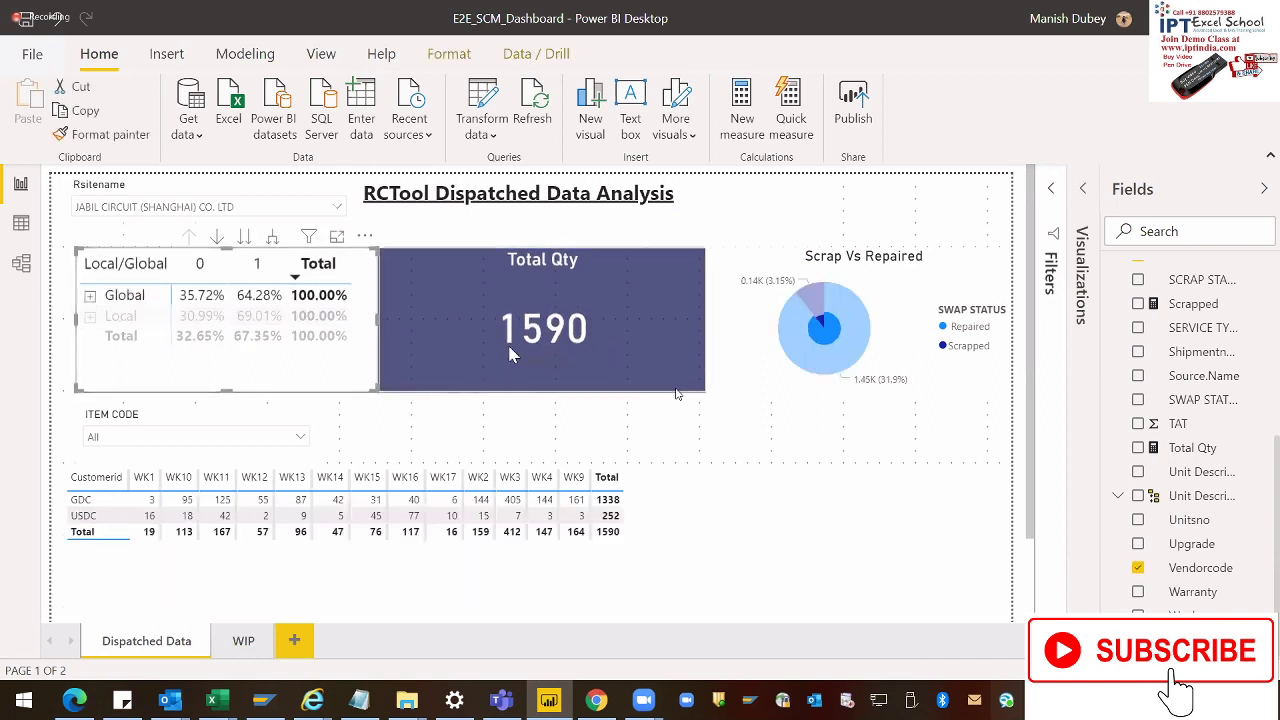
left_click(113, 318)
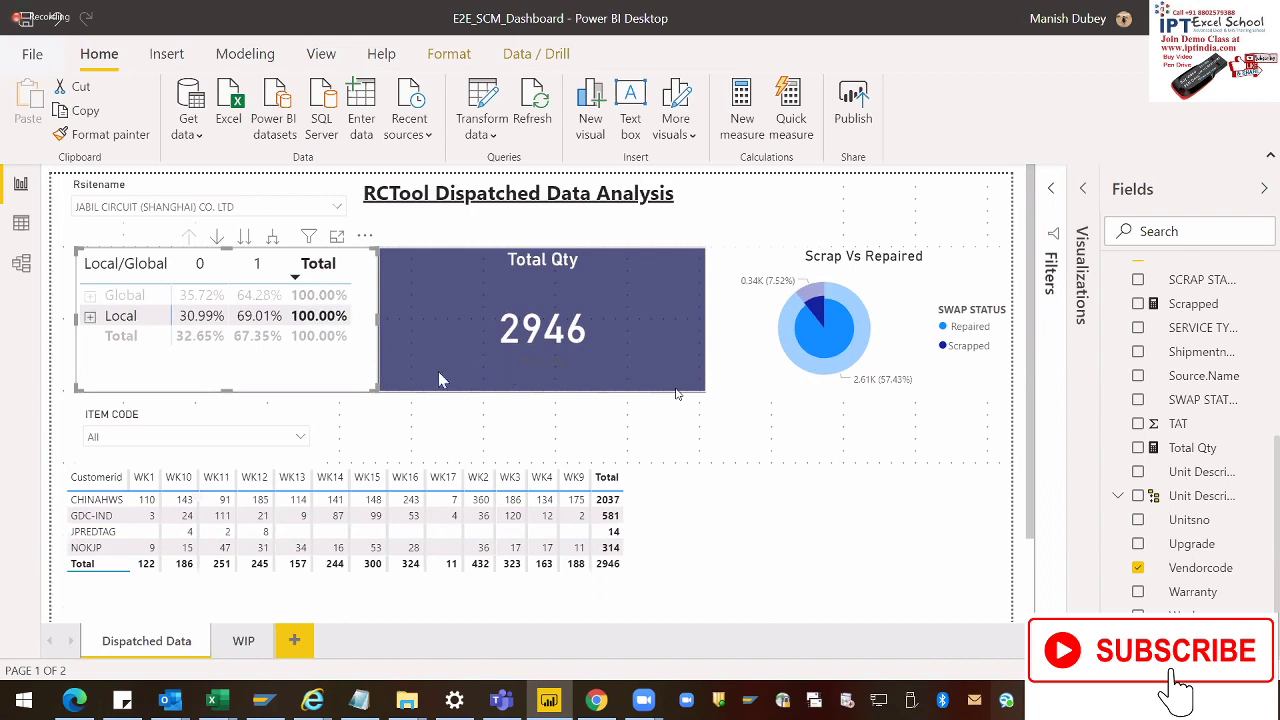
left_click(258, 355)
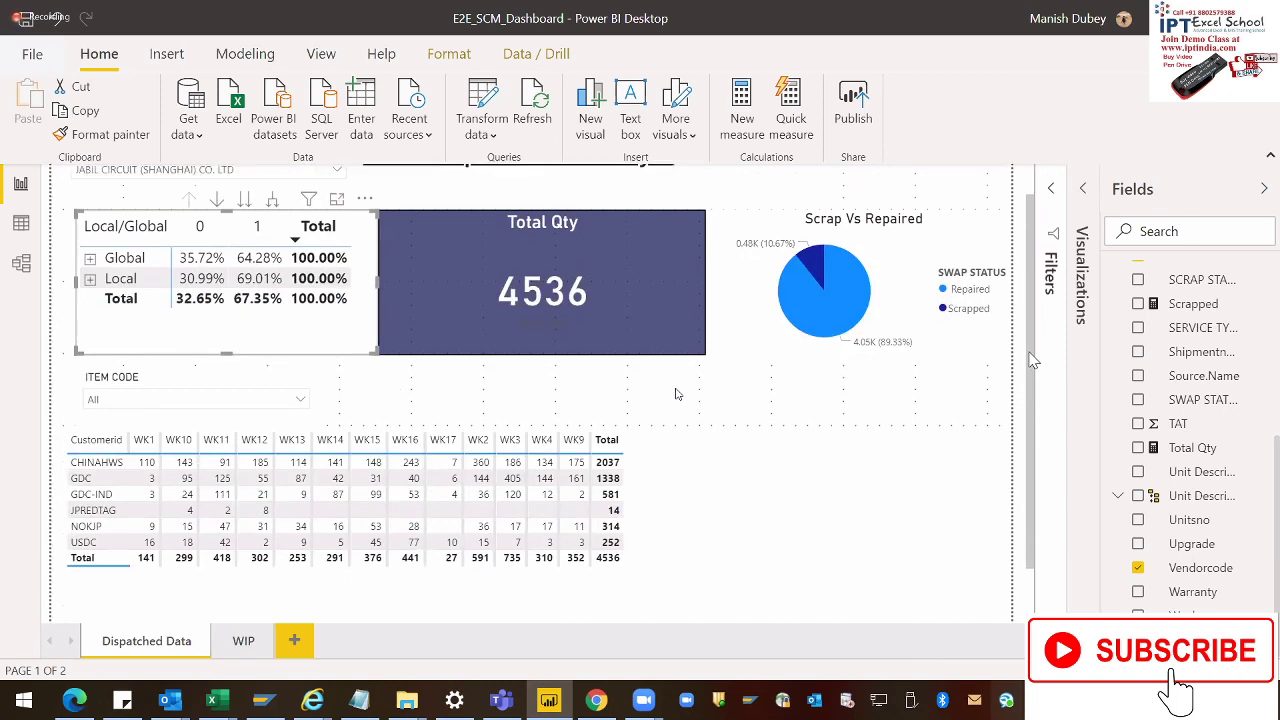
mouse_move(1037, 345)
left_mouse_down()
mouse_move(1033, 360)
mouse_move(1033, 343)
left_mouse_up()
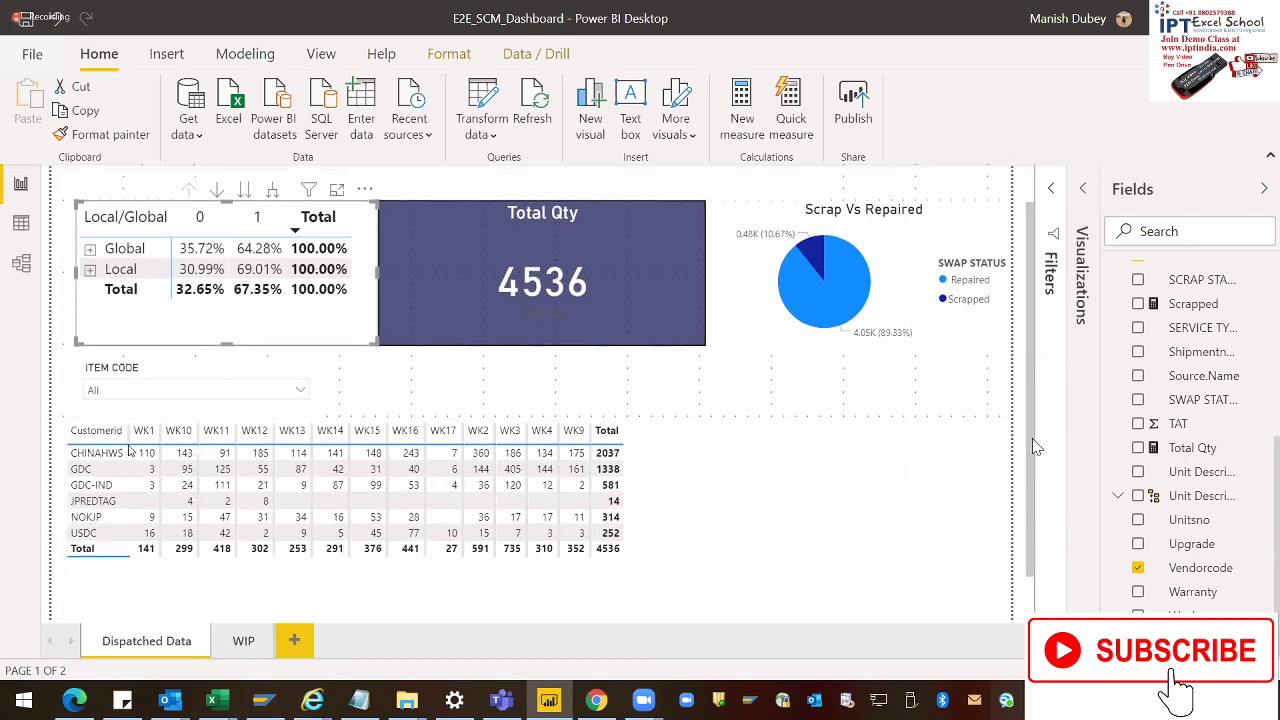
left_click_drag(1037, 372, 1037, 440)
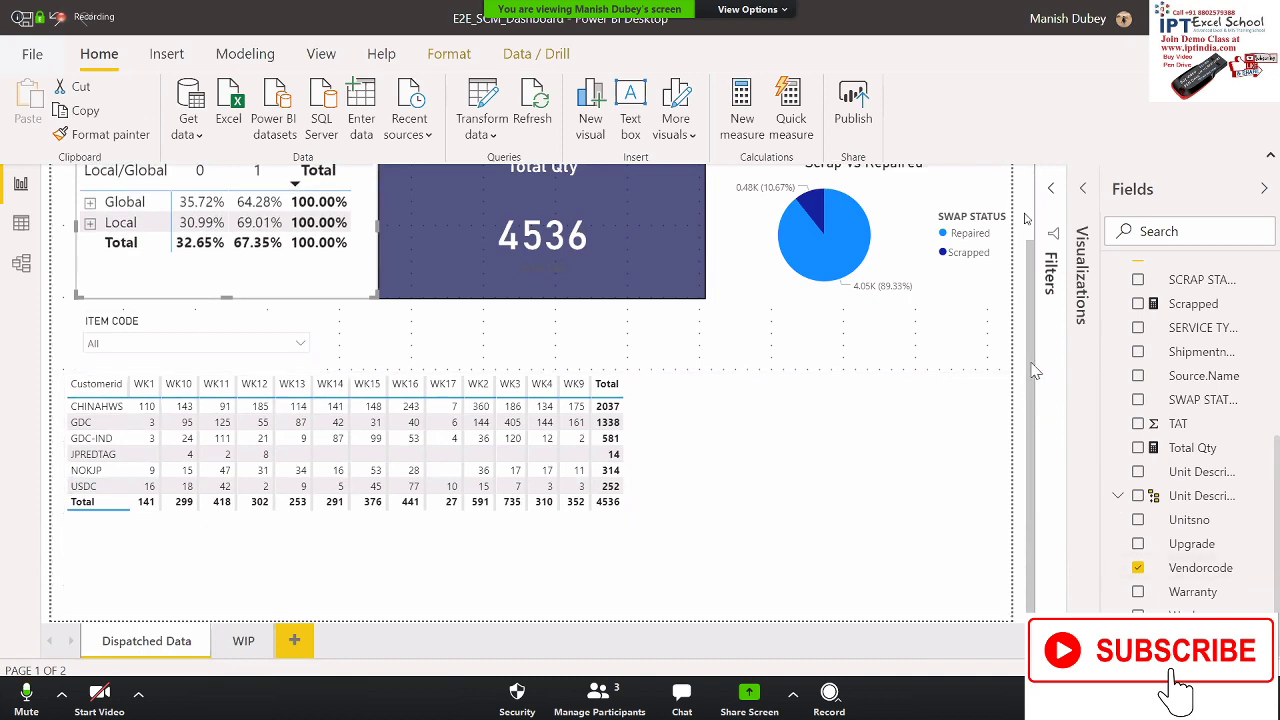
left_click_drag(1032, 364, 1036, 255)
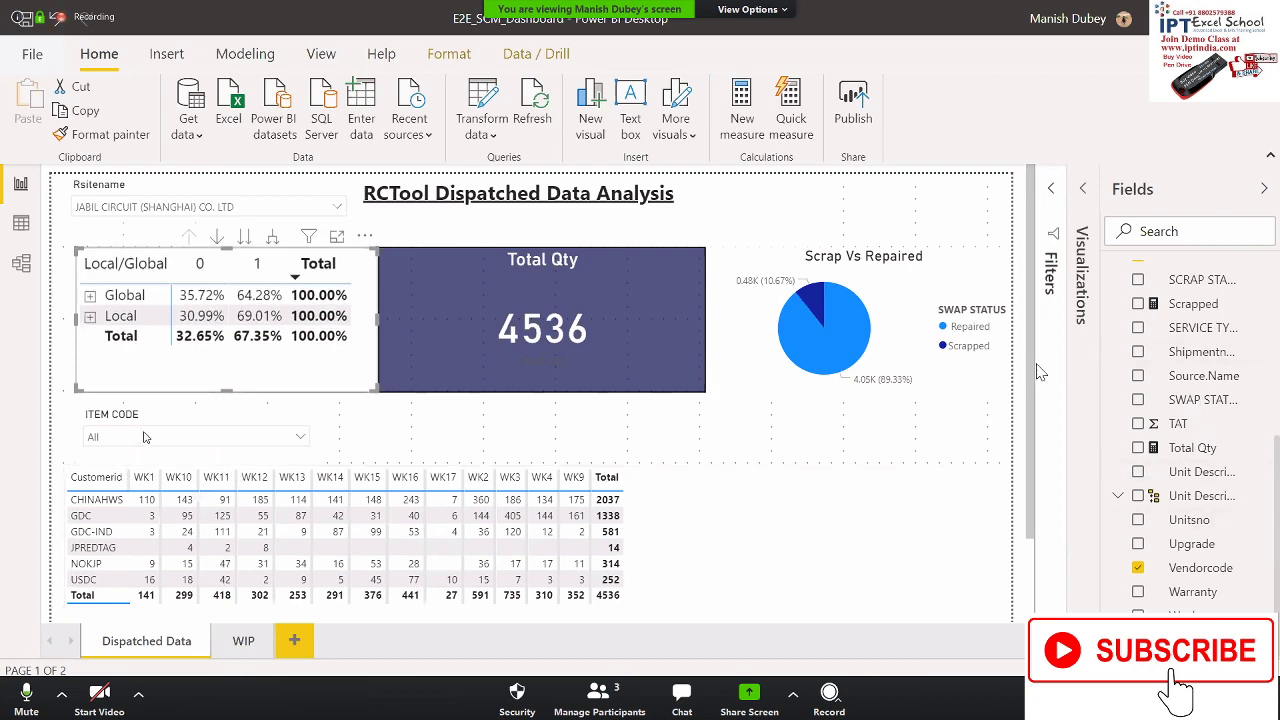
mouse_move(1037, 372)
left_mouse_down()
mouse_move(1037, 425)
mouse_move(1027, 290)
left_mouse_up()
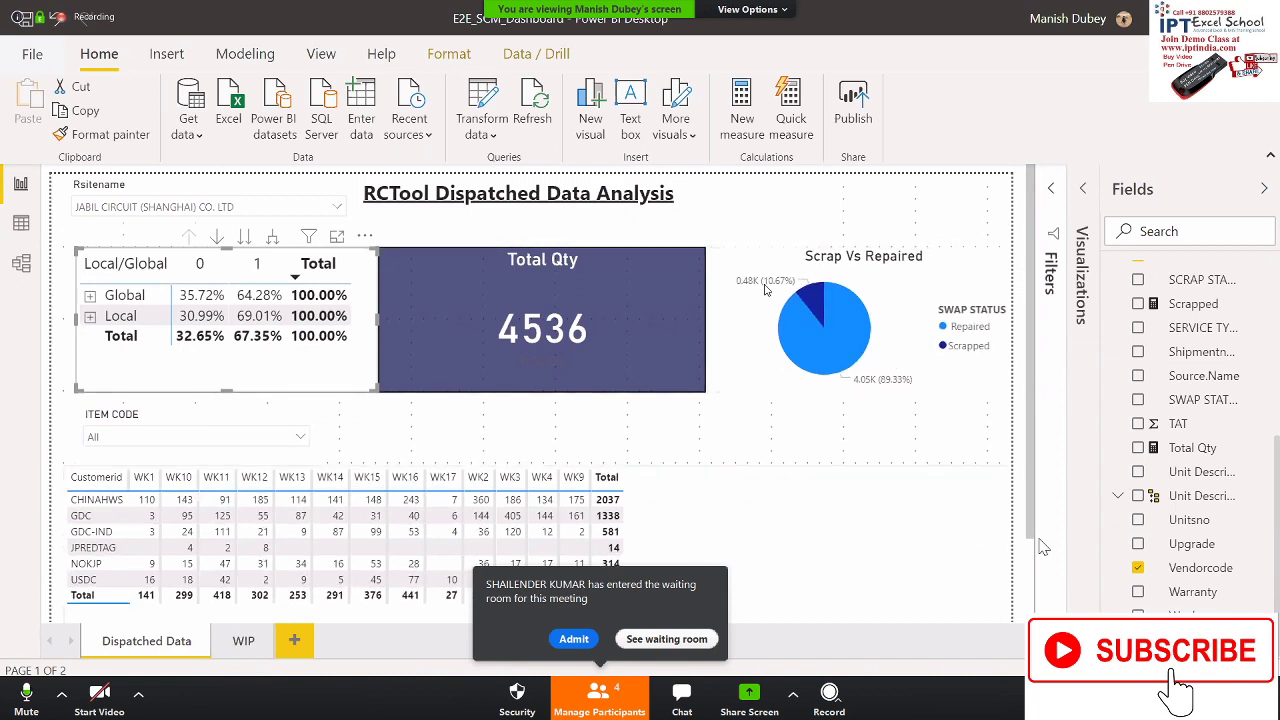
left_click_drag(1035, 415, 1035, 447)
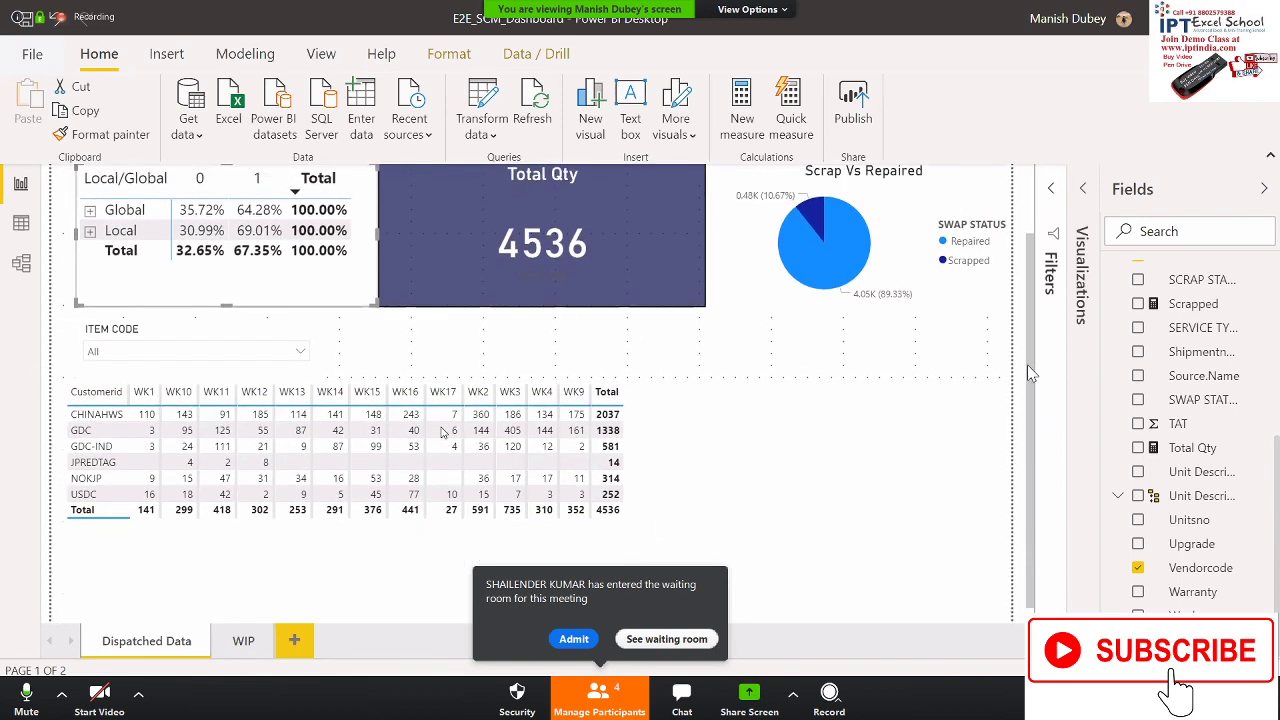
left_click_drag(1035, 447, 1032, 357)
left_click(574, 638)
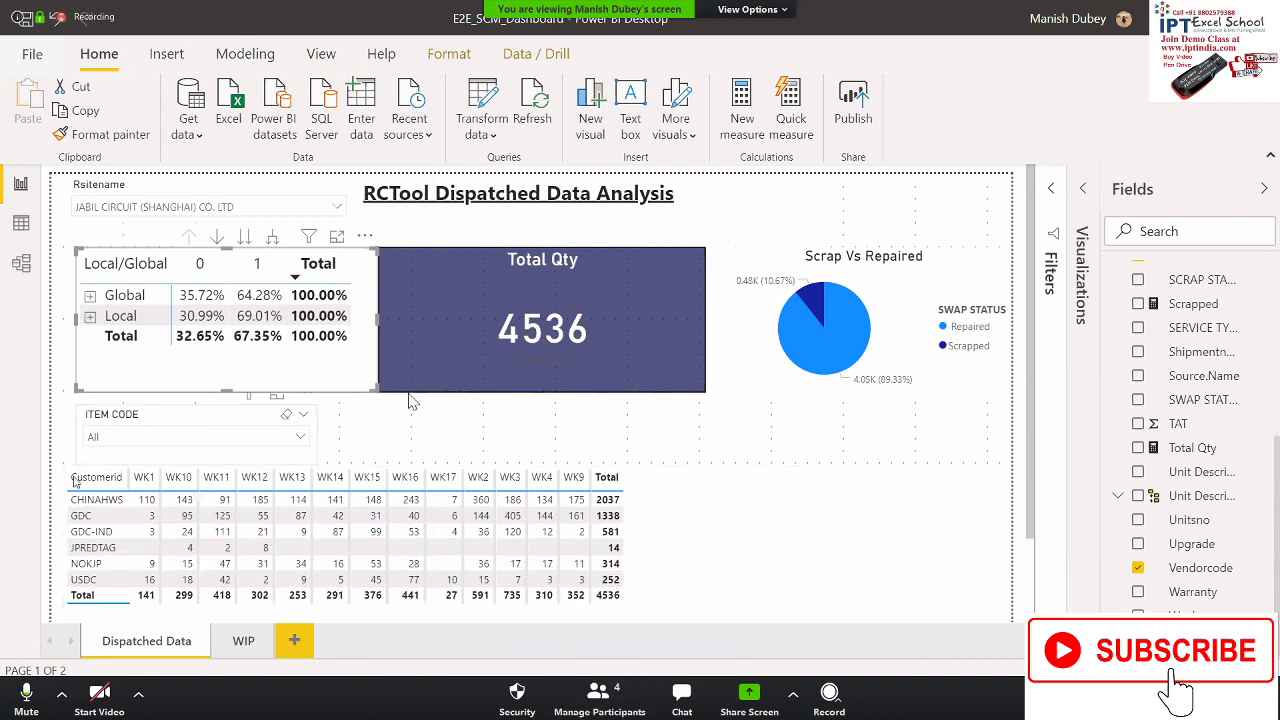
Move the ITEM CODE slicer top-right, filter to item 473095A, and view the dispatched data table.
mouse_move(245, 432)
left_mouse_down()
mouse_move(850, 188)
mouse_move(899, 189)
left_mouse_up()
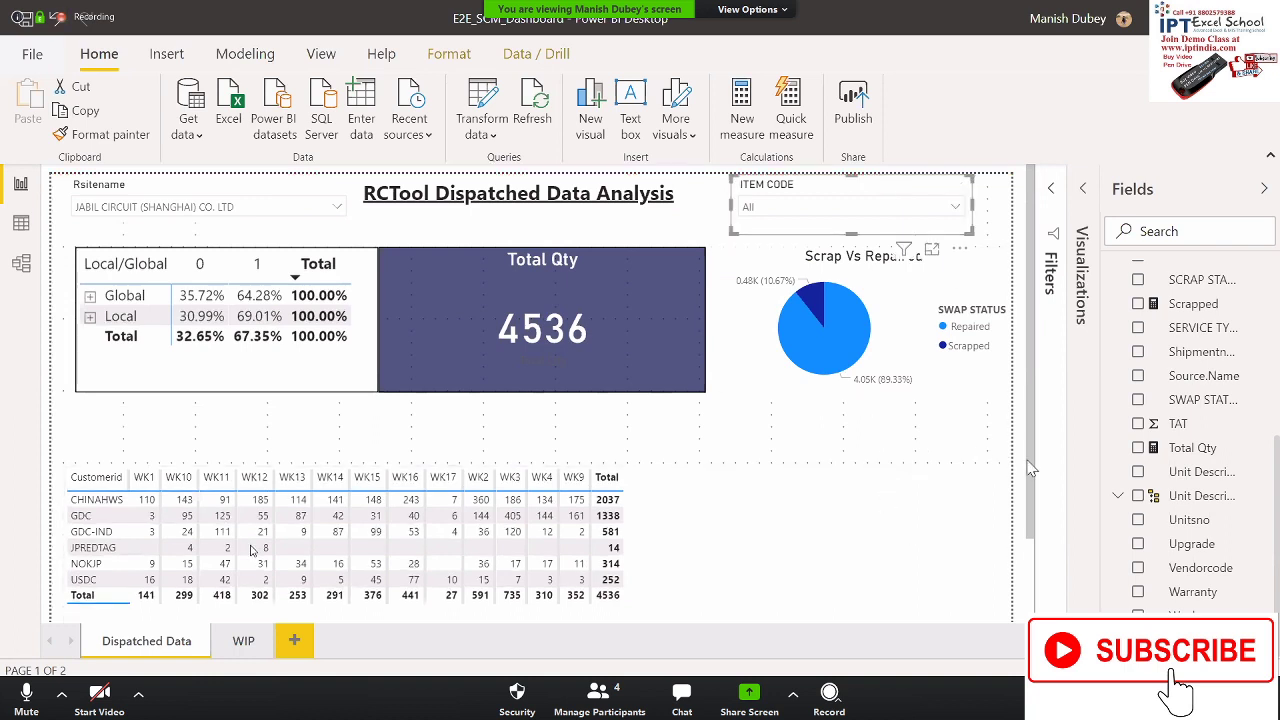
left_click(573, 429)
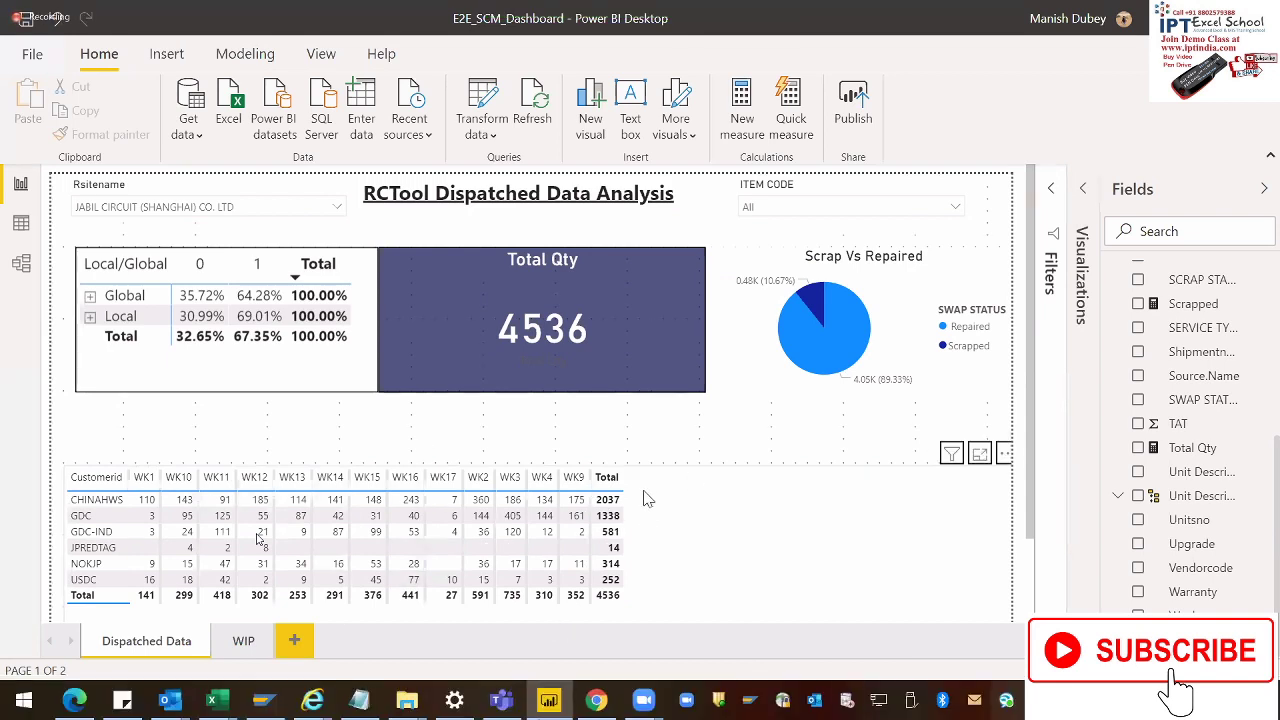
left_click(956, 211)
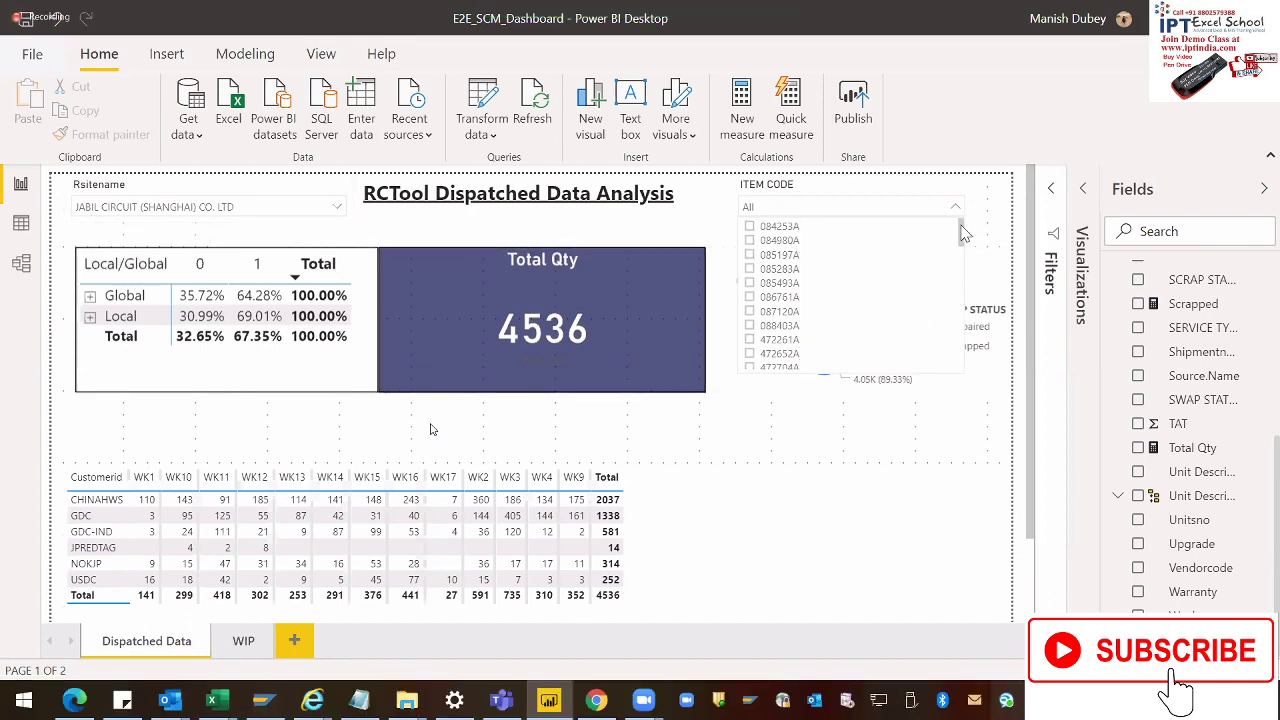
mouse_move(963, 233)
left_mouse_down()
mouse_move(960, 420)
mouse_move(950, 345)
mouse_move(945, 372)
left_mouse_up()
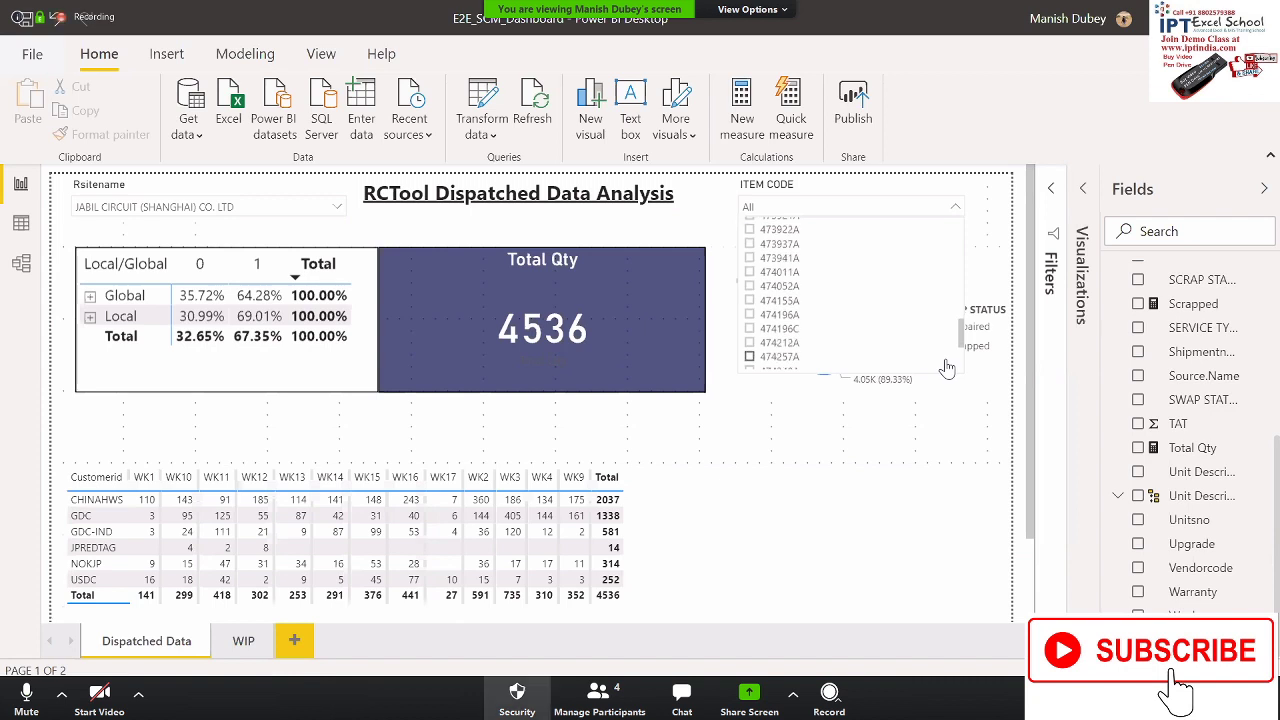
left_click(597, 697)
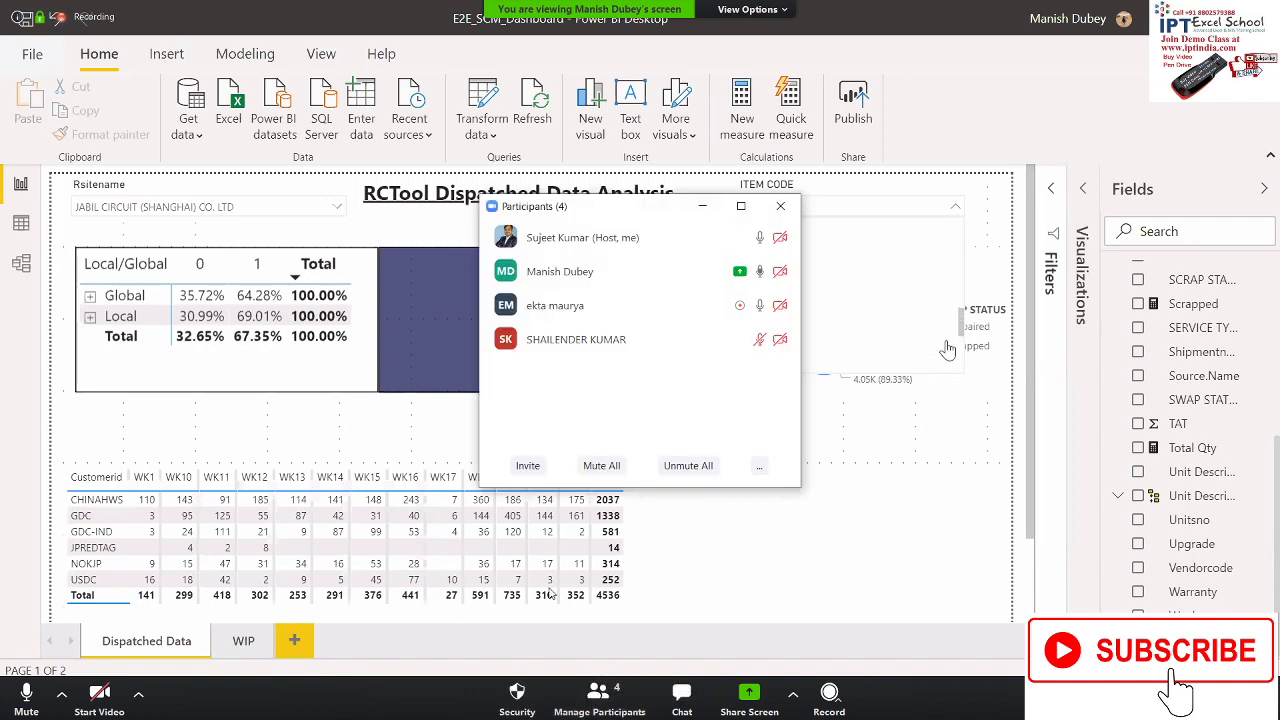
left_click_drag(961, 347, 962, 325)
left_click(781, 207)
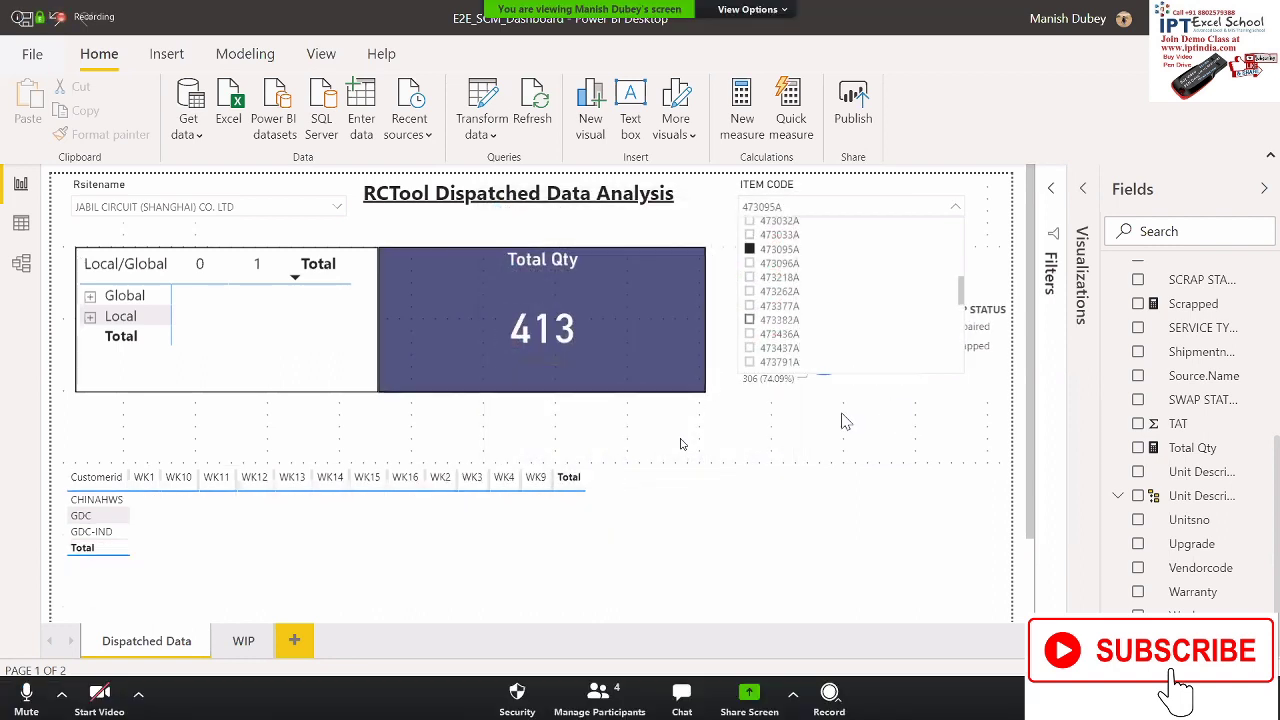
left_click(938, 463)
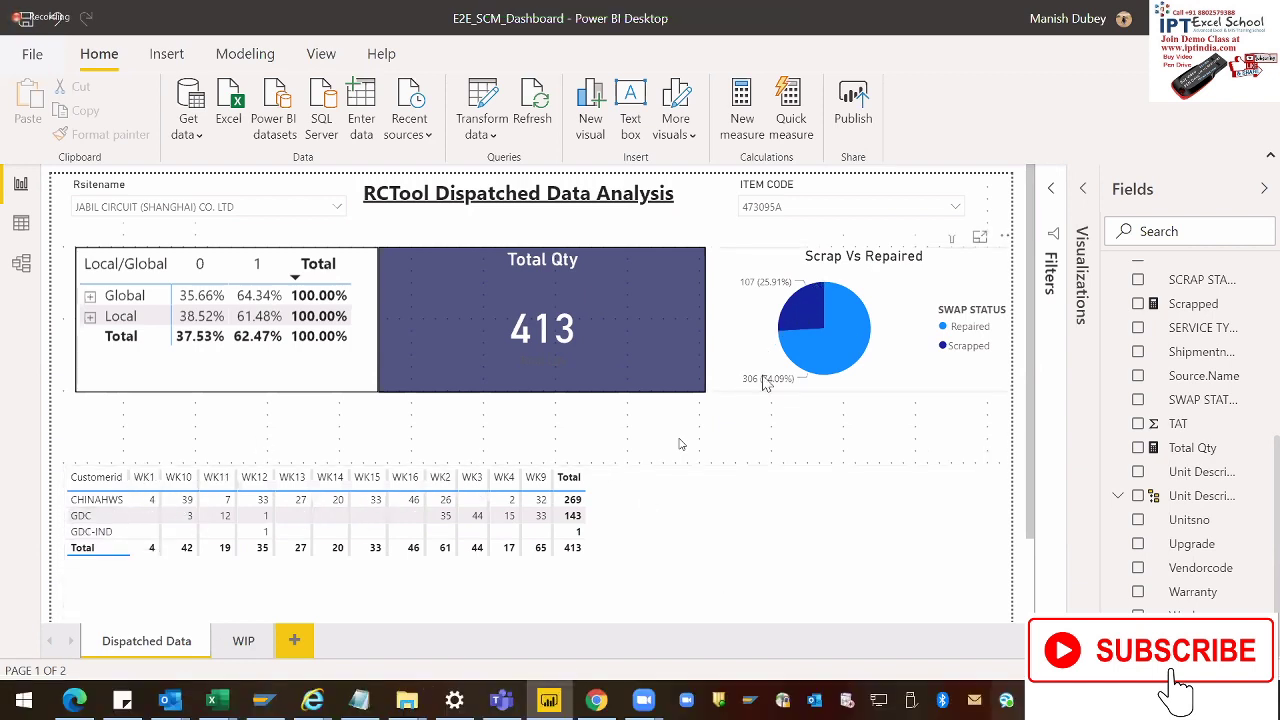
mouse_move(833, 313)
left_click(21, 230)
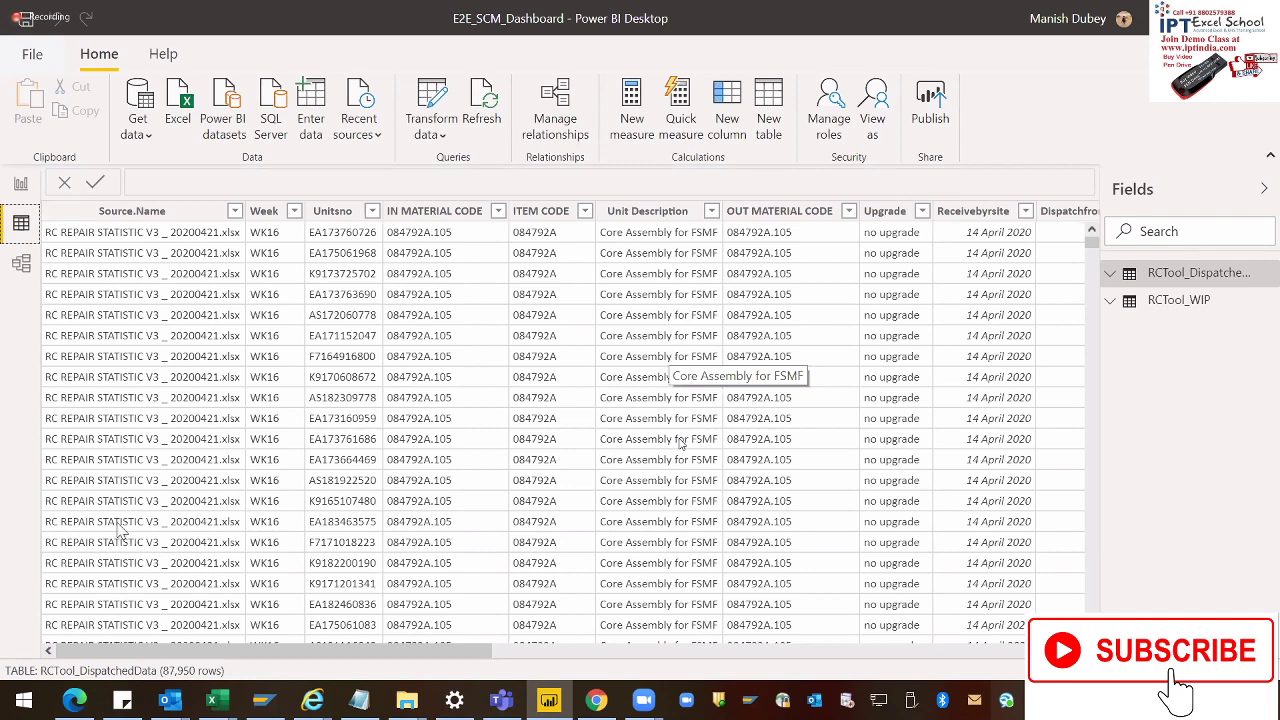
Go back to the report page, now showing 413 Total Qty for item 473095A.
left_click(20, 185)
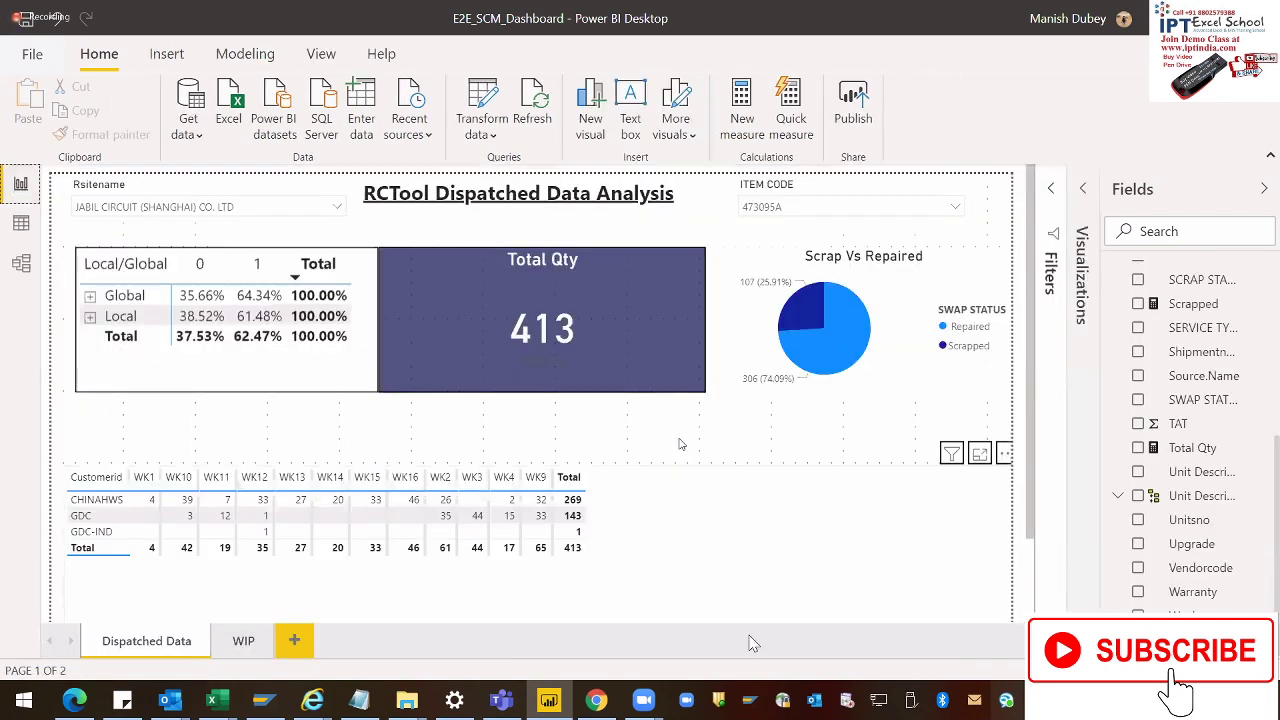
left_click(20, 222)
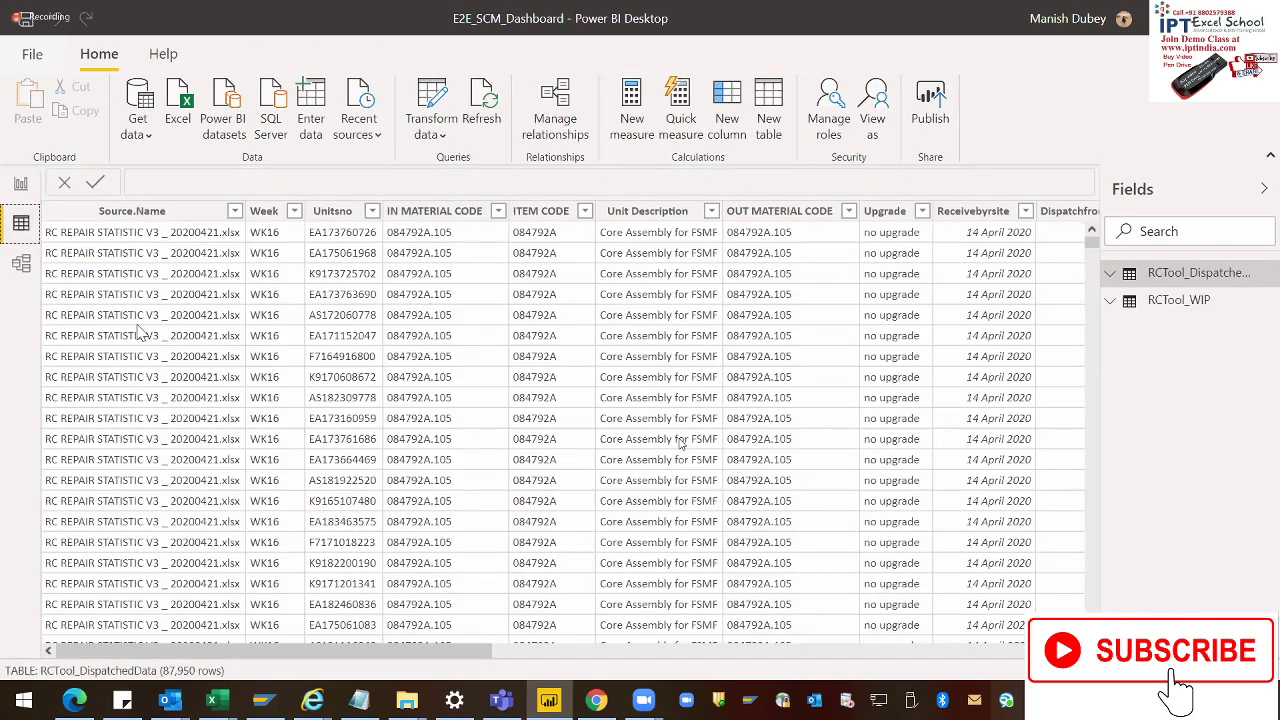
left_click(20, 185)
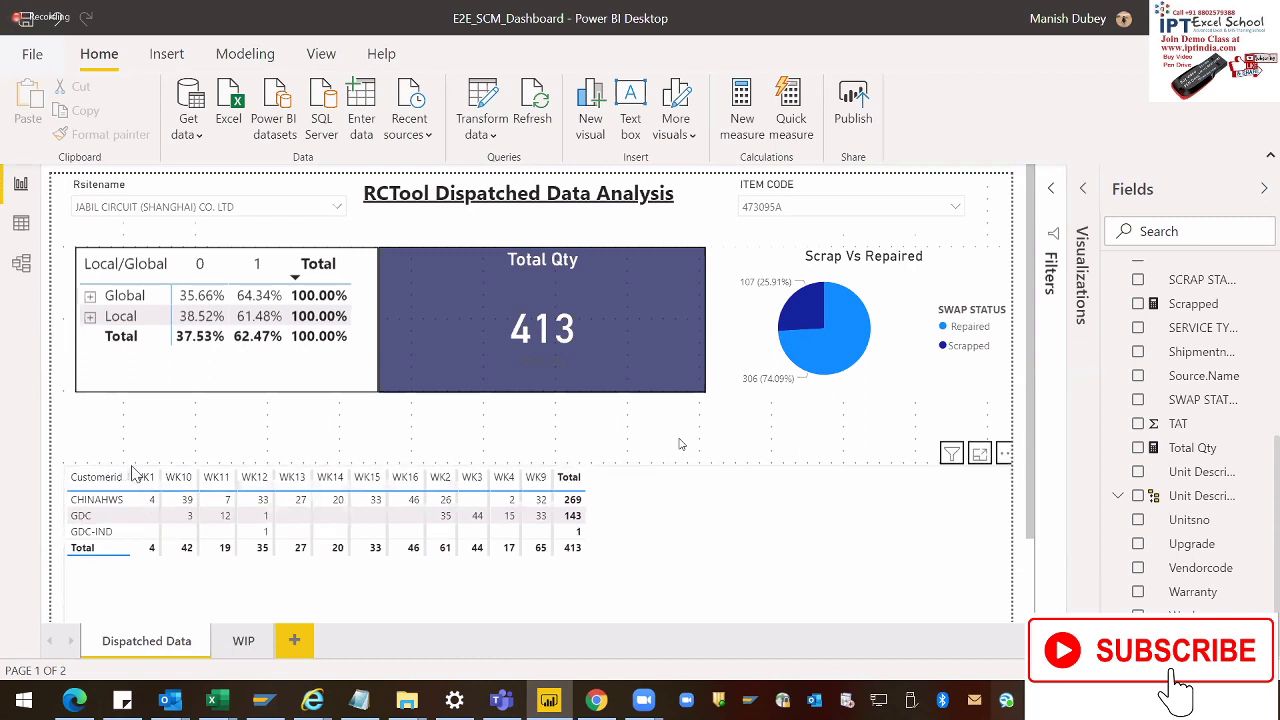
left_click(403, 480)
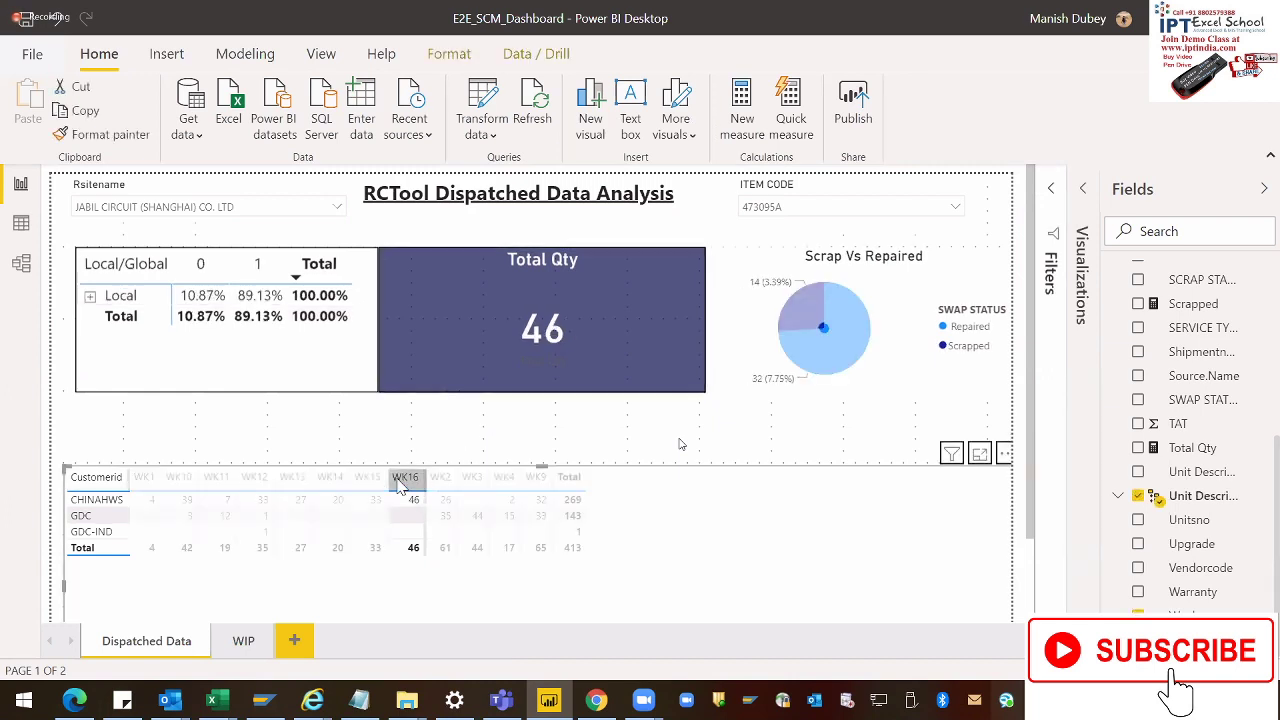
right_click(401, 484)
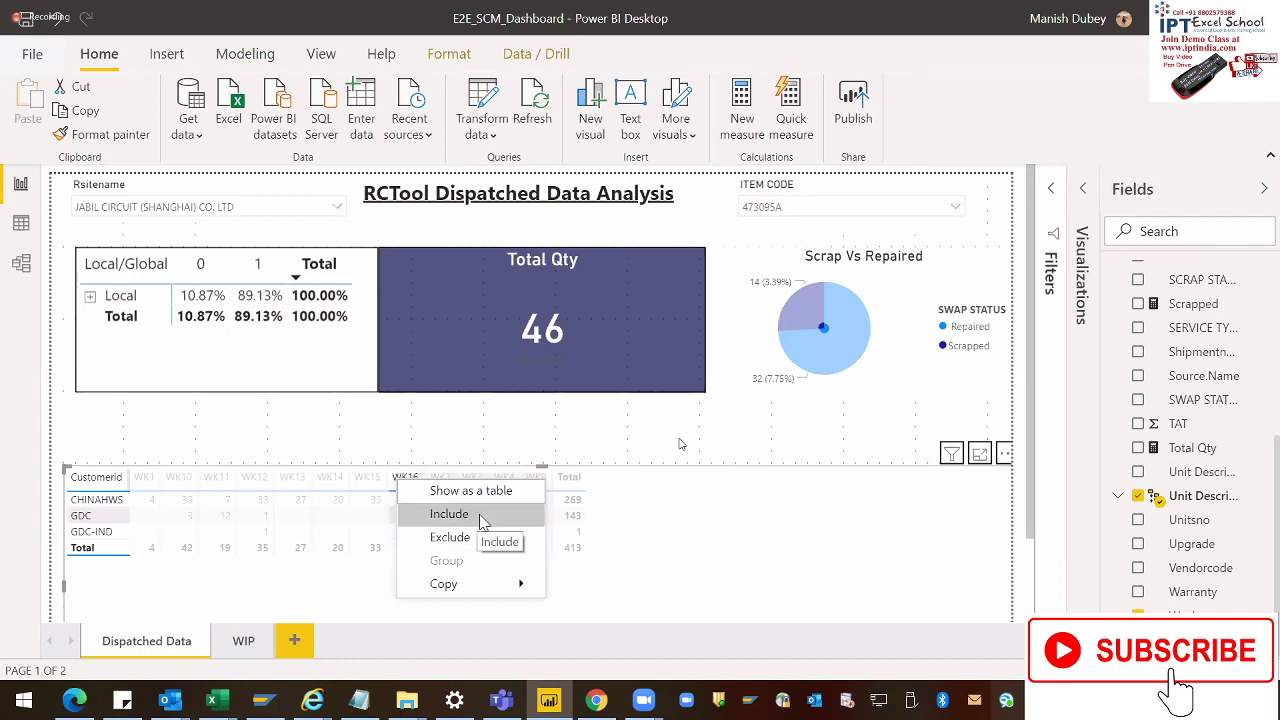
mouse_move(480, 588)
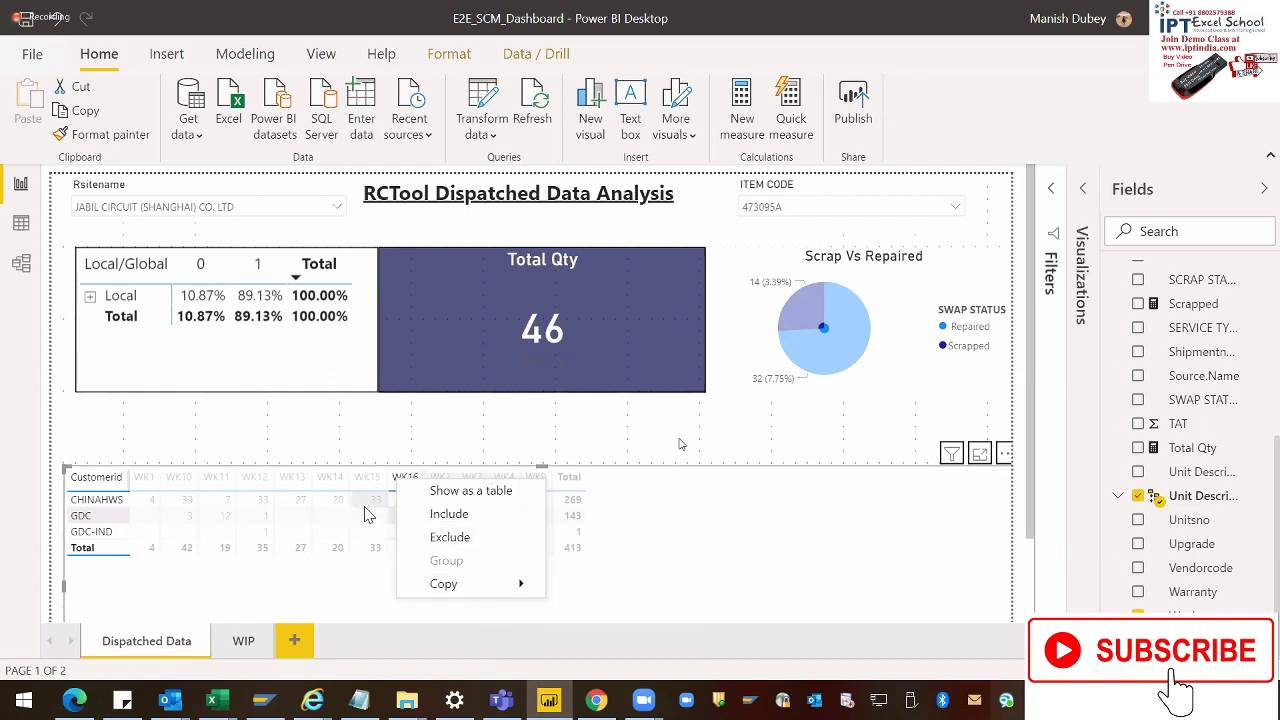
left_click(757, 546)
left_click(466, 534)
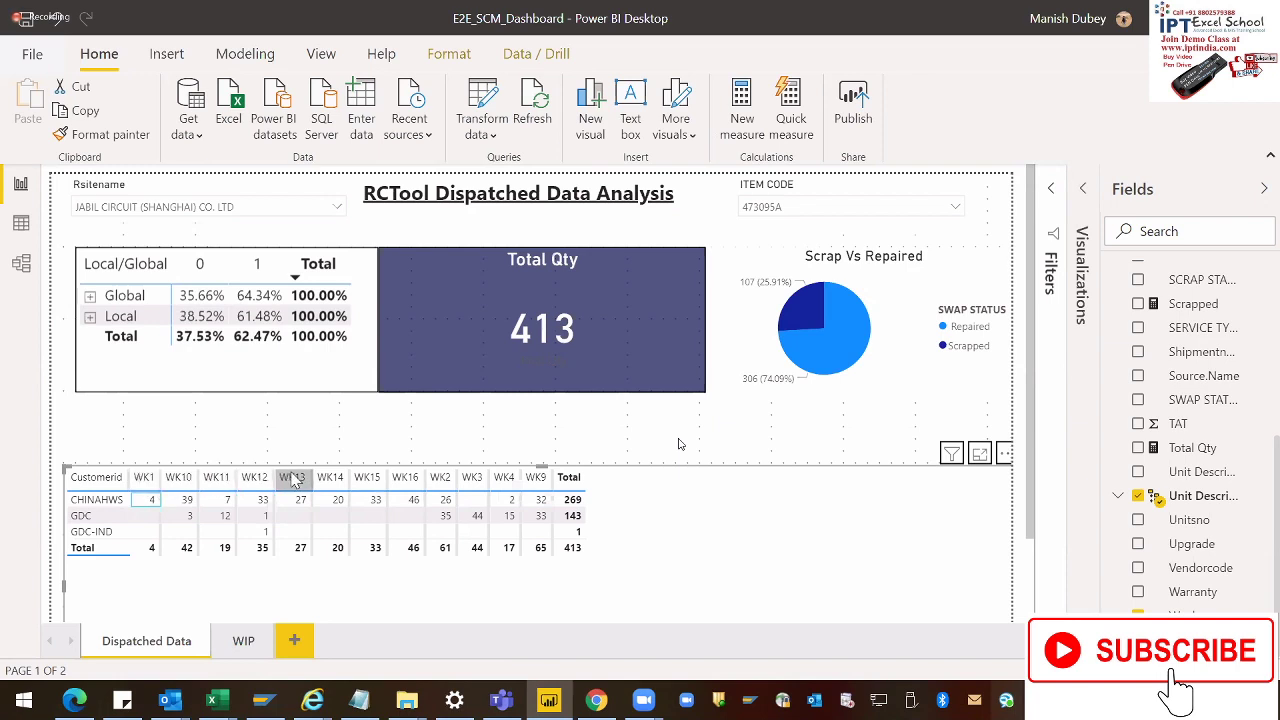
left_click(444, 505)
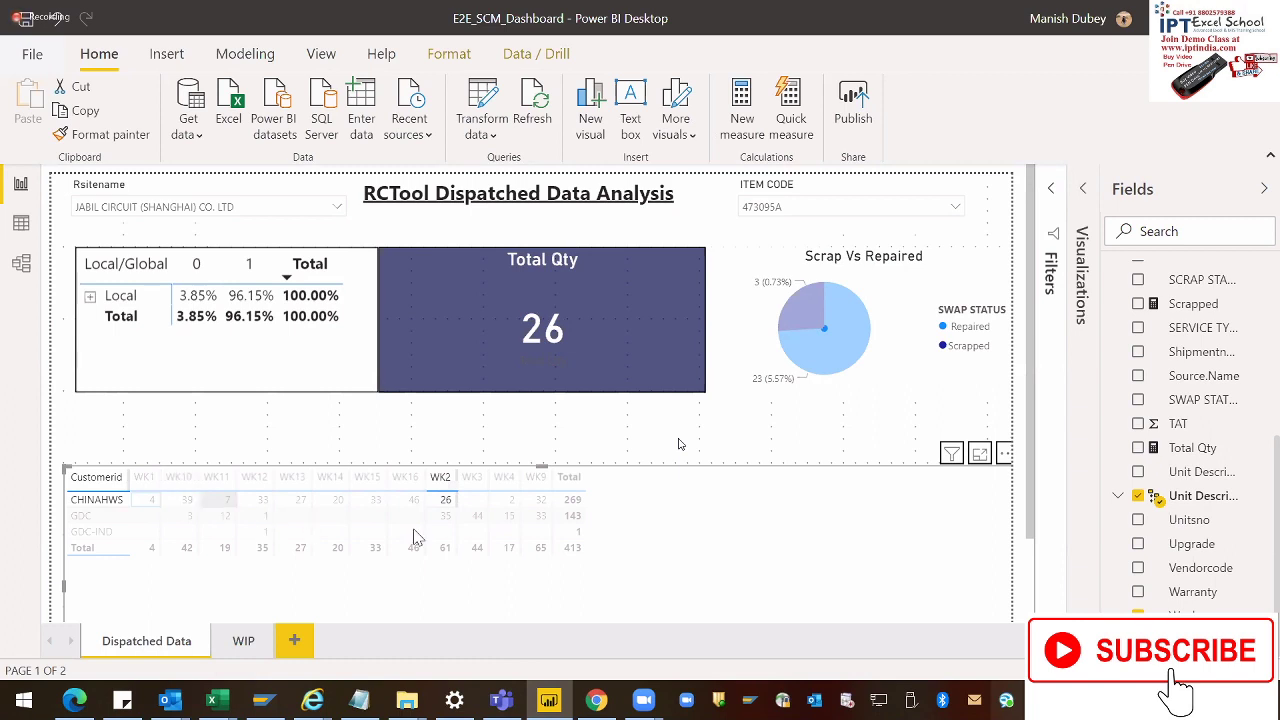
left_click(450, 519)
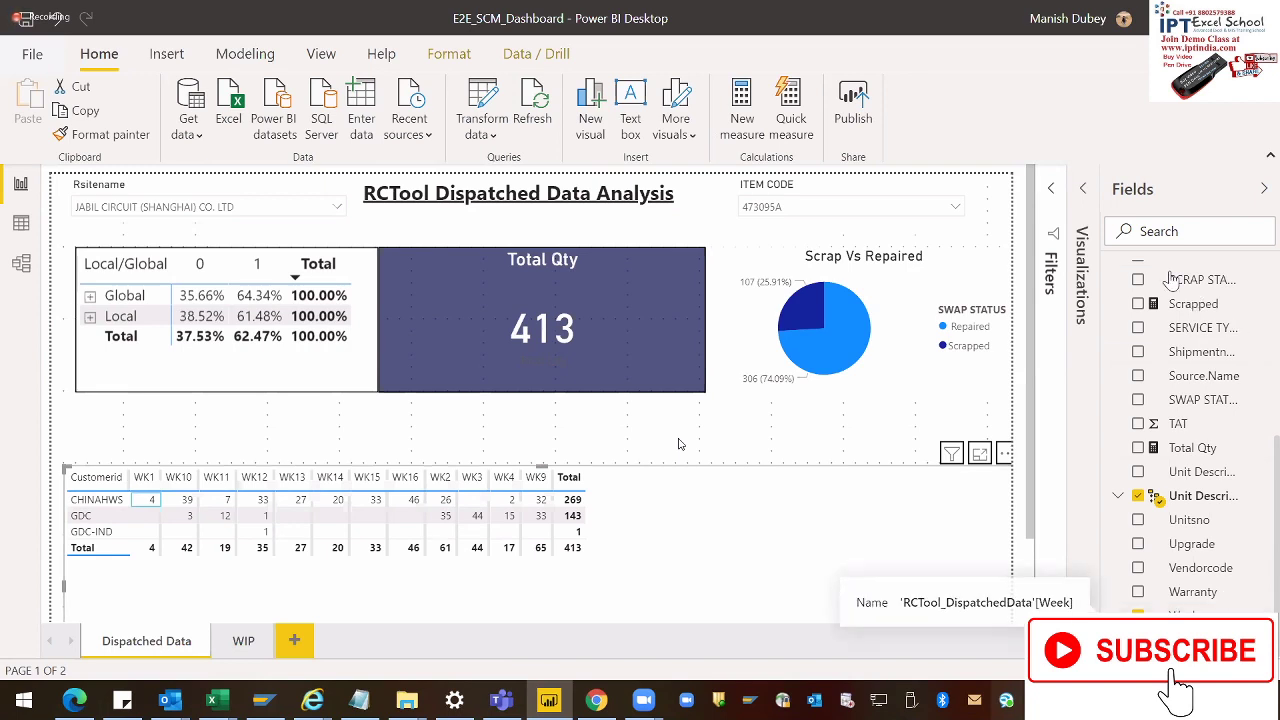
Scroll the dispatched data to SWAP STATUS and list its values: Blank, Repaired, Scrapped, swapped.
left_click(22, 229)
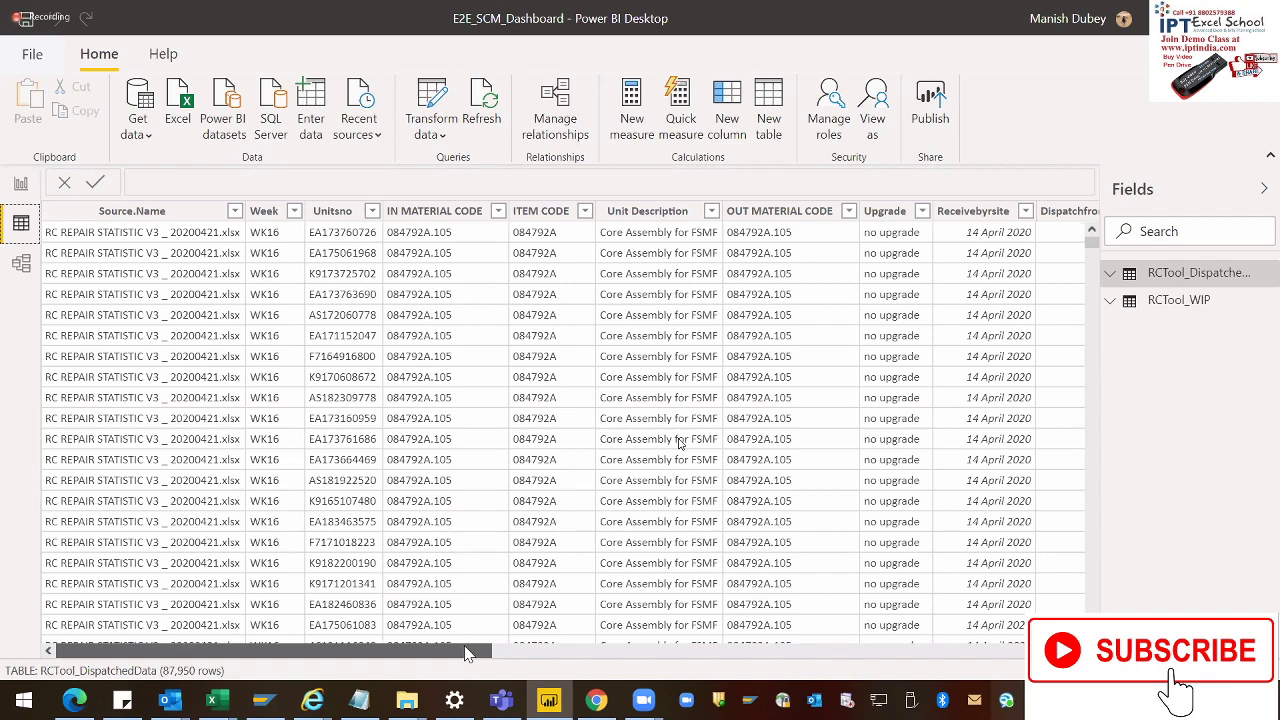
scroll(465, 652, "right", 2)
scroll(465, 652, "right", 2)
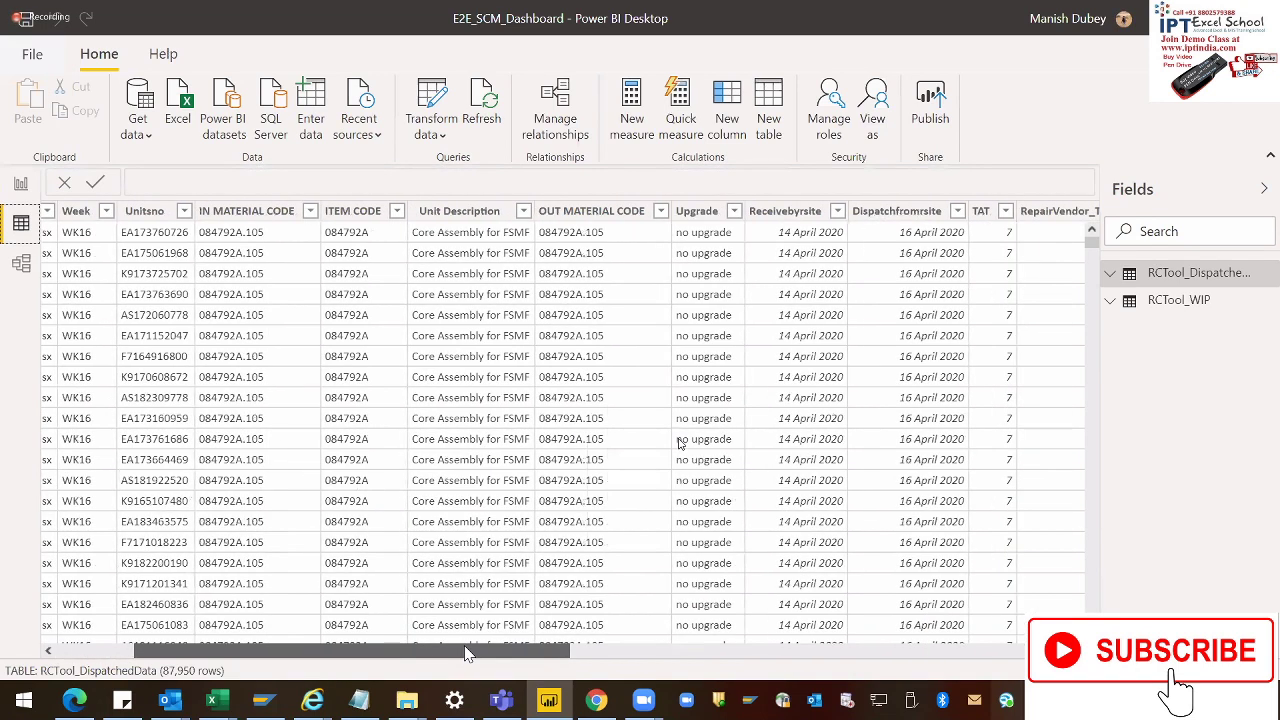
scroll(465, 652, "right", 5)
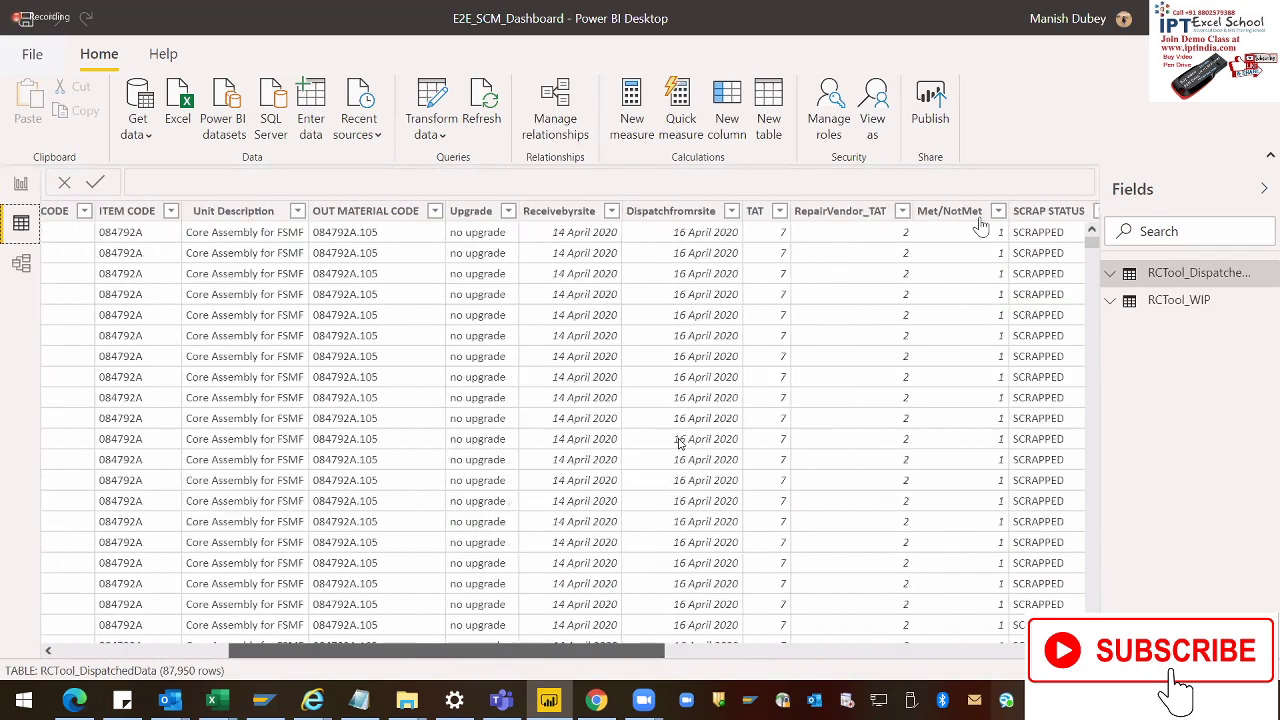
scroll(980, 222, "right", 5)
left_click(969, 212)
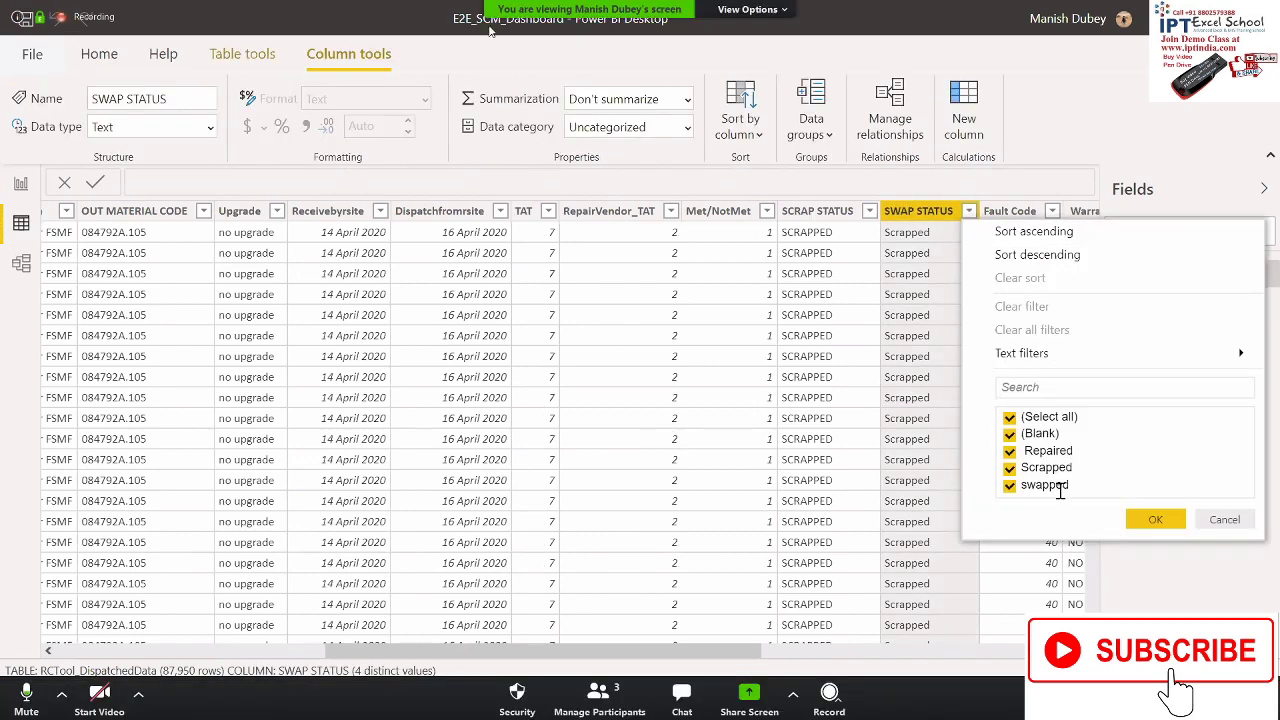
key("Escape")
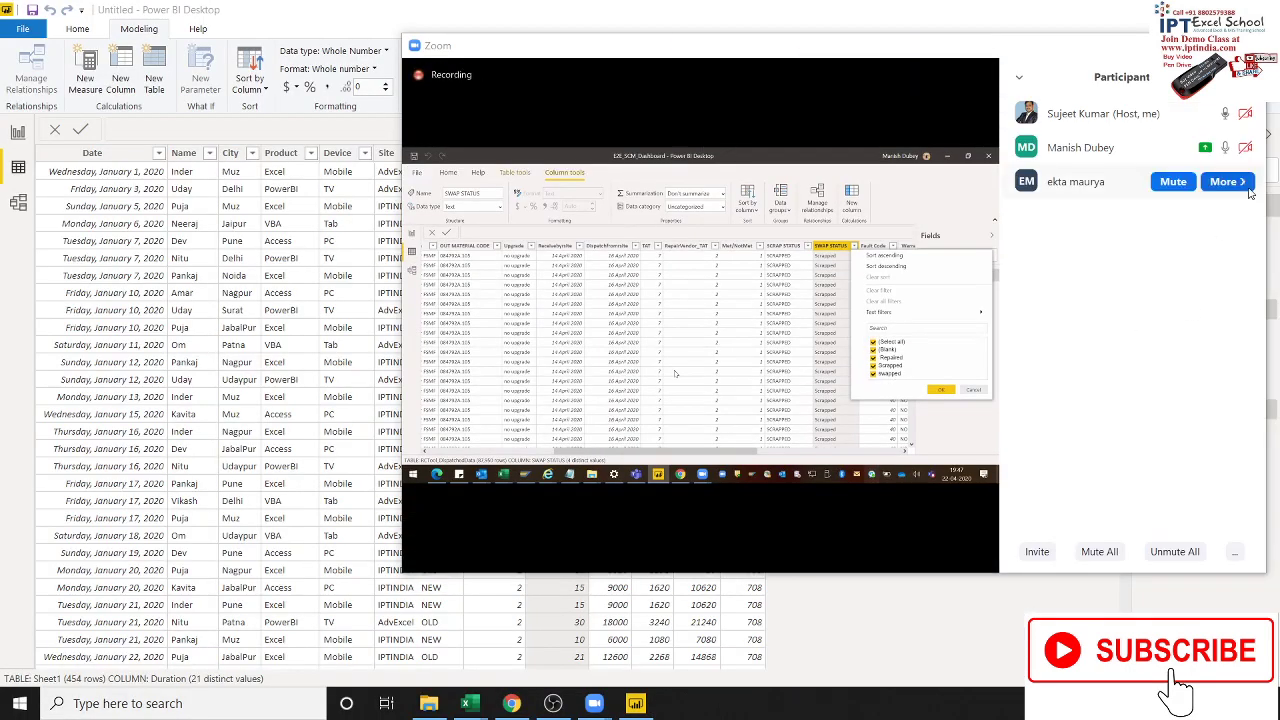
Stop the participant's screen share in Zoom and share your own screen instead.
left_click(1247, 187)
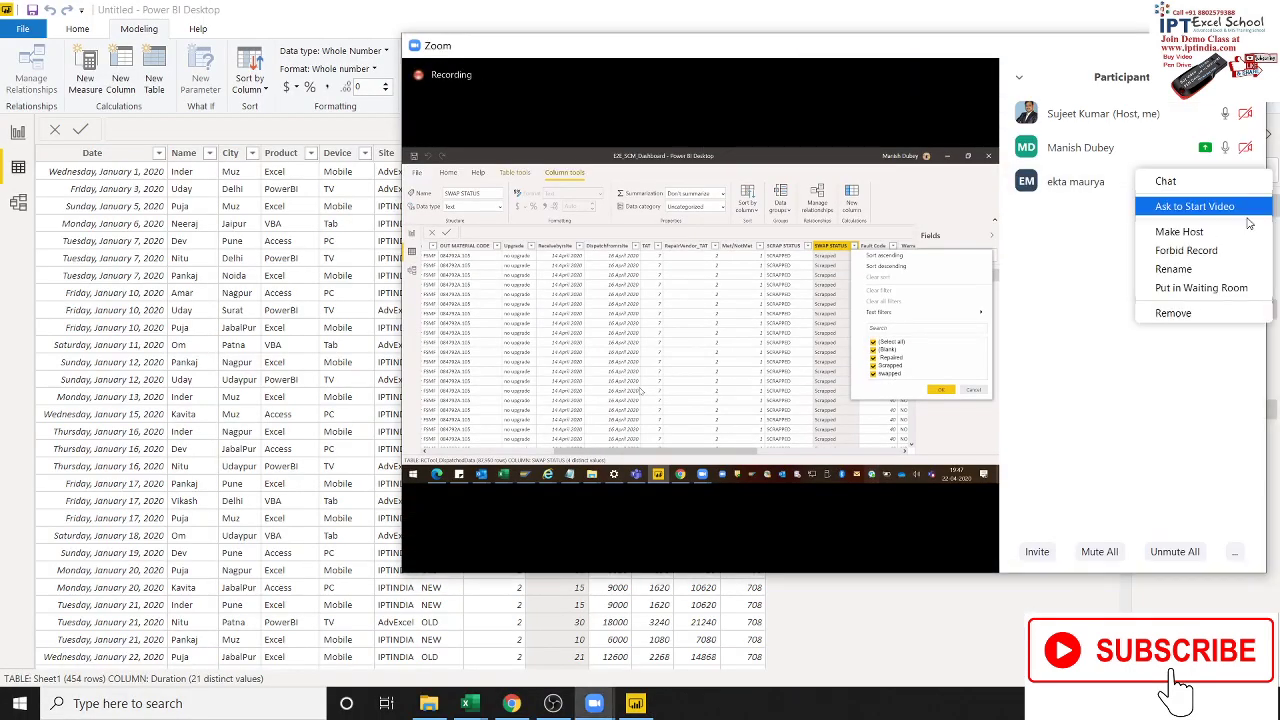
left_click(1095, 268)
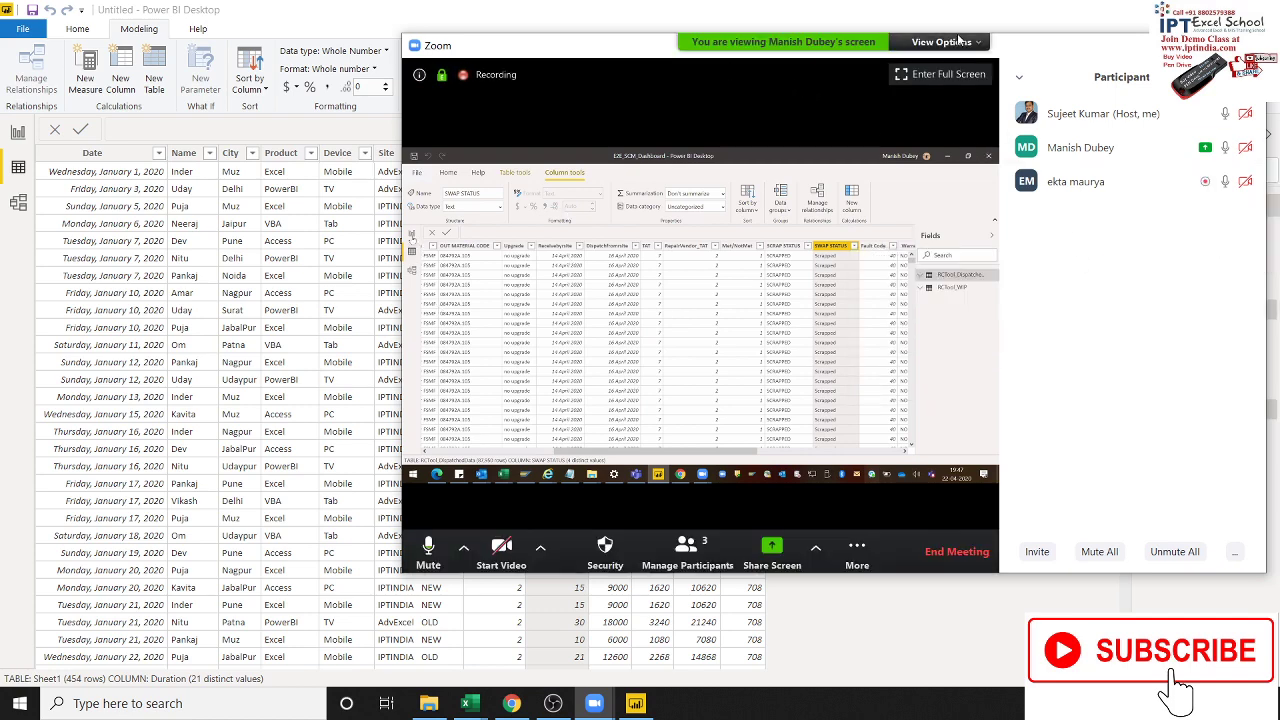
left_click(958, 41)
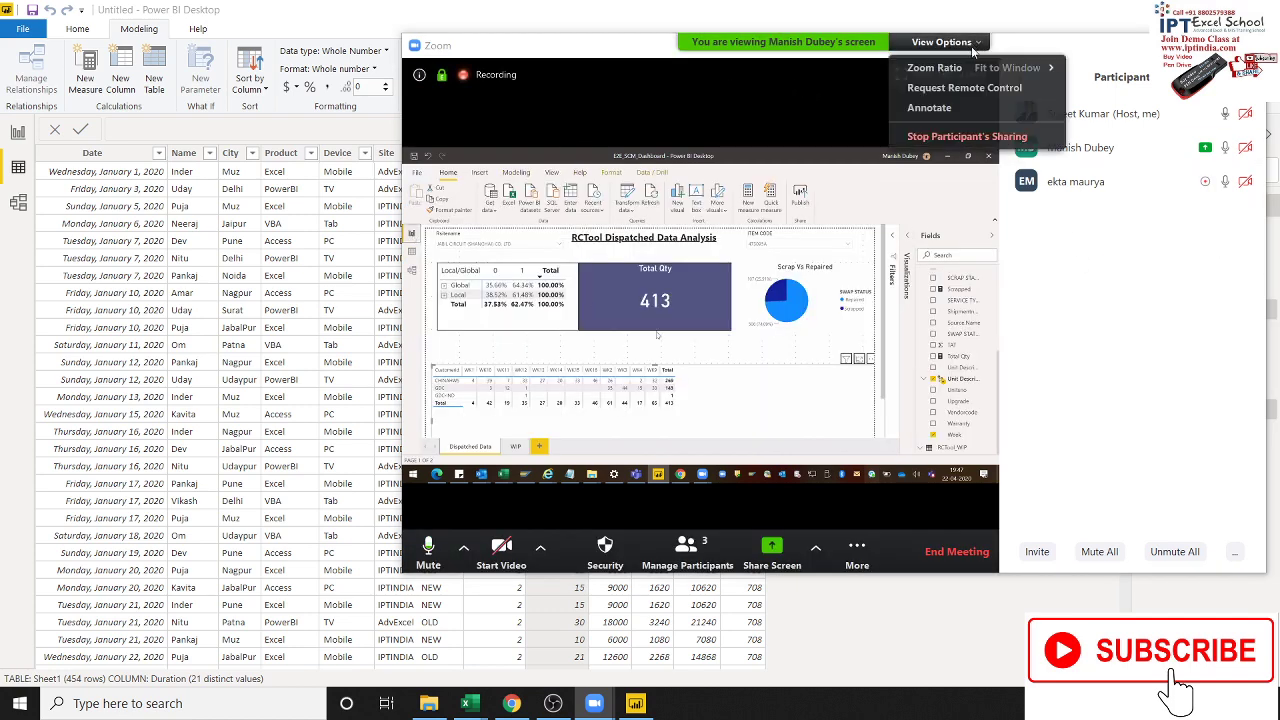
left_click(967, 136)
left_click(615, 410)
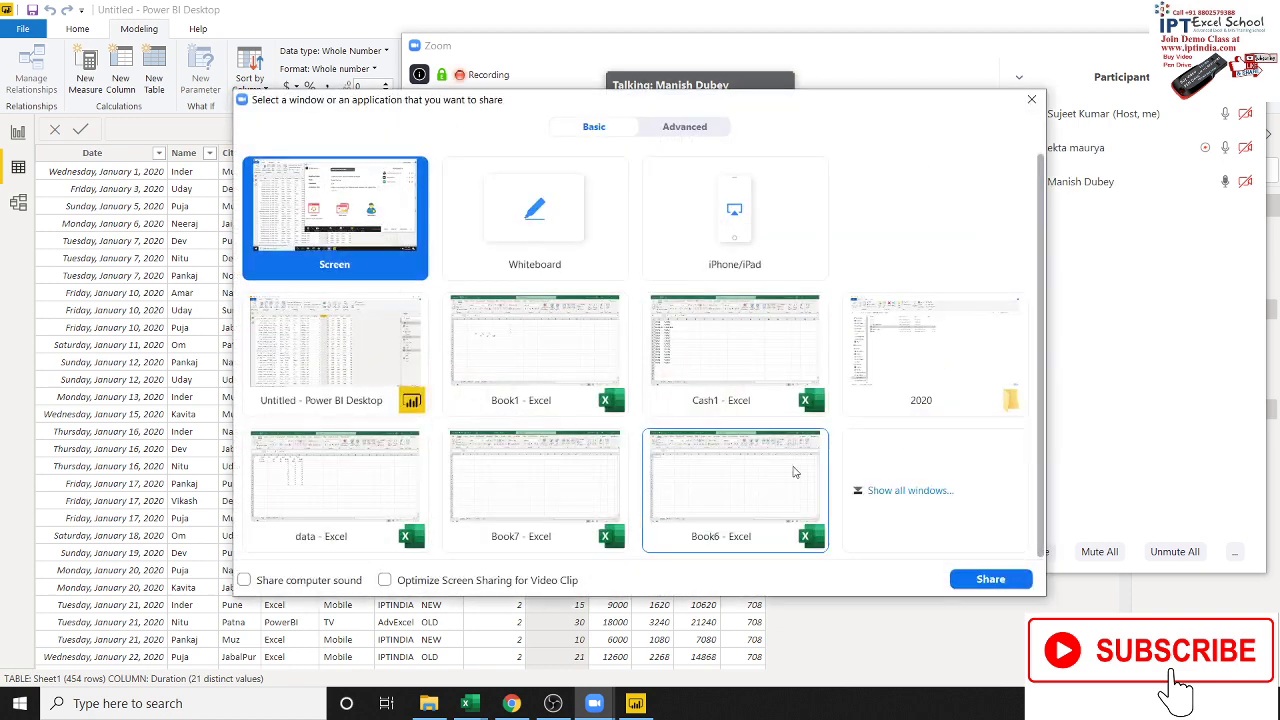
left_click(1000, 580)
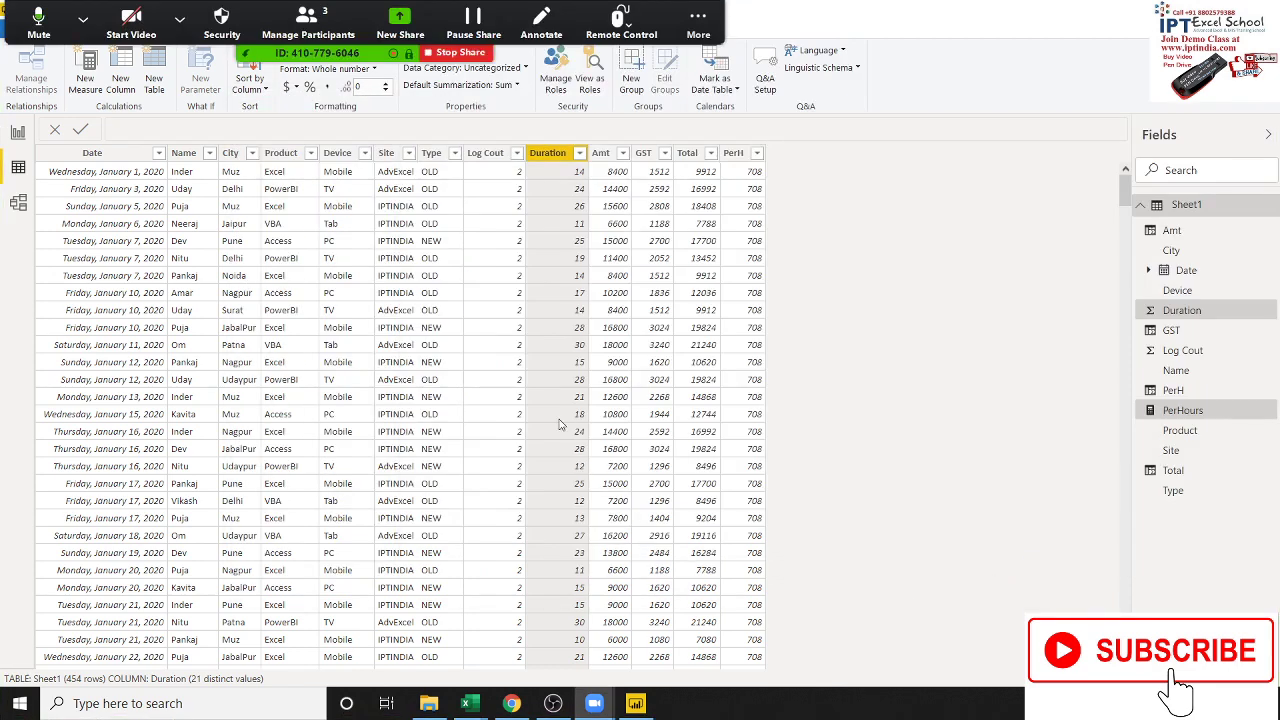
Start a new Sheet1 measure named PCount using the COUNTAX function.
left_click(349, 346)
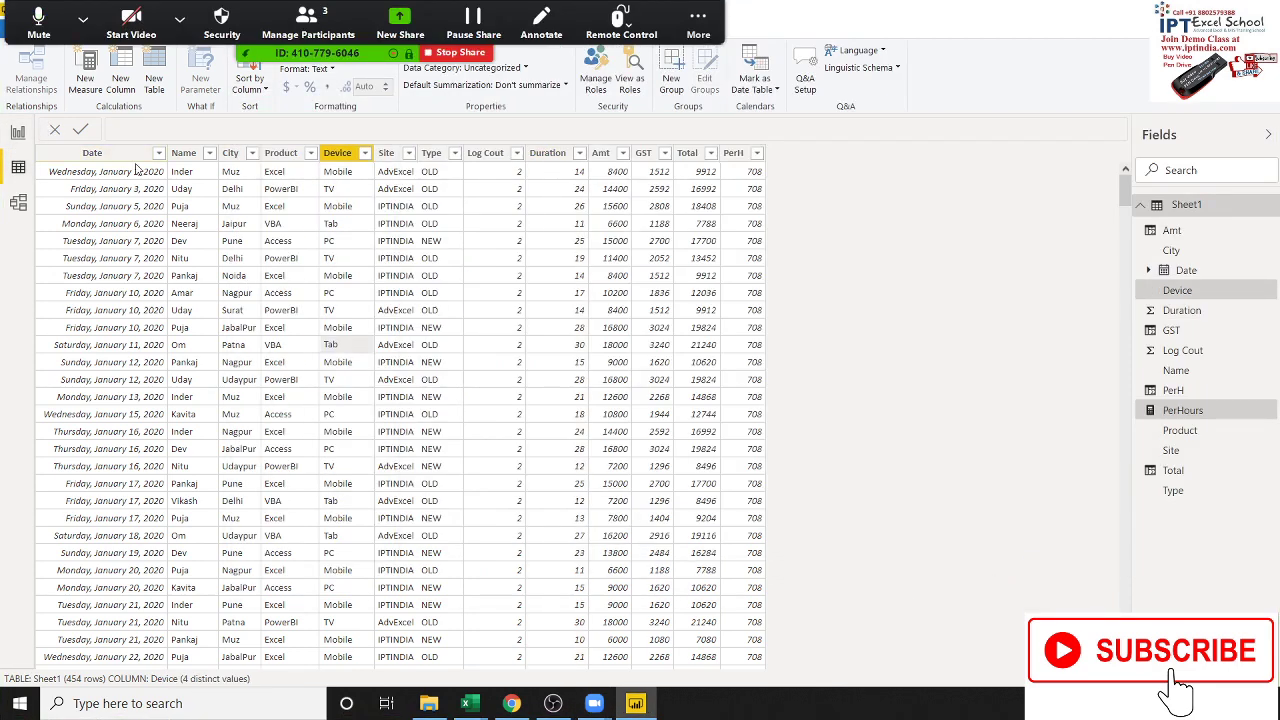
left_click(118, 86)
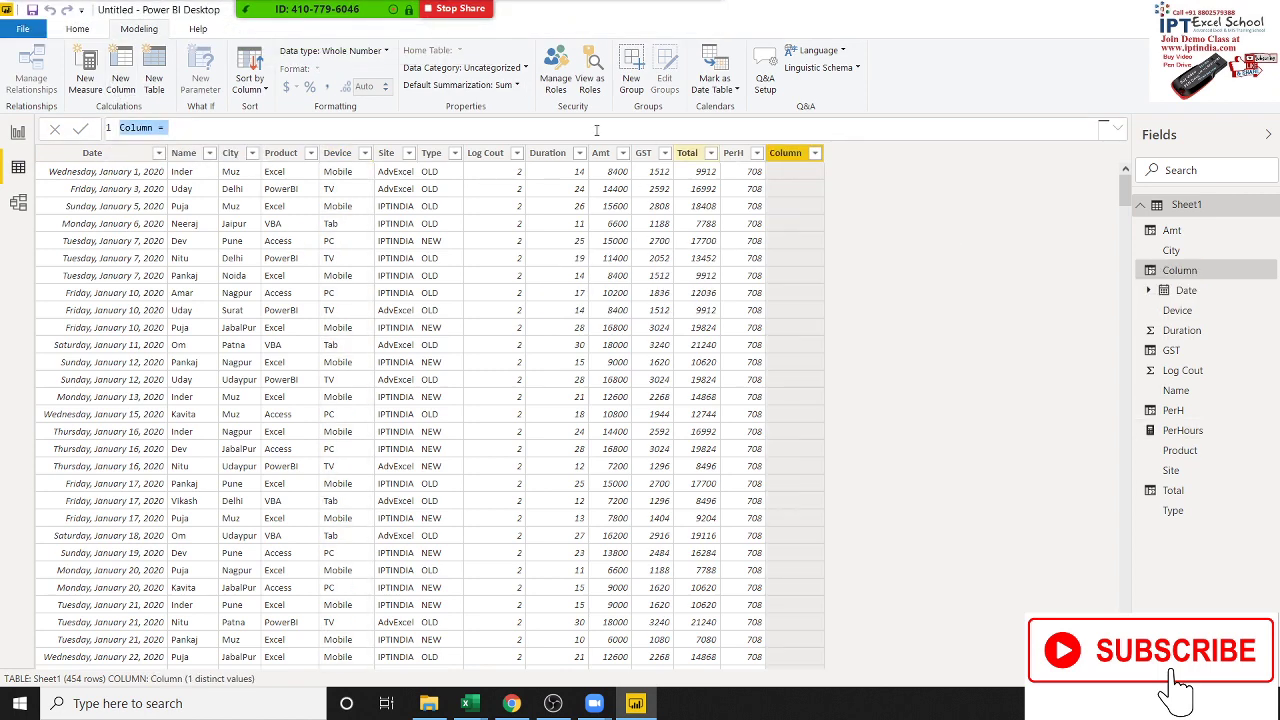
key("Escape")
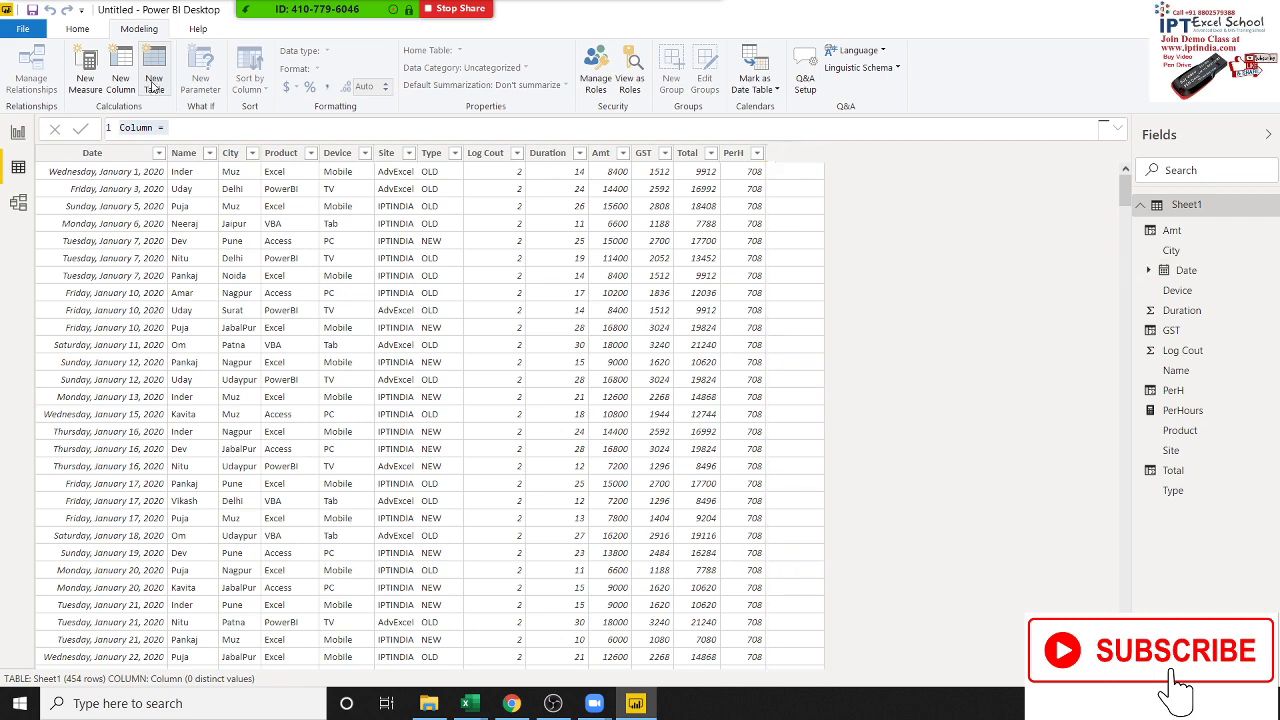
left_click(86, 80)
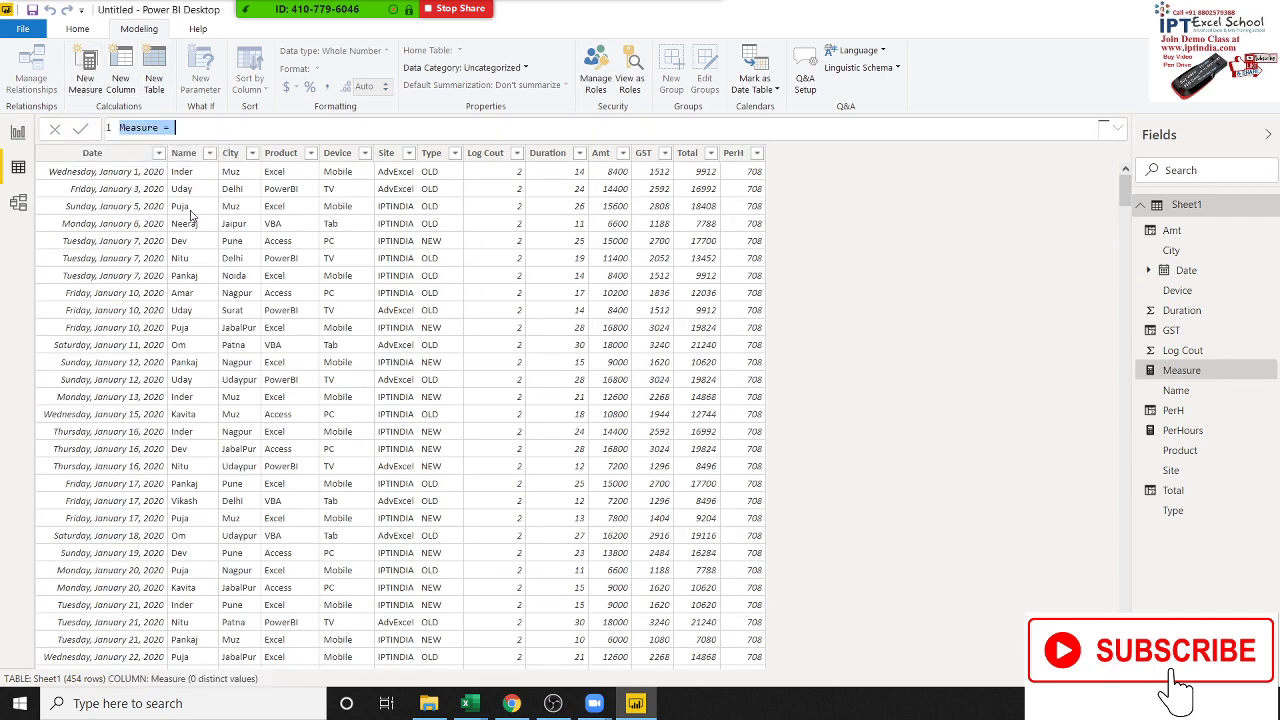
double_click(155, 128)
type("pcO")
type("UNT")
key("BackSpace")
key("BackSpace")
key("BackSpace")
type("nt = ")
type("coun")
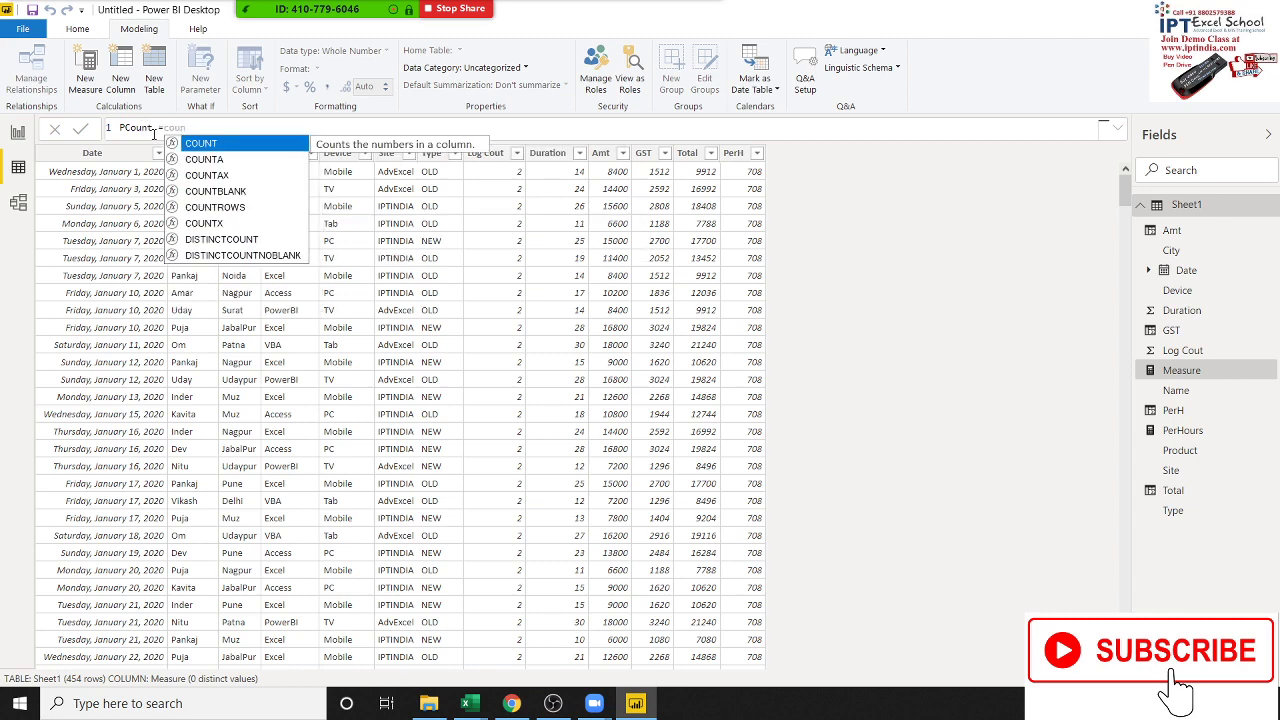
key("Down")
key("Down")
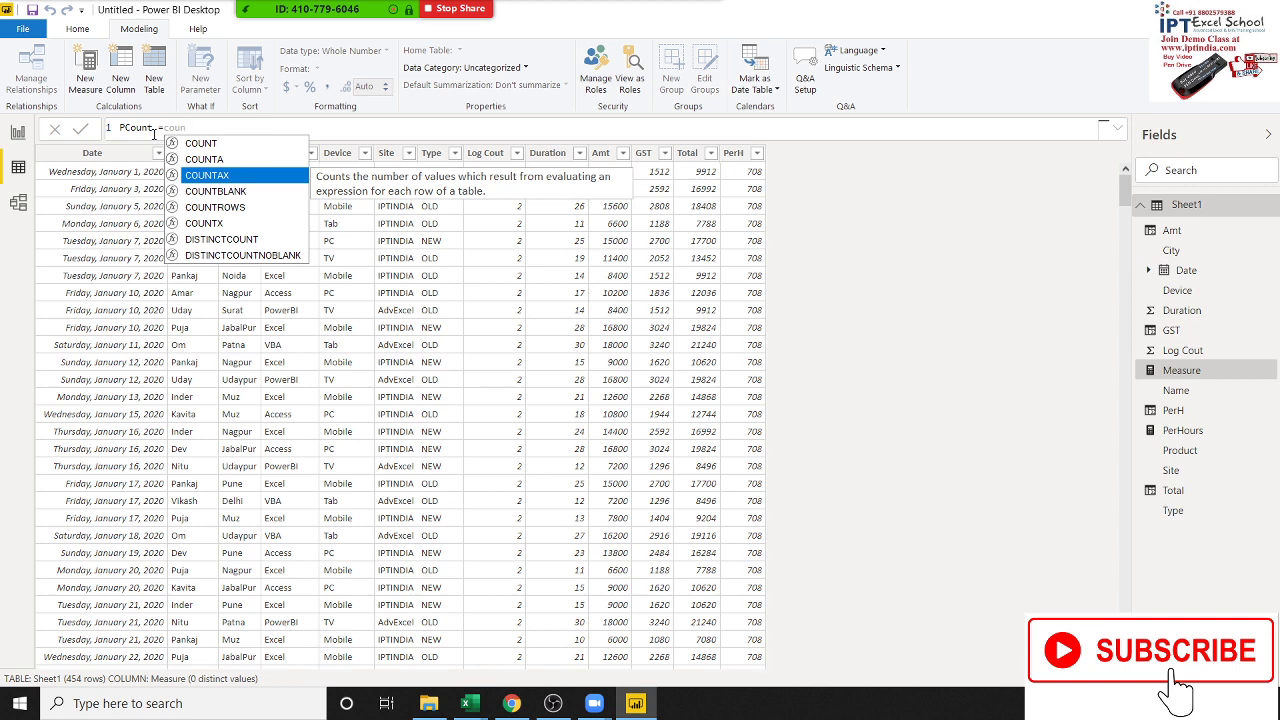
key("Tab")
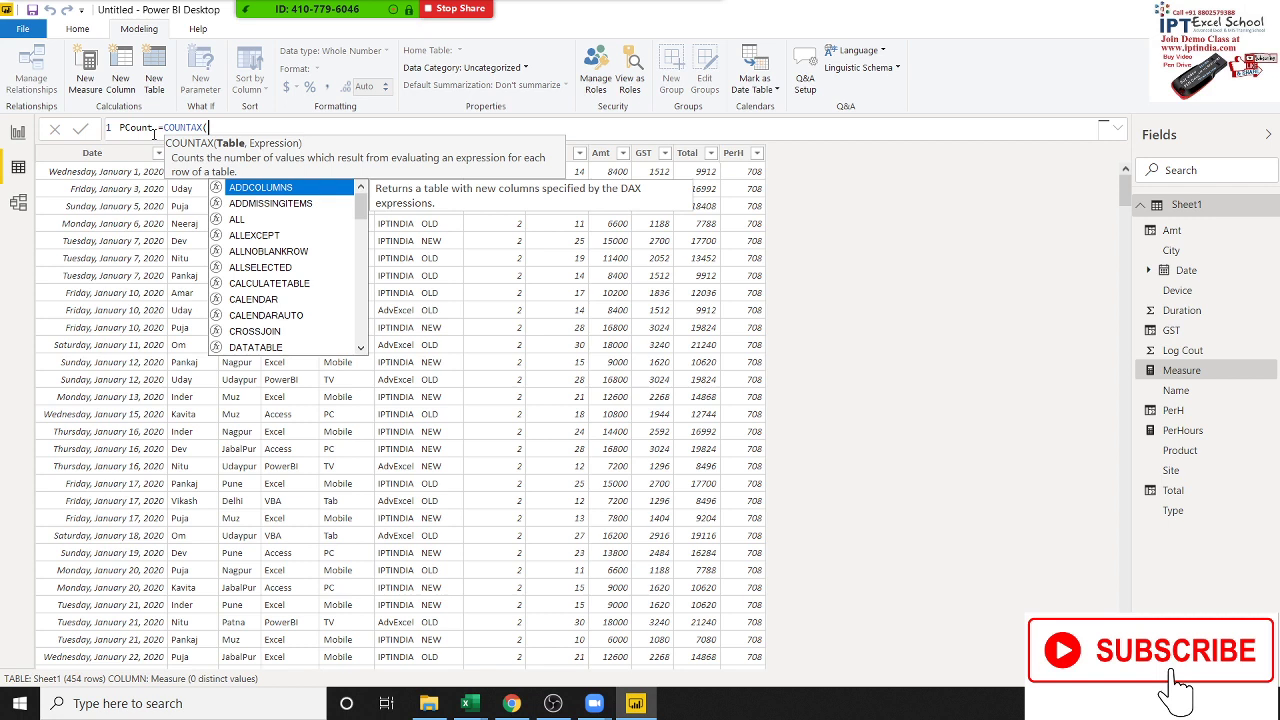
Complete PCount as COUNTAX(Sheet1, Sheet1[Name] = the person's name), commit it, and show the report page.
key("Down")
key("Down")
key("Down")
key("Down")
key("Down")
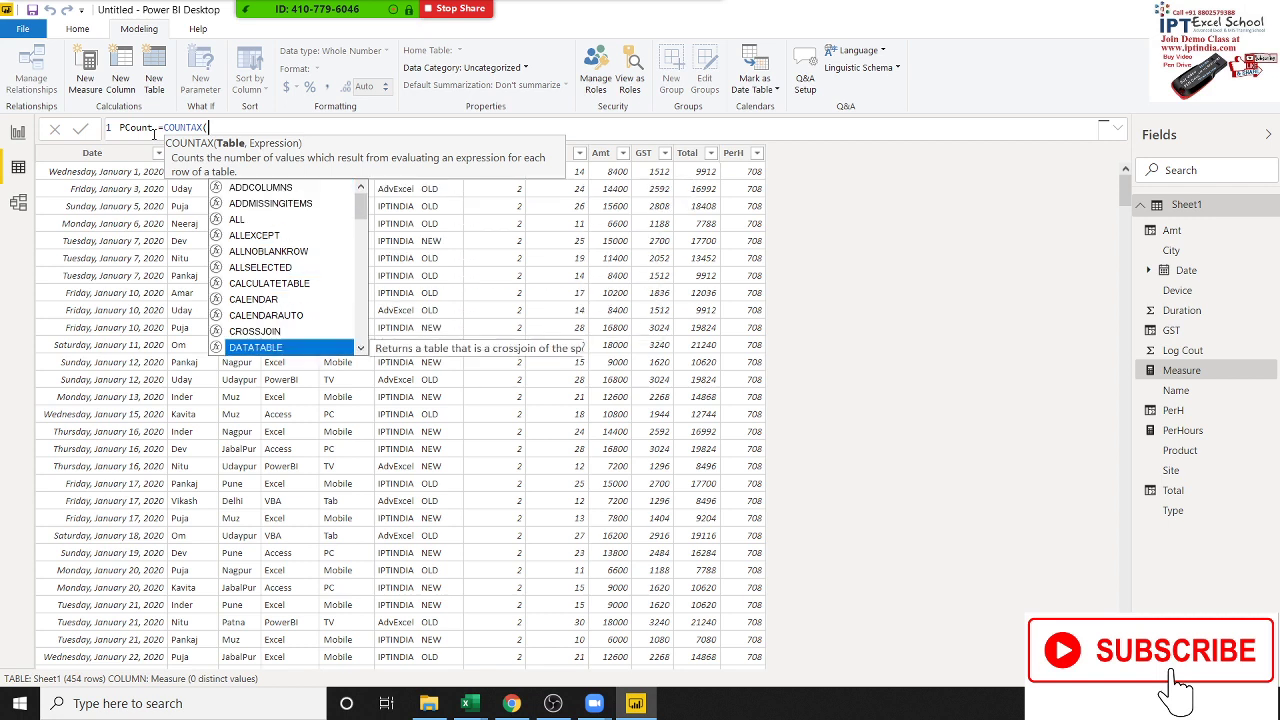
key("Down")
key("Down")
key("Down")
key("Down")
key("Down")
key("Down")
key("Down")
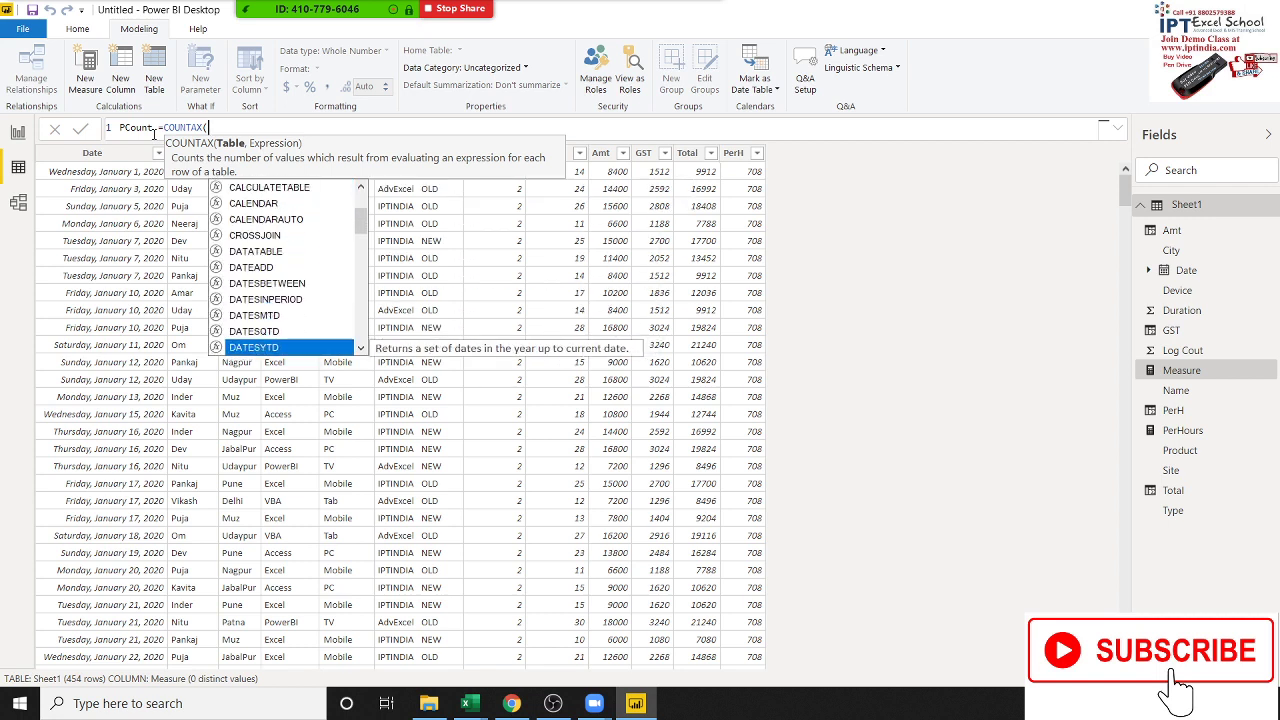
key("Down")
key("Down")
key("Down")
key("Down")
key("Down")
key("Down")
key("Down")
key("Down")
key("Down")
key("Down")
key("Down")
key("Down")
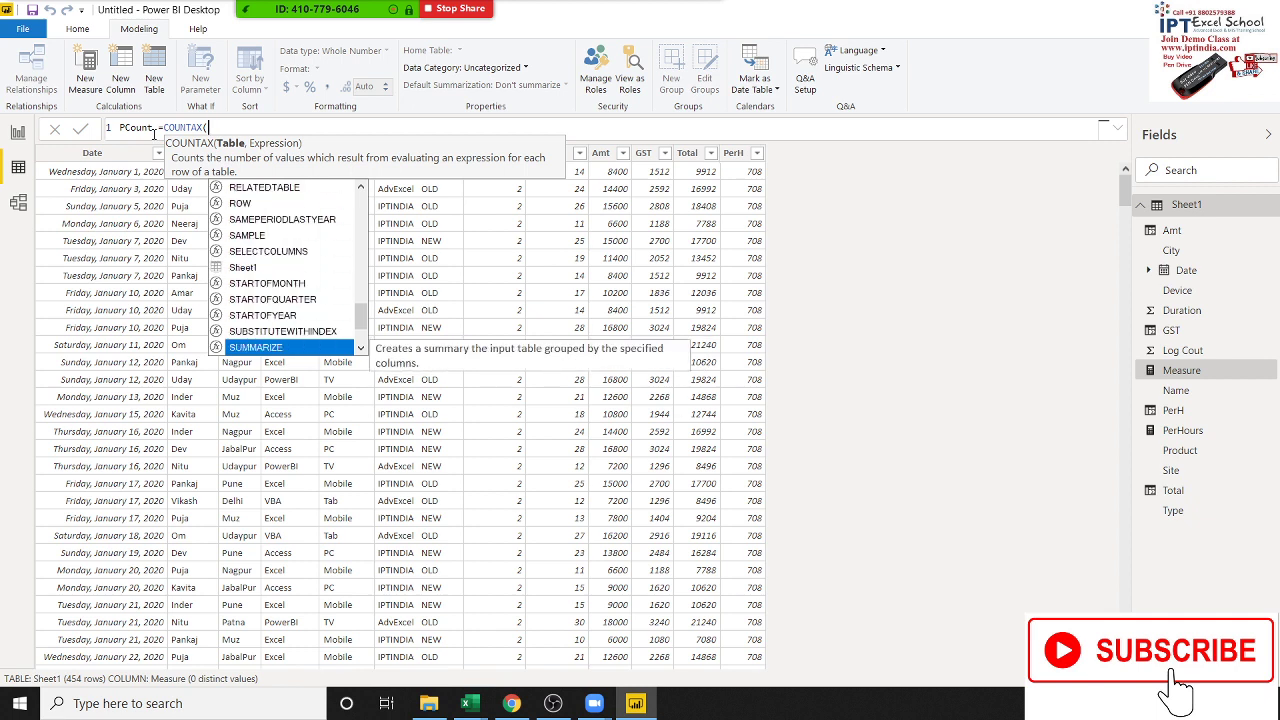
key("Up")
key("Up")
key("Up")
key("Up")
key("Up")
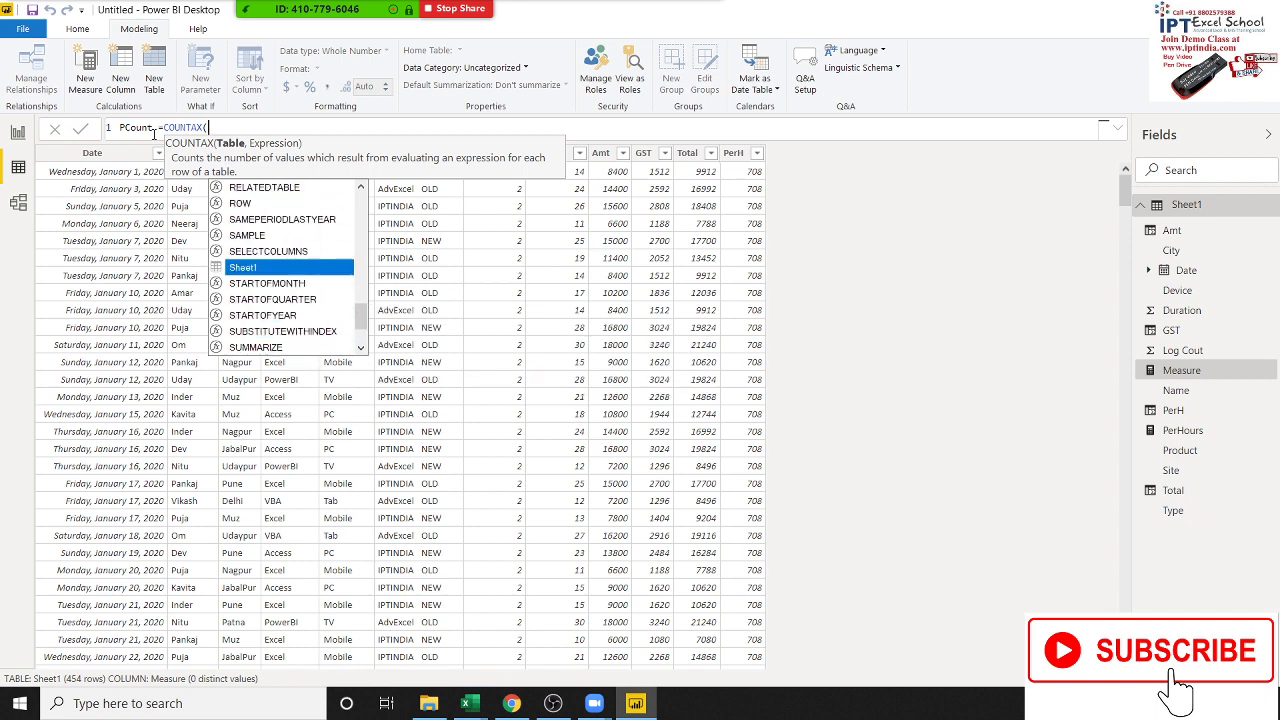
key("Tab")
type(",")
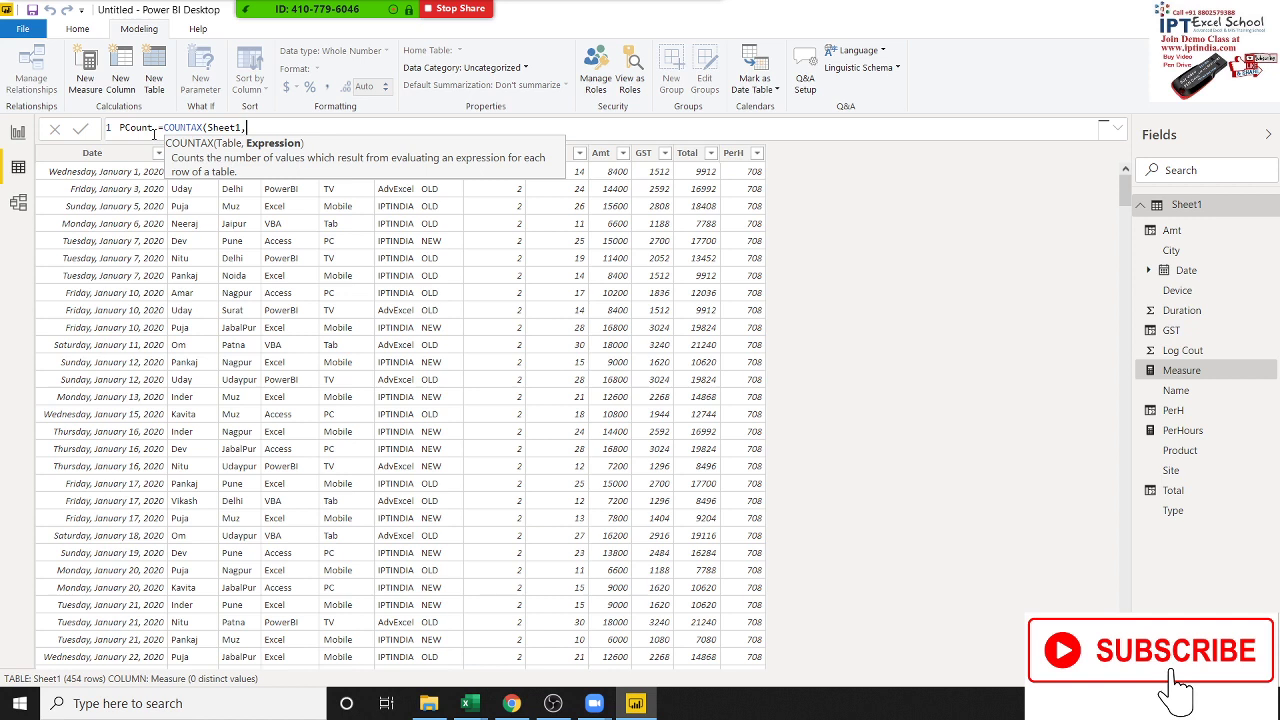
type("na")
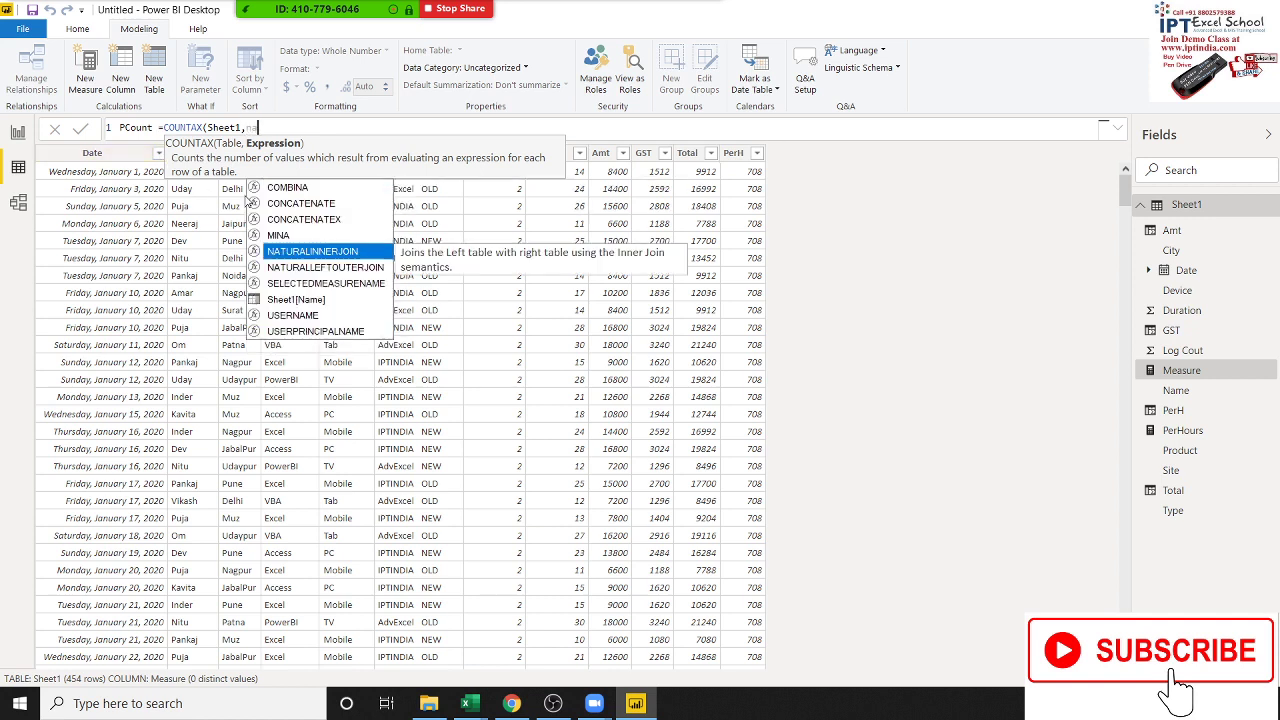
type("me")
key("Tab")
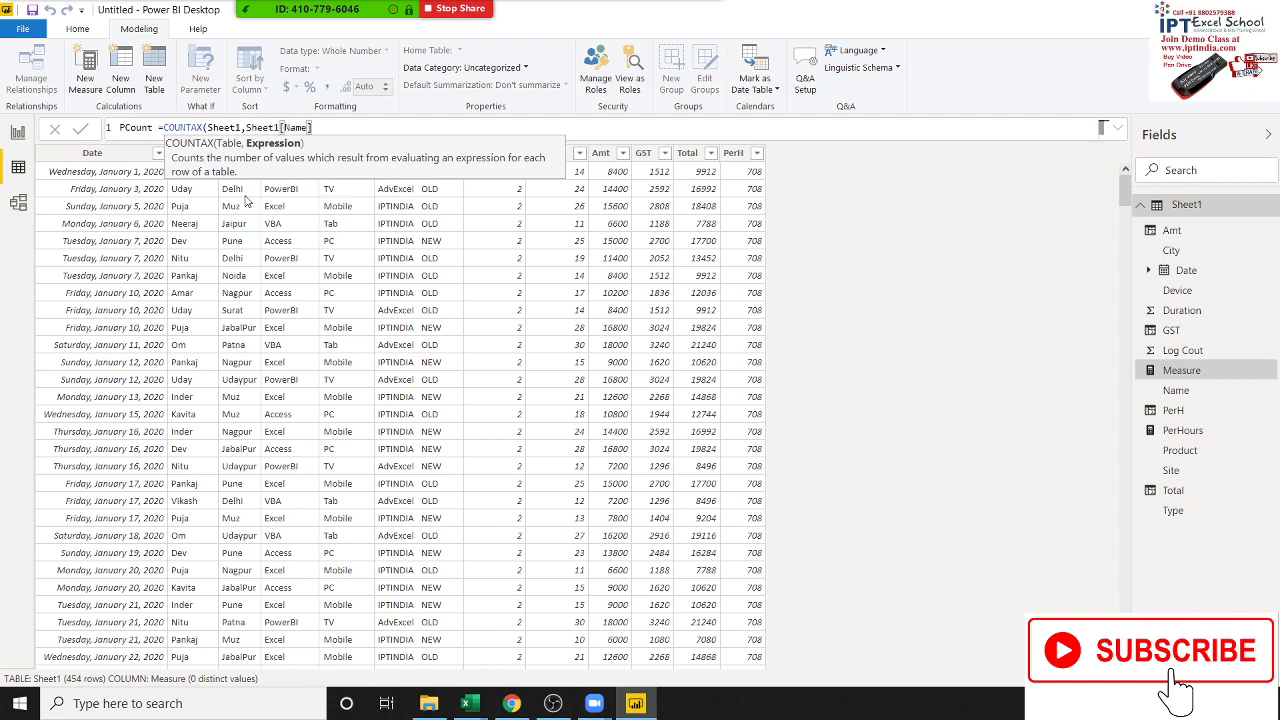
type("=\"Puj")
type("a\")")
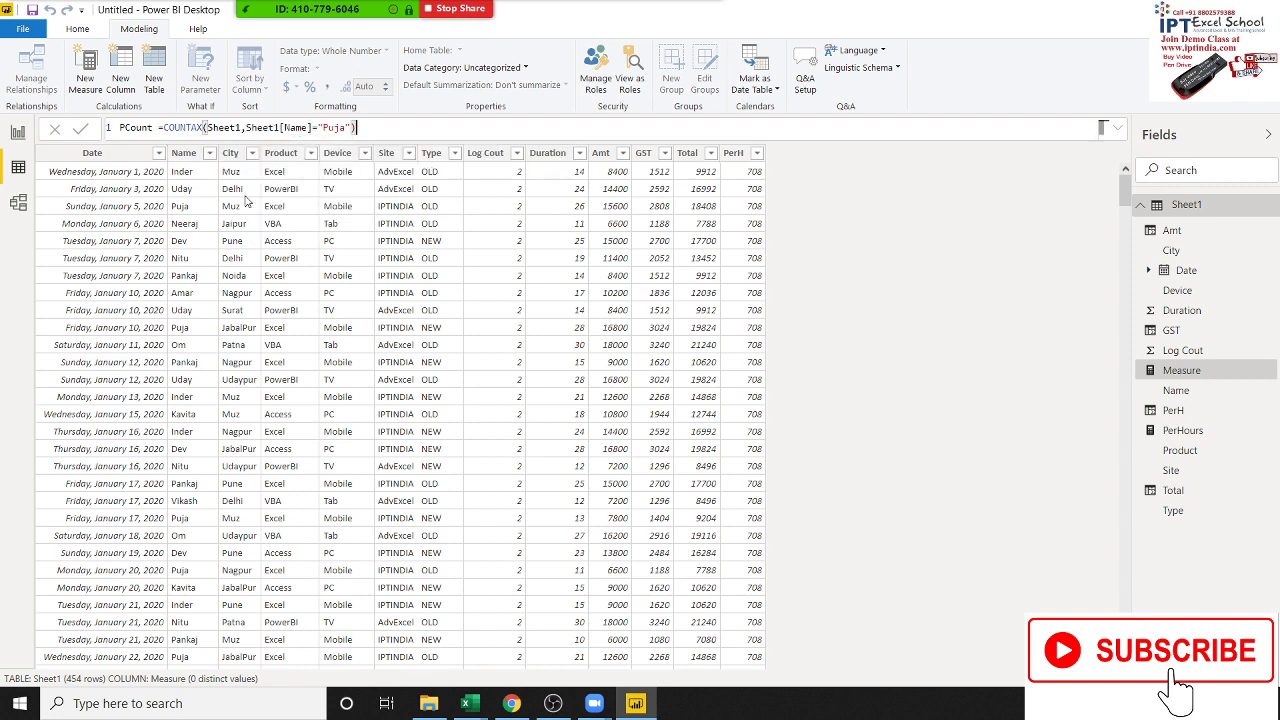
key("Return")
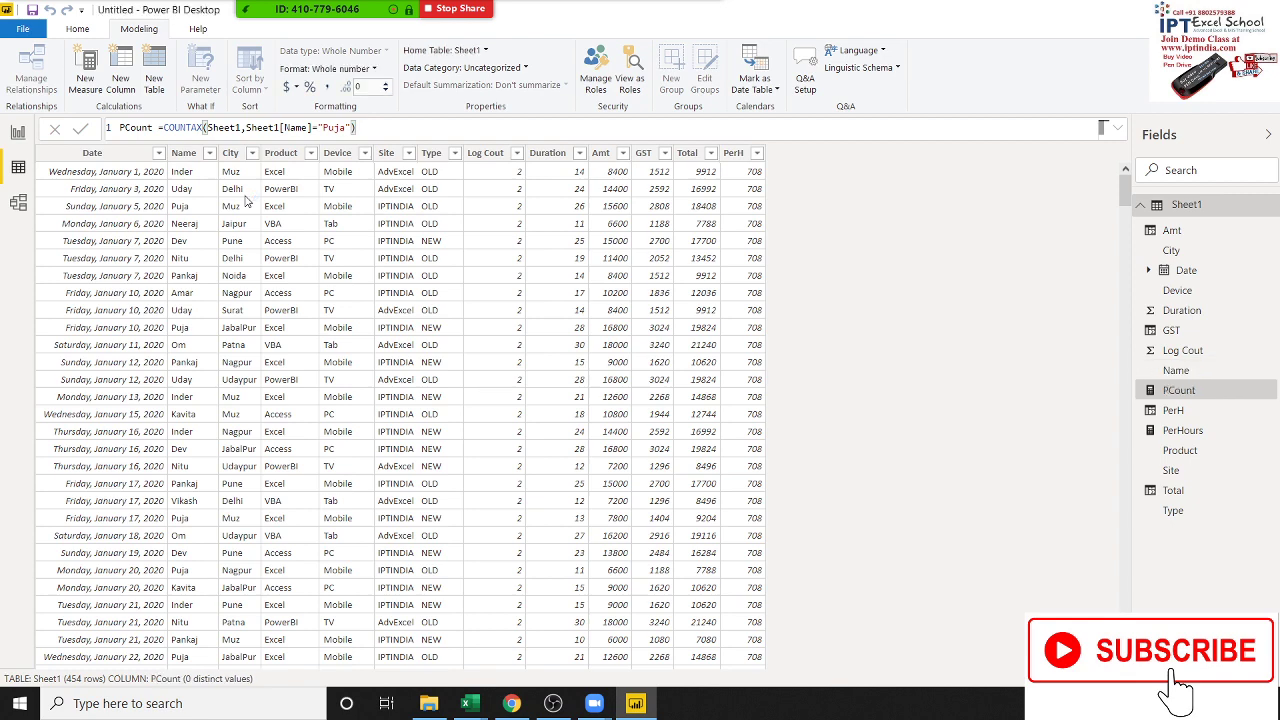
left_click(18, 132)
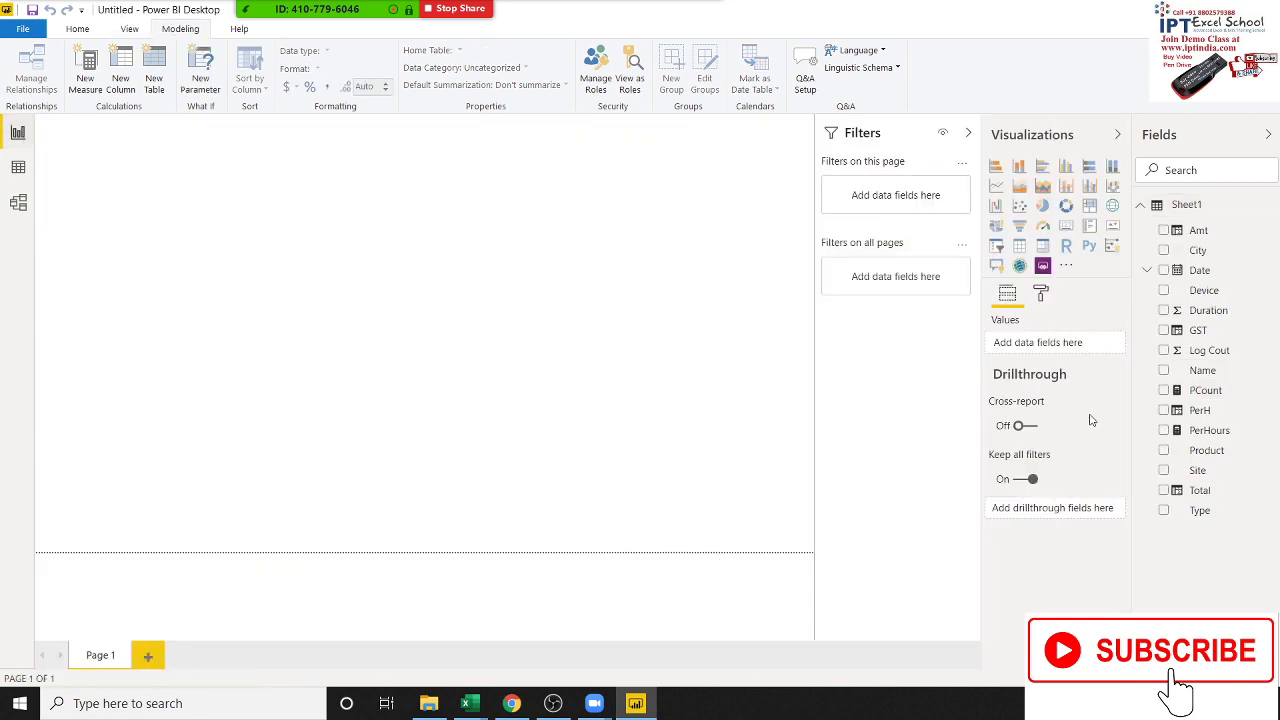
Add a card visual showing PCount (454), then return to Sheet1's data grid.
left_click(1066, 225)
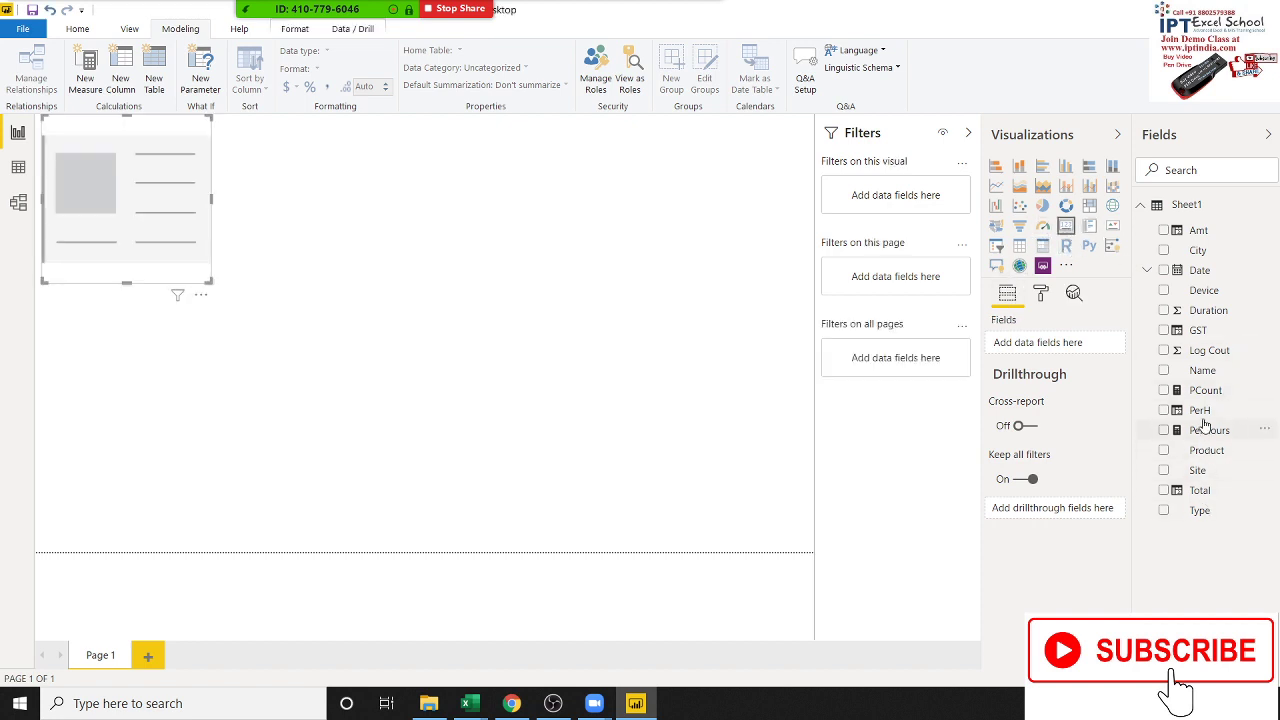
left_click_drag(1205, 390, 83, 147)
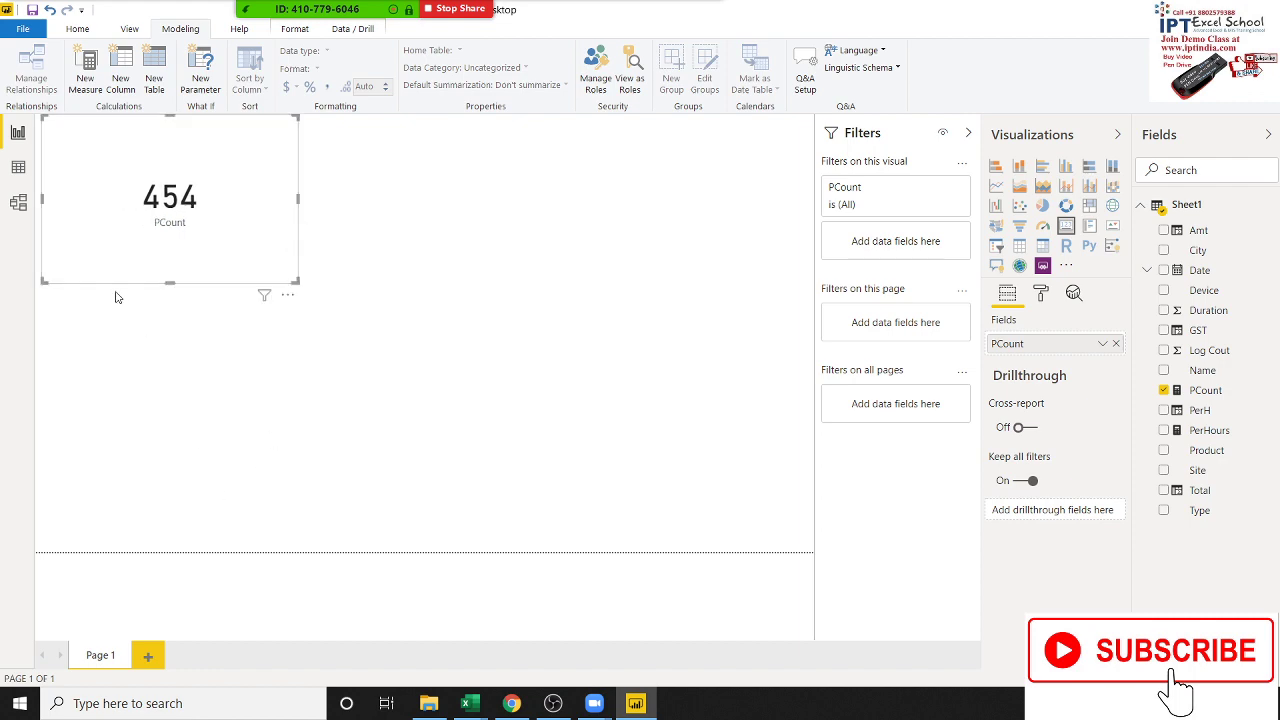
left_click(19, 167)
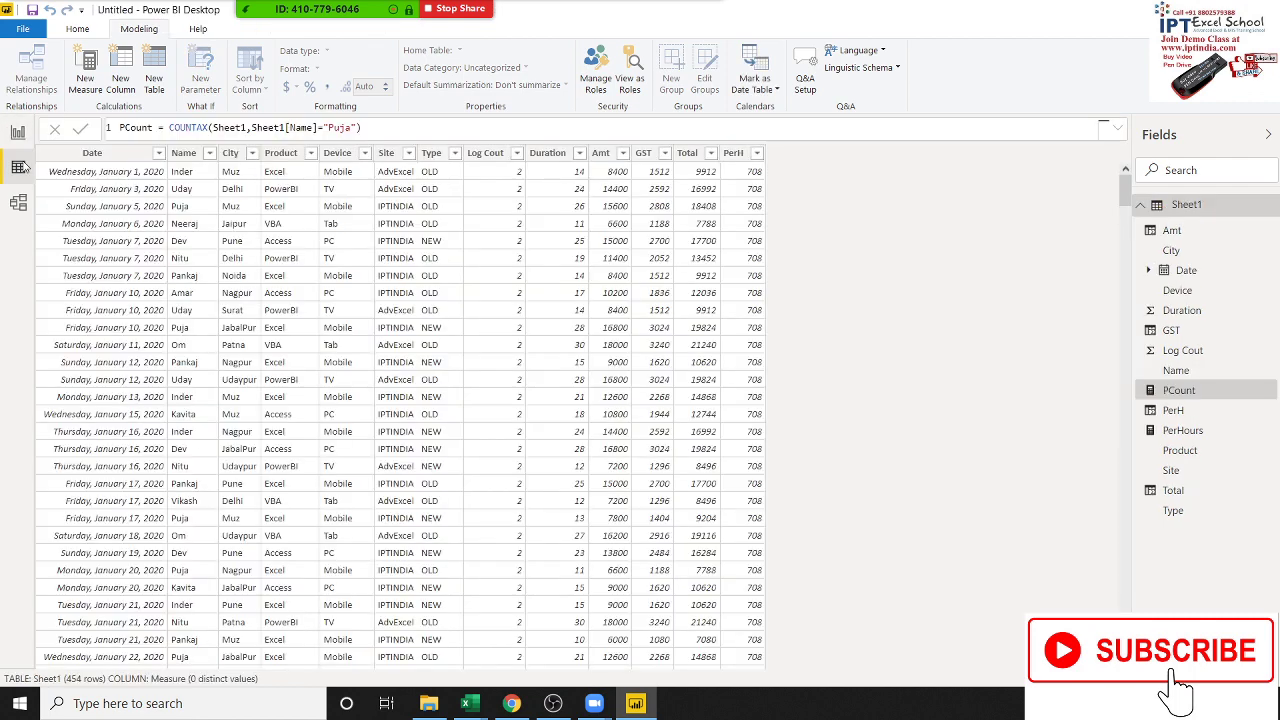
left_click(283, 180)
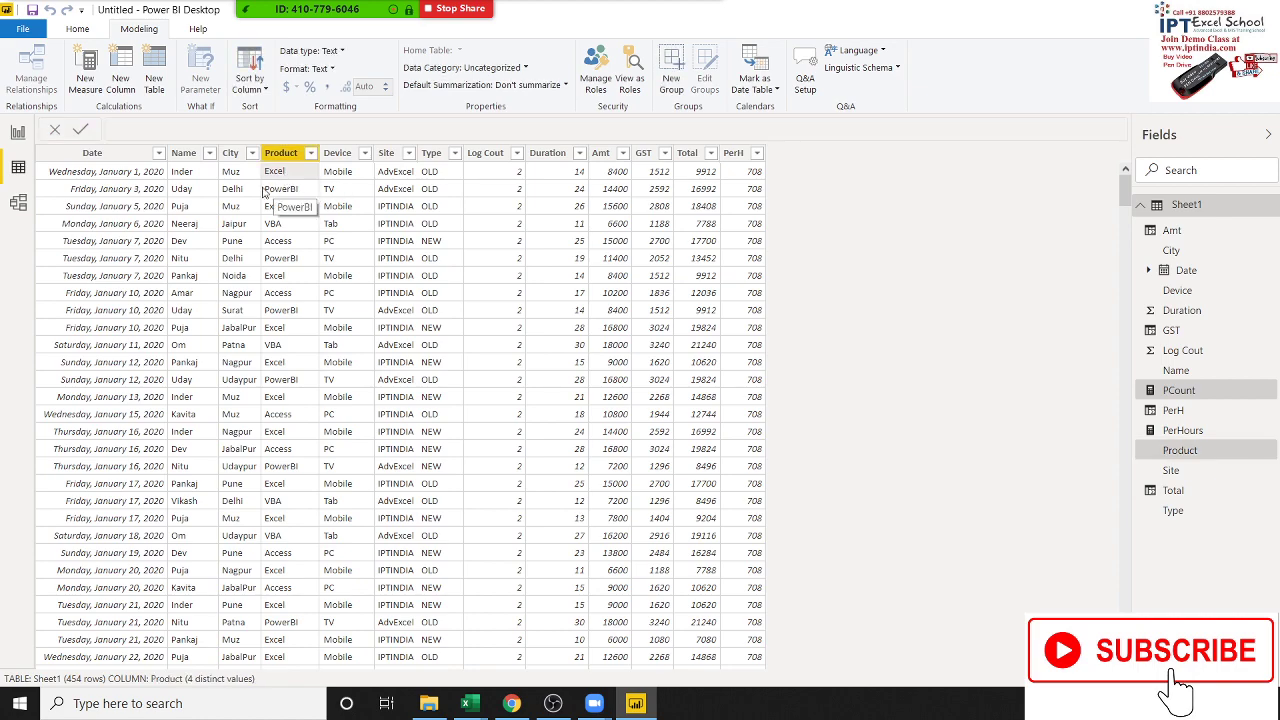
left_click(231, 183)
left_click(283, 188)
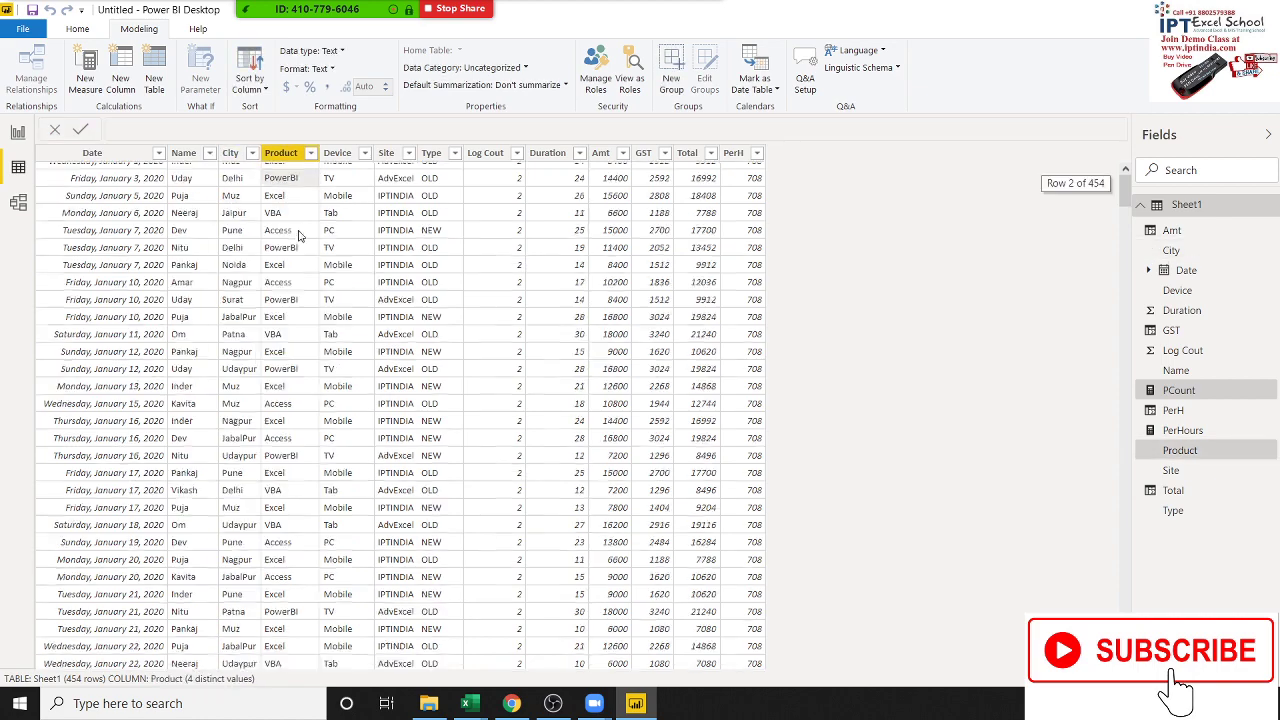
scroll(313, 339, "down", 10)
scroll(448, 410, "up", 10)
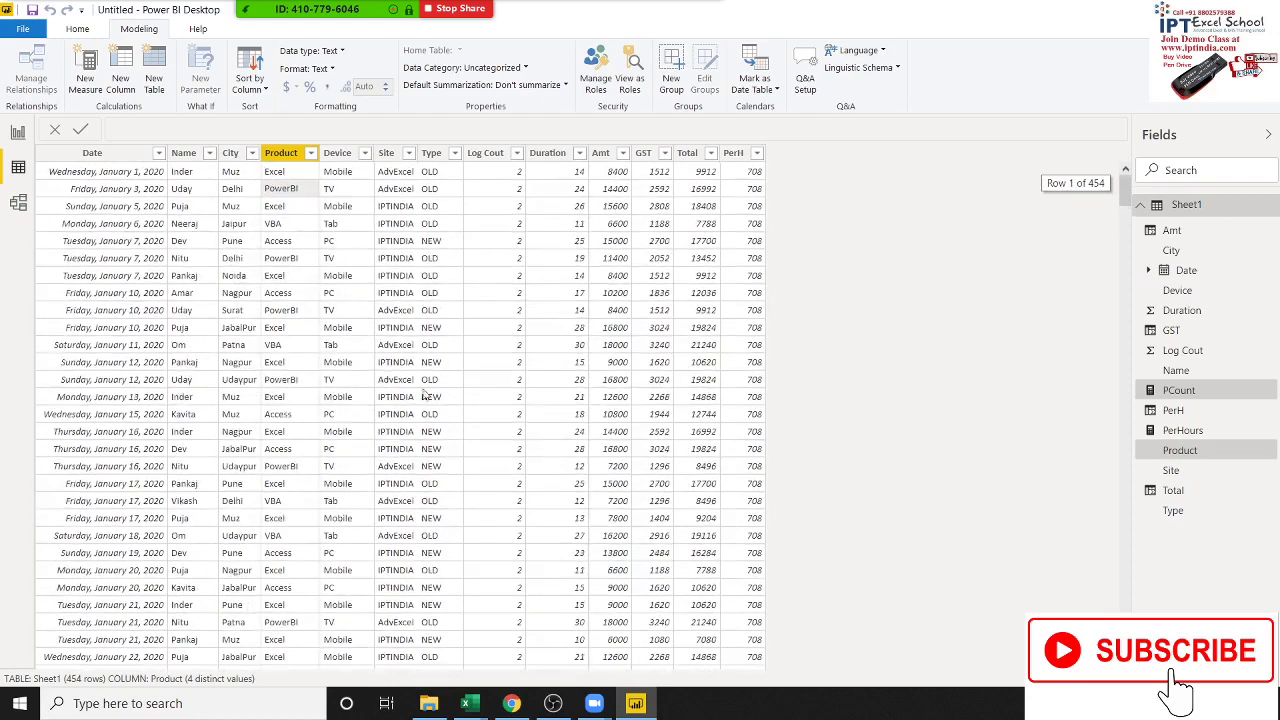
left_click(183, 153)
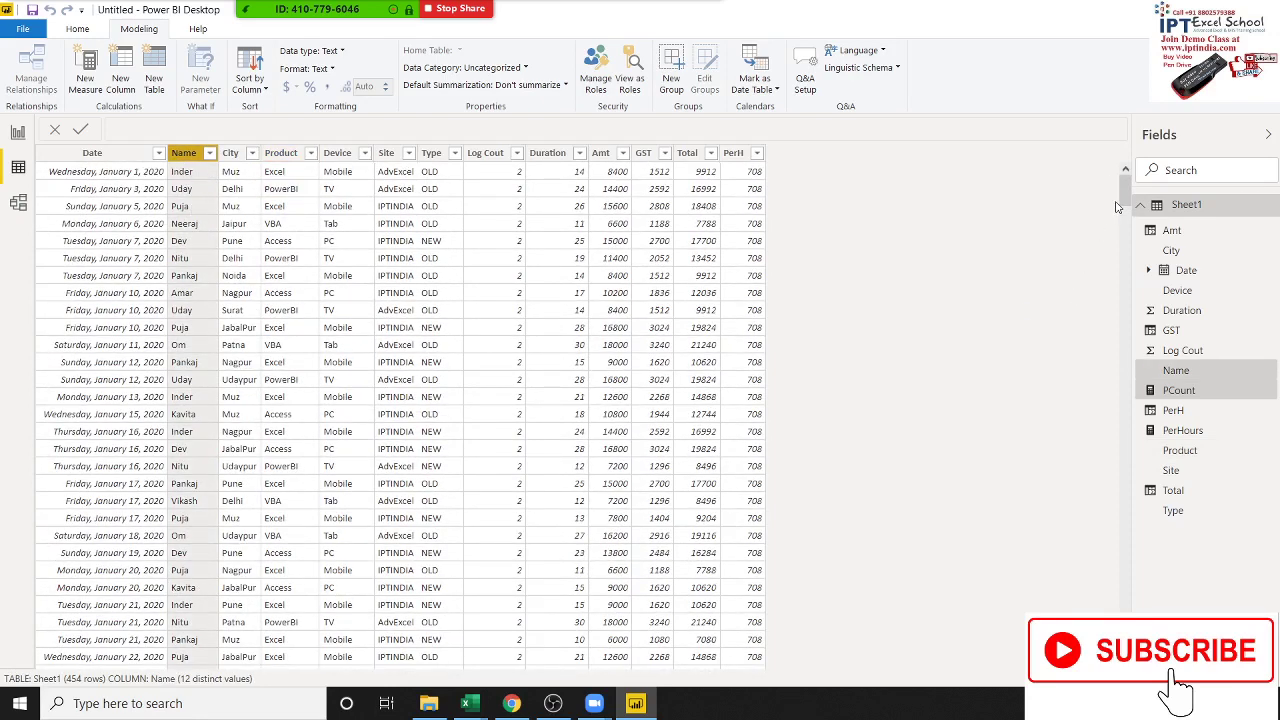
mouse_move(1125, 185)
left_mouse_down()
mouse_move(1115, 340)
mouse_move(1120, 240)
left_mouse_up()
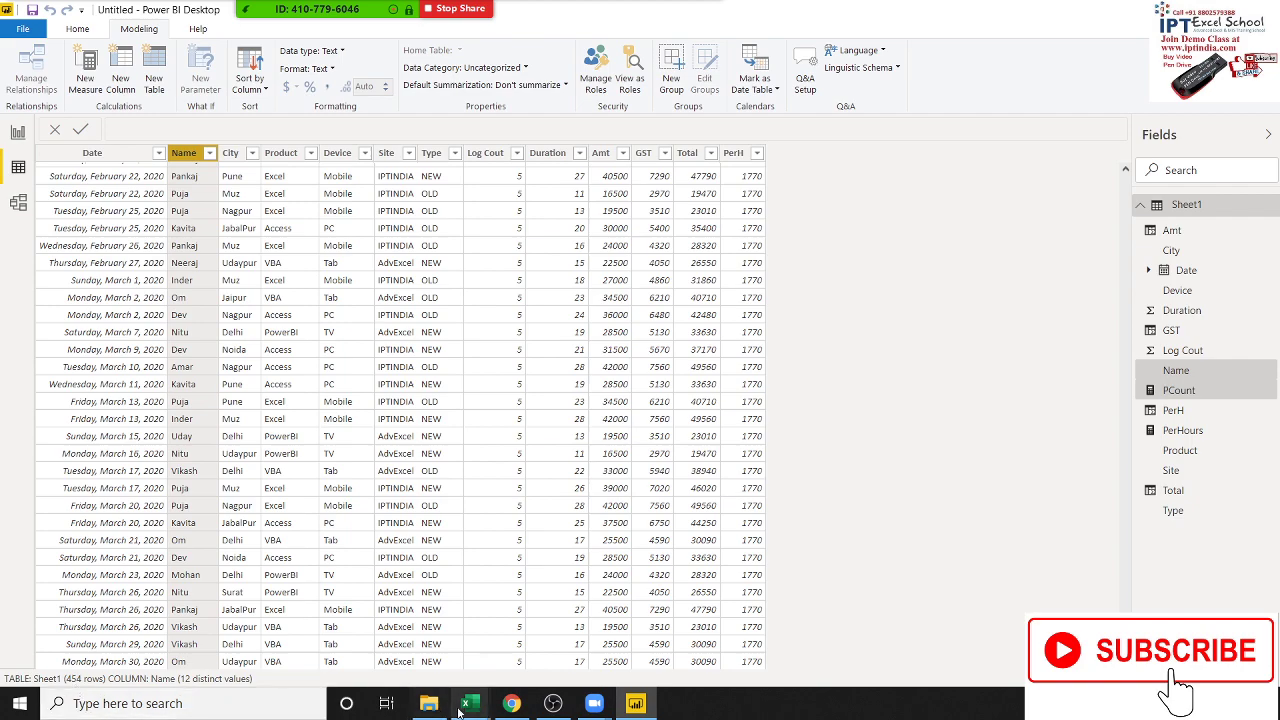
Switch to Book1 in Excel and open Dashboard -1 from the Recent workbooks list.
mouse_move(465, 705)
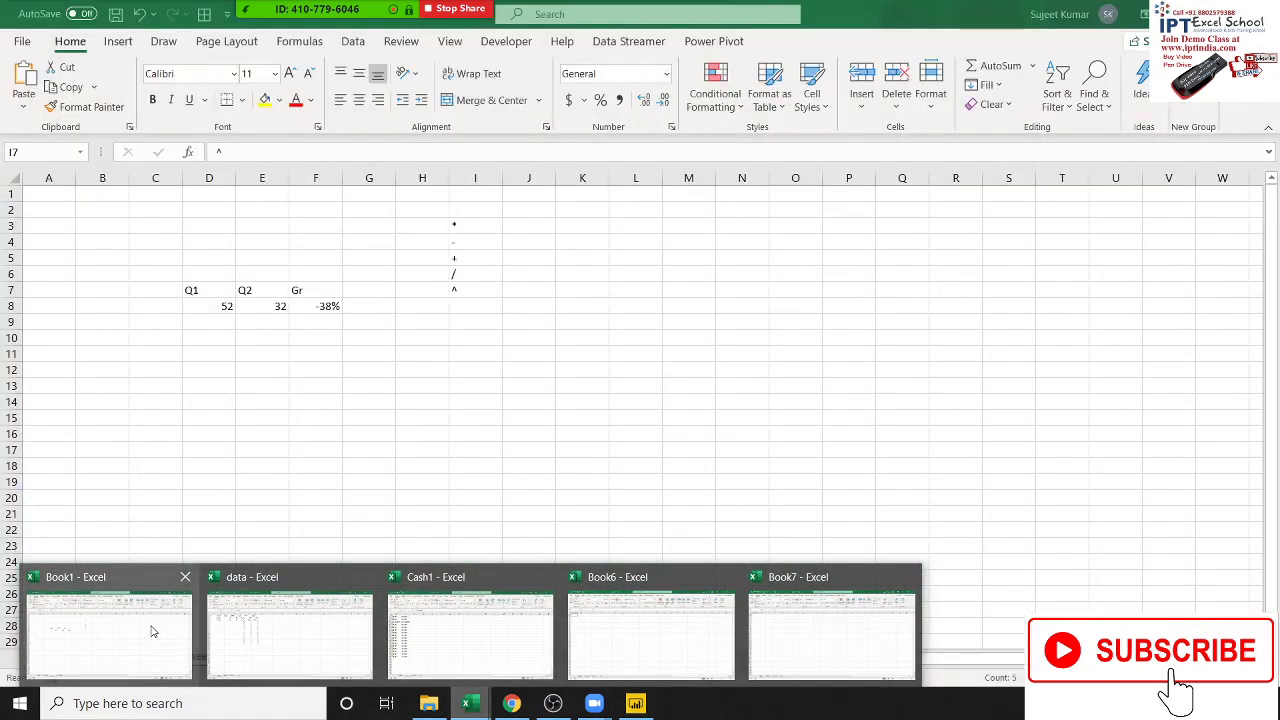
left_click(152, 630)
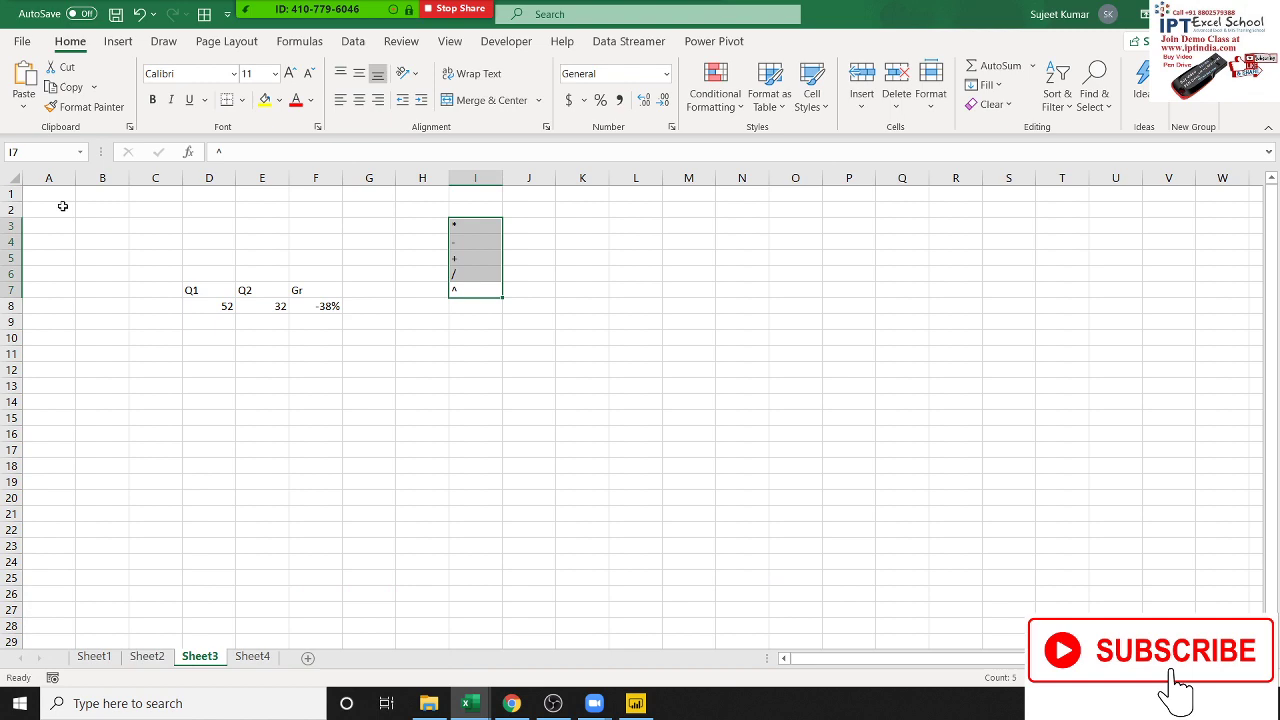
left_click(26, 42)
left_click(64, 155)
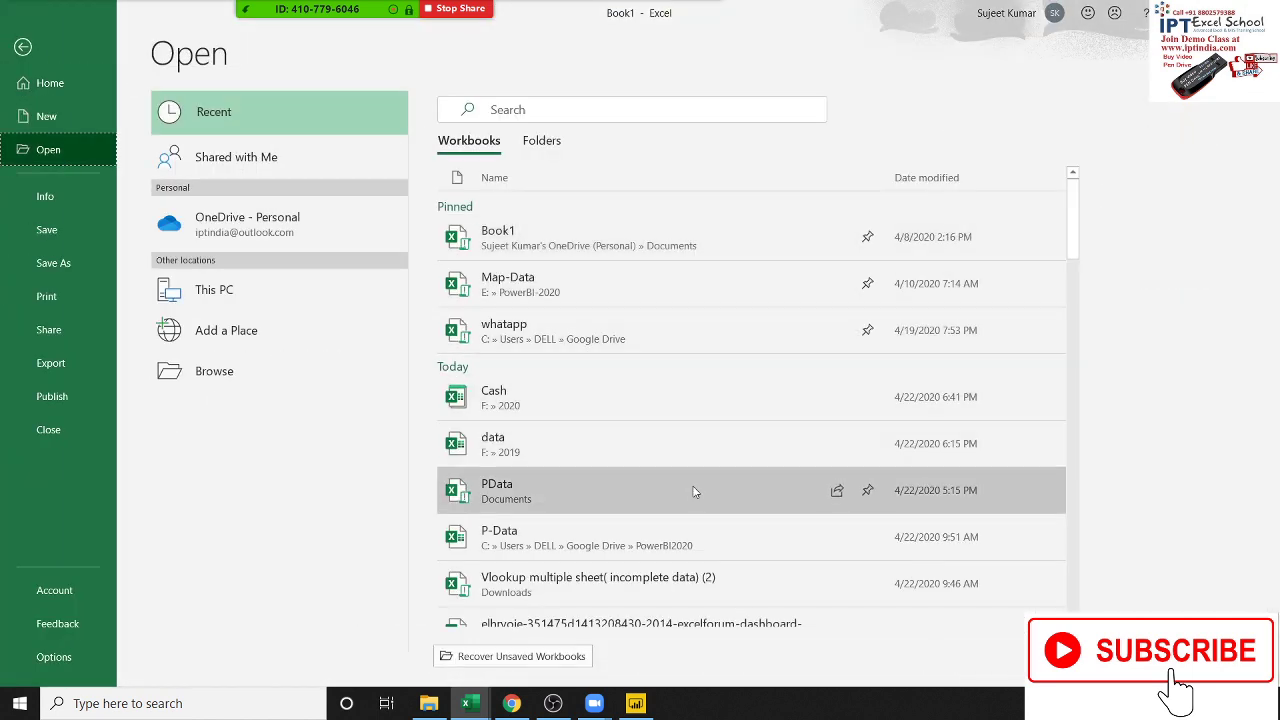
scroll(674, 440, "down", 2)
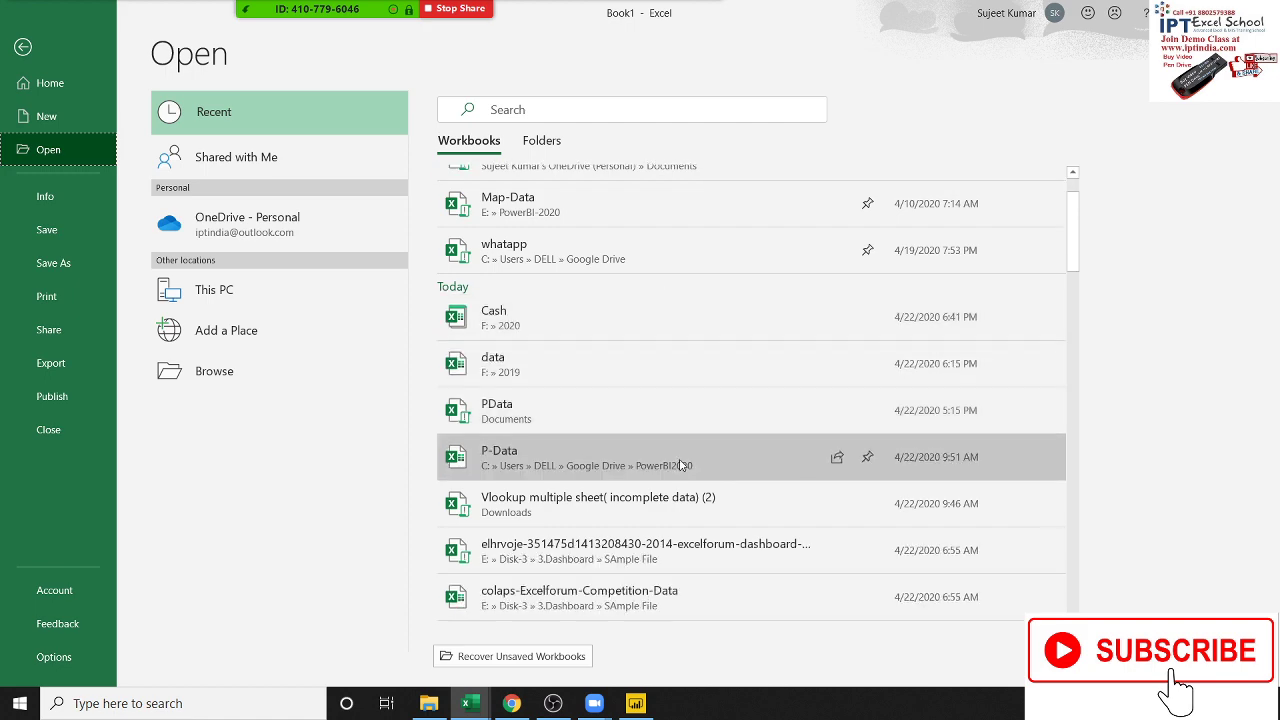
scroll(679, 470, "down", 2)
scroll(679, 470, "down", 2)
scroll(680, 474, "down", 3)
scroll(680, 474, "down", 3)
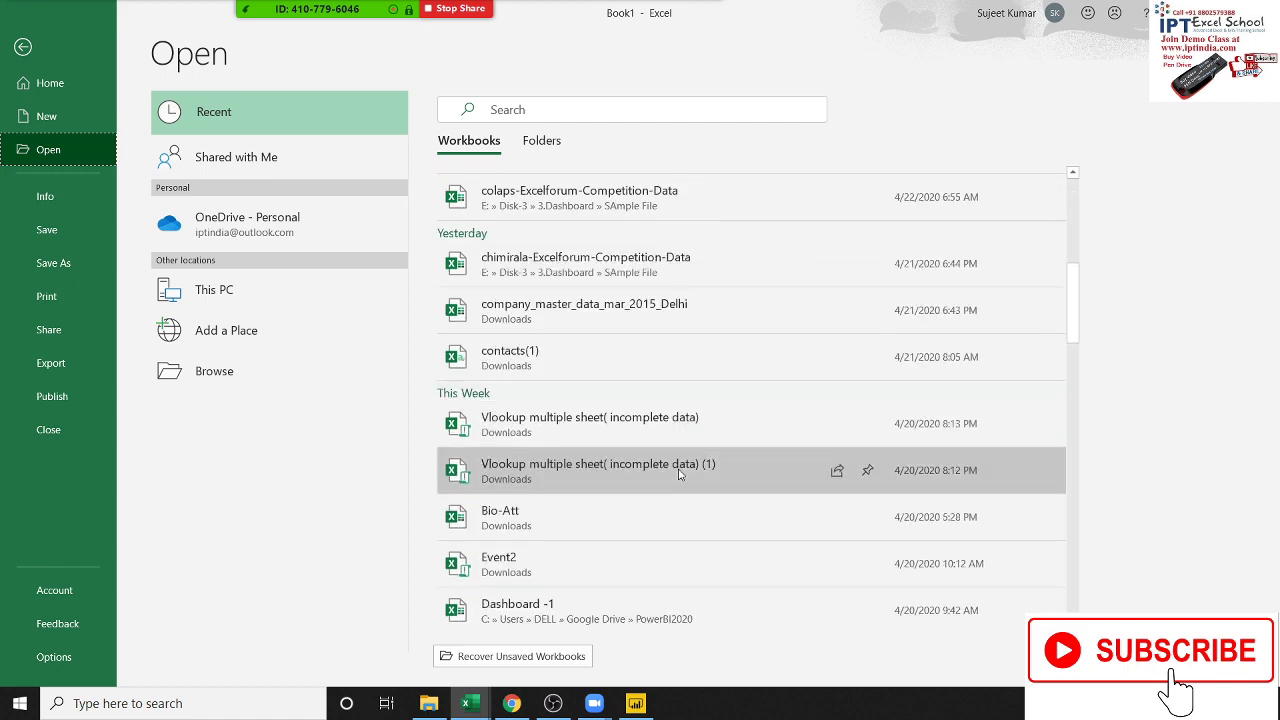
scroll(672, 495, "down", 2)
left_click(668, 518)
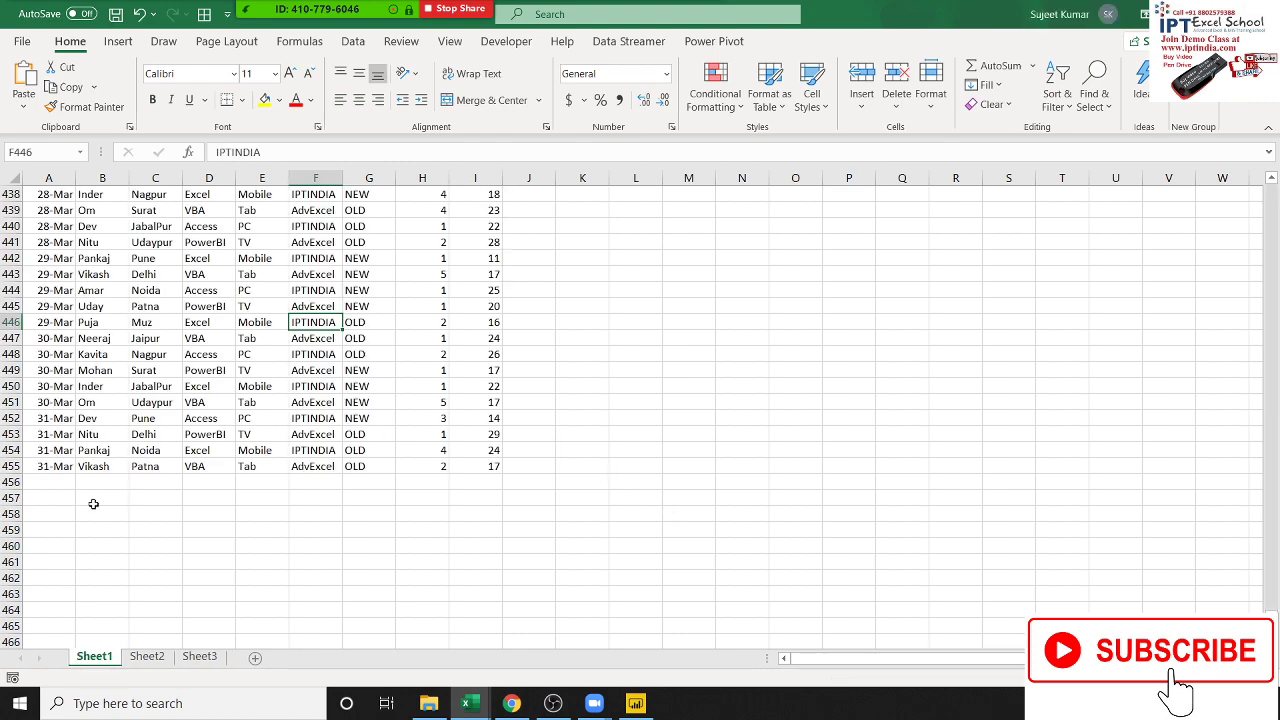
Enter the person's name to count in cell M447.
left_click(44, 466)
left_click(691, 331)
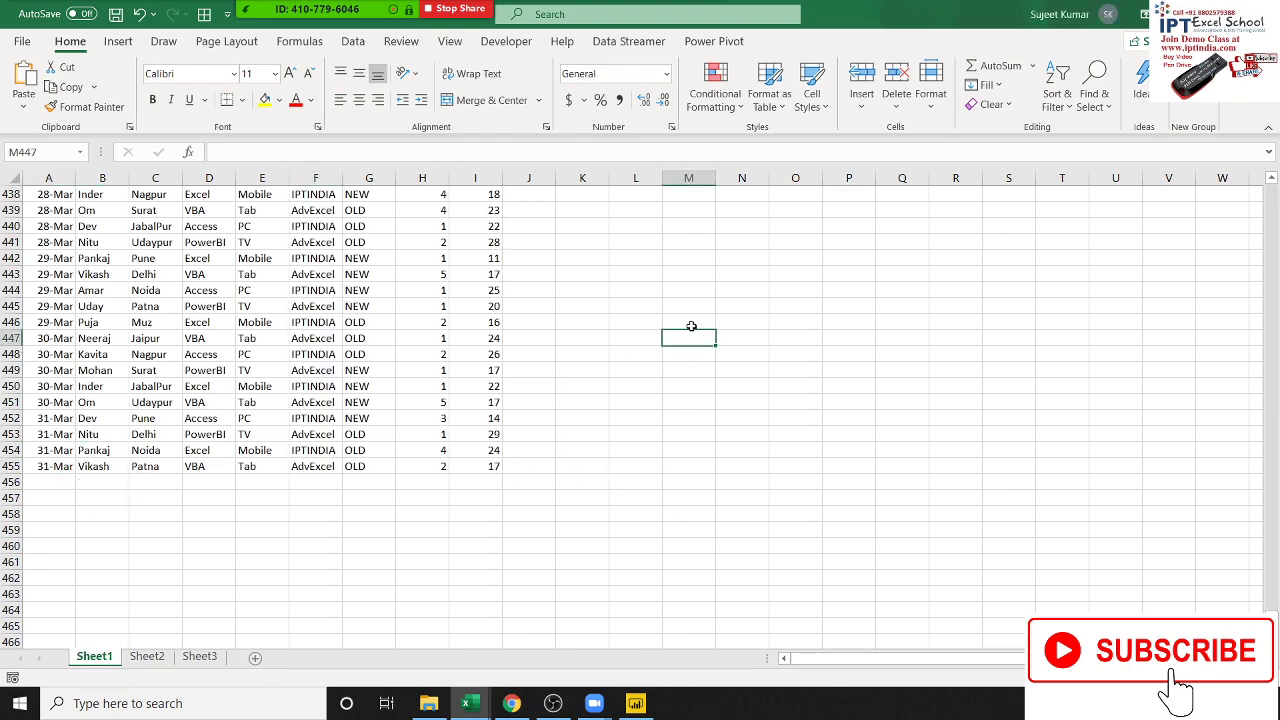
type("Puja")
key("Tab")
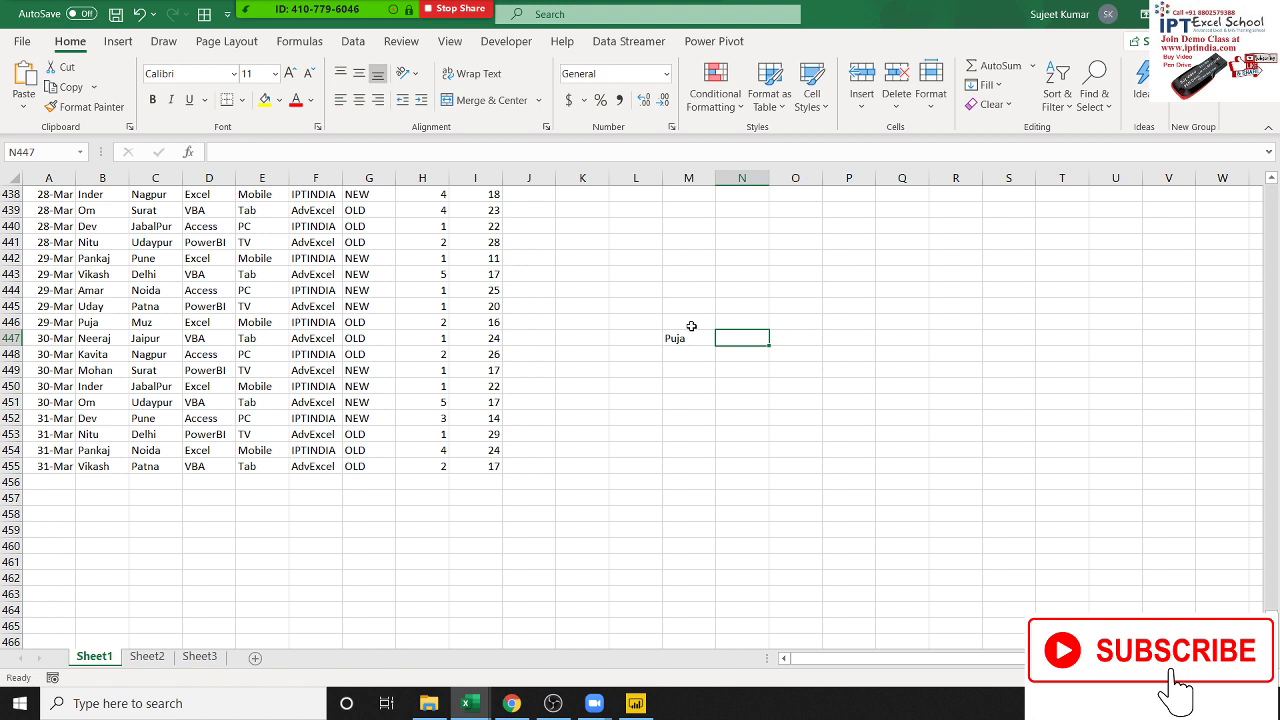
Enter =COUNTIF(B:B,M447) in N447, which returns 38.
type("=cou")
key("Down")
key("Down")
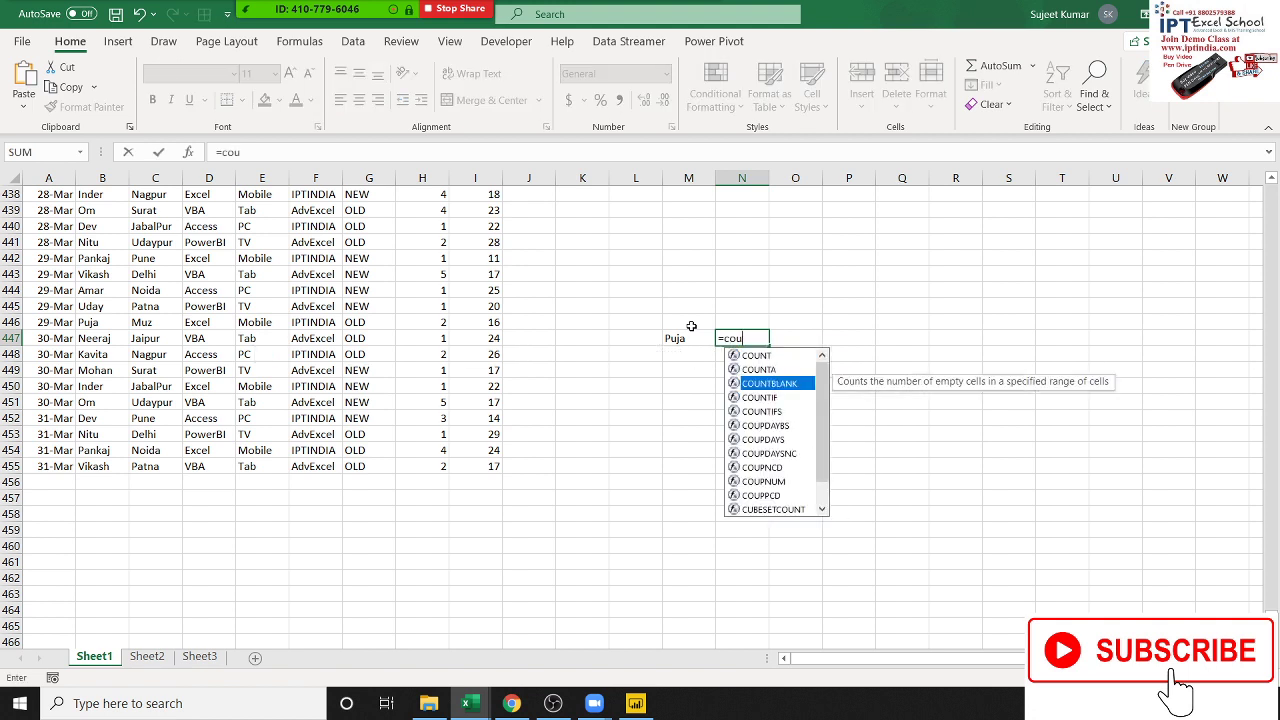
key("Down")
key("Tab")
key("Left")
key("Left")
key("Left")
key("Left")
key("Left")
key("Left")
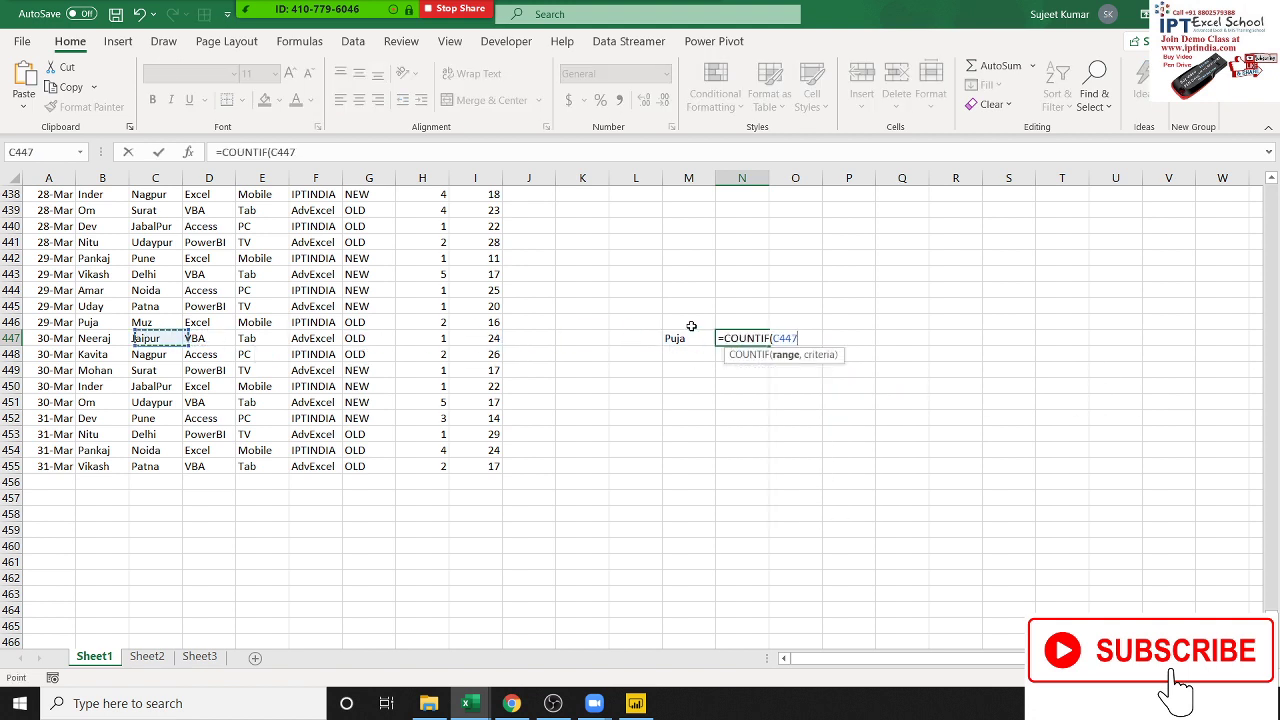
key("Left")
key("ctrl+space")
type(",")
key("Left")
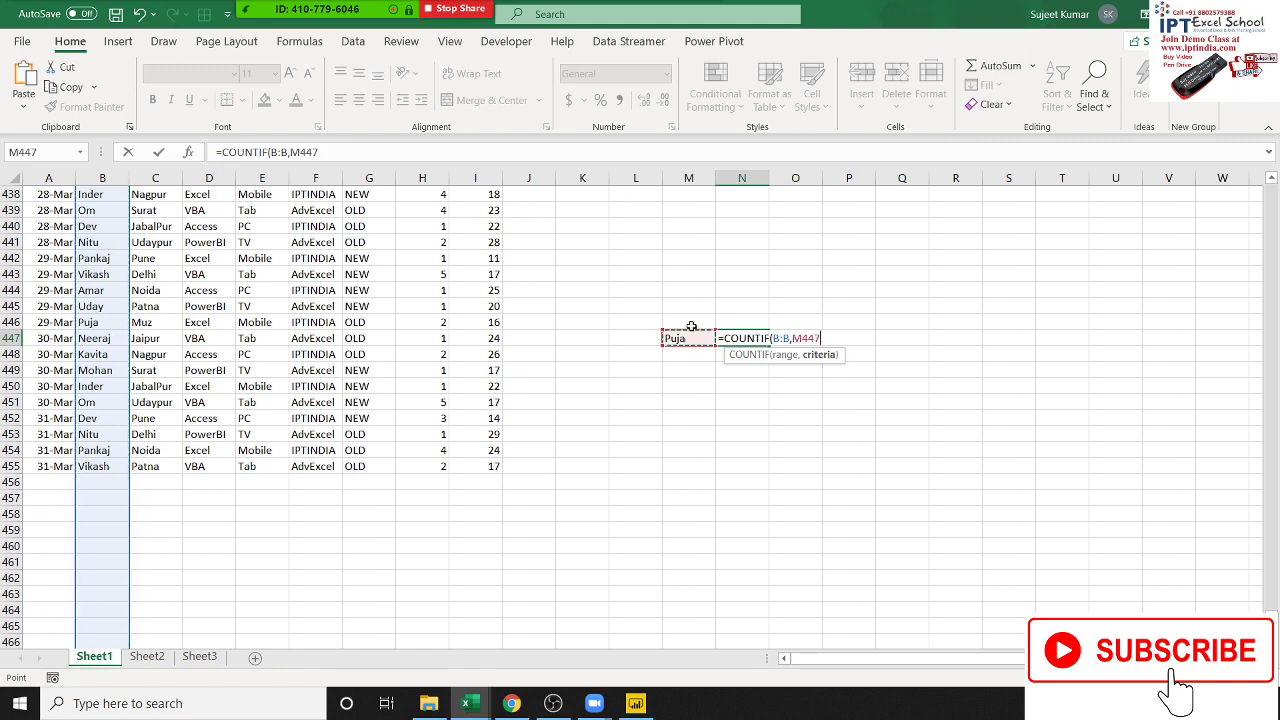
key("Return")
key("Up")
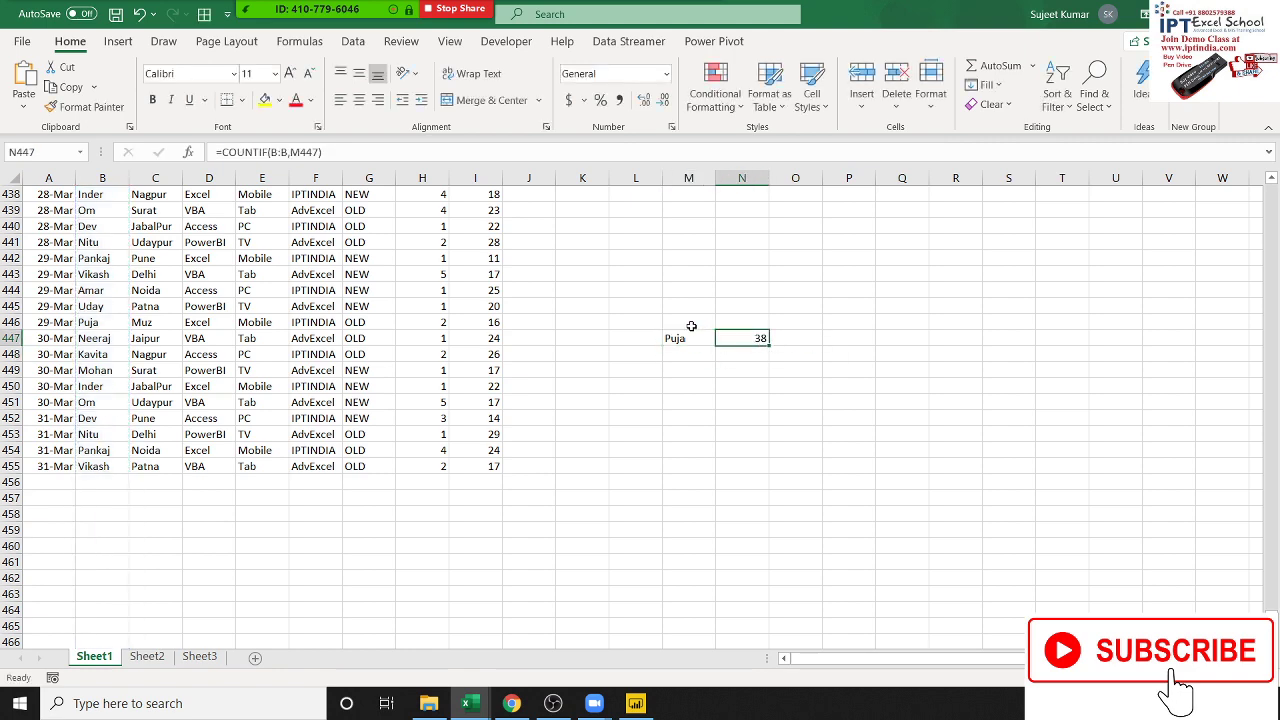
key("alt+Tab")
key("alt+Tab")
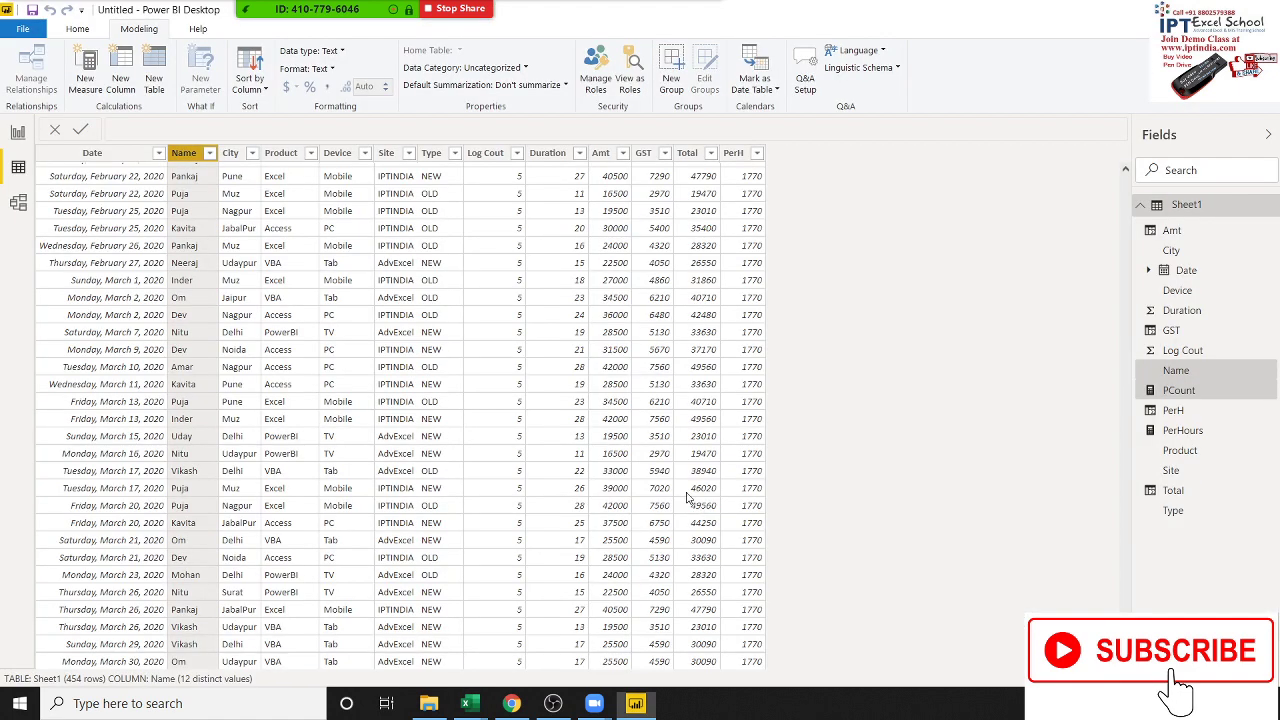
Open PCount's formula and delete its COUNTAX arguments, leaving 'PCount = COUNTAX'.
left_click(1178, 411)
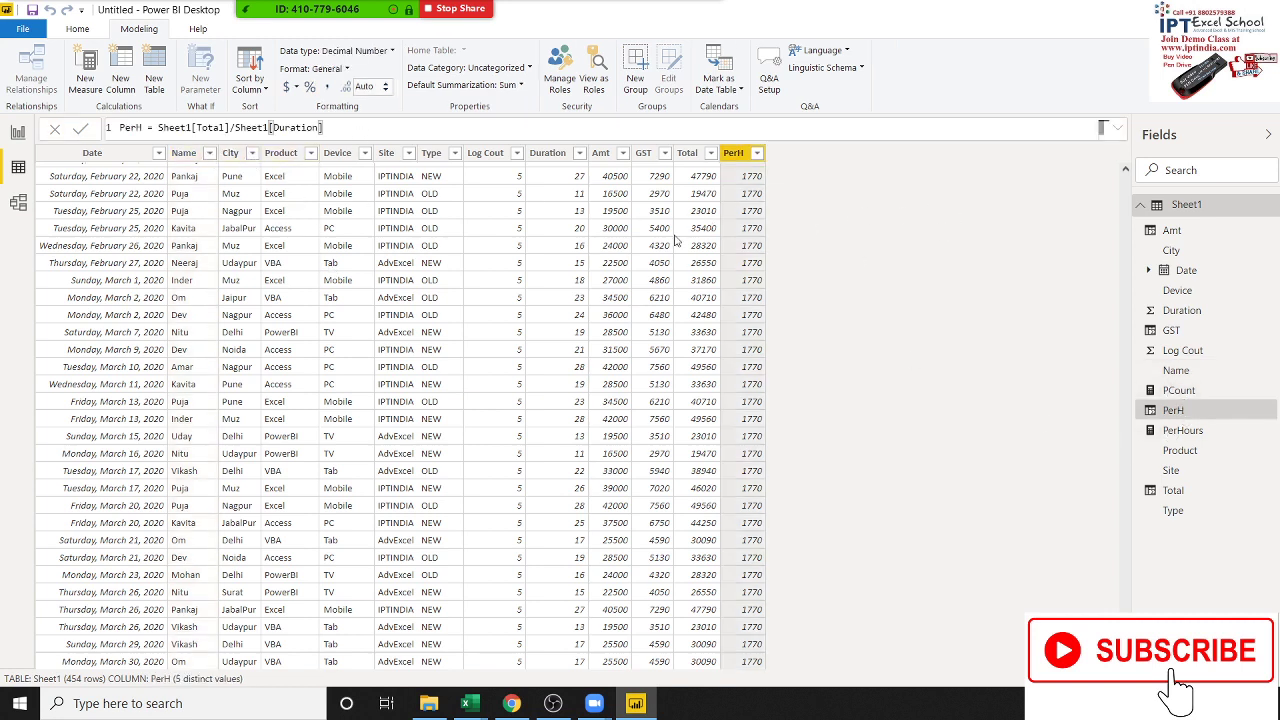
left_click(1202, 390)
left_click(400, 125)
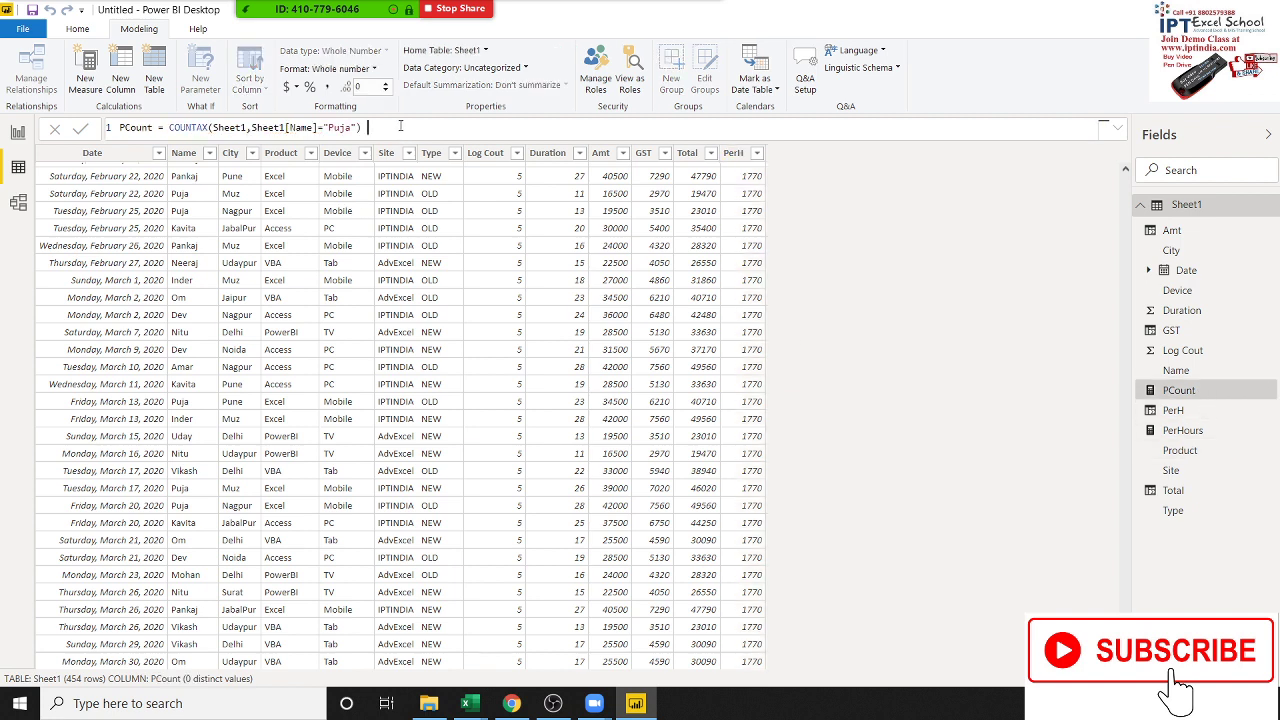
key("Left")
key("Delete")
key("BackSpace")
key("BackSpace")
key("BackSpace")
key("BackSpace")
key("BackSpace")
key("BackSpace")
key("BackSpace")
key("BackSpace")
key("BackSpace")
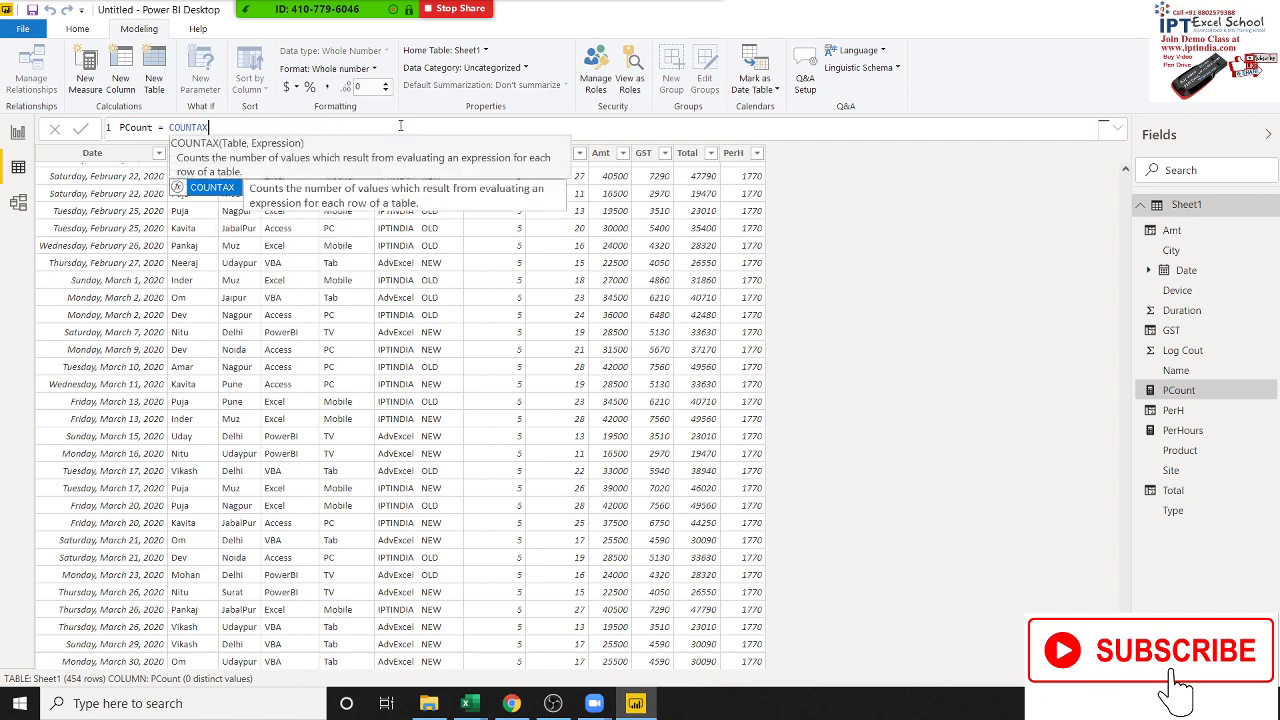
key("BackSpace")
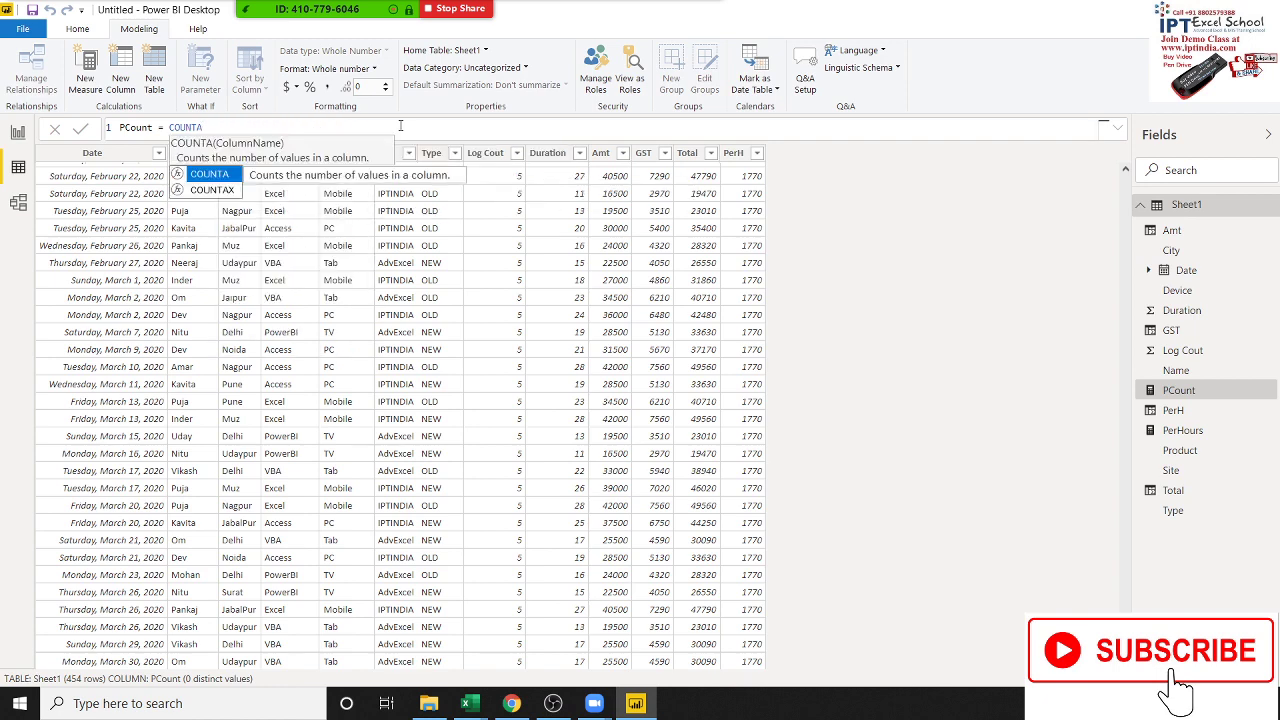
Trim the function to COUNT and read the COUNTROWS, COUNTX and DISTINCTCOUNTNOBLANK descriptions.
key("BackSpace")
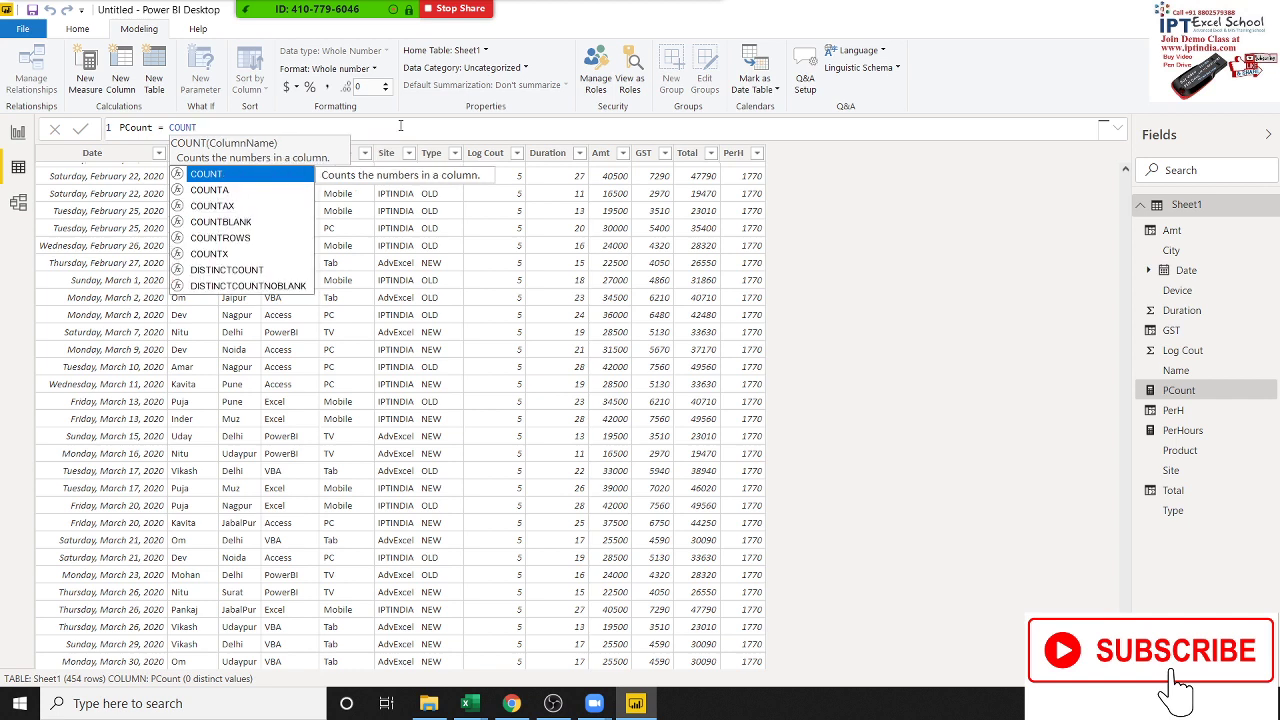
key("Down")
key("Down")
key("Down")
key("Down")
key("Down")
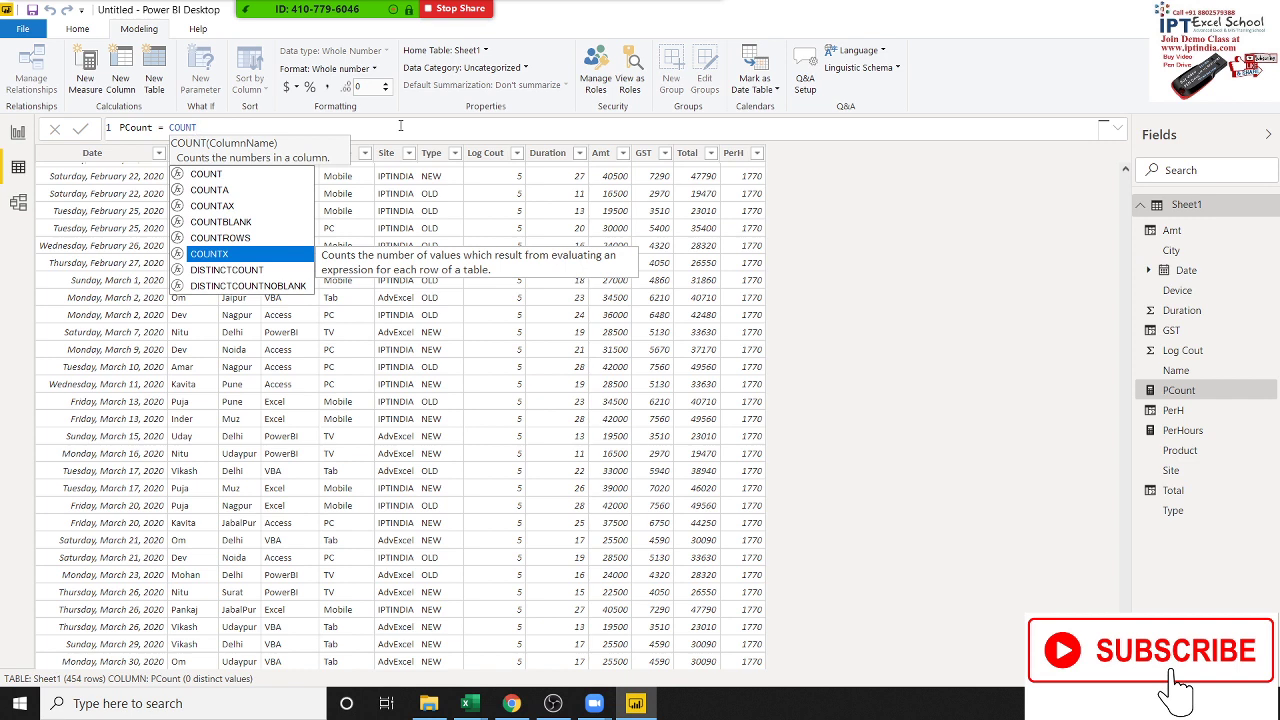
key("Up")
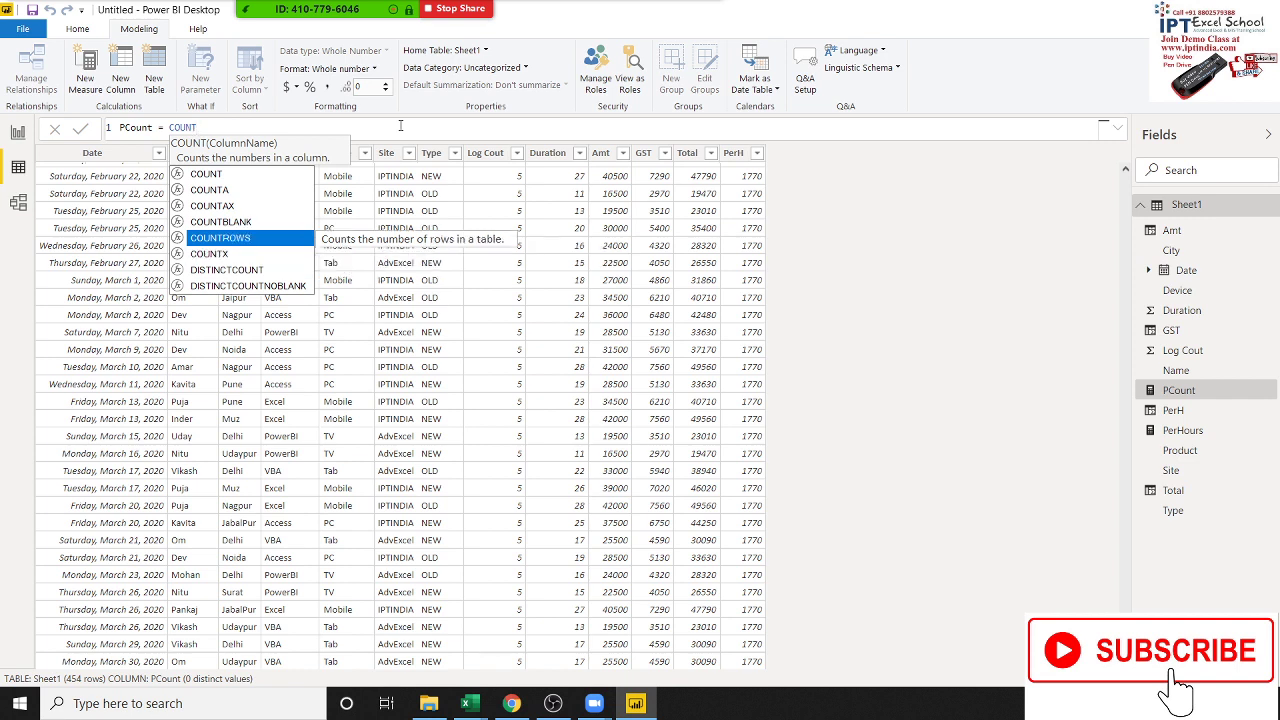
key("Down")
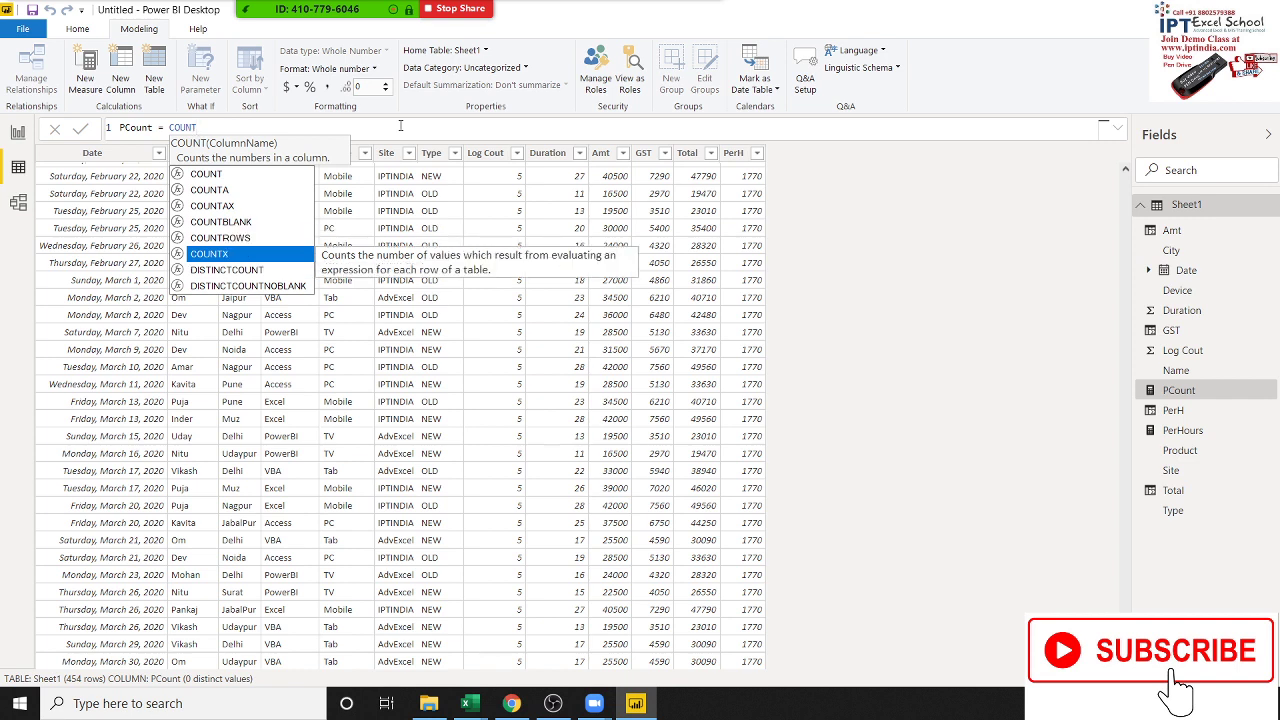
key("Down")
key("Down")
key("Up")
key("Up")
key("Up")
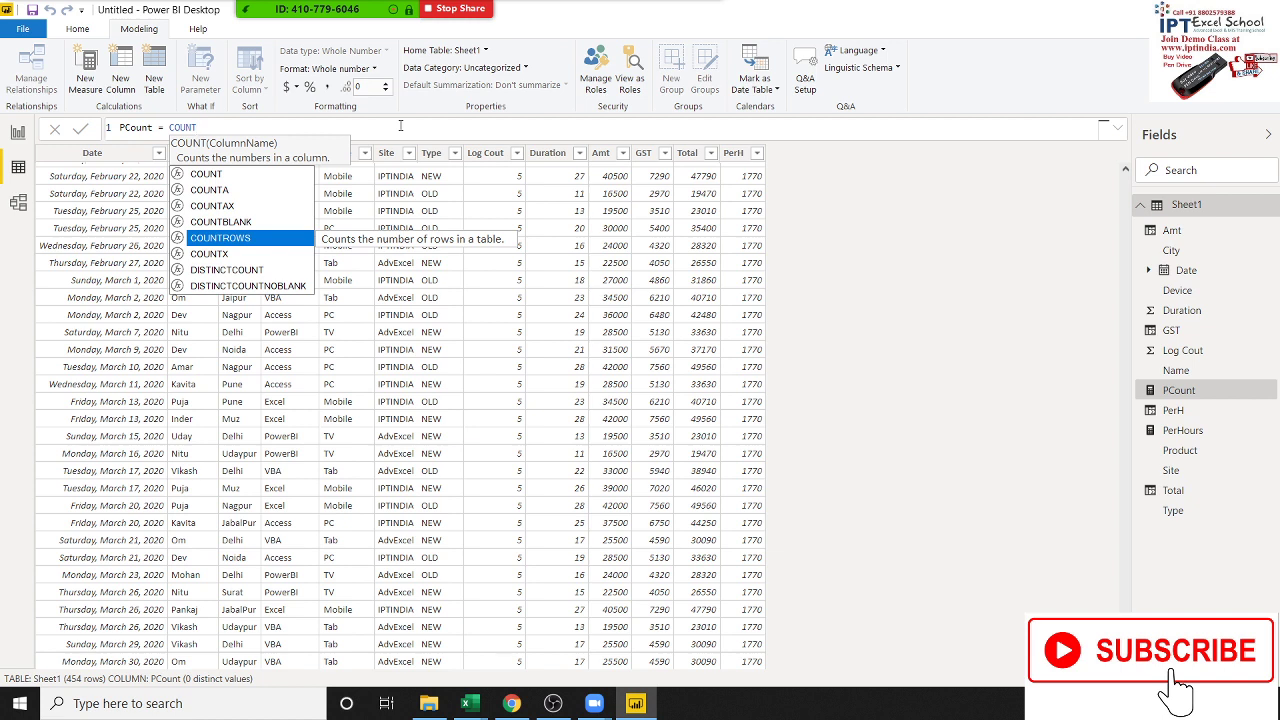
key("Up")
key("Up")
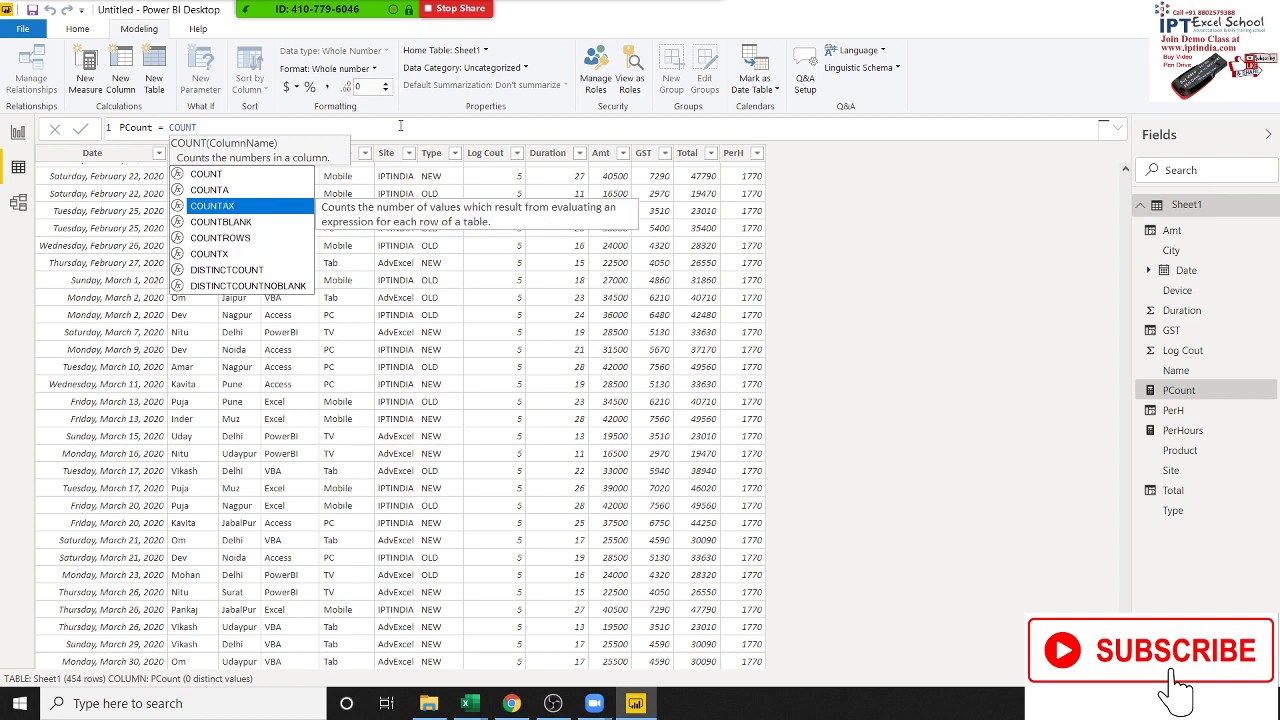
key("Down")
key("Down")
key("Down")
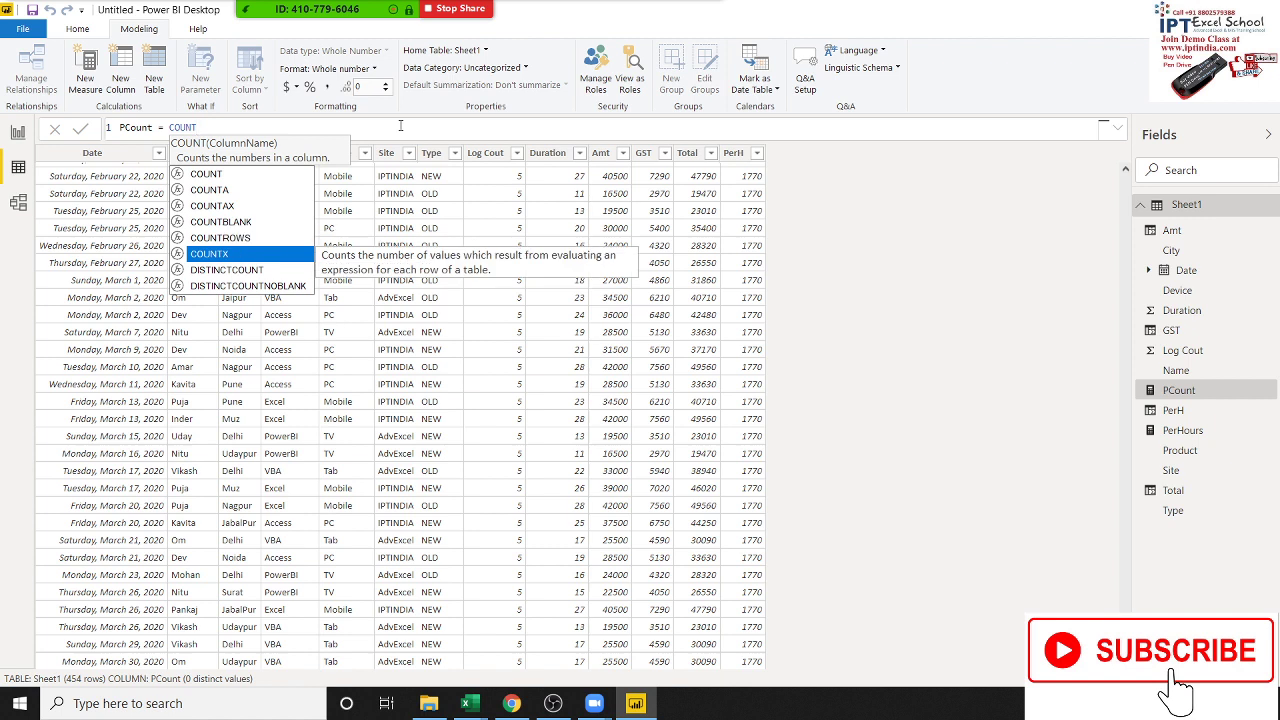
key("Up")
key("Up")
key("Up")
key("Up")
key("Up")
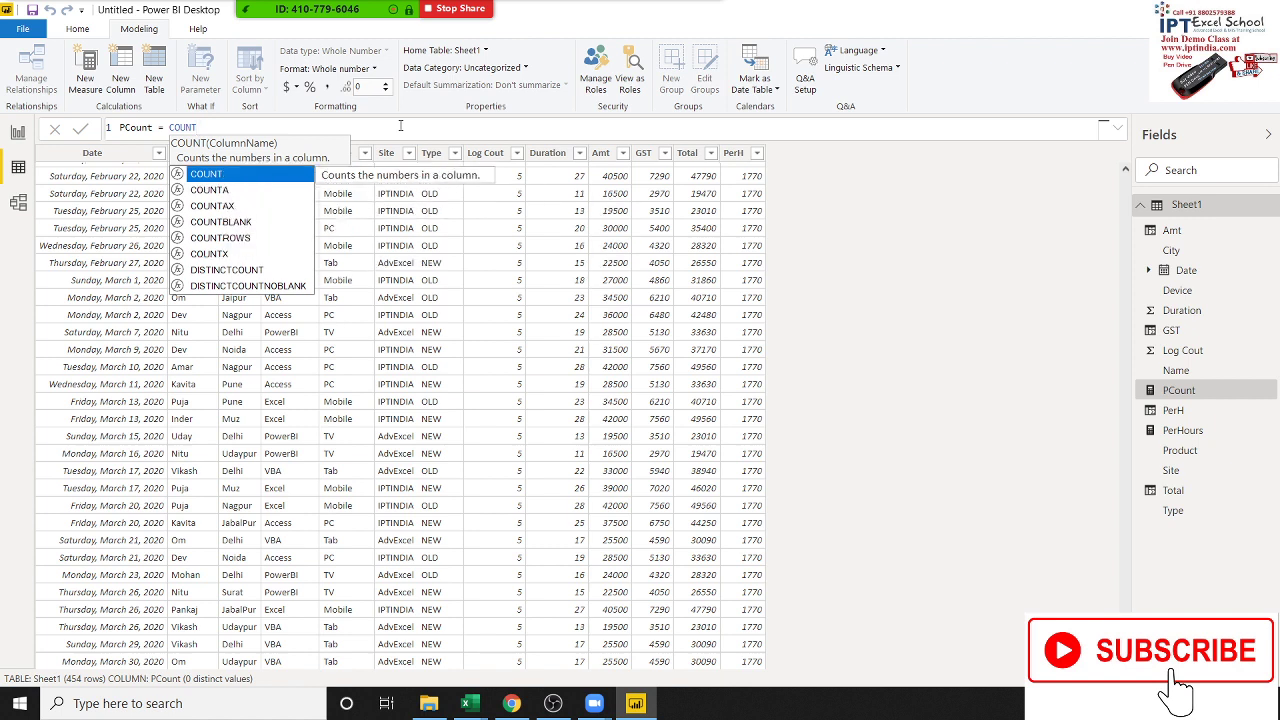
Read the COUNTA and COUNTAX descriptions, then erase COUNT from the formula.
key("Down")
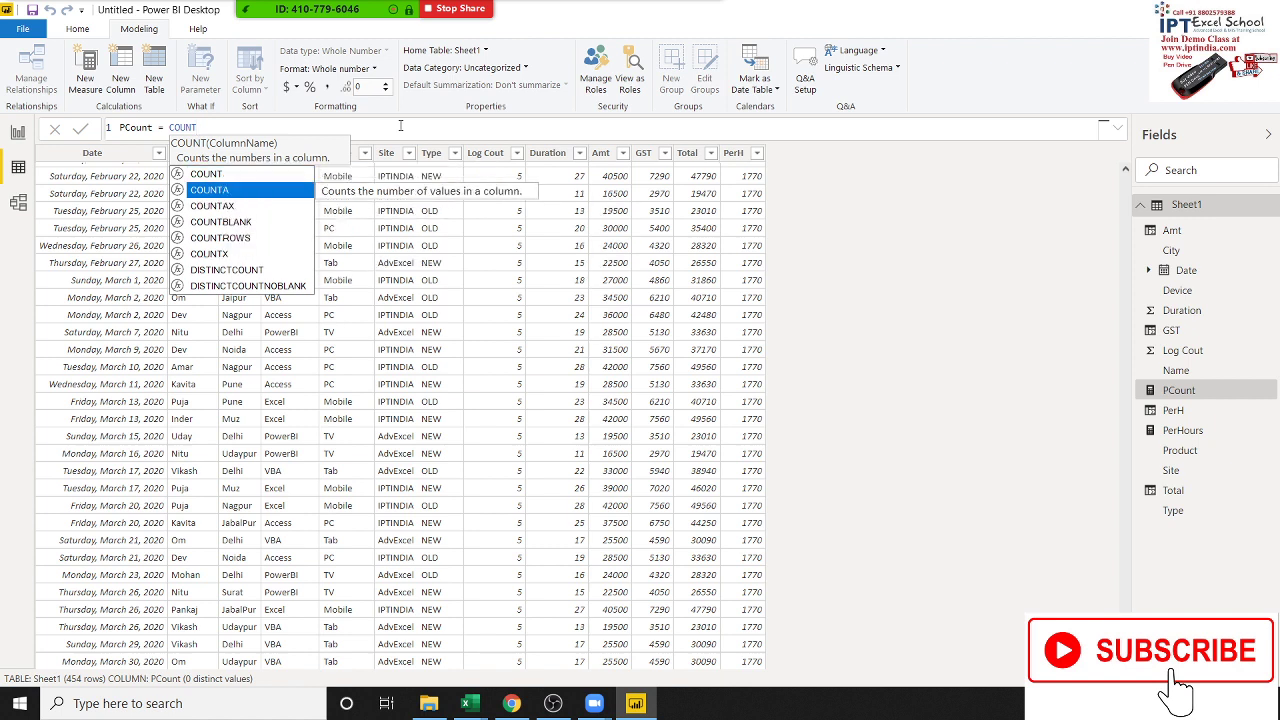
key("Down")
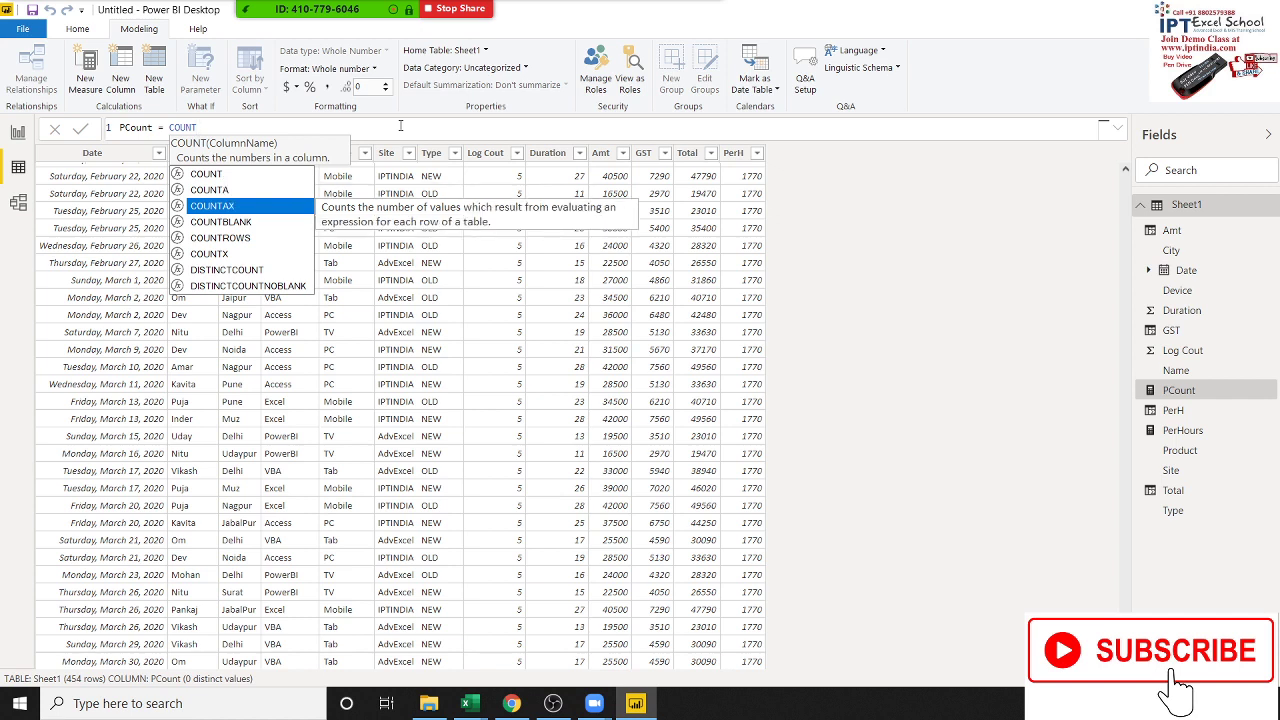
key("Down")
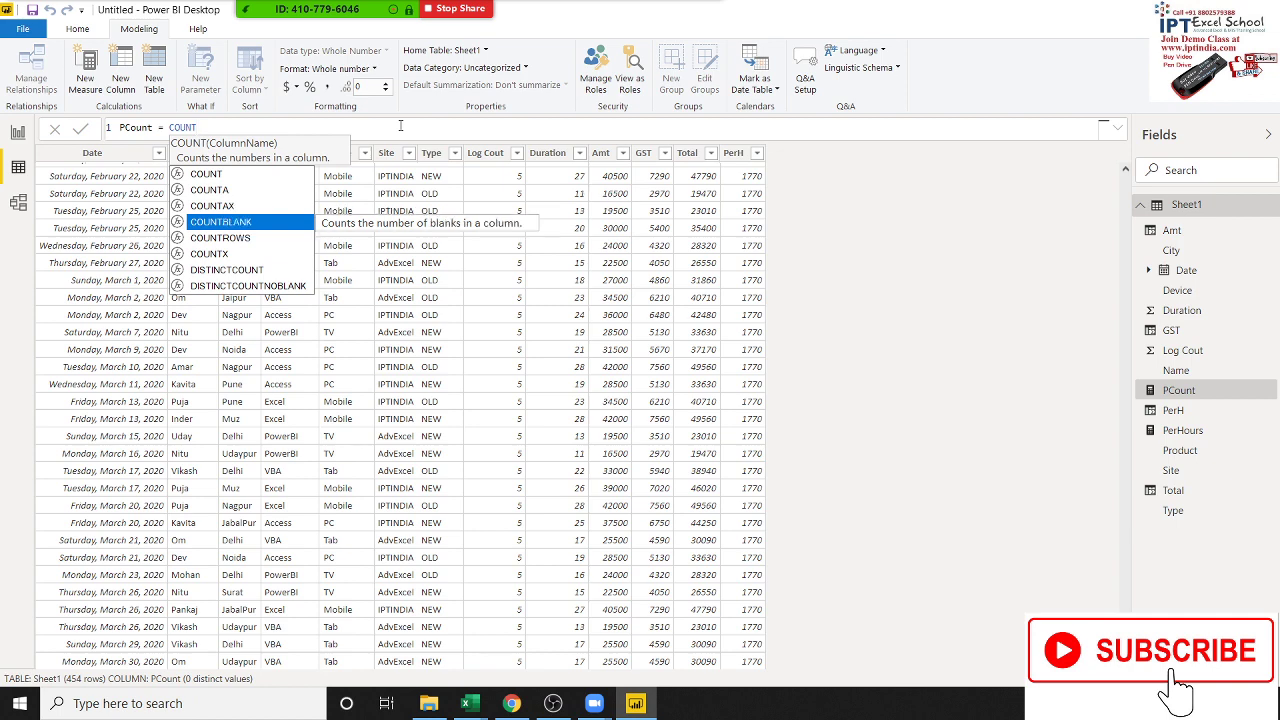
key("Down")
key("Down")
key("Down")
key("Down")
key("Up")
key("Up")
key("Up")
key("Up")
key("Up")
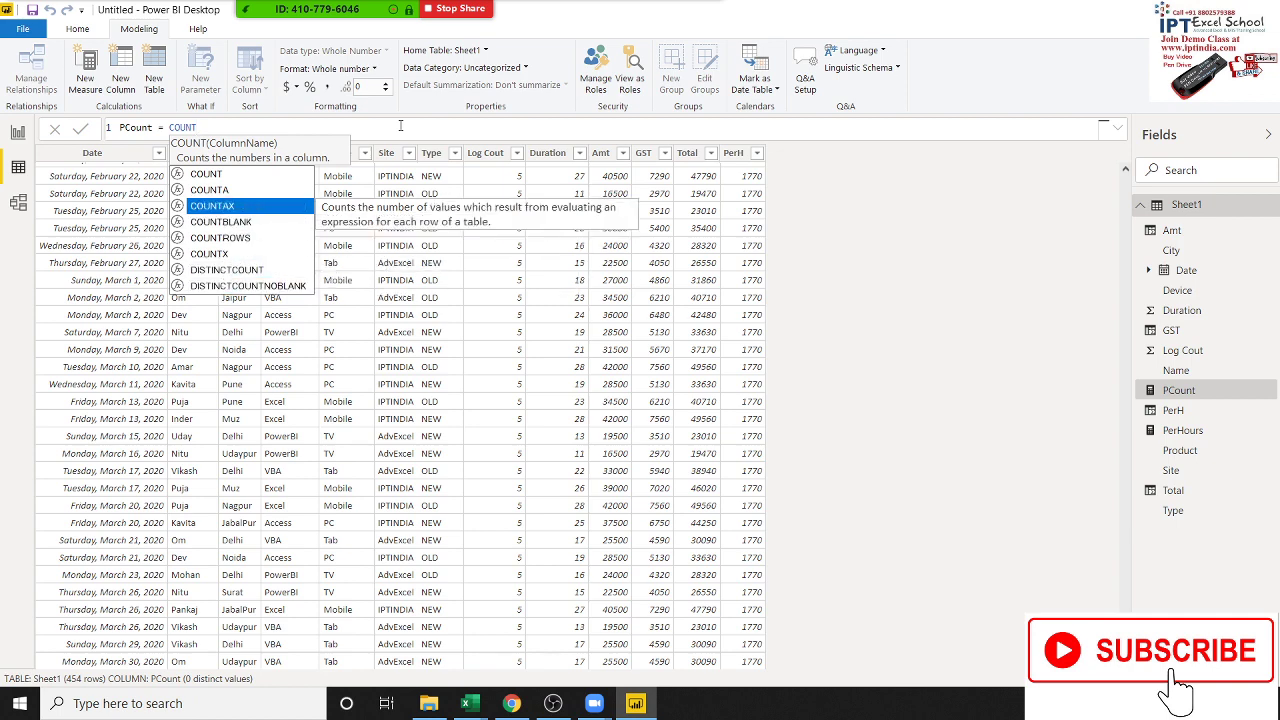
key("Up")
key("Up")
key("BackSpace")
key("BackSpace")
key("BackSpace")
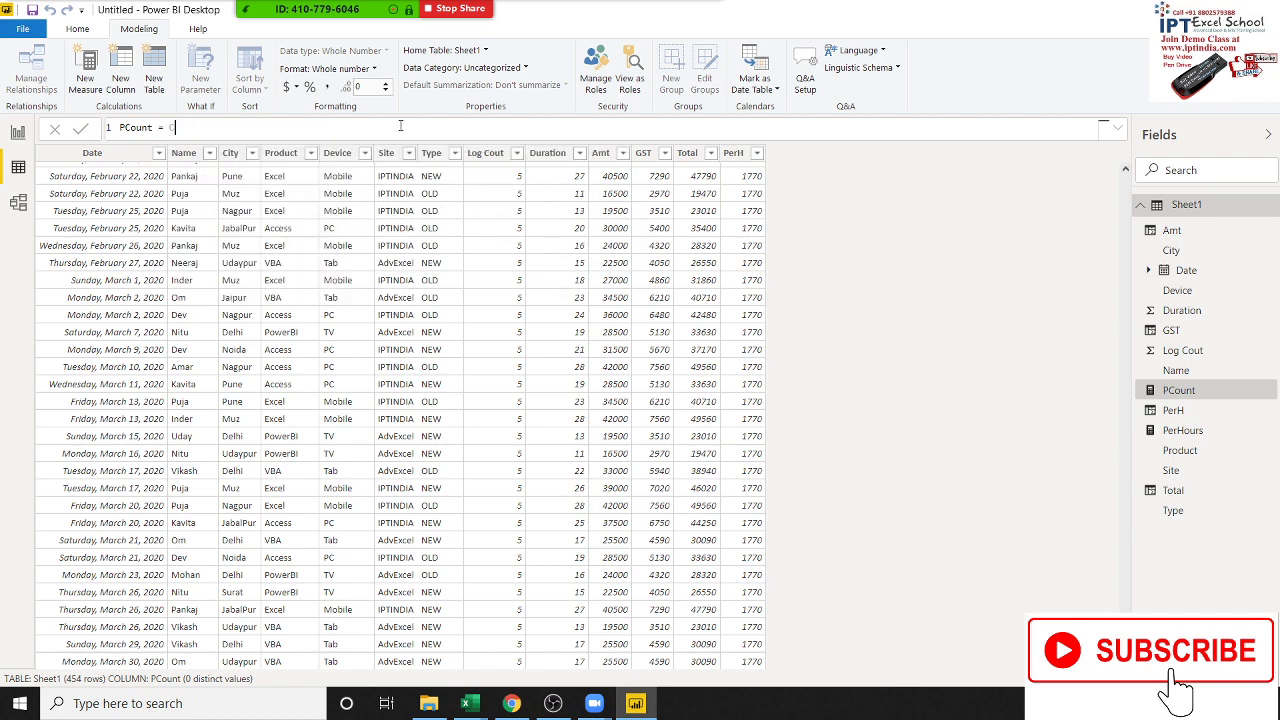
Clear the stray 'V)' text and start the PCount formula with CALCULATE( via autocomplete.
type("V")
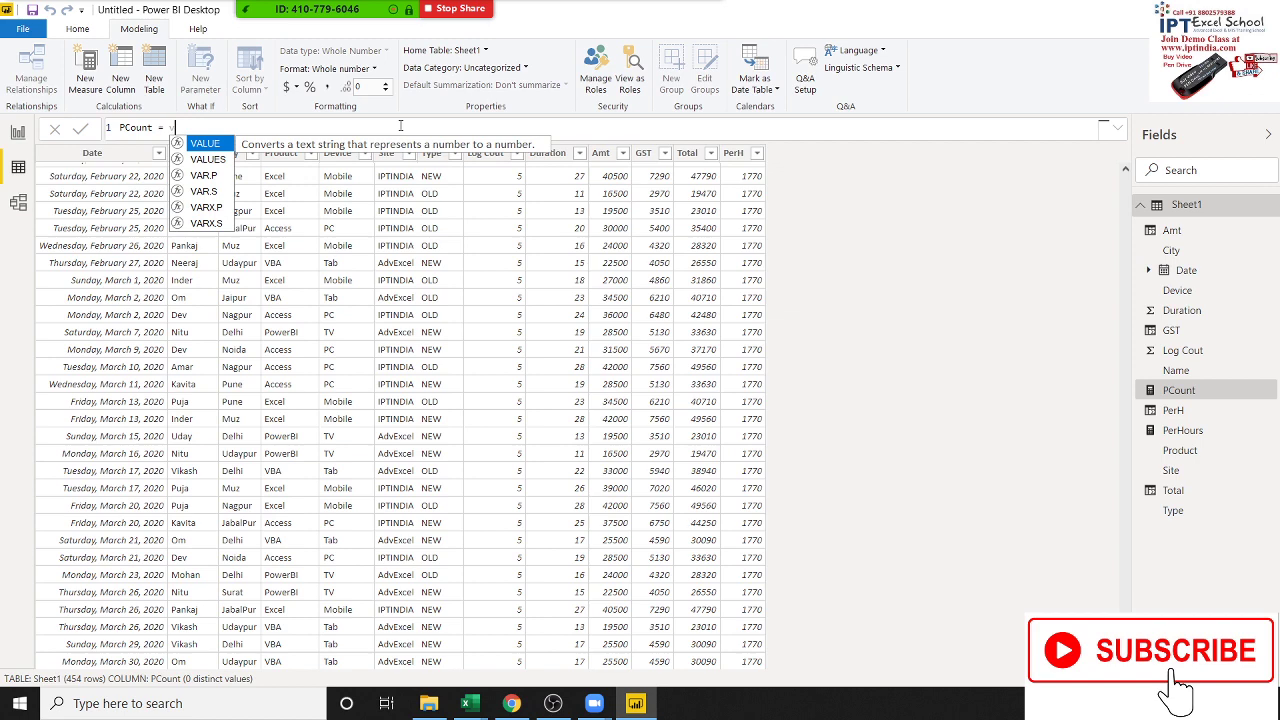
type(")")
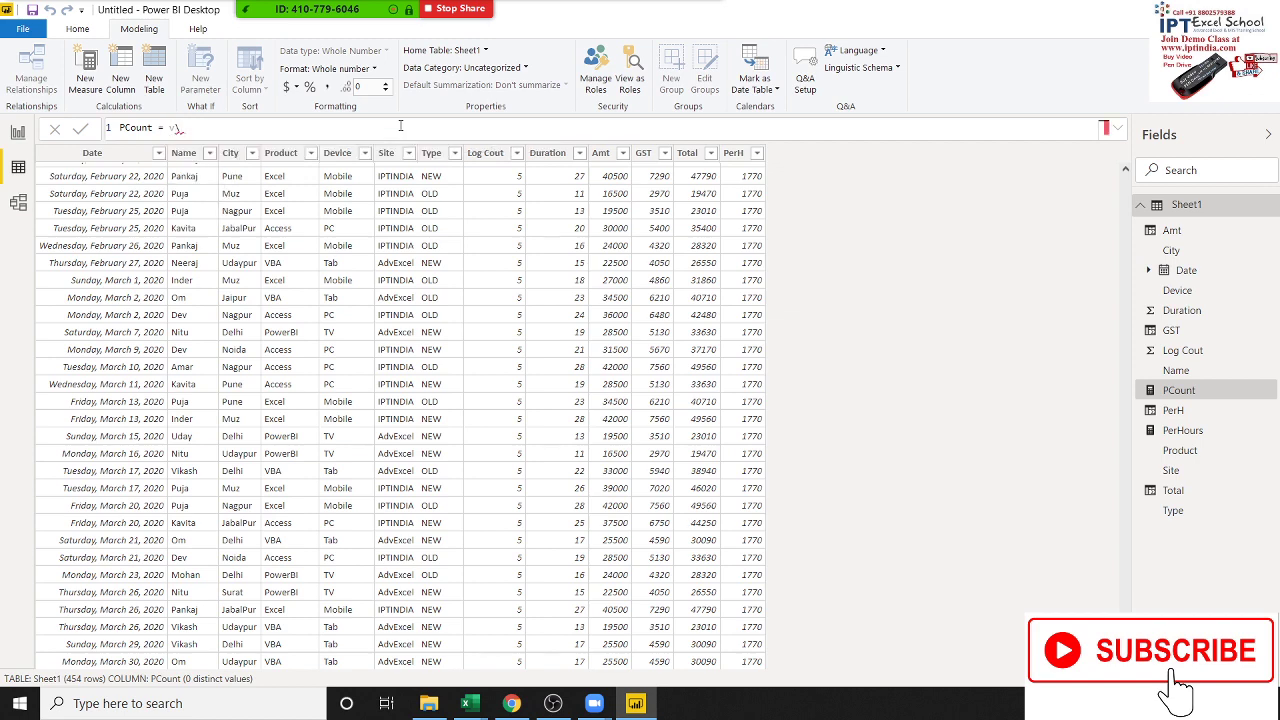
key("BackSpace")
key("BackSpace")
type("ca")
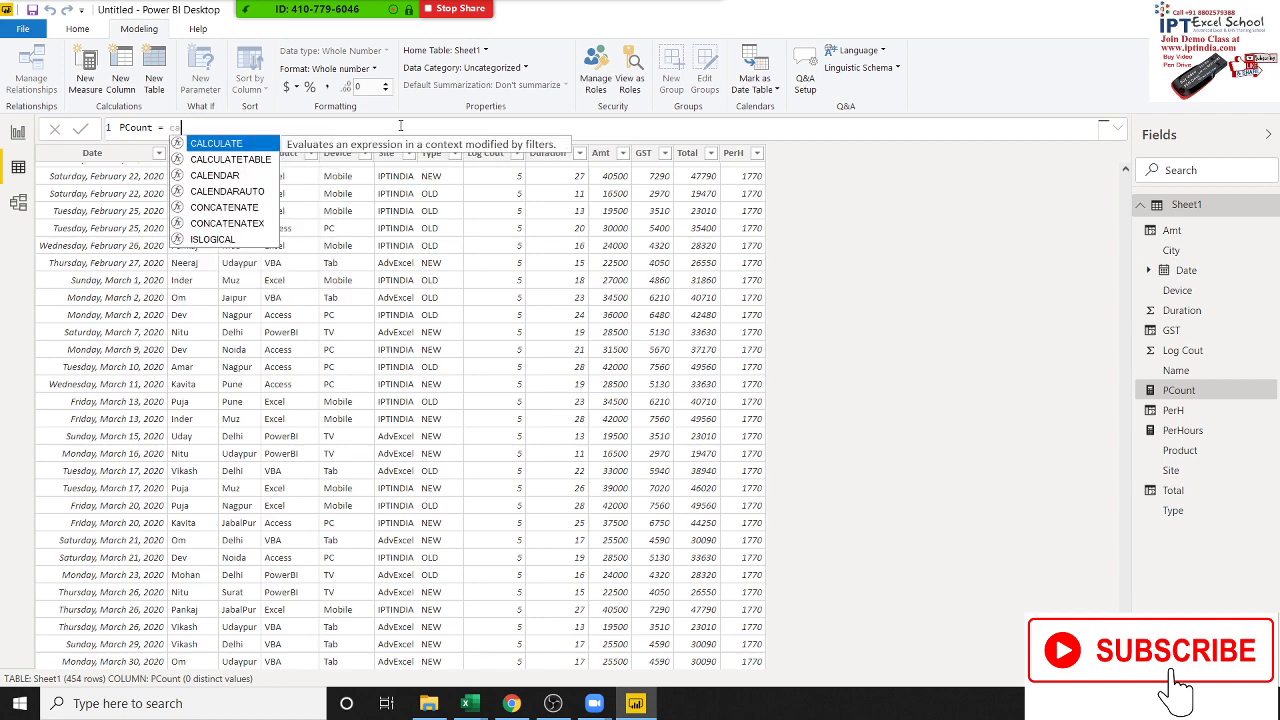
key("Tab")
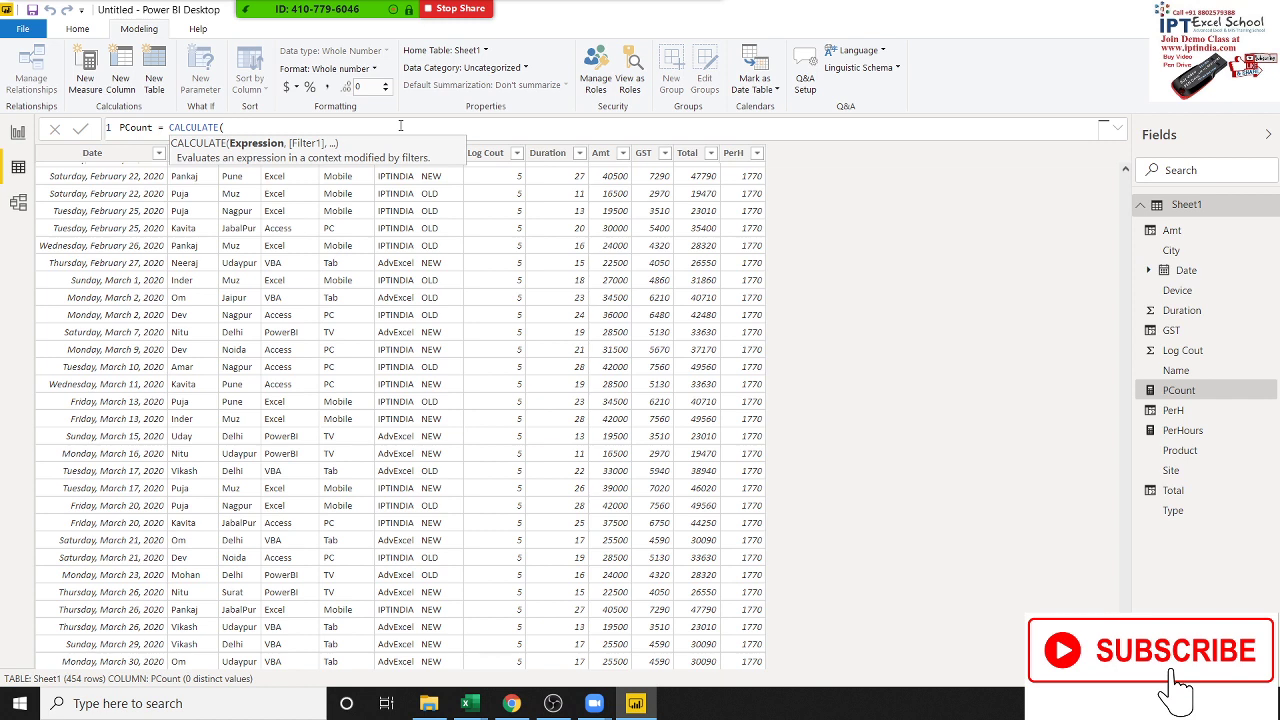
Undo PCount back to COUNTAX(Sheet1,Sheet1[Name]="Puja") and put the cursor after COUNTAX(.
key("ctrl+z")
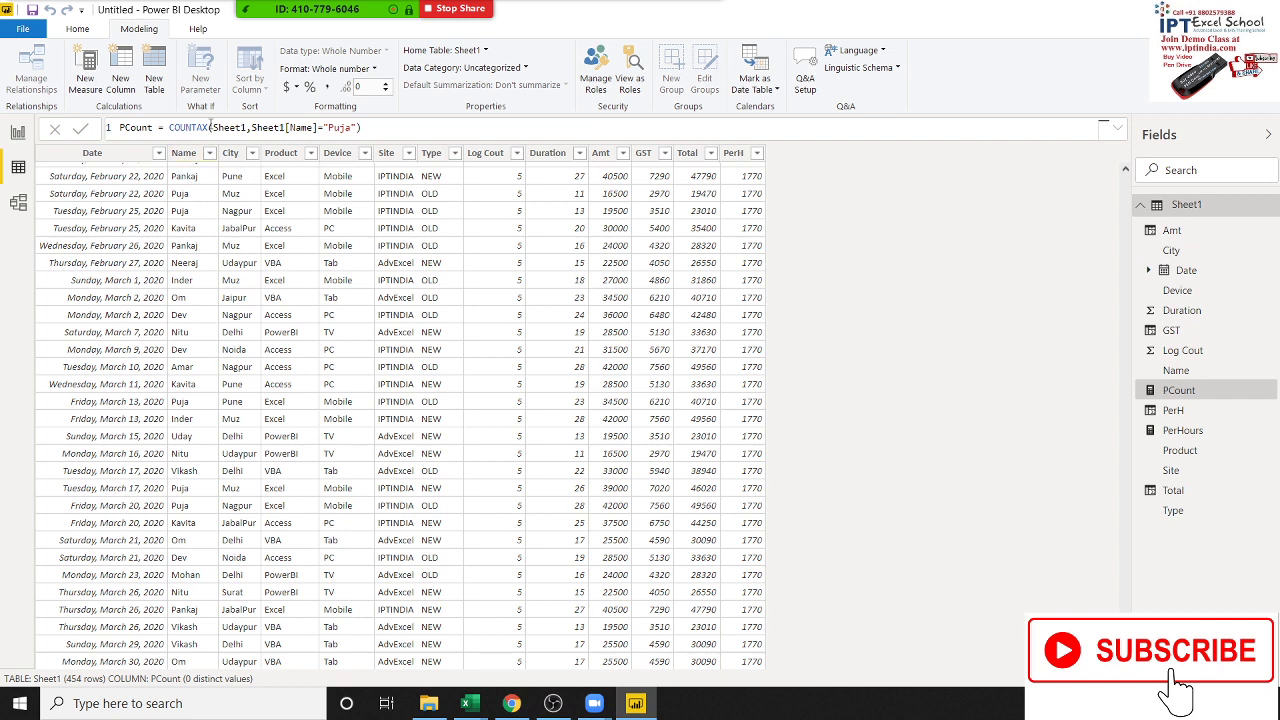
left_click(211, 127)
left_click(288, 127)
left_click(330, 127)
left_click(252, 127)
left_click(211, 127)
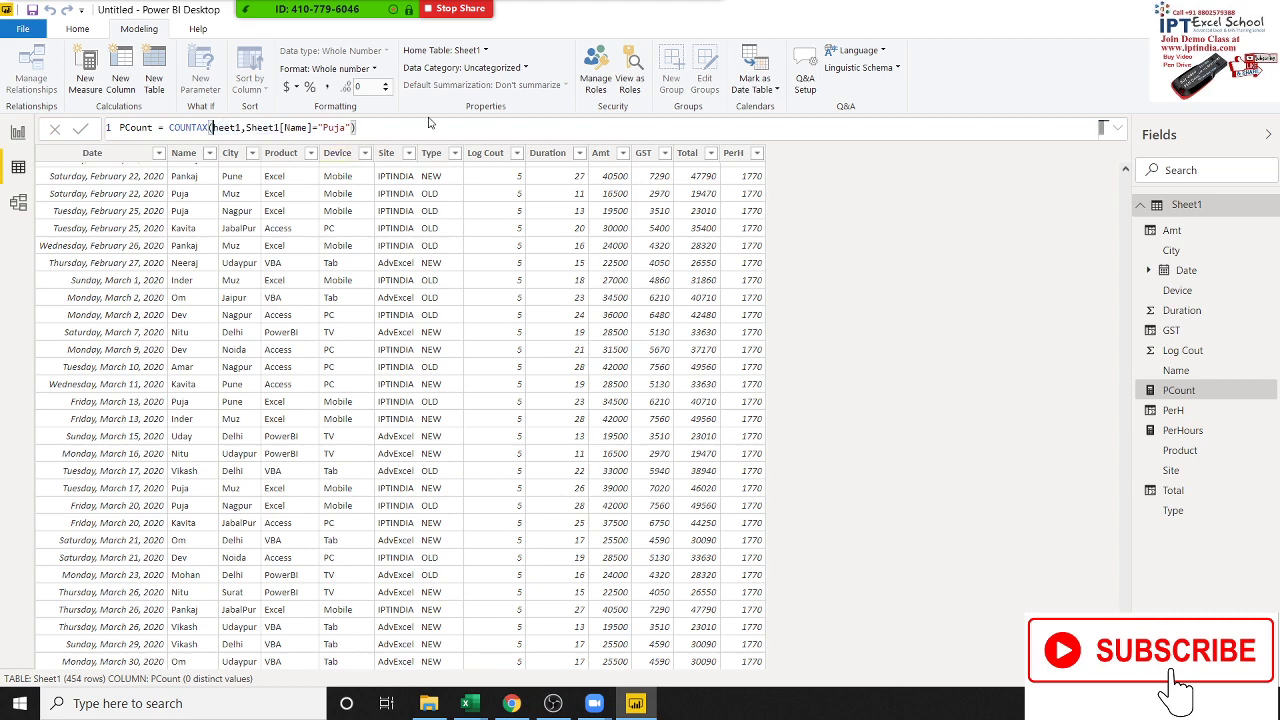
Replace the COUNTAX arguments with FILTER(Sheet1,Sheet1[Name]="Puja") and commit the formula.
key("Delete")
key("Delete")
key("Delete")
key("Delete")
key("Delete")
key("Delete")
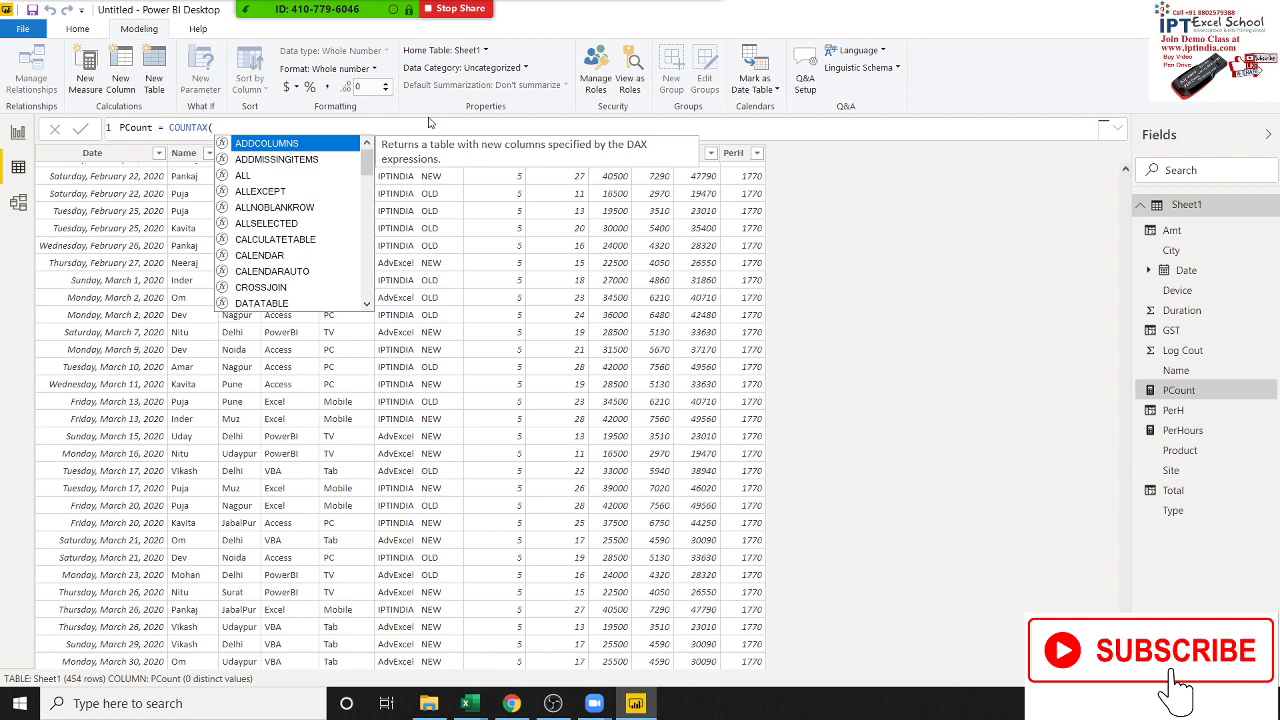
type("f")
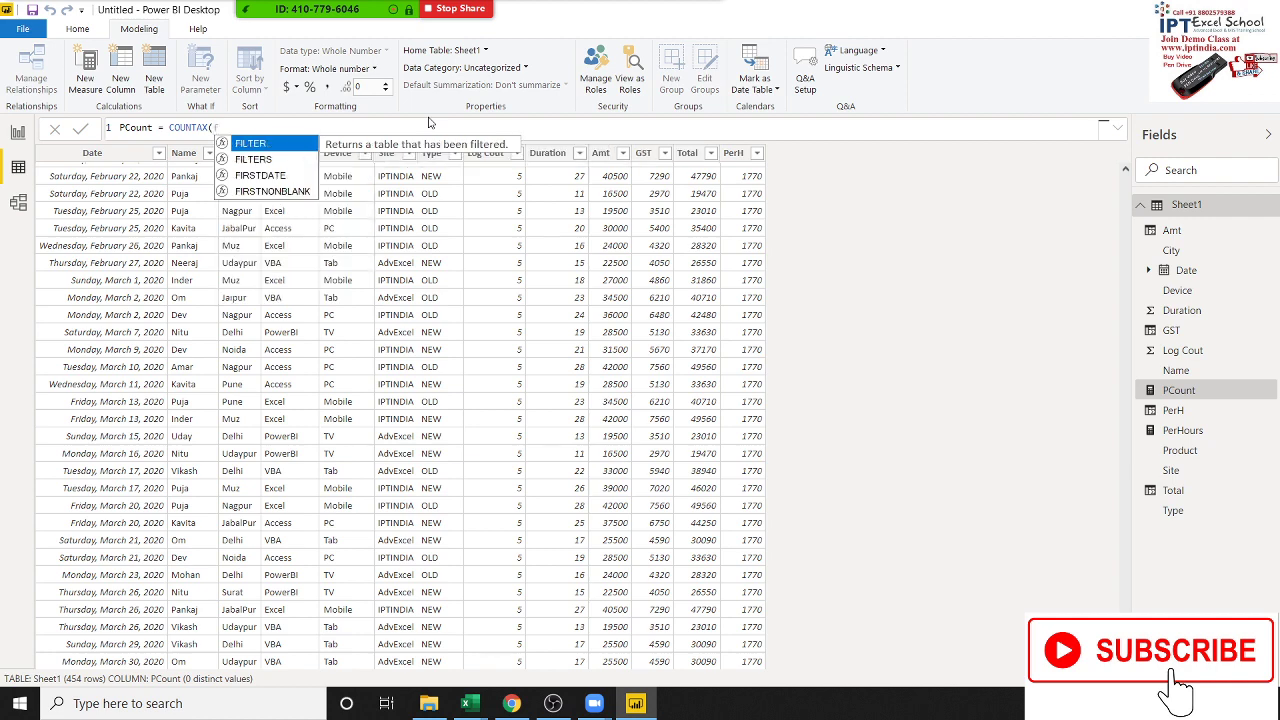
key("Tab")
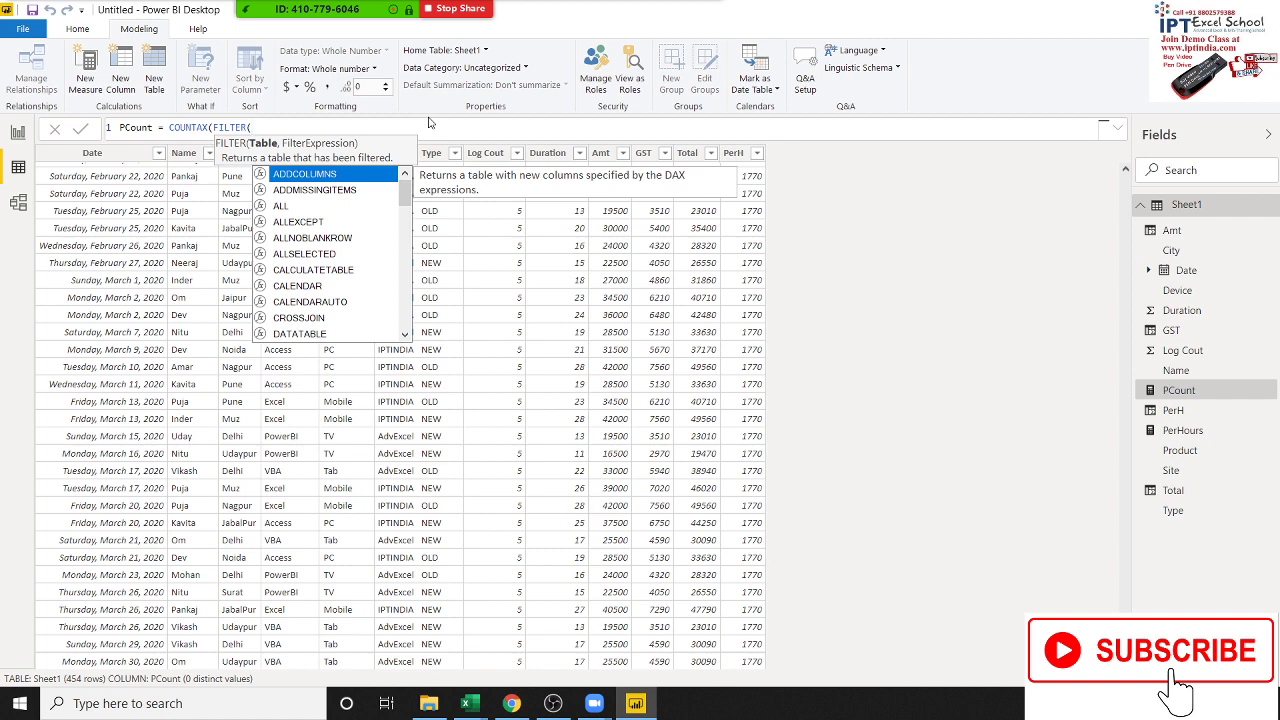
type("She")
key("Tab")
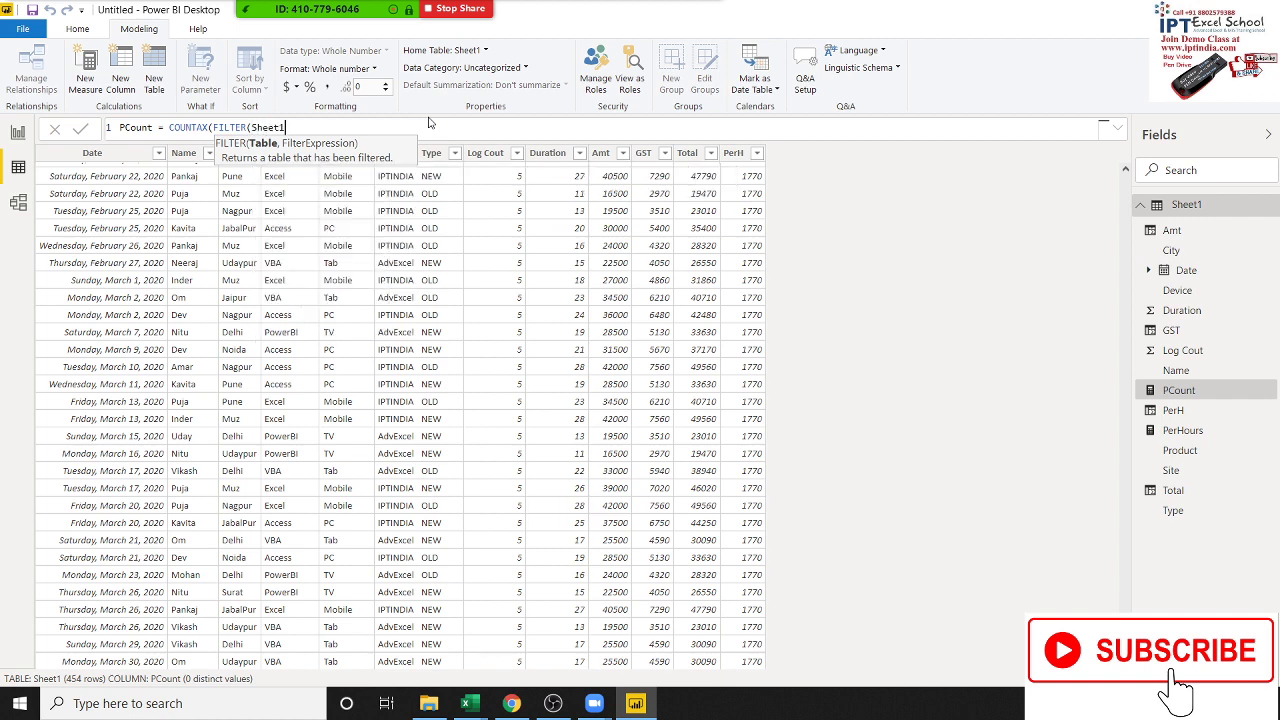
type(",")
type("na")
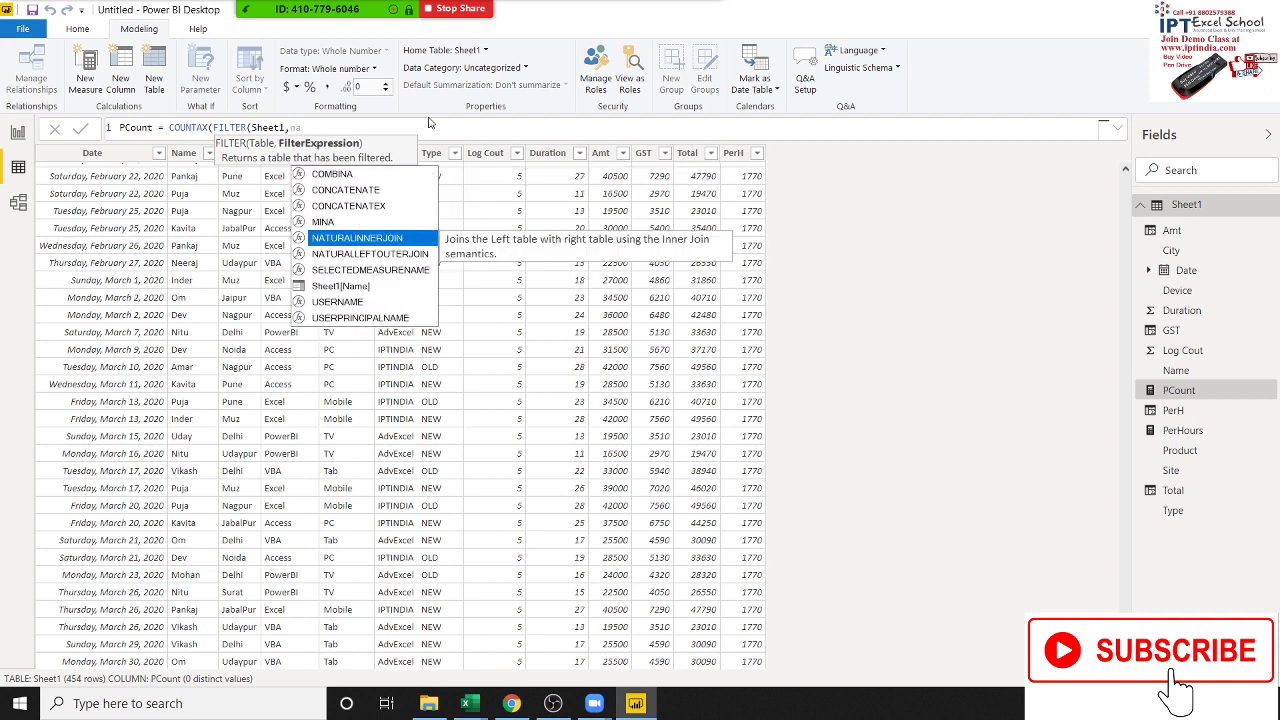
key("Down")
key("Down")
key("Down")
key("Tab")
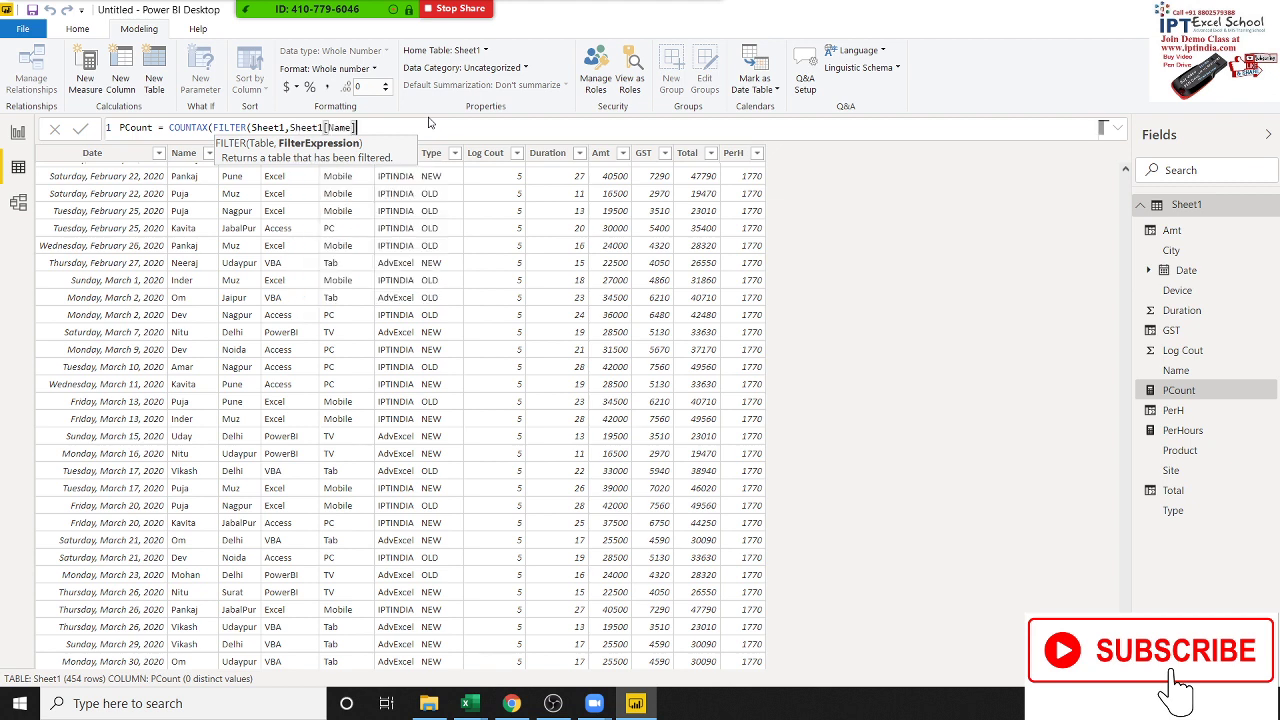
type("=")
type("\"Puja\"")
type(")")
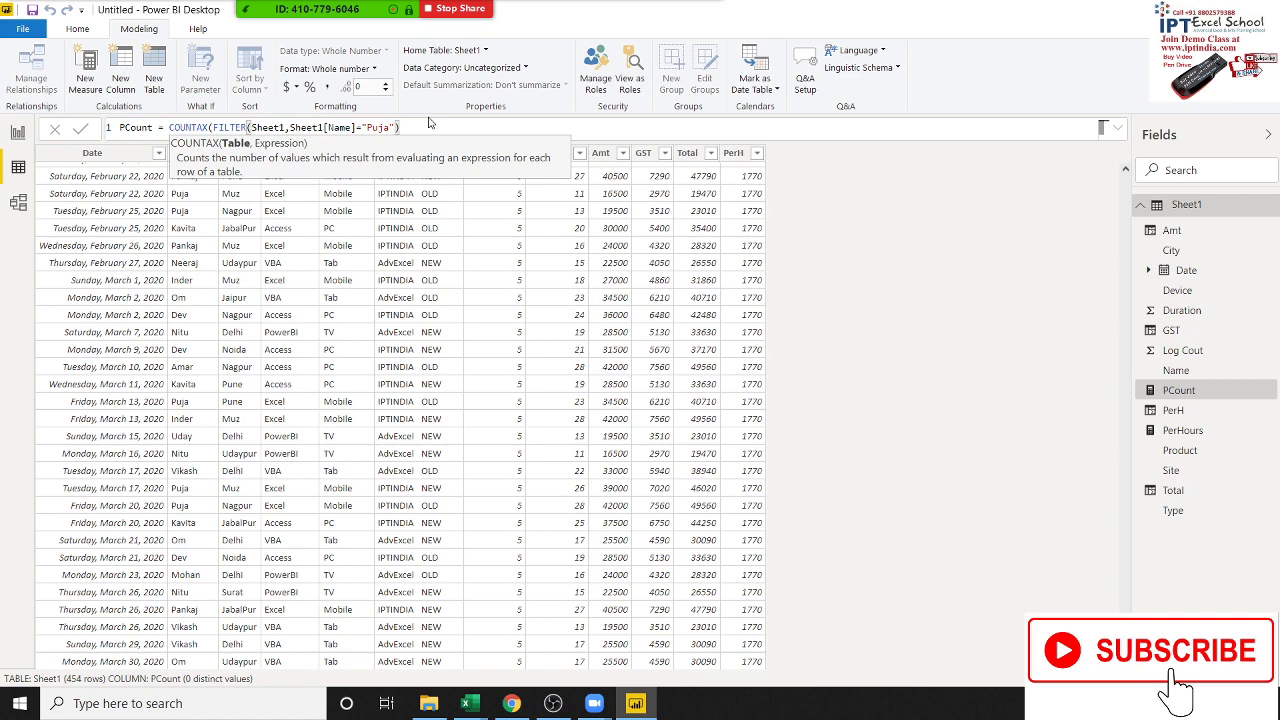
type(")")
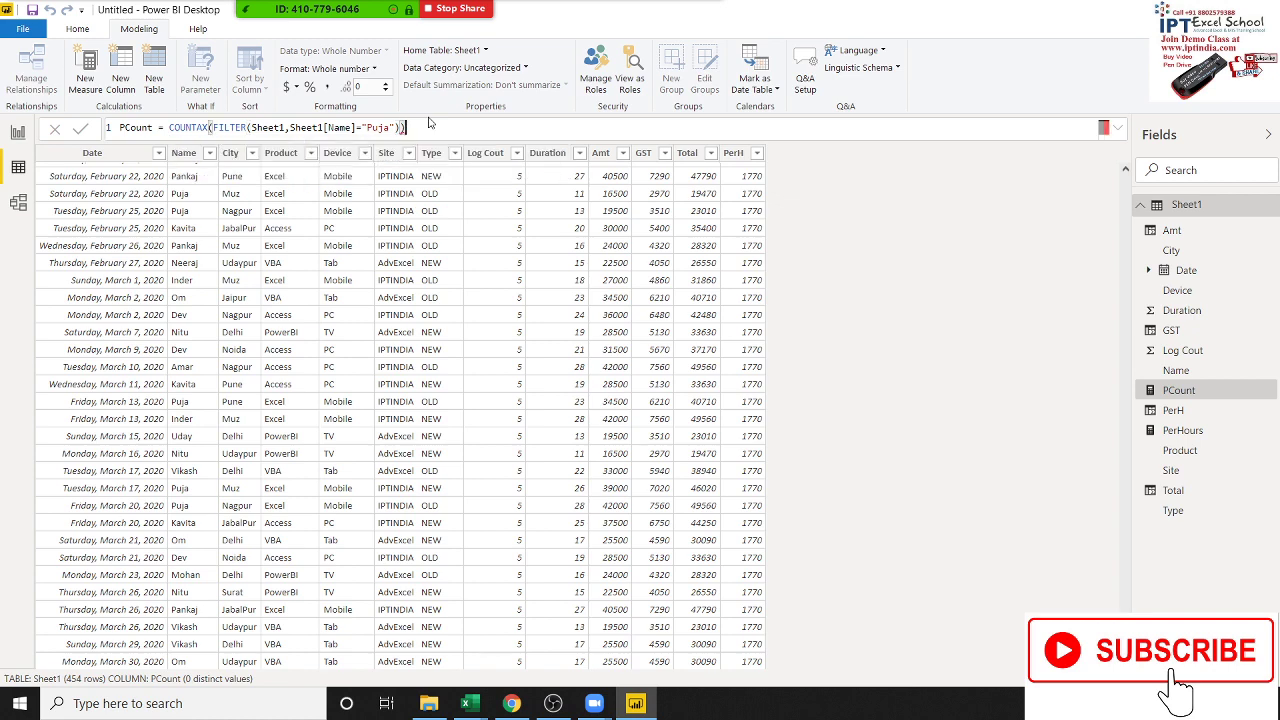
key("Return")
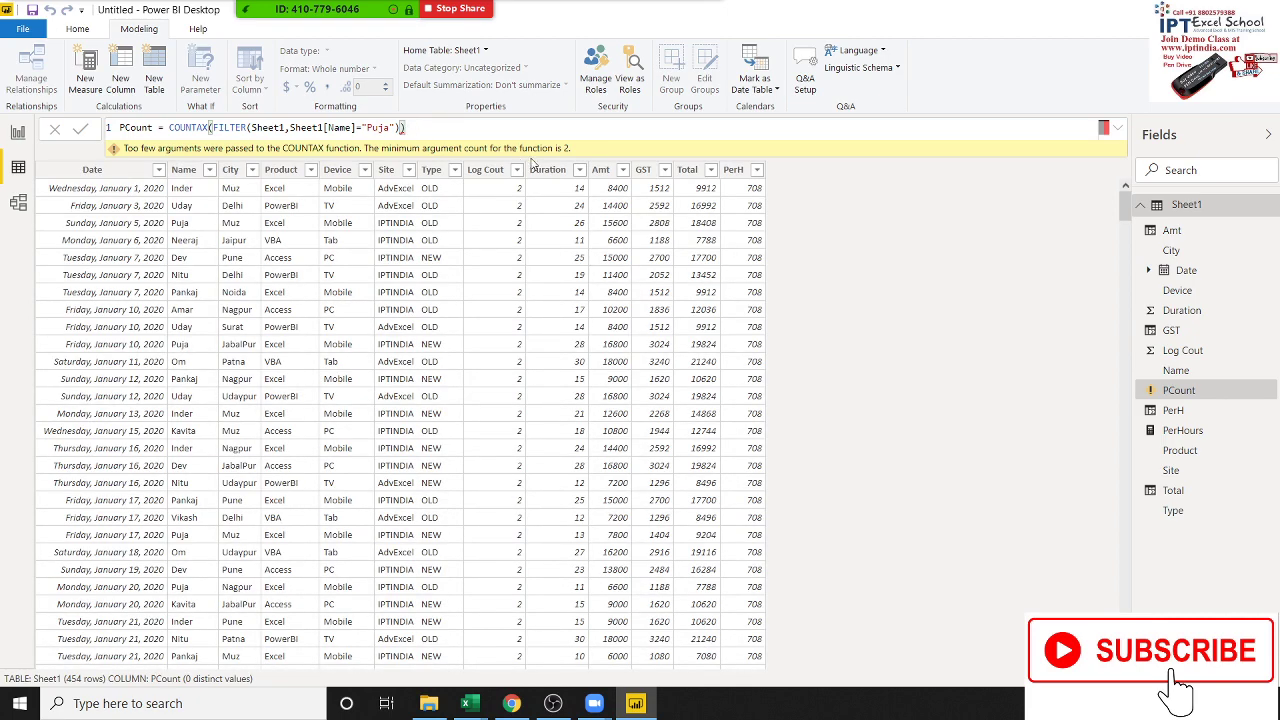
Add Sheet1[Name]="Puja" as the COUNTAX expression, then view the card showing PCount 38.
type(",")
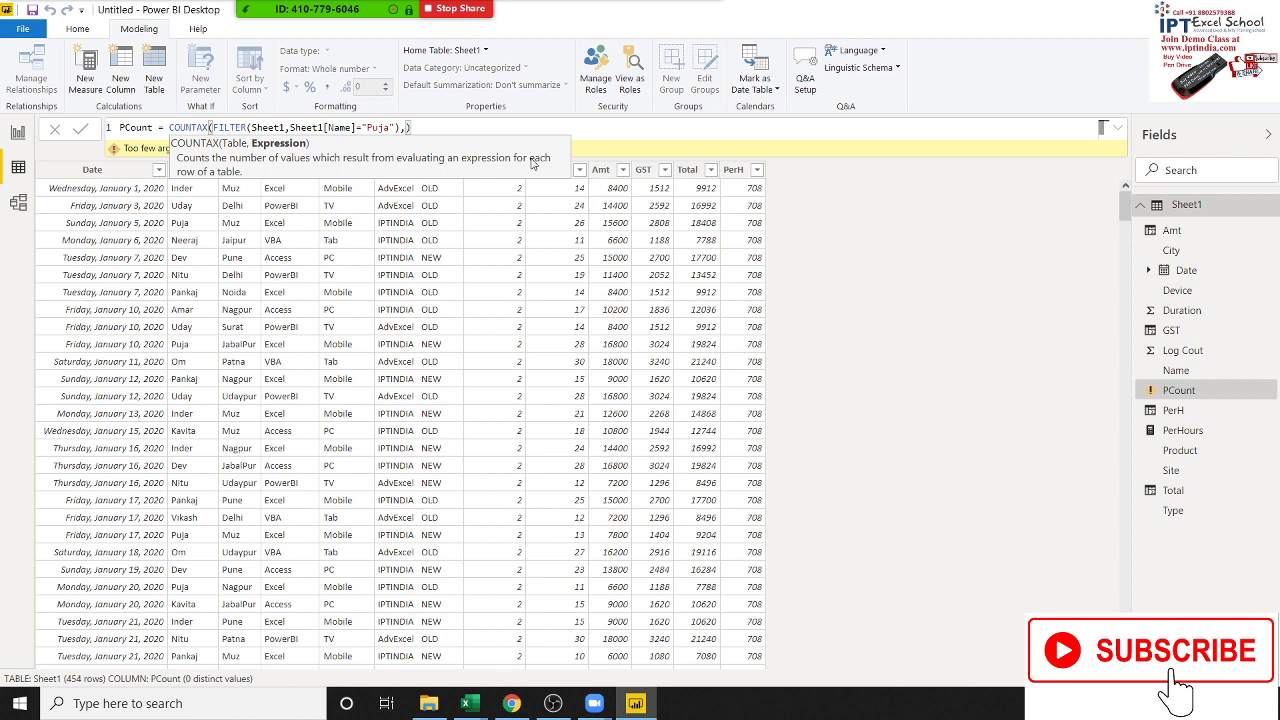
type("name")
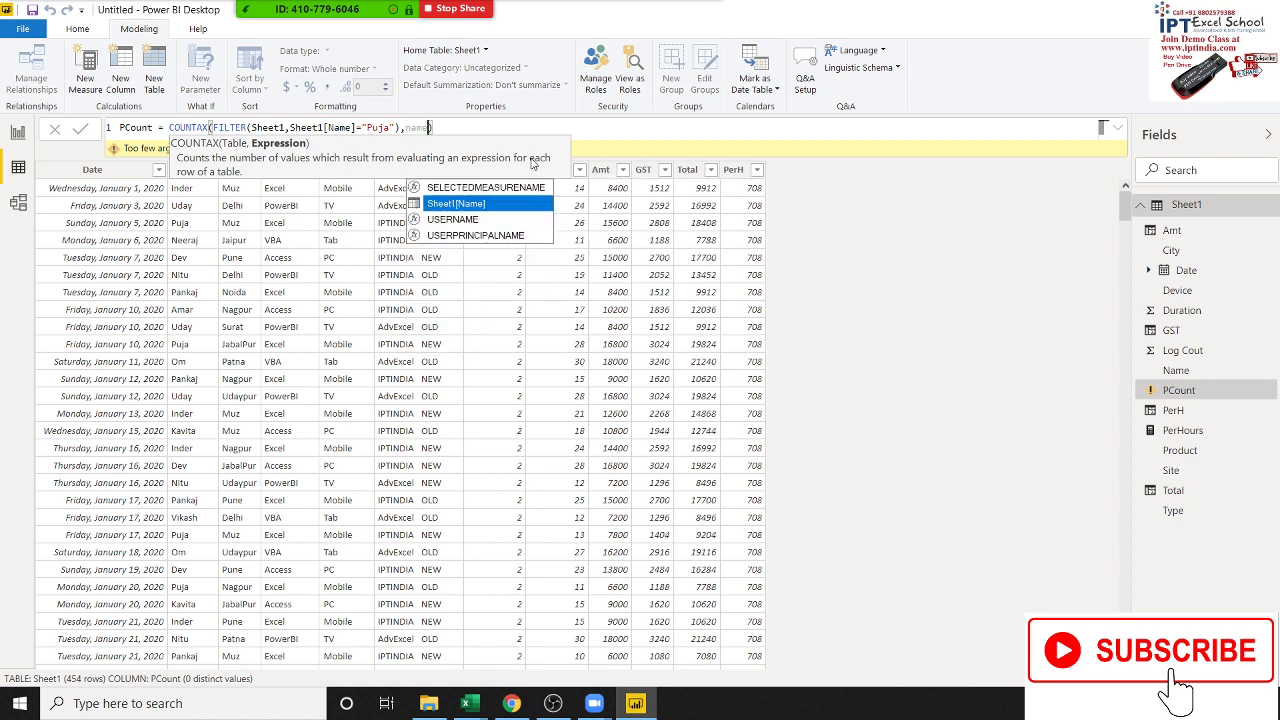
key("Tab")
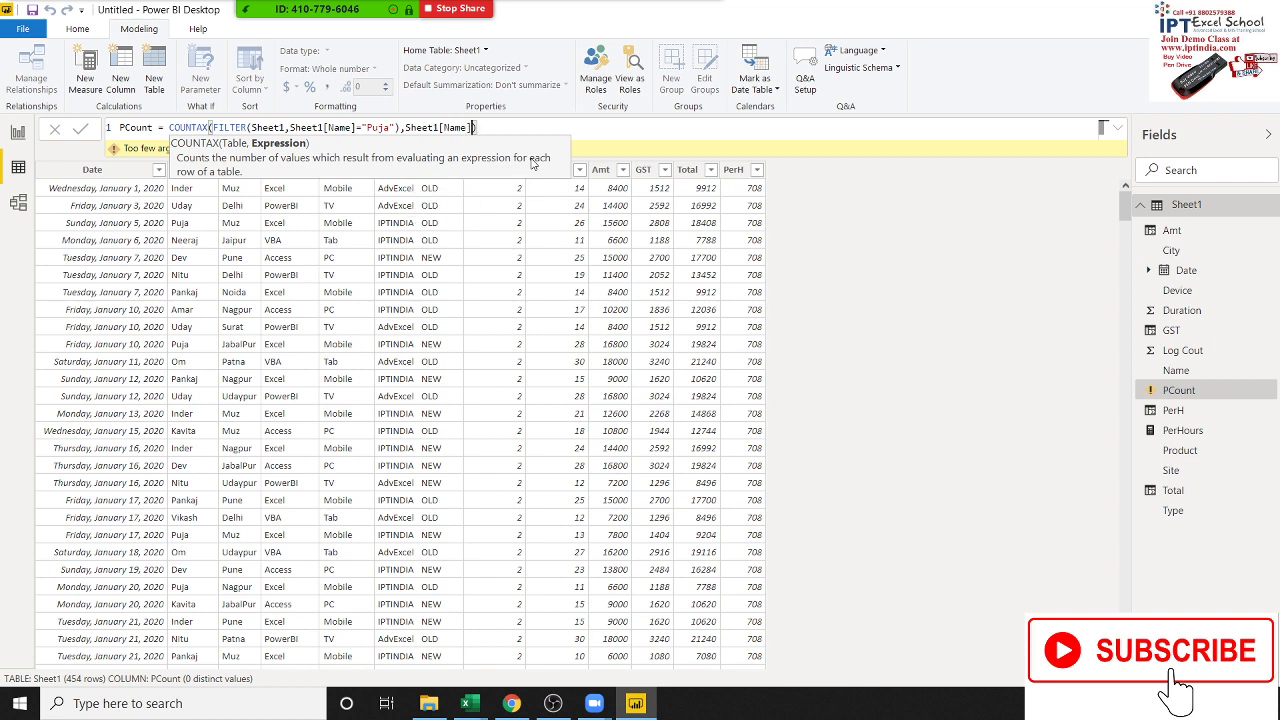
type("=\"Pu")
type("ja\"")
type("\"")
key("Return")
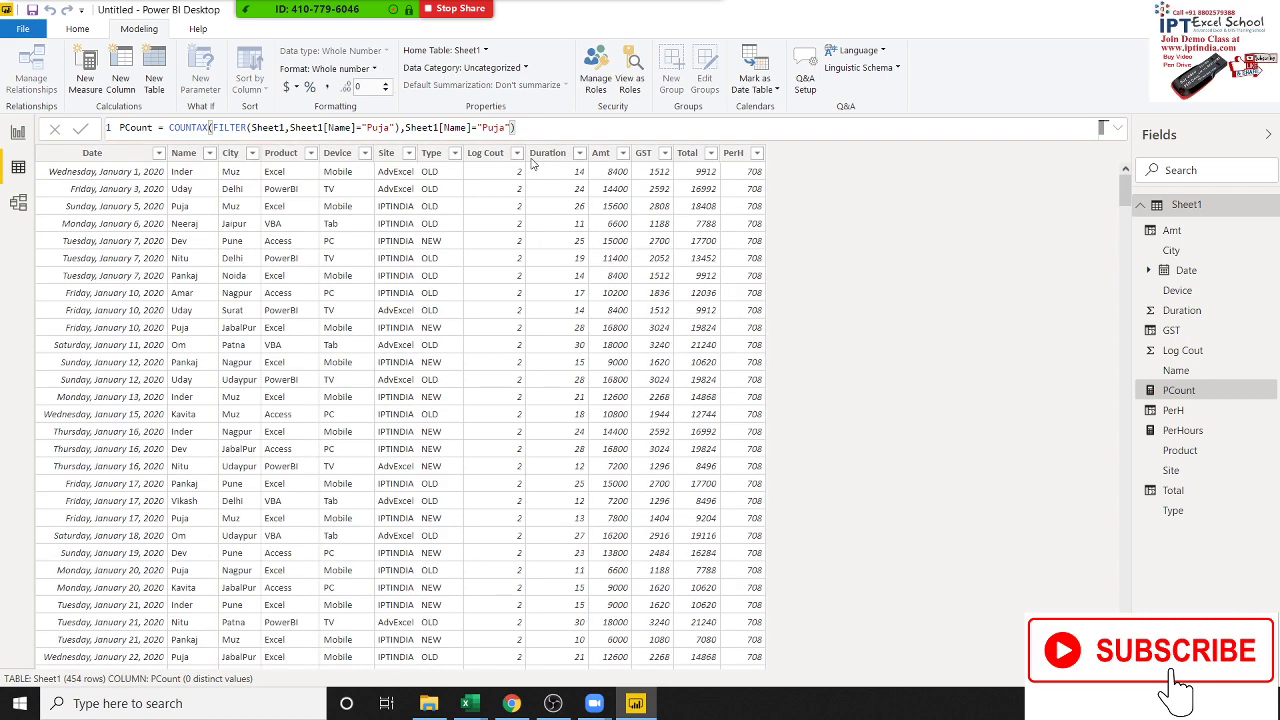
left_click(18, 133)
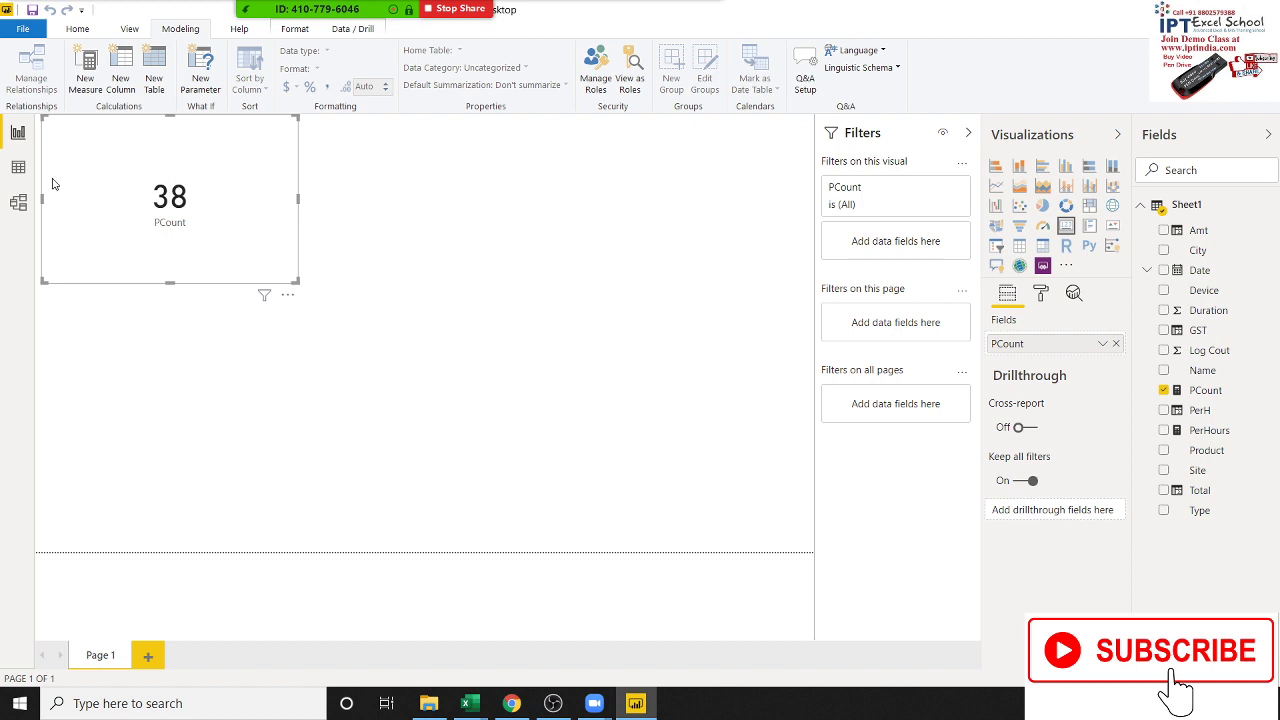
Create a new table defined as Puja = FILTER(Sheet1,Sheet1[Name]="Puja").
left_click(155, 72)
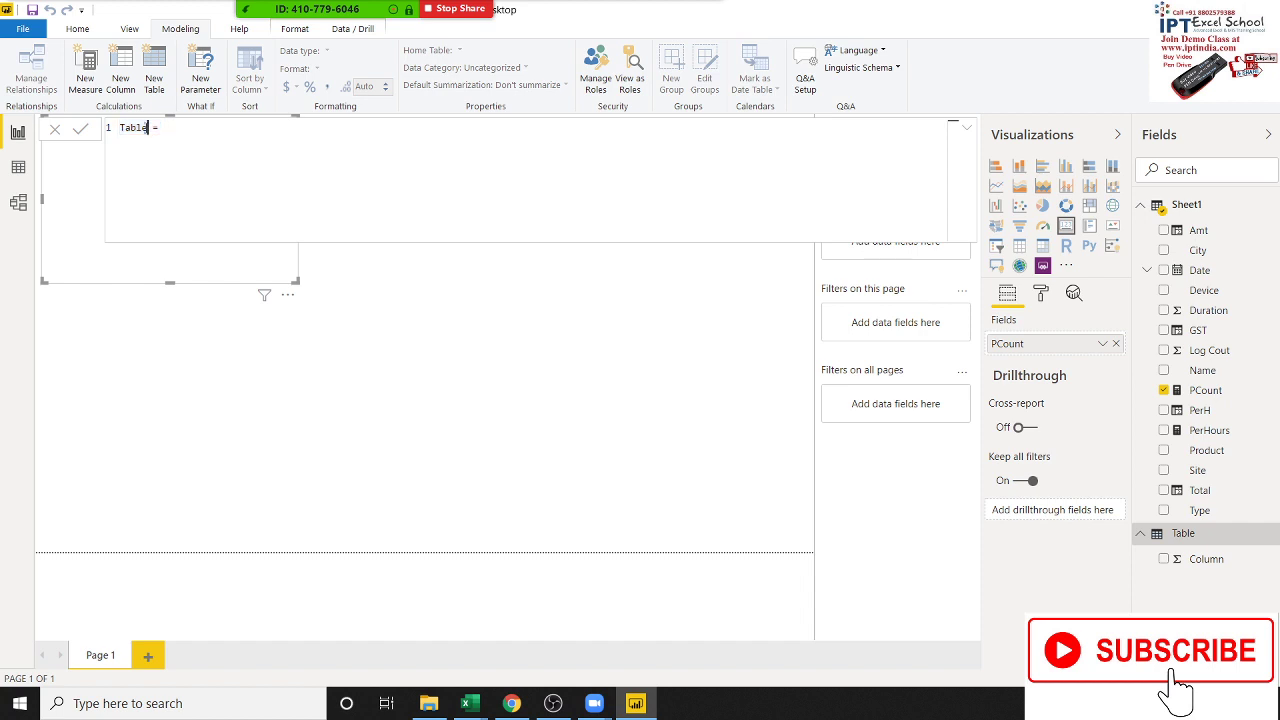
double_click(133, 127)
type("Puja = ")
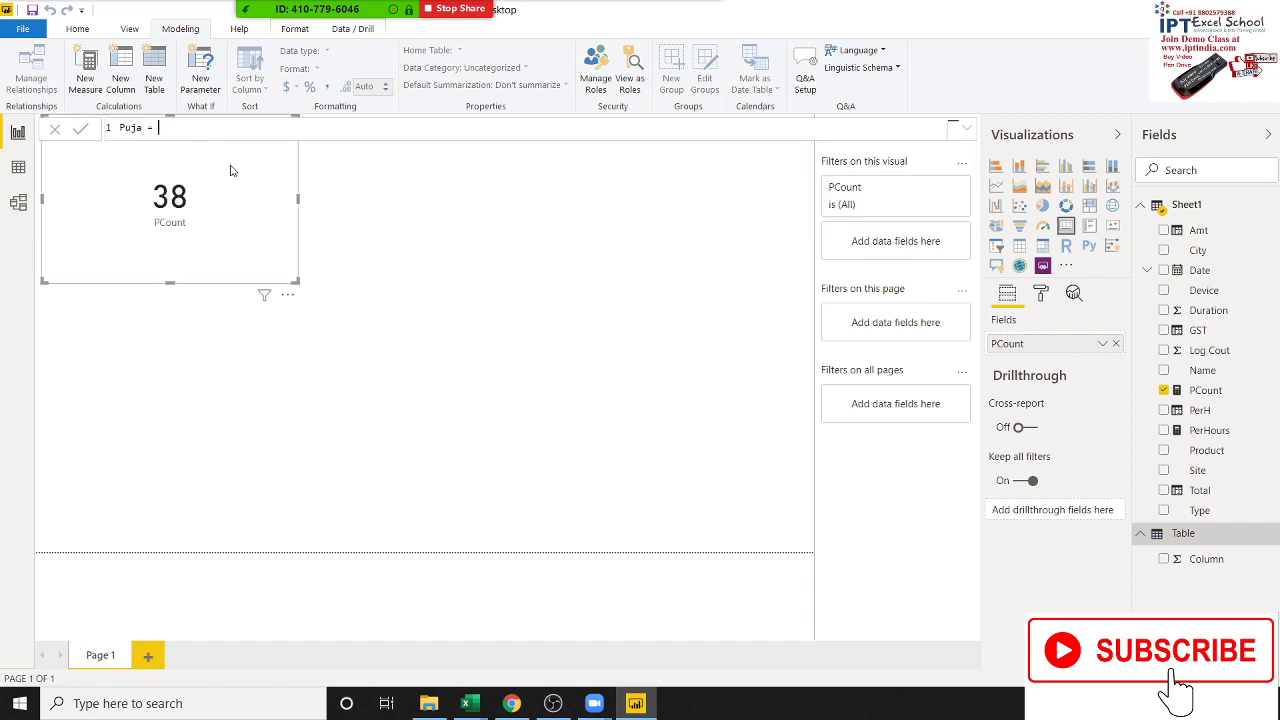
type("fil")
key("Tab")
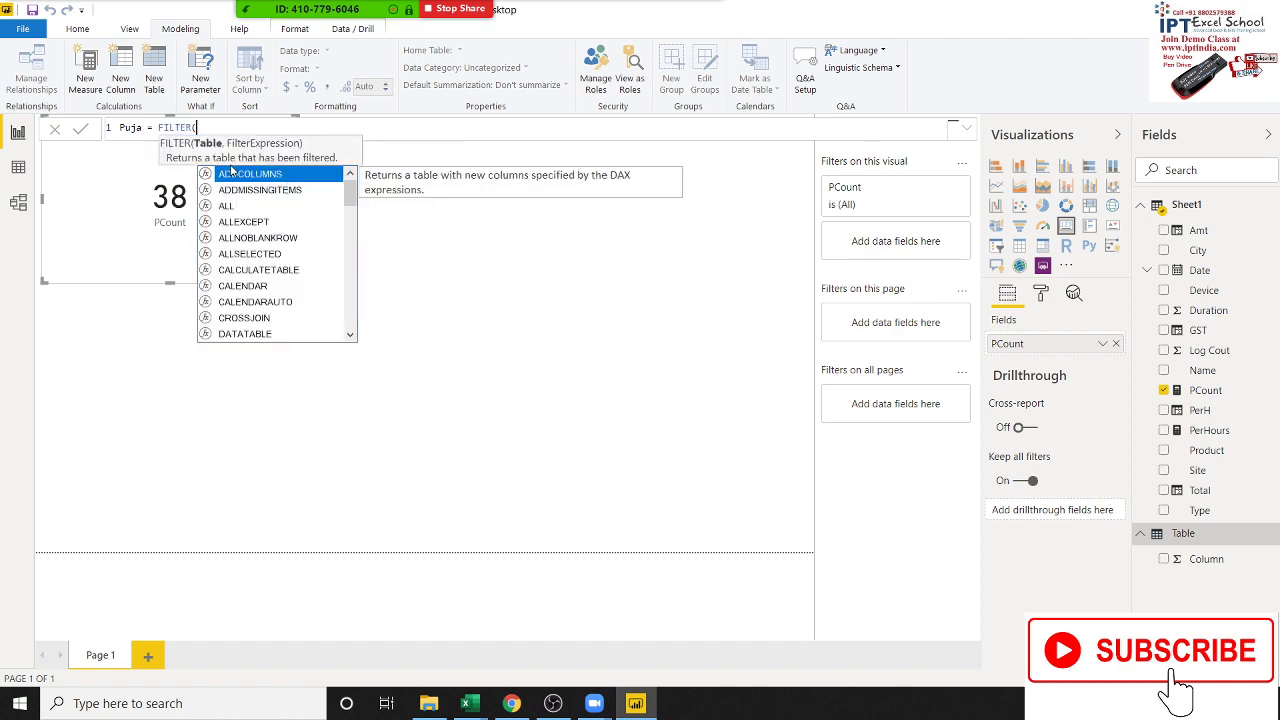
type("sh")
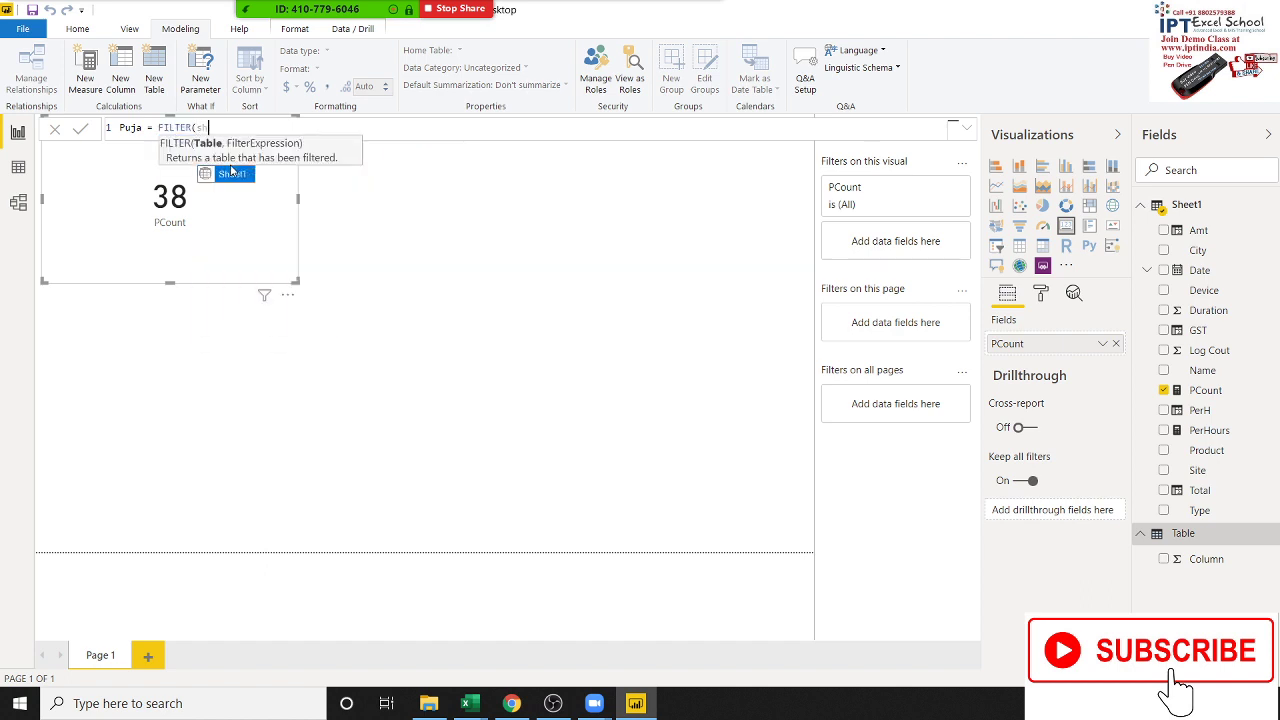
key("Tab")
type(",")
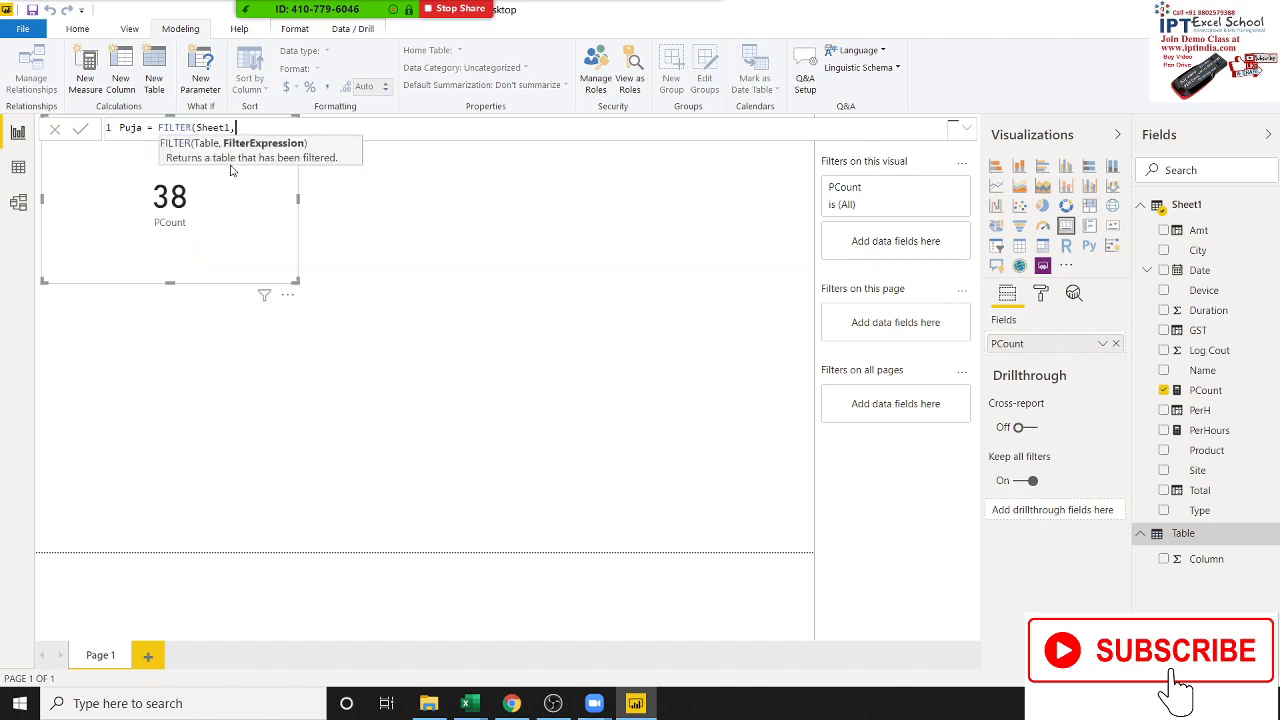
type("nam")
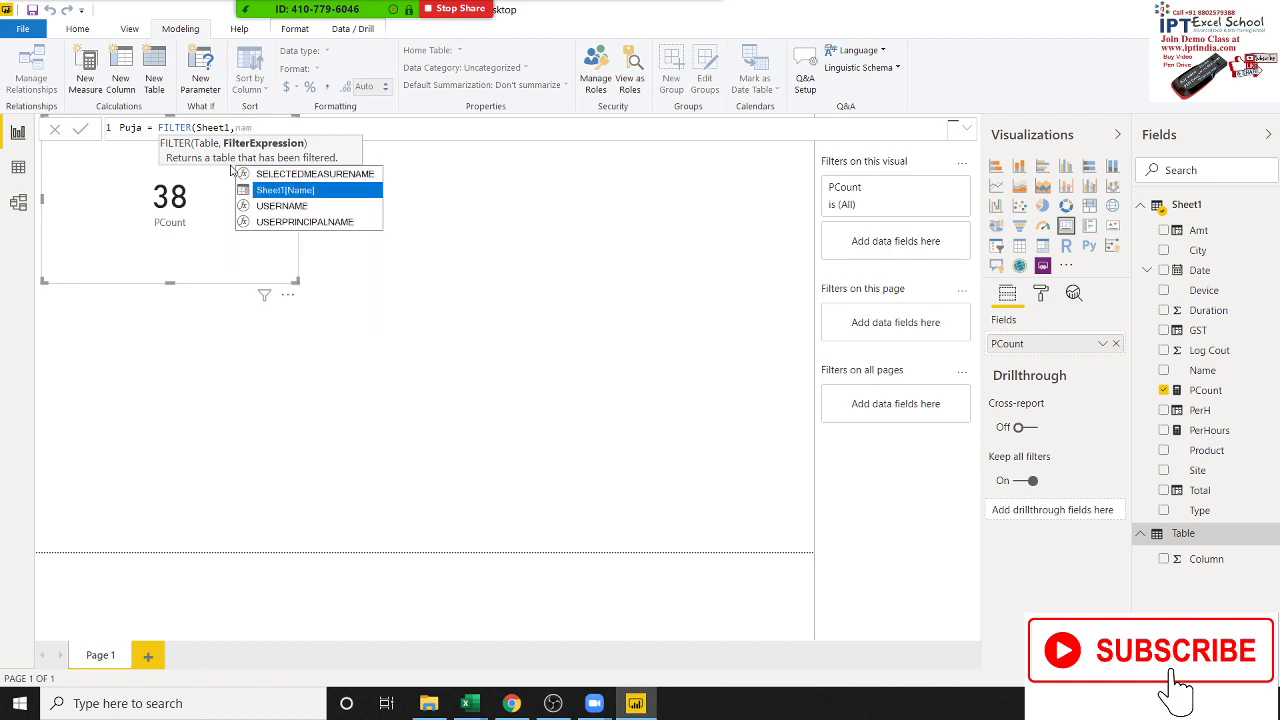
key("Tab")
type("=\"P")
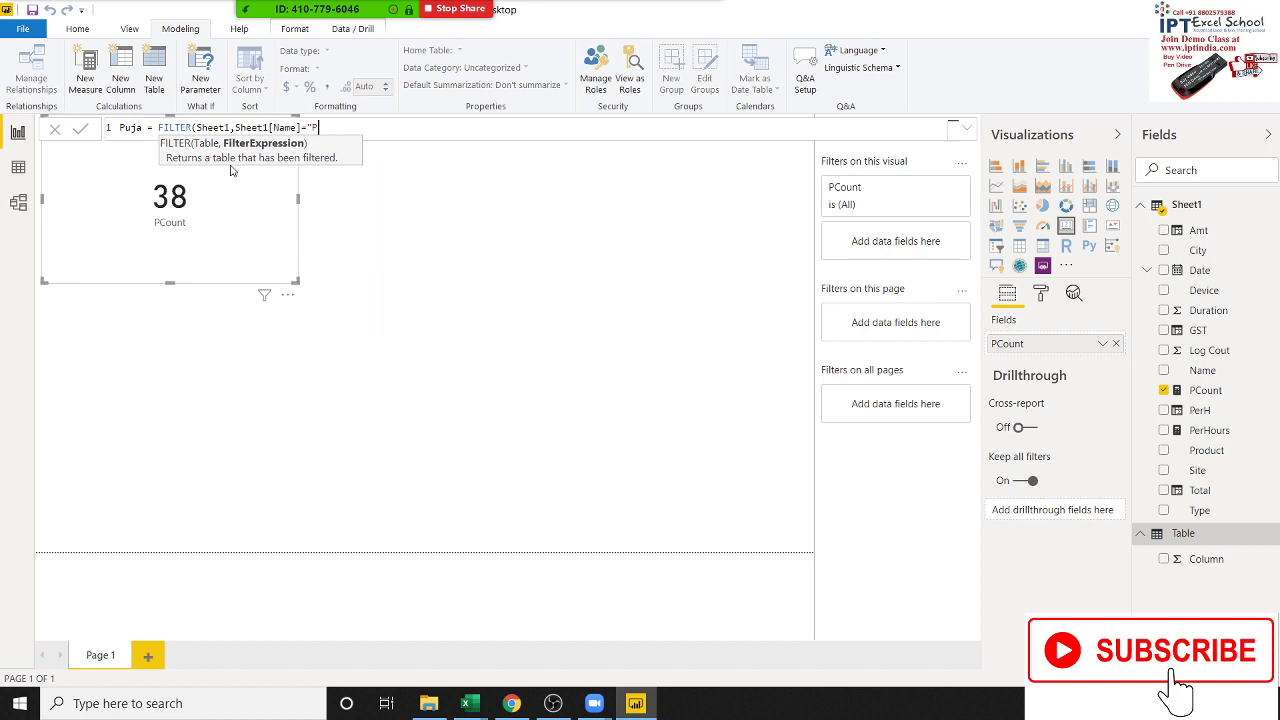
type("uja\")")
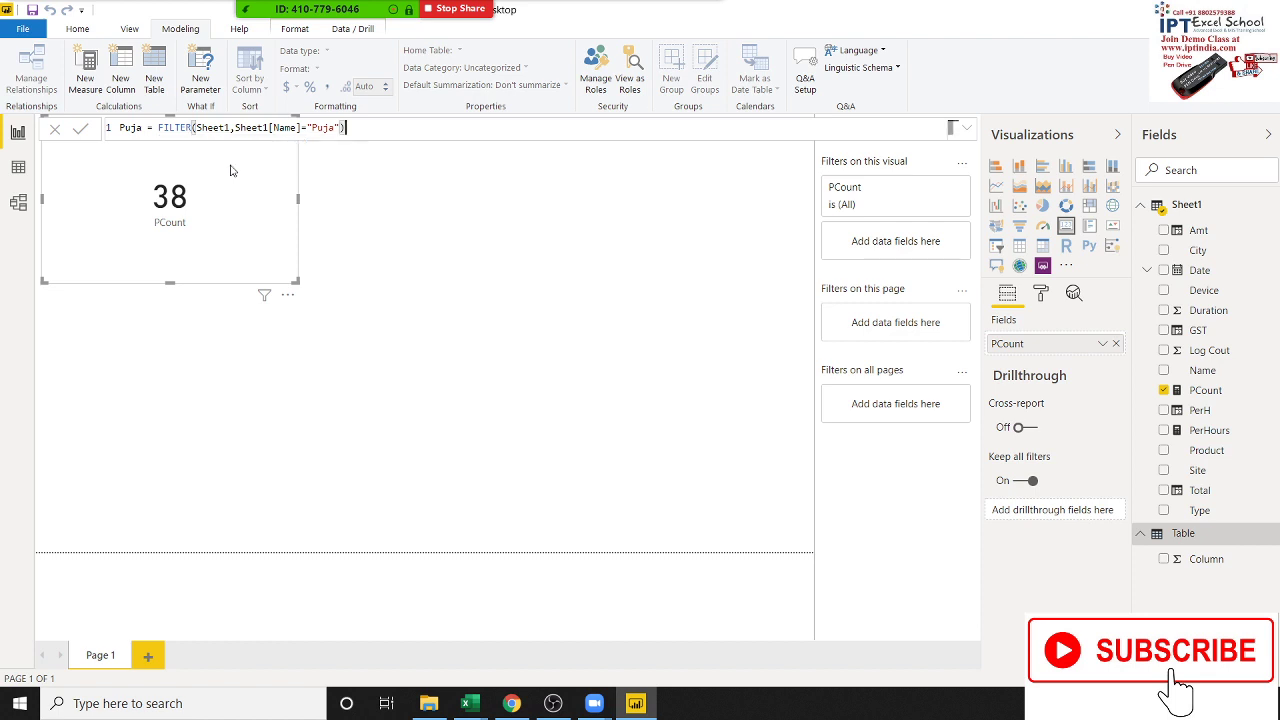
key("Return")
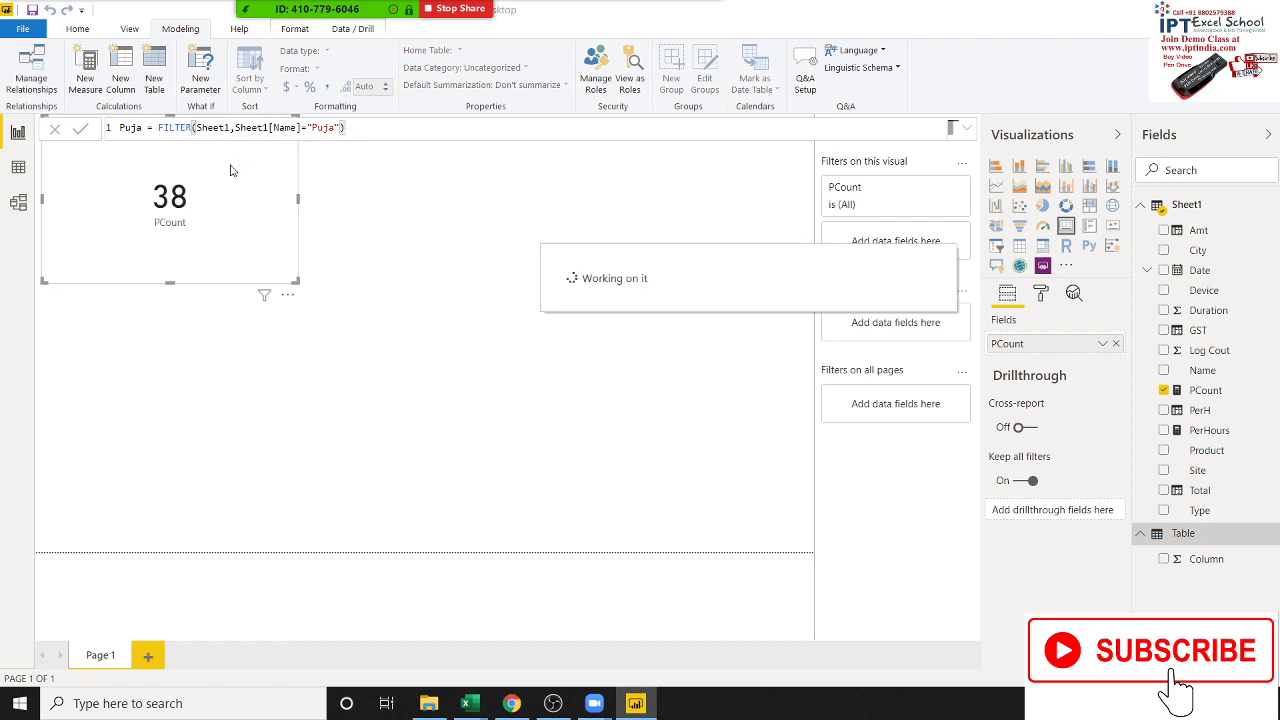
Check in Data view that the Puja table has 38 rows, then switch to Excel.
left_click(1200, 205)
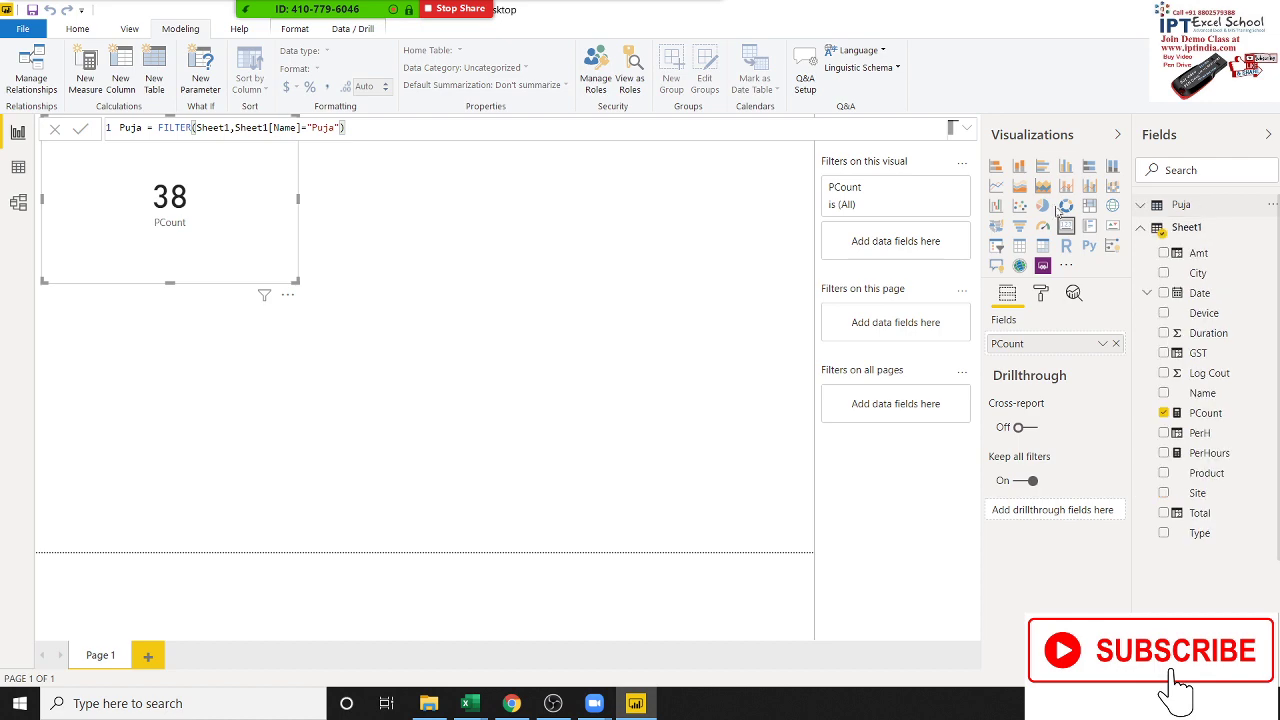
left_click(18, 167)
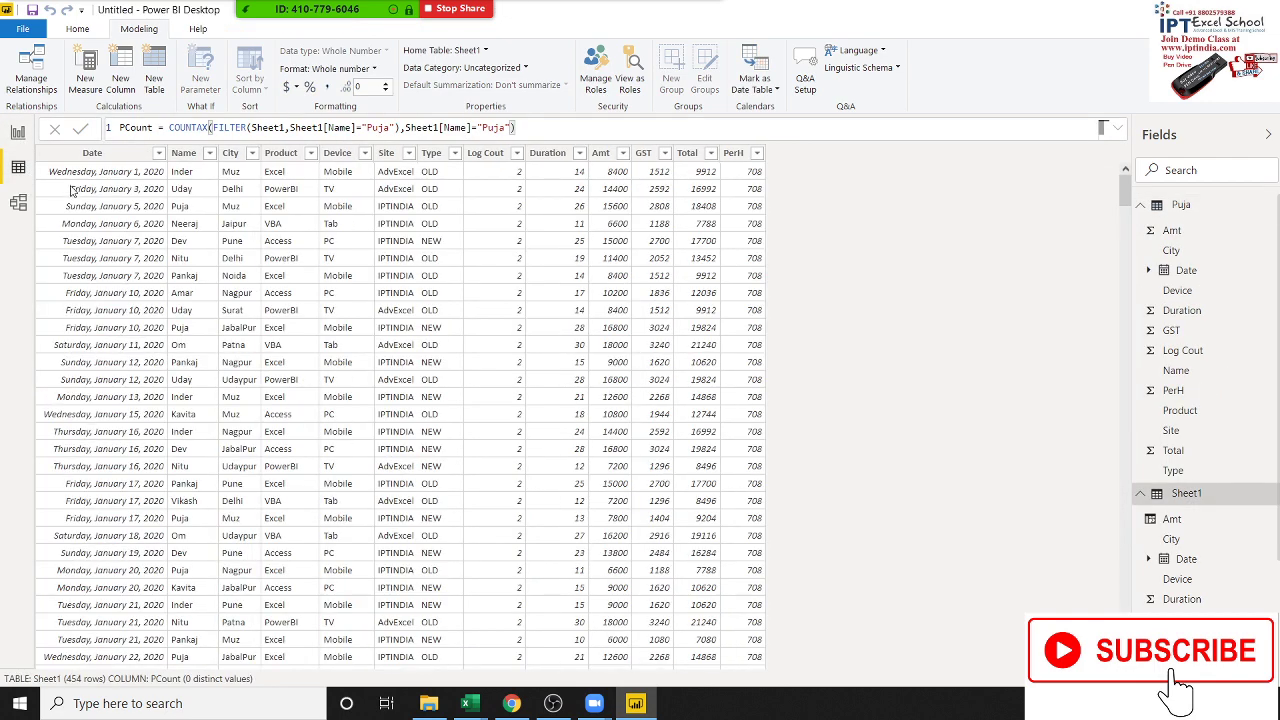
left_click(1197, 210)
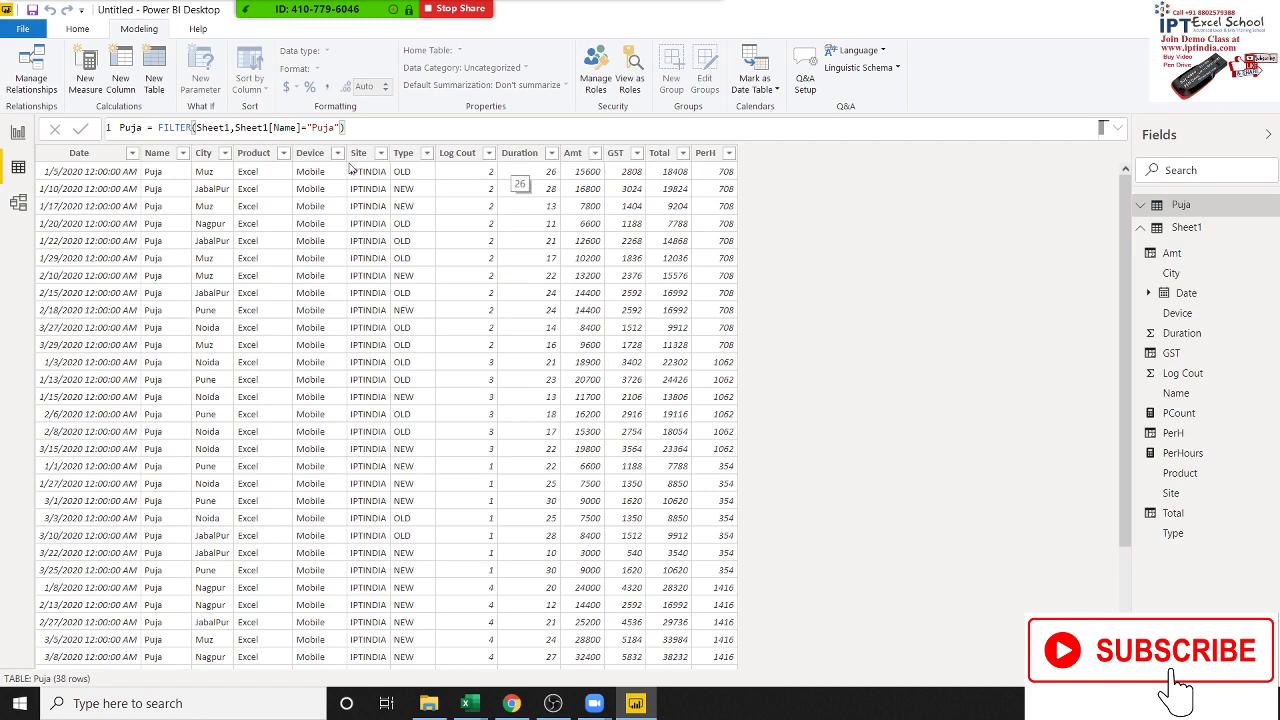
left_click(18, 133)
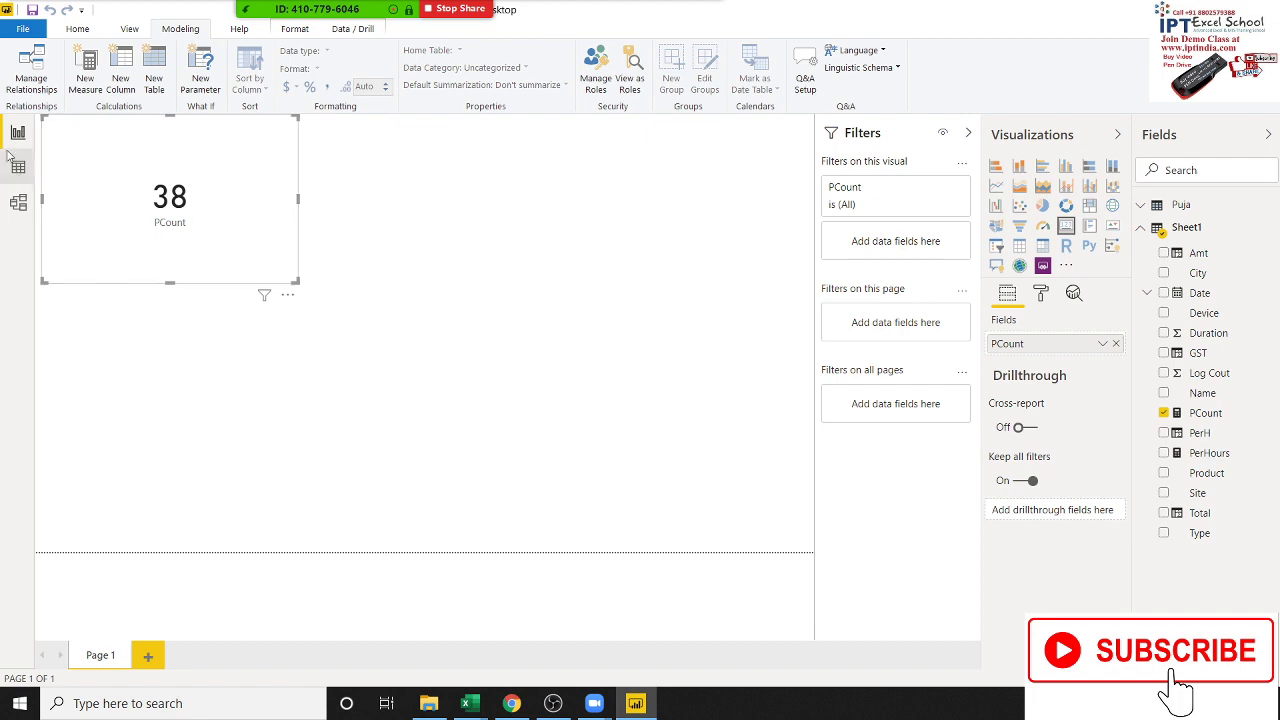
left_click(18, 167)
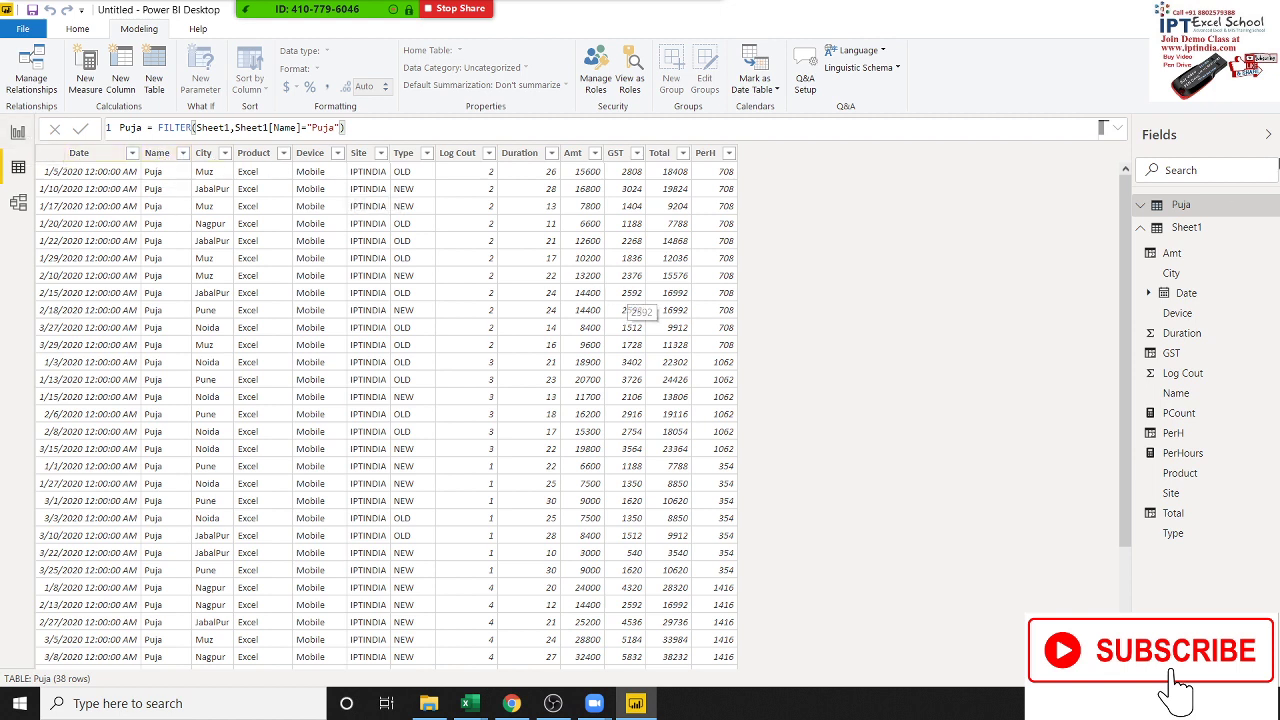
key("alt+Tab")
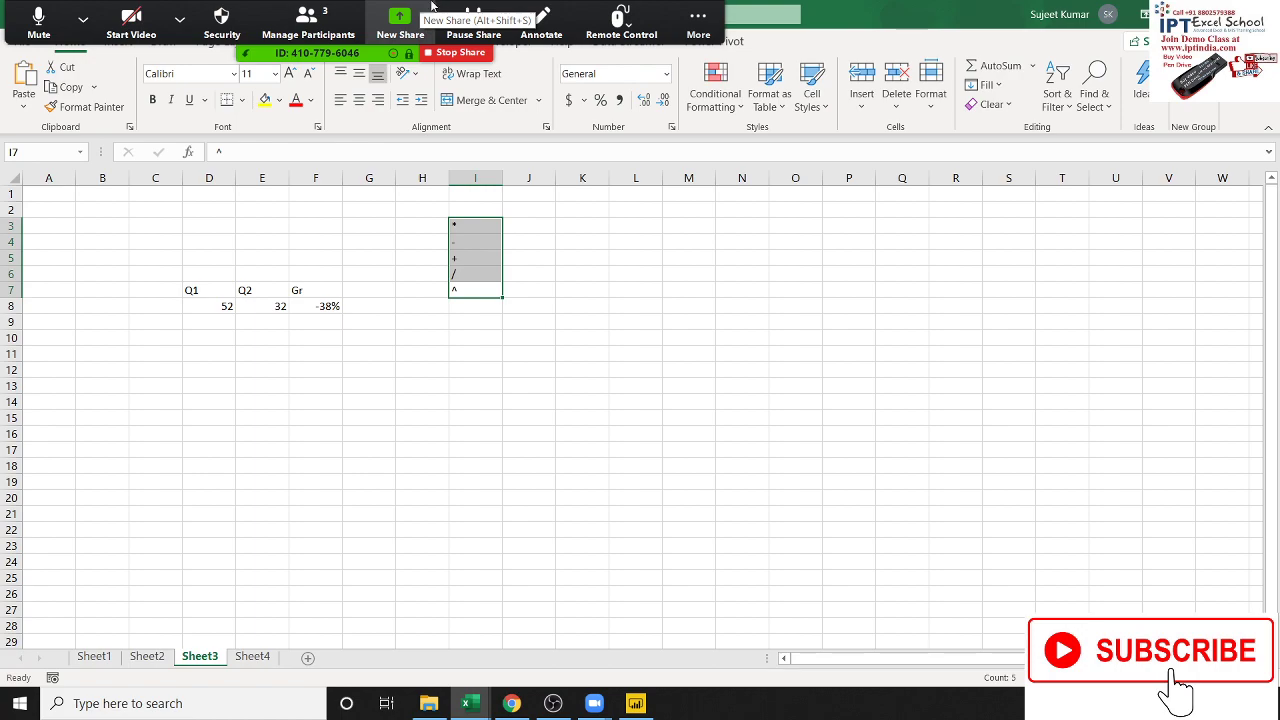
End the Zoom meeting for all participants and bring up the Zoom home window.
left_click(698, 18)
left_click(736, 258)
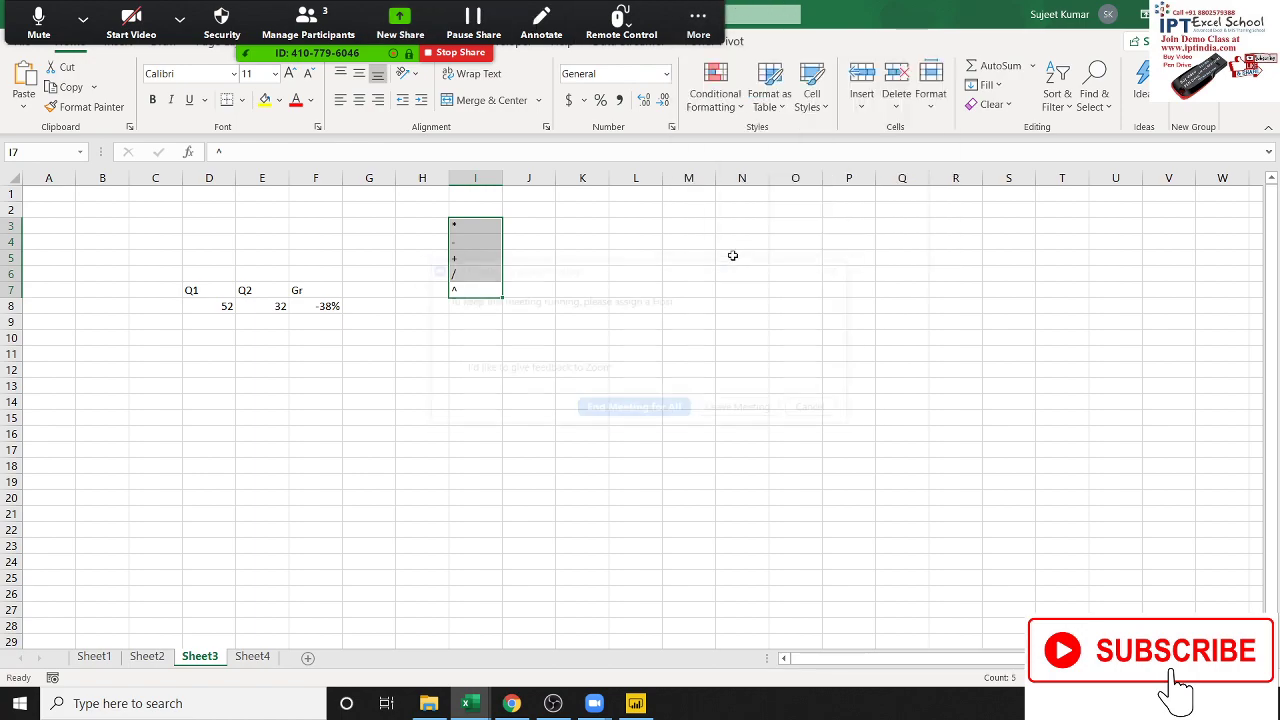
left_click(676, 410)
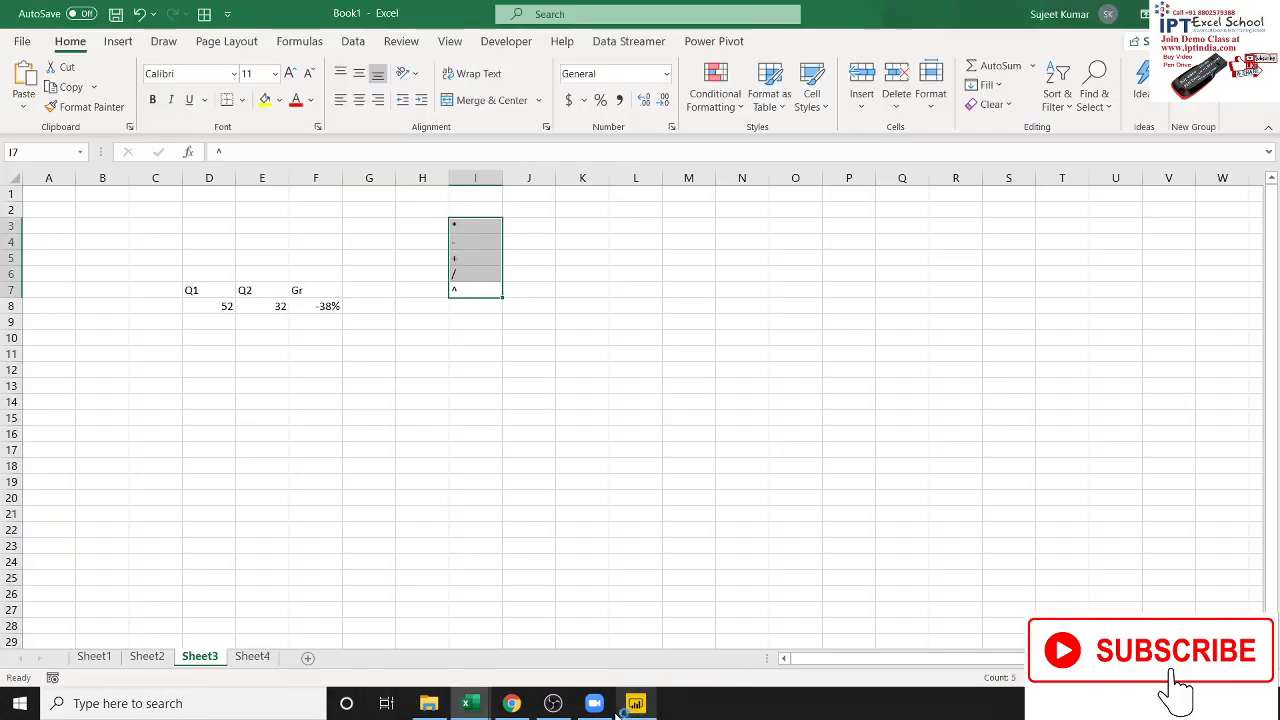
left_click(594, 703)
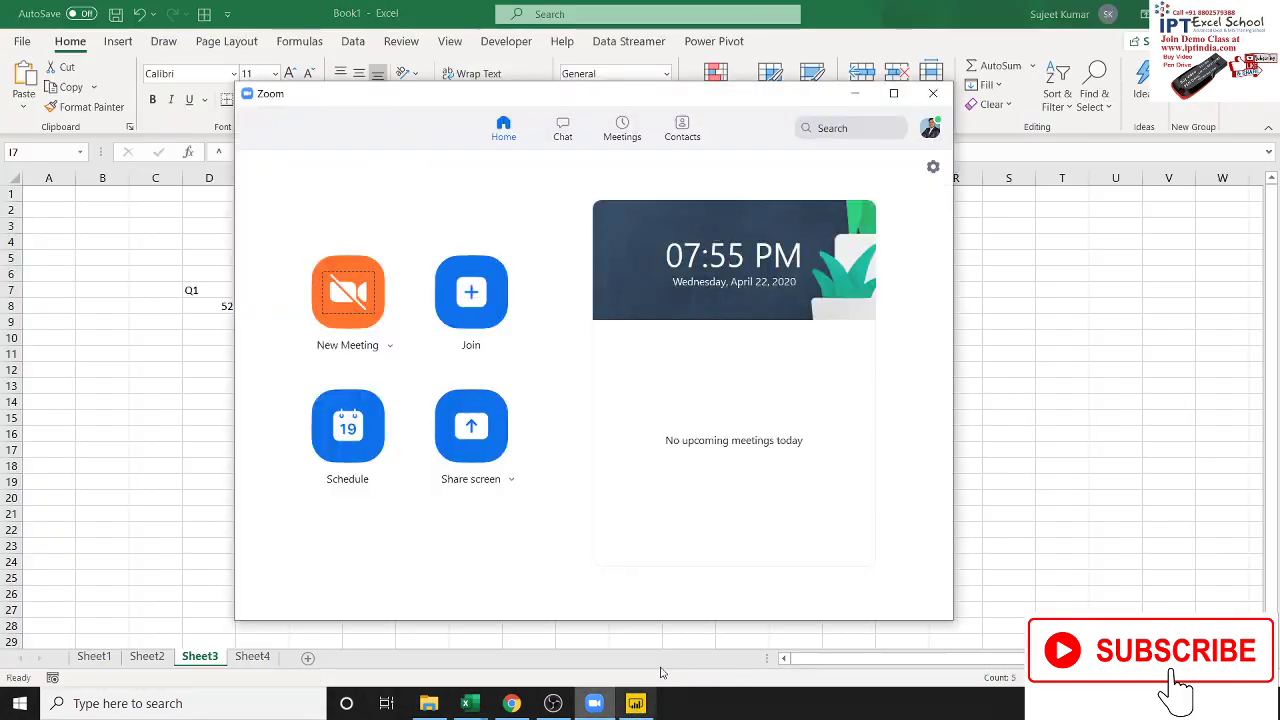